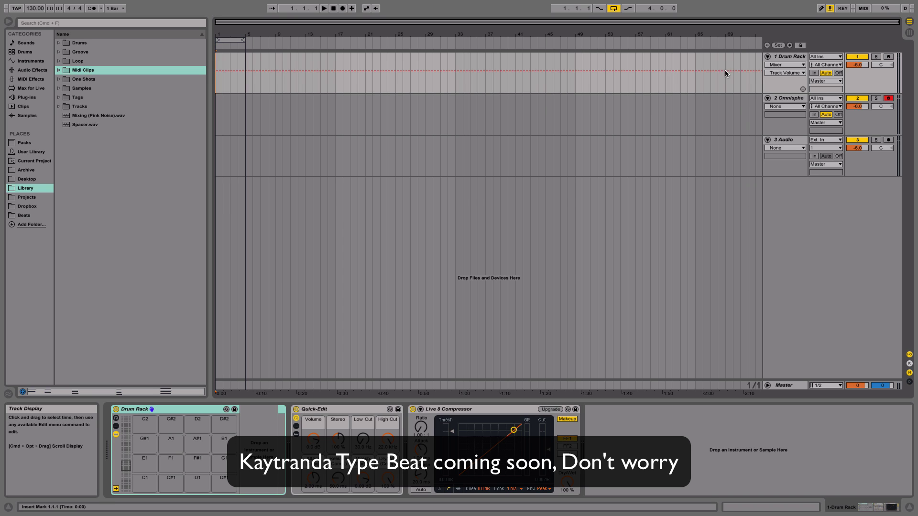
Open the Omnisphere instrument on track 2, audition its Retrospective Piano patch and close the plug-in window.
{"action": "left_click", "coordinate": [733, 104]}
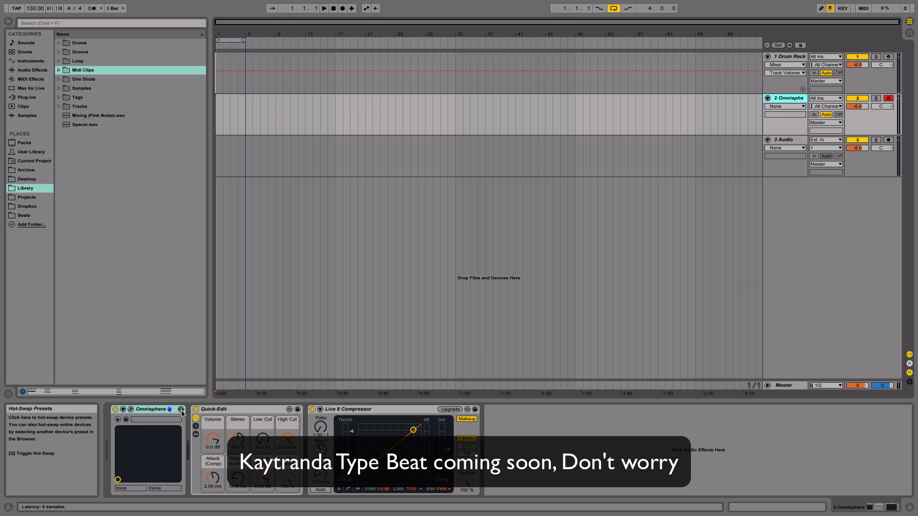
{"action": "left_click", "coordinate": [130, 410]}
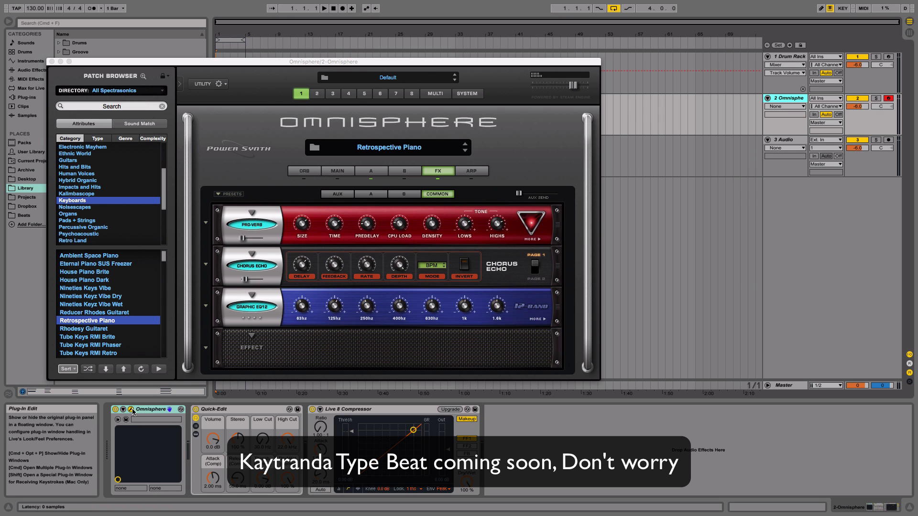
{"action": "left_click", "coordinate": [52, 62]}
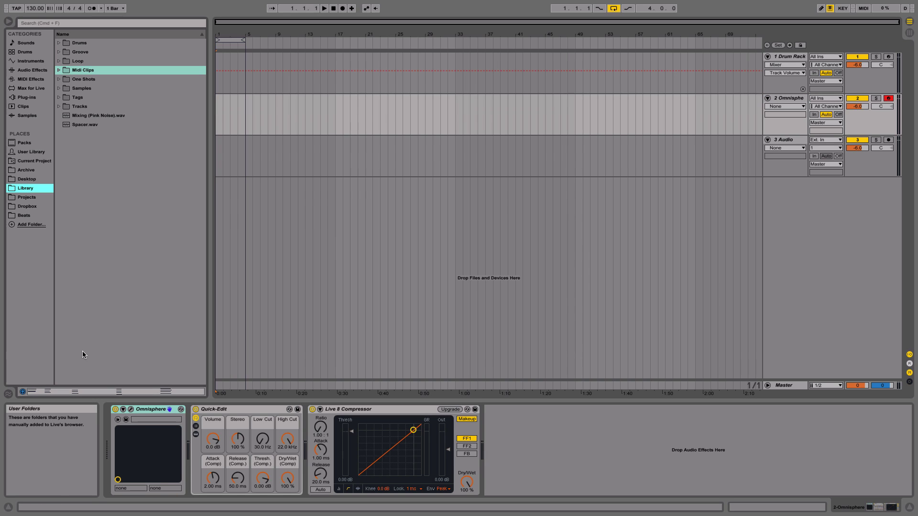
{"action": "left_click", "coordinate": [131, 409]}
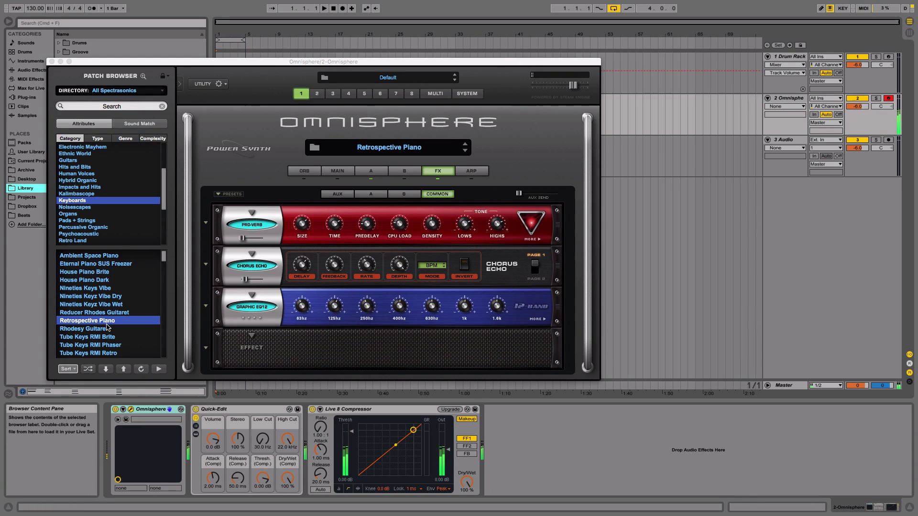
{"action": "left_click", "coordinate": [52, 62]}
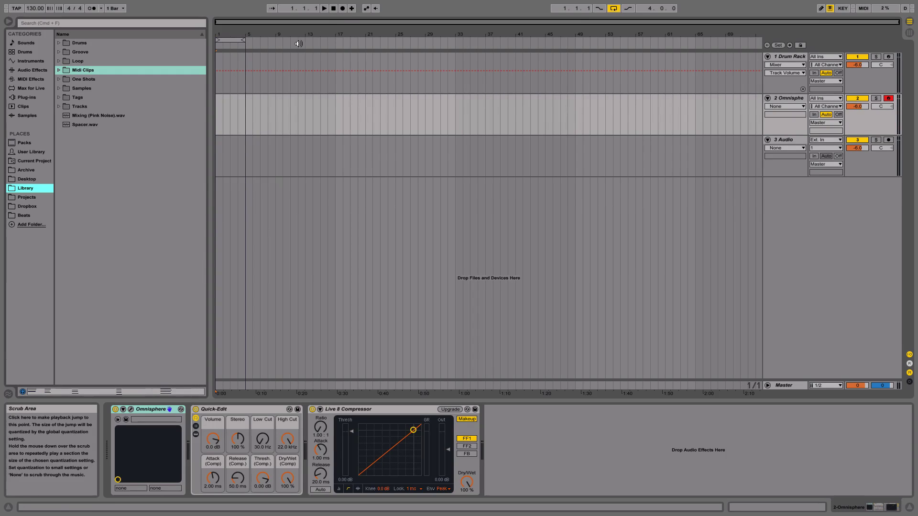
Turn on the metronome and record a four-bar chord progression on the Omnisphere track.
{"action": "left_click", "coordinate": [91, 8]}
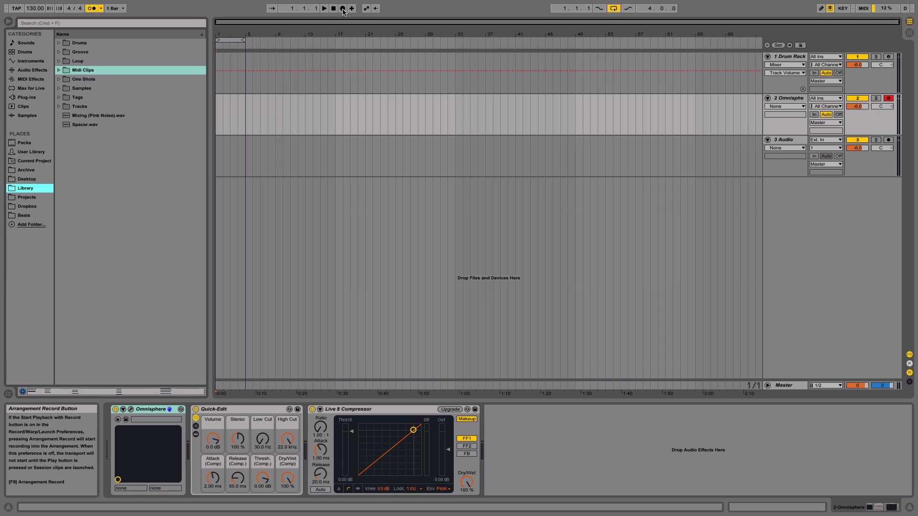
{"action": "left_click", "coordinate": [342, 9]}
{"action": "left_click", "coordinate": [333, 9]}
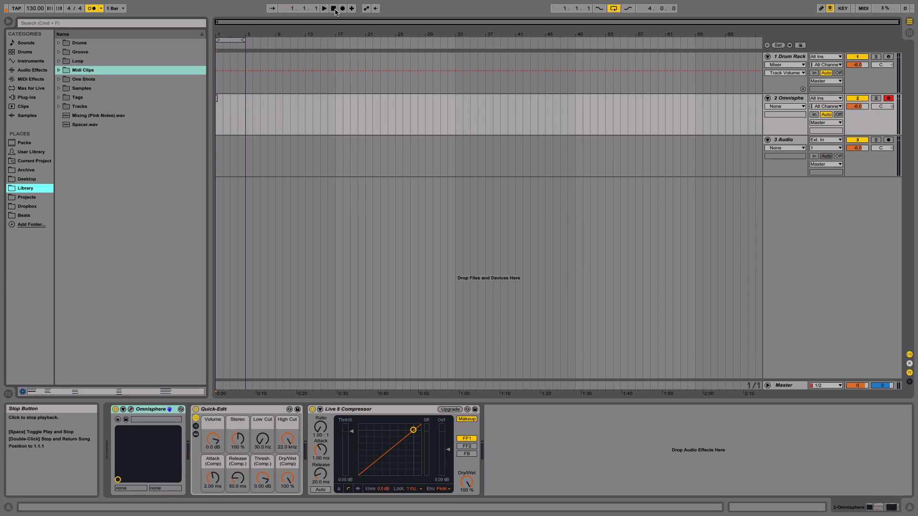
{"action": "key", "text": "XF86AudioLowerVolume"}
{"action": "key", "text": "XF86AudioLowerVolume"}
{"action": "key", "text": "XF86AudioLowerVolume"}
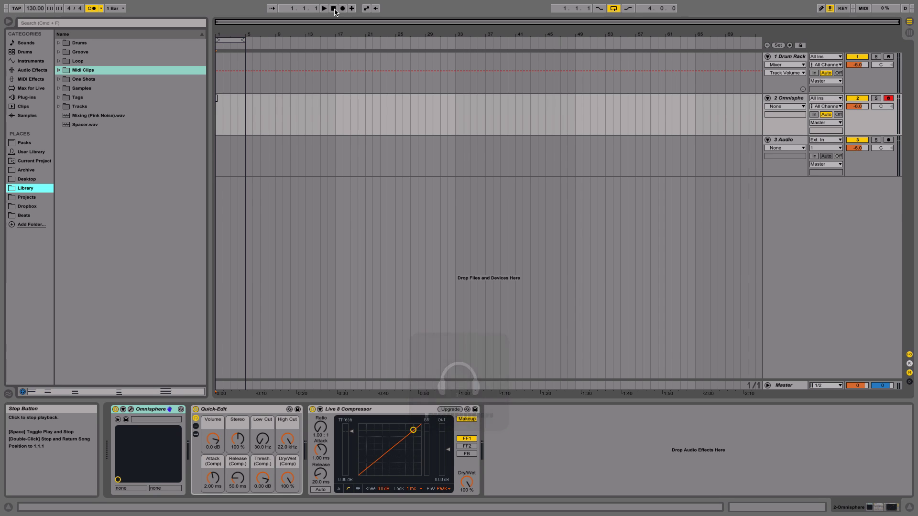
{"action": "left_click", "coordinate": [342, 8]}
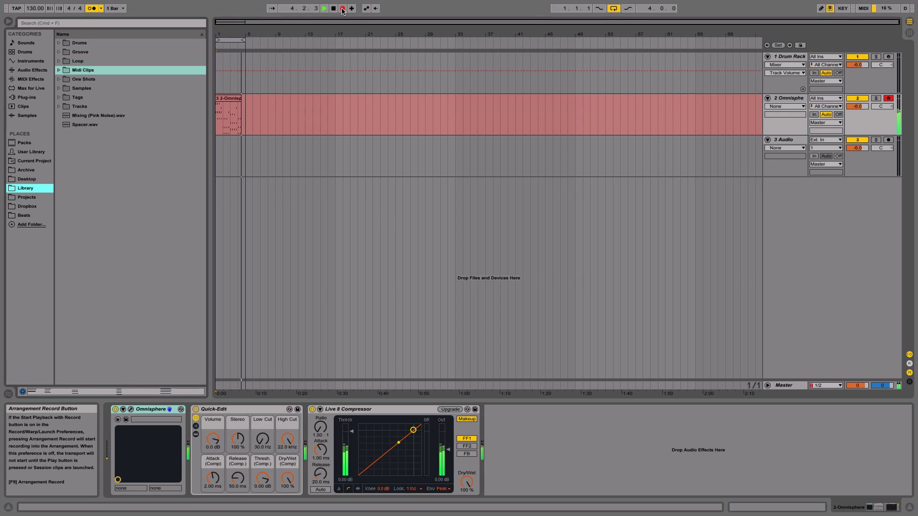
{"action": "left_click", "coordinate": [343, 9]}
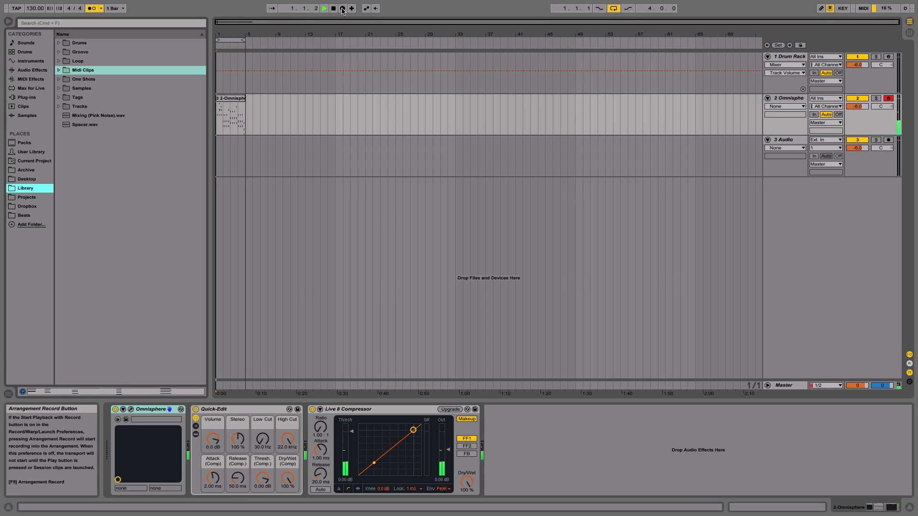
Open the recorded Omnisphere clip, quantize all its notes and play it back.
{"action": "double_click", "coordinate": [232, 98]}
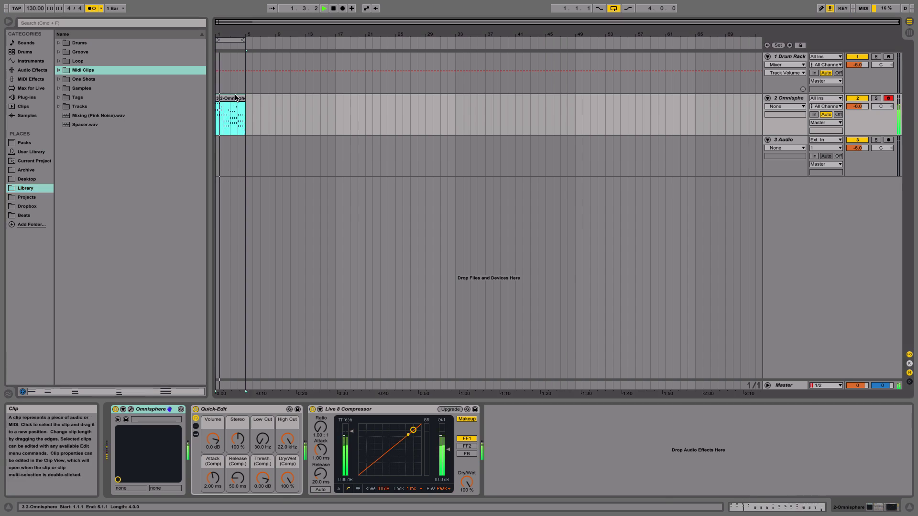
{"action": "key", "text": "space"}
{"action": "key", "text": "space"}
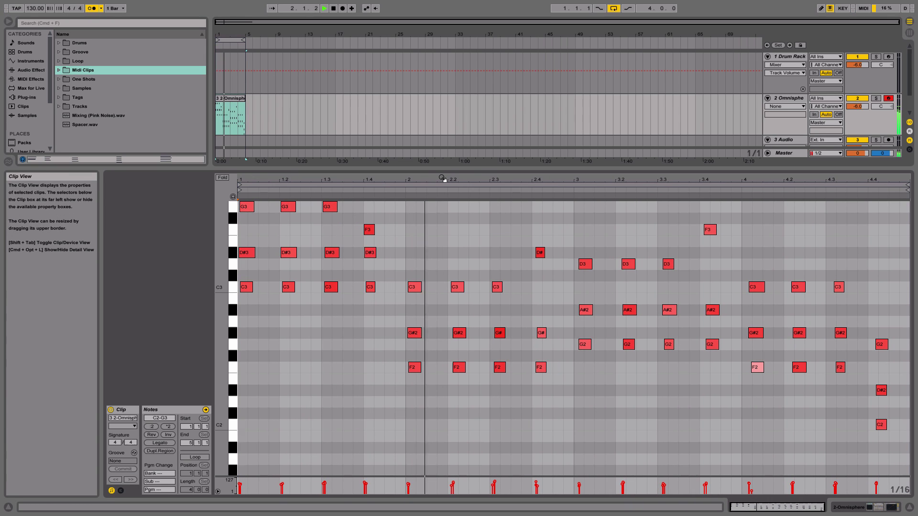
{"action": "key", "text": "space"}
{"action": "key", "text": "super+a"}
{"action": "key", "text": "super+u"}
{"action": "key", "text": "space"}
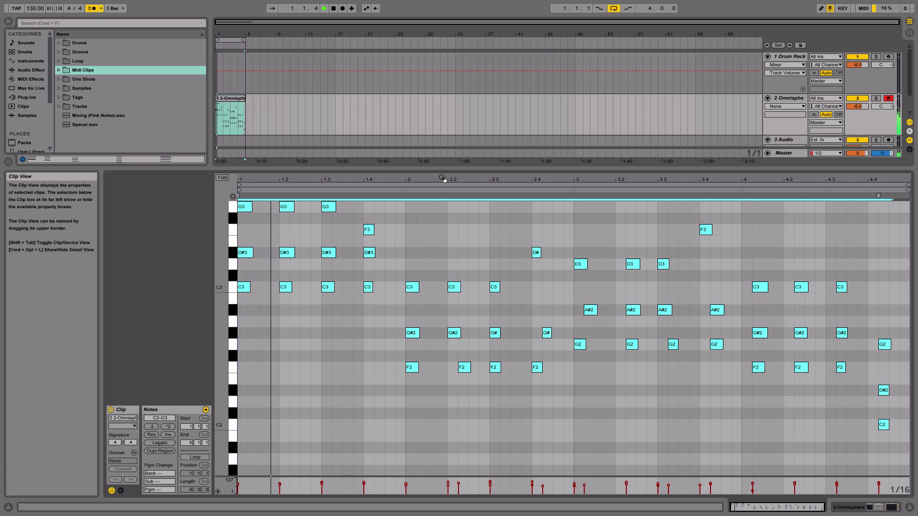
Move the misaligned G#2 note to beat 2.4, F2 to 2.2, A#2 to 3.1 and G2 to 3.3.
{"action": "left_click", "coordinate": [500, 231]}
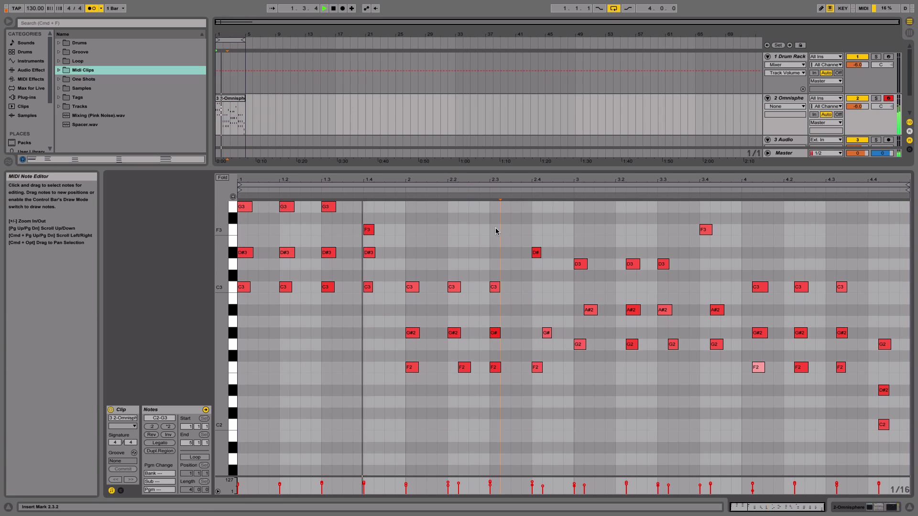
{"action": "left_click", "coordinate": [536, 332]}
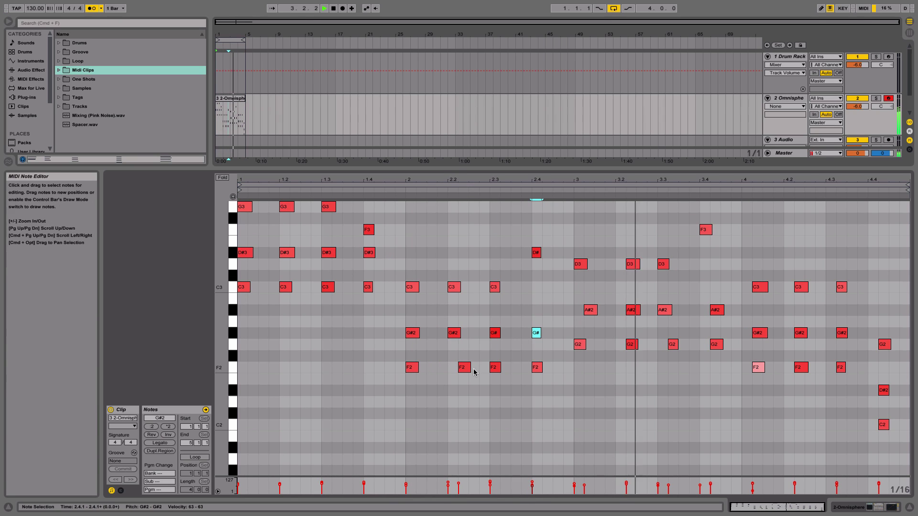
{"action": "key", "text": "space"}
{"action": "left_click_drag", "start_coordinate": [467, 368], "coordinate": [456, 373]}
{"action": "left_click_drag", "start_coordinate": [589, 312], "coordinate": [580, 313]}
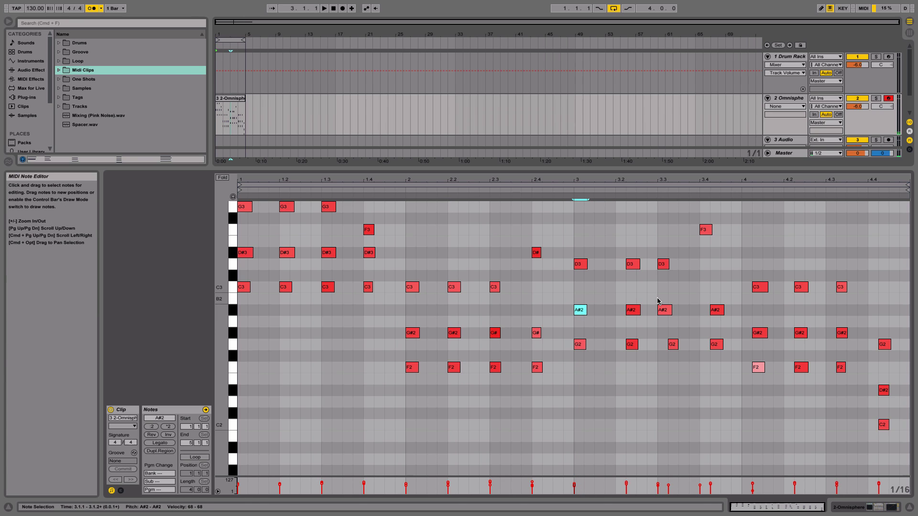
{"action": "left_click_drag", "start_coordinate": [672, 344], "coordinate": [661, 345]}
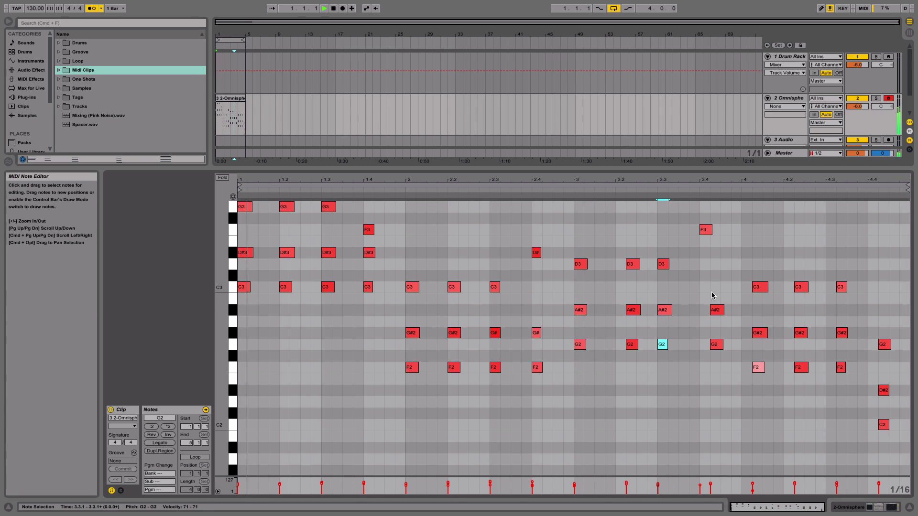
Move the late chord notes in bars 3 and 4 onto beats 3.2, 3.4, 4.1, 4.2, 4.3 and 4.4.
{"action": "left_click_drag", "start_coordinate": [633, 245], "coordinate": [622, 348]}
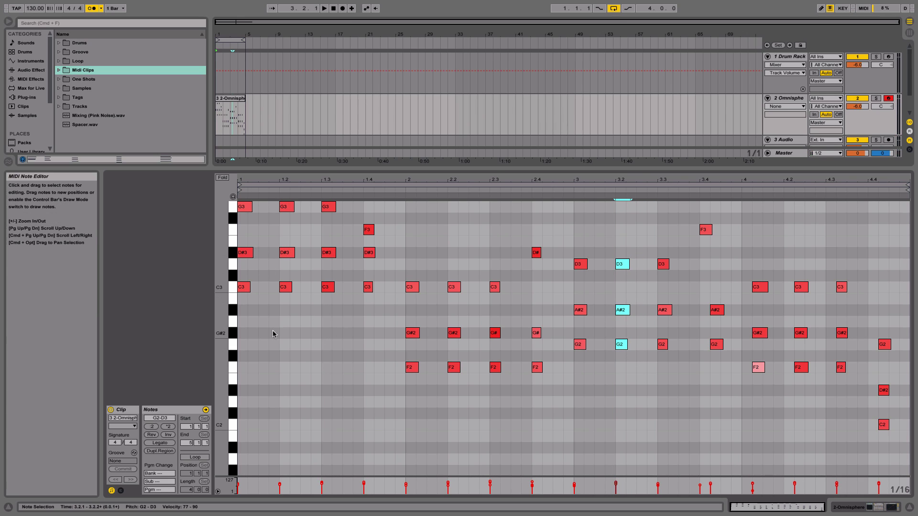
{"action": "key", "text": "space"}
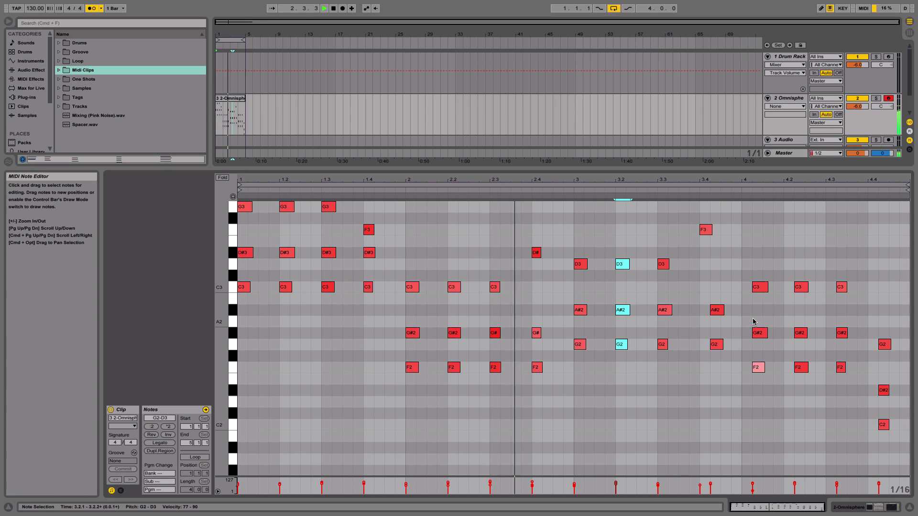
{"action": "left_click_drag", "start_coordinate": [759, 267], "coordinate": [789, 290]}
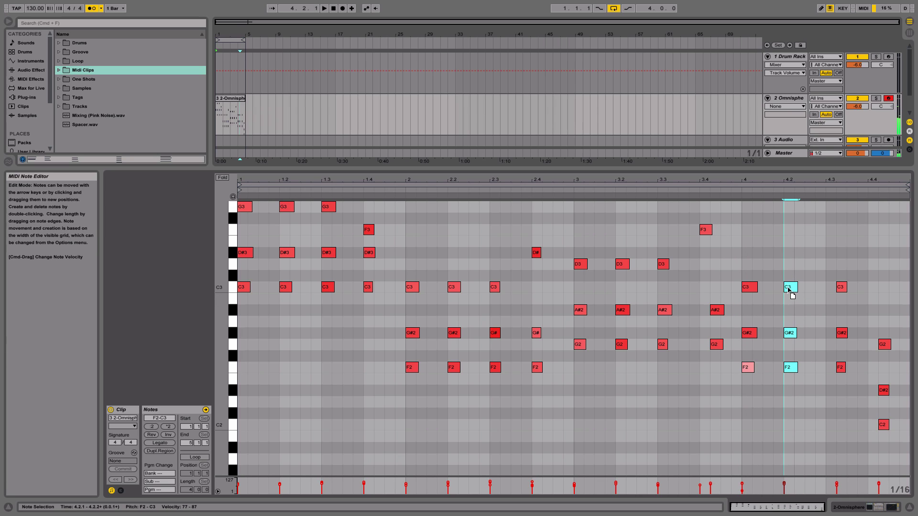
{"action": "left_click_drag", "start_coordinate": [725, 300], "coordinate": [706, 309]}
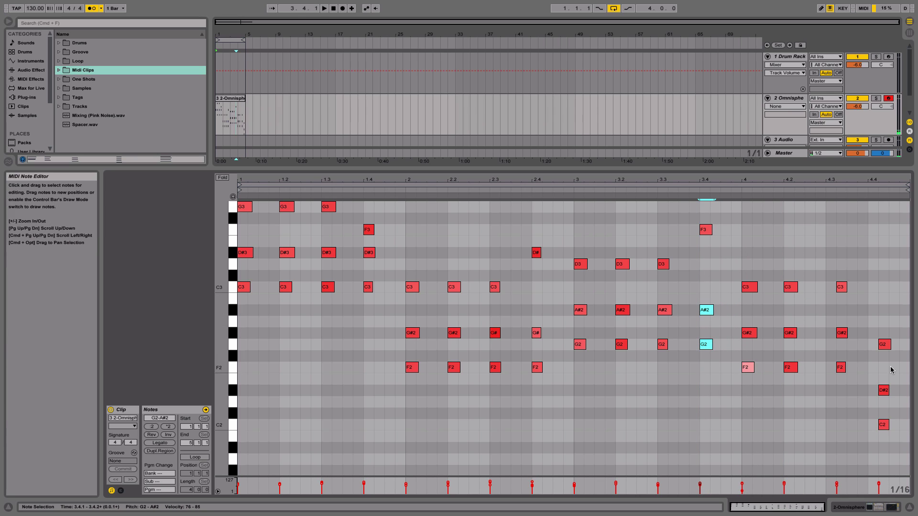
{"action": "left_click_drag", "start_coordinate": [844, 275], "coordinate": [832, 376]}
{"action": "left_click_drag", "start_coordinate": [865, 342], "coordinate": [877, 432]}
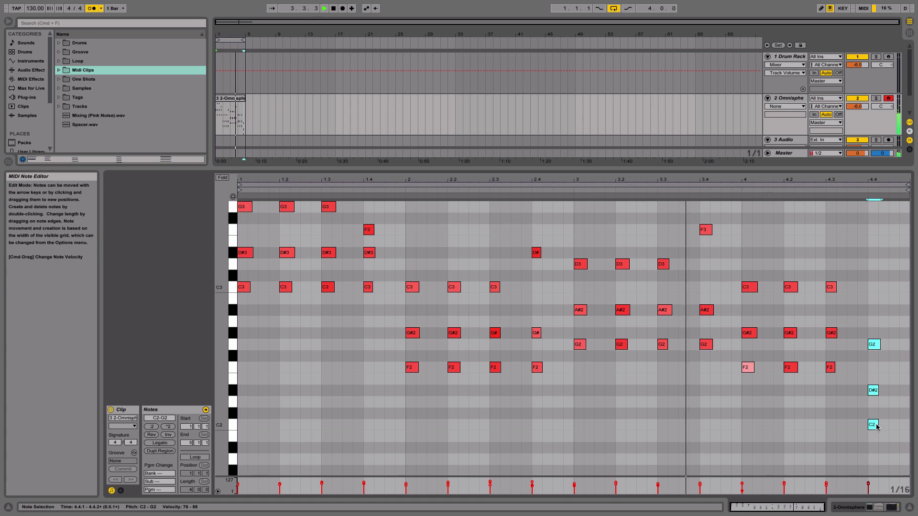
Duplicate the four-bar Omnisphere clip directly after the original in the arrangement, starting at bar 5.
{"action": "left_click", "coordinate": [910, 508]}
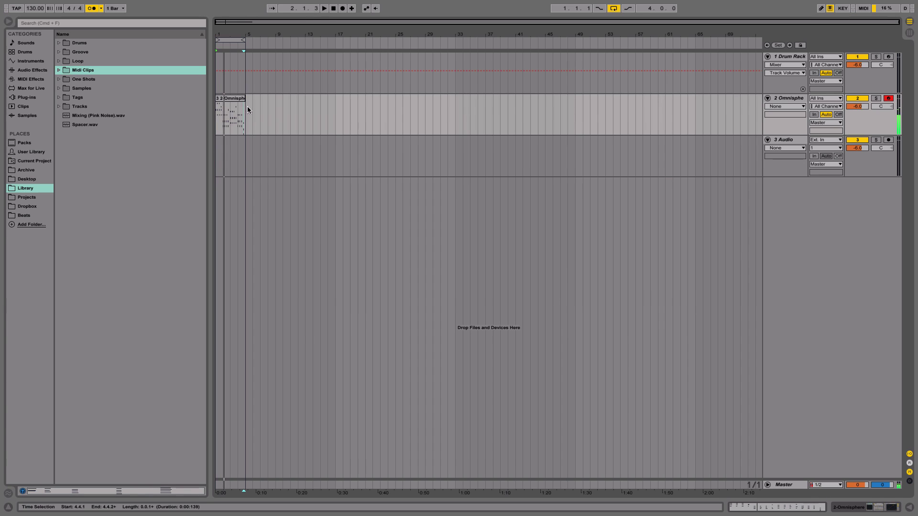
{"action": "key", "text": "space"}
{"action": "double_click", "coordinate": [239, 101]}
{"action": "left_click", "coordinate": [245, 108]}
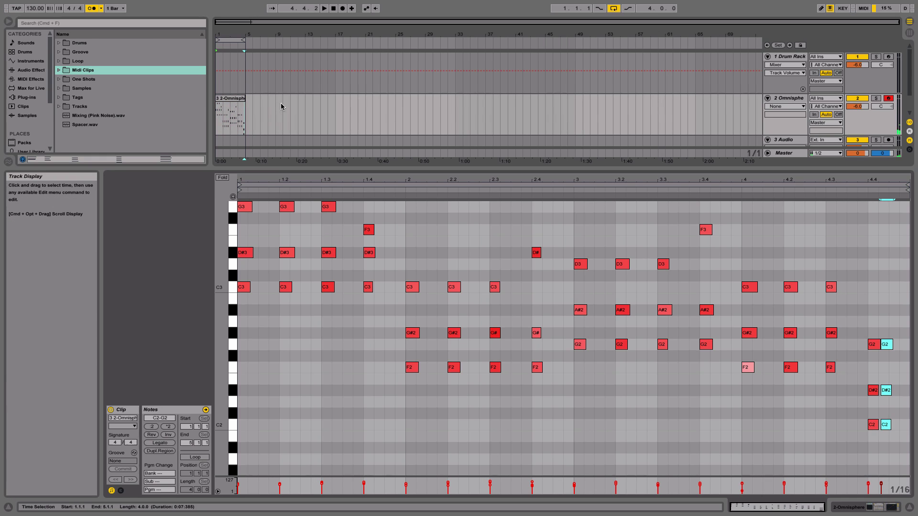
{"action": "left_click", "coordinate": [244, 99]}
{"action": "key", "text": "super+d"}
{"action": "left_click", "coordinate": [243, 99]}
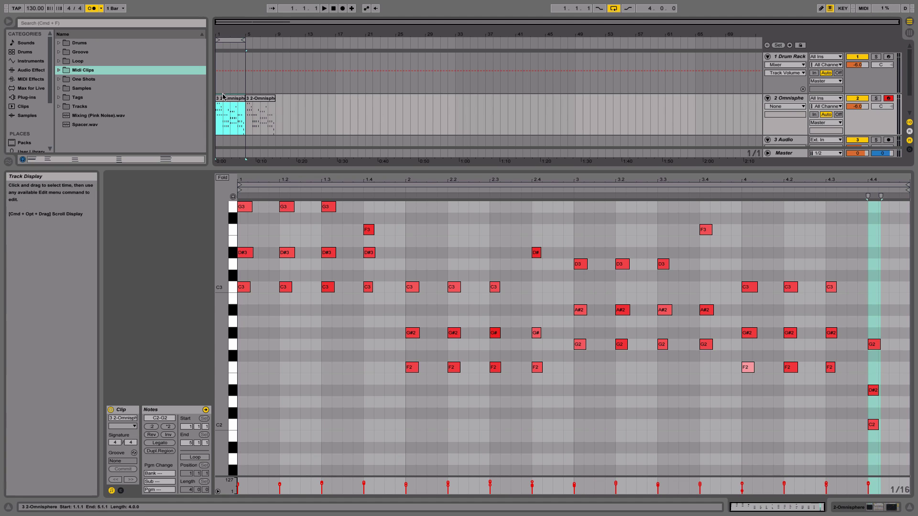
Transpose the three C3 notes in bar 4 of the first clip down one octave to C2 and play them back.
{"action": "left_click", "coordinate": [238, 108]}
{"action": "left_click", "coordinate": [238, 99]}
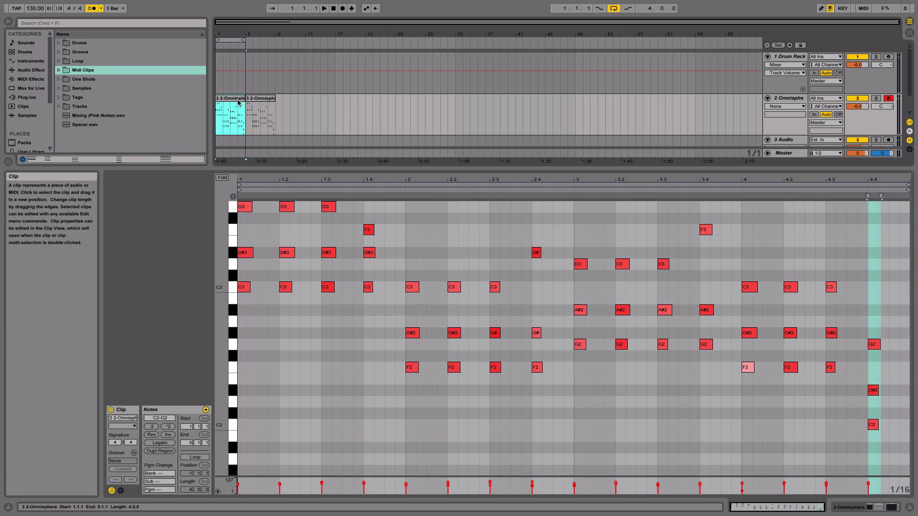
{"action": "left_click", "coordinate": [815, 312]}
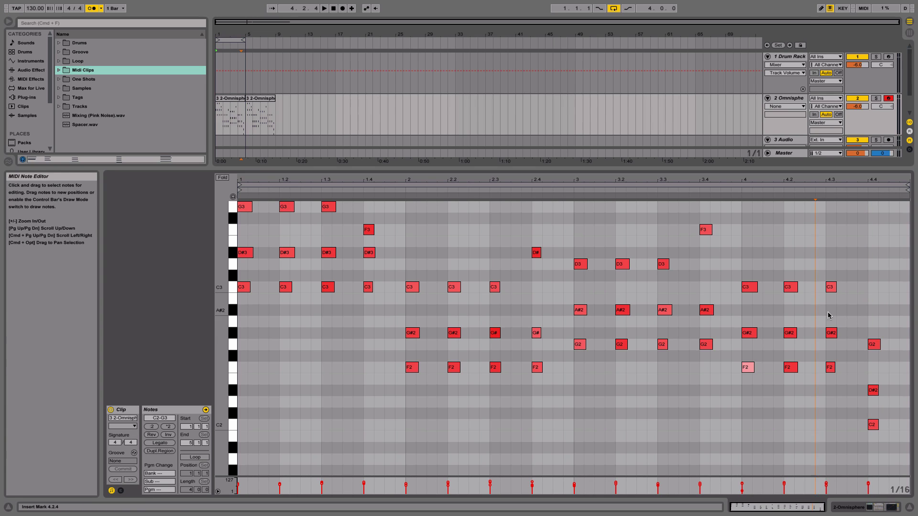
{"action": "left_click_drag", "start_coordinate": [747, 281], "coordinate": [851, 300]}
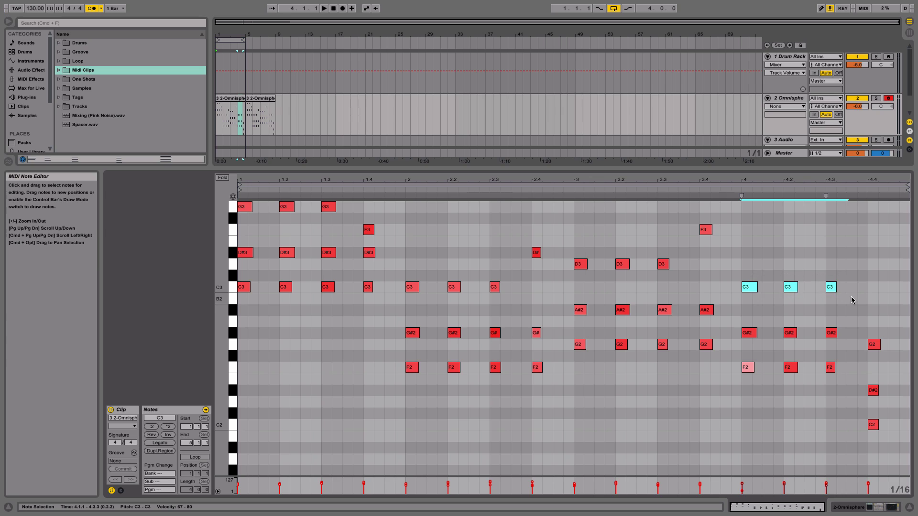
{"action": "key", "text": "shift+Down"}
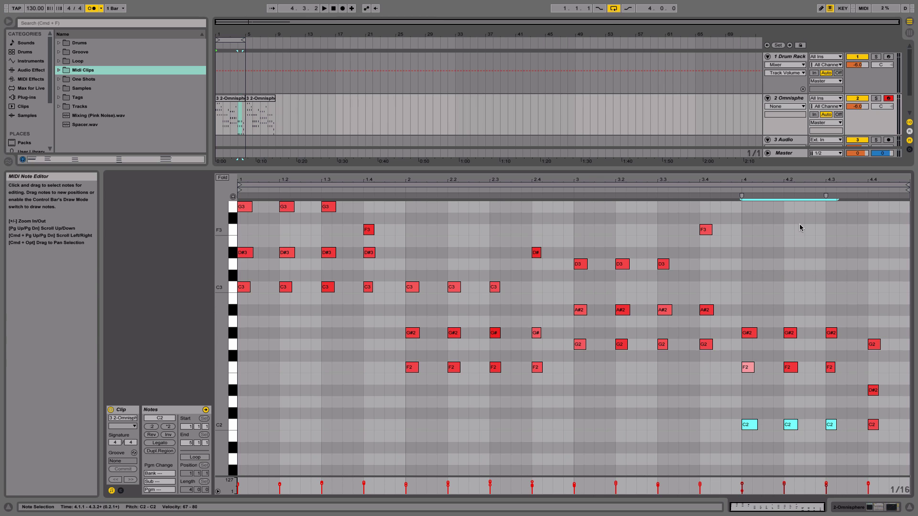
{"action": "left_click", "coordinate": [736, 189]}
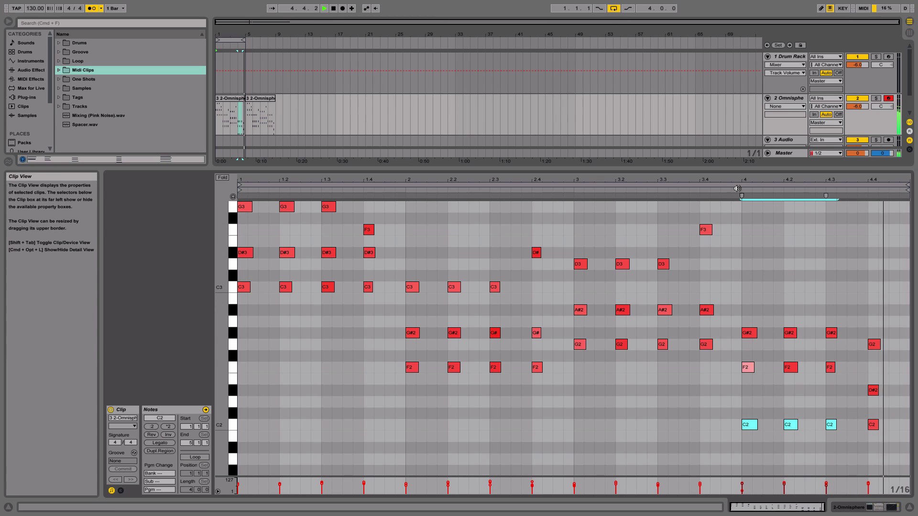
{"action": "key", "text": "space"}
{"action": "left_click", "coordinate": [225, 101]}
{"action": "mouse_move", "coordinate": [225, 101]}
{"action": "left_mouse_down"}
{"action": "mouse_move", "coordinate": [293, 108]}
{"action": "mouse_move", "coordinate": [236, 103]}
{"action": "left_mouse_up"}
{"action": "left_click", "coordinate": [280, 100], "text": "shift"}
{"action": "left_click", "coordinate": [335, 105]}
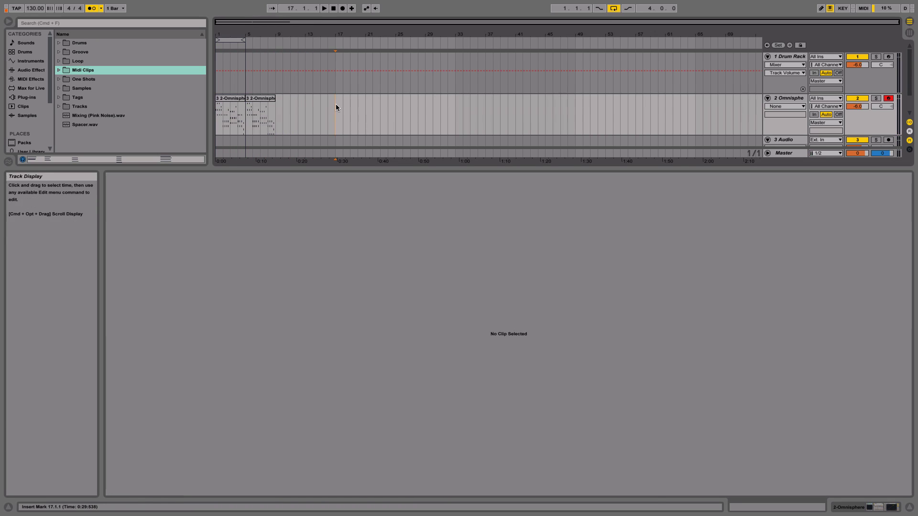
Rename the Omnisphere track as Chords and hide the clip detail view.
{"action": "left_click", "coordinate": [786, 99]}
{"action": "key", "text": "super+r"}
{"action": "type", "text": "Ch"}
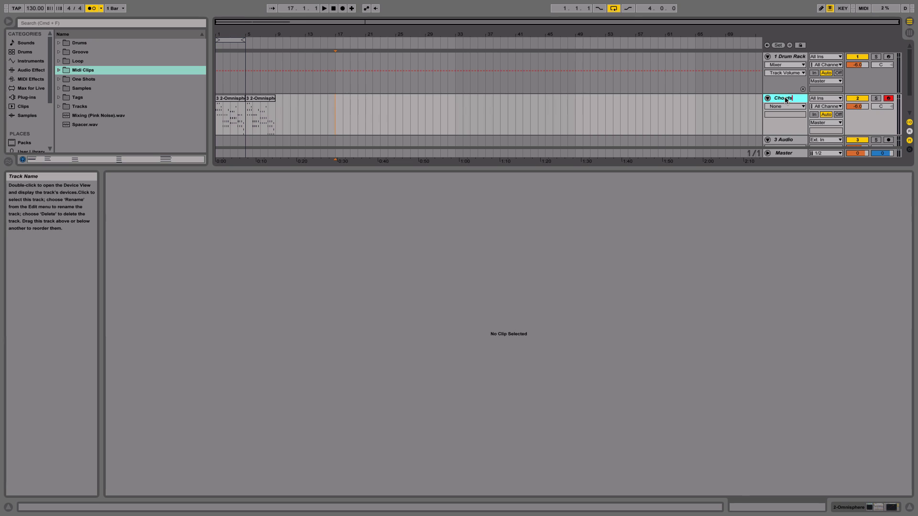
{"action": "key", "text": "Return"}
{"action": "left_click", "coordinate": [910, 507]}
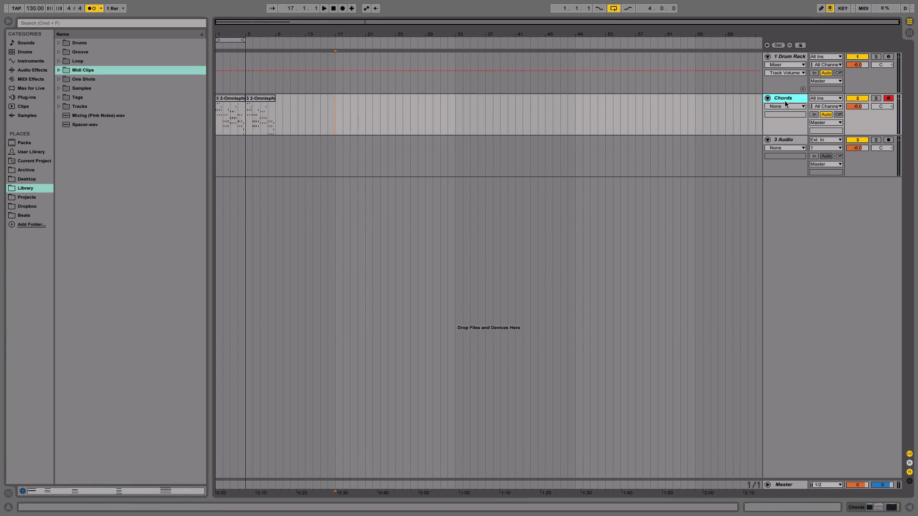
Add a new MIDI track below Chords and load the Omnisphere VST instrument onto it.
{"action": "key", "text": "super+shift+t"}
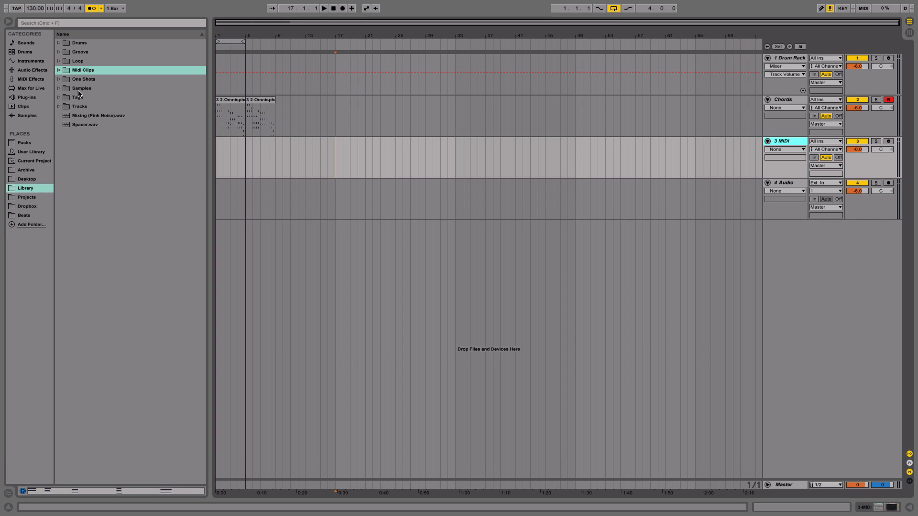
{"action": "left_click", "coordinate": [45, 98]}
{"action": "left_click_drag", "start_coordinate": [81, 115], "coordinate": [241, 142]}
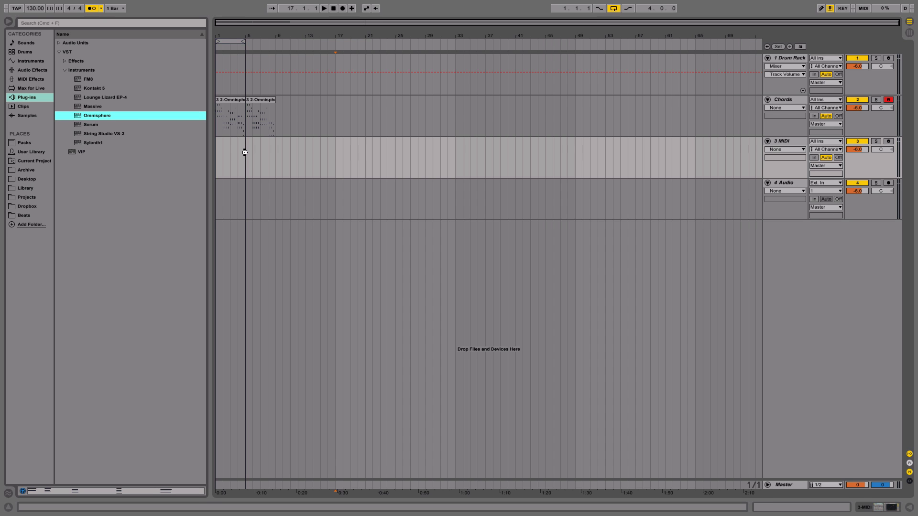
Arm the new Omnisphere track for recording and load the Cave Stalactites patch to try it out.
{"action": "left_click_drag", "start_coordinate": [727, 160], "coordinate": [727, 160]}
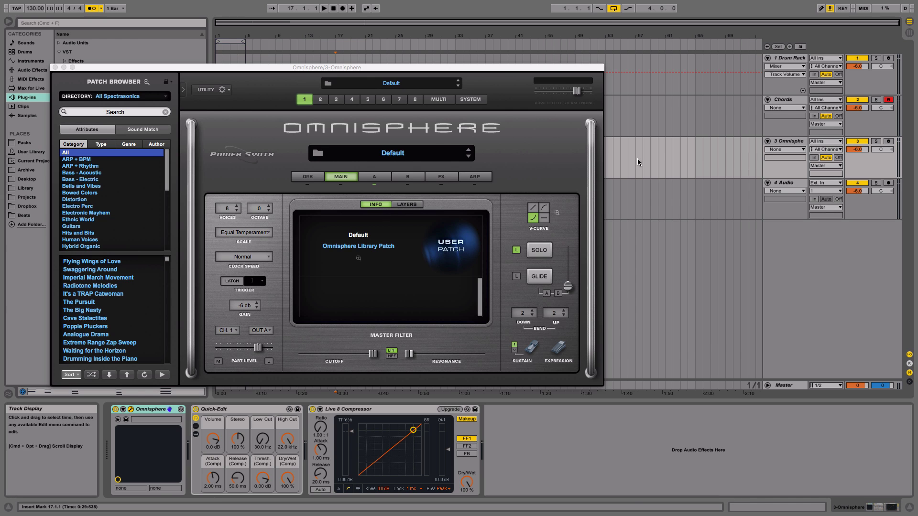
{"action": "scroll", "coordinate": [120, 265], "scroll_direction": "down", "scroll_amount": 3}
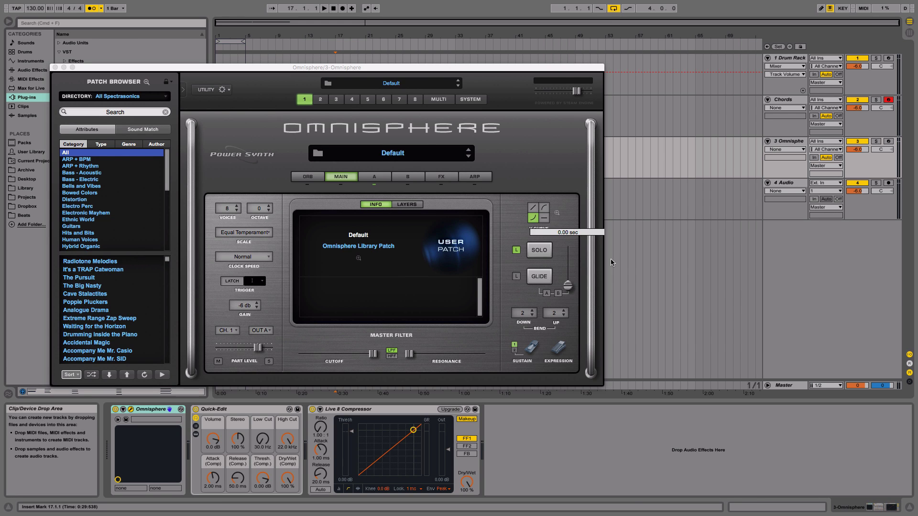
{"action": "left_click", "coordinate": [889, 142]}
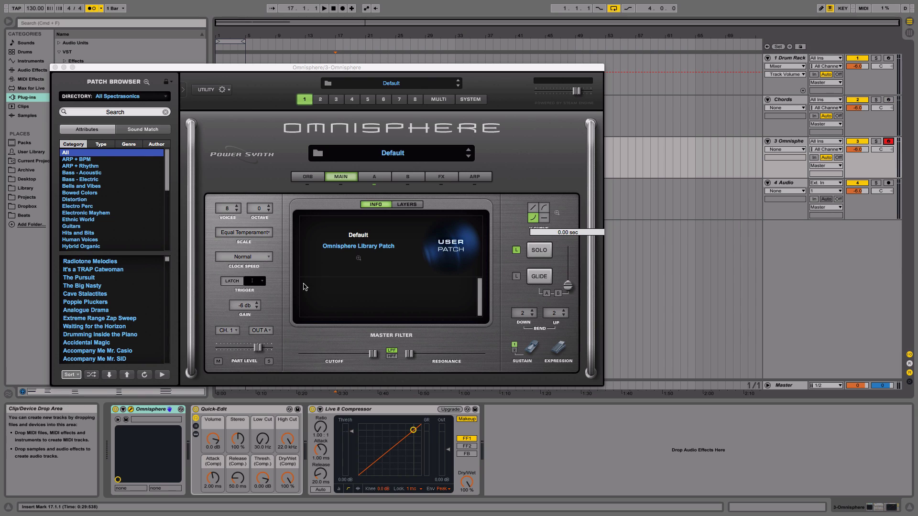
{"action": "left_click", "coordinate": [126, 295]}
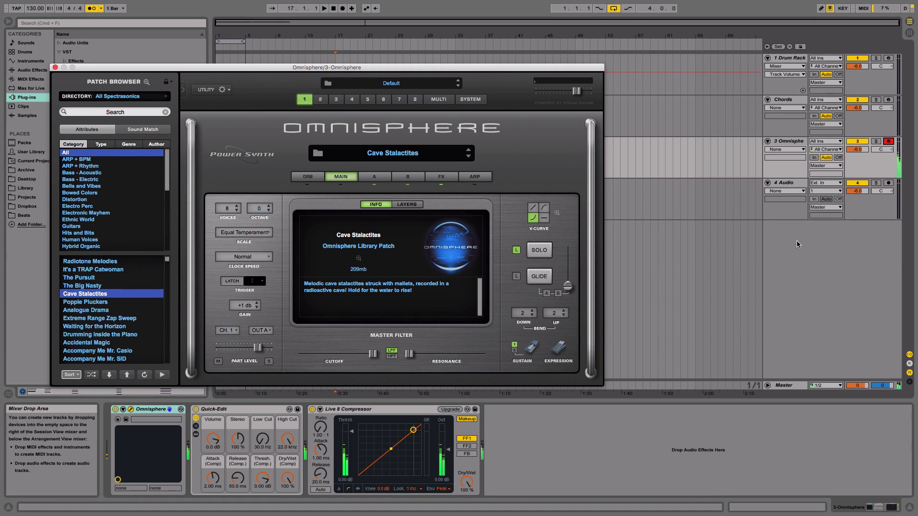
Load the Lucious Airwaves Warm Pad patch from the Pads + Strings category in Omnisphere and close the instrument window.
{"action": "scroll", "coordinate": [102, 221], "scroll_direction": "down", "scroll_amount": 5}
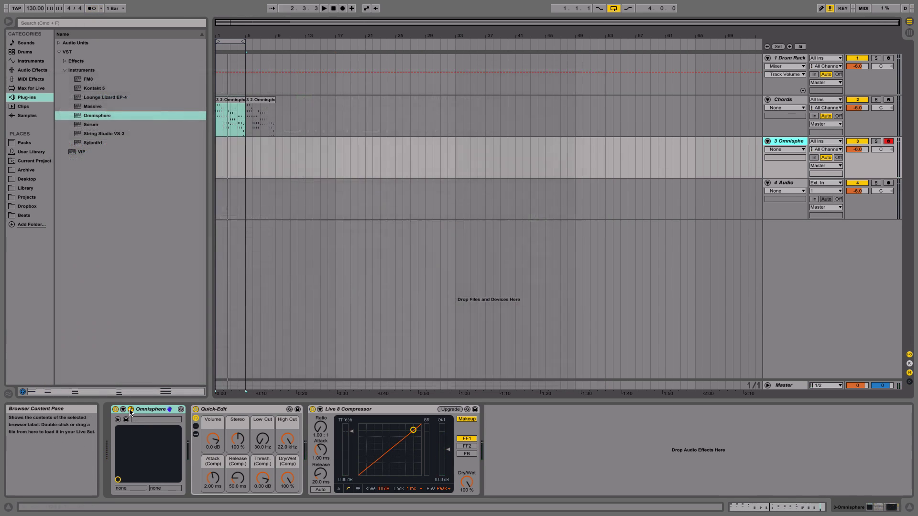
{"action": "left_click", "coordinate": [131, 410]}
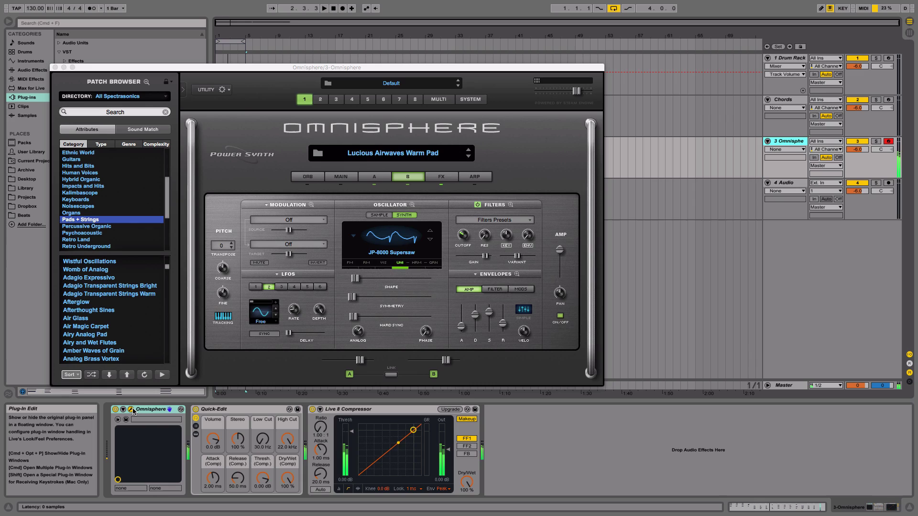
{"action": "left_click", "coordinate": [55, 67]}
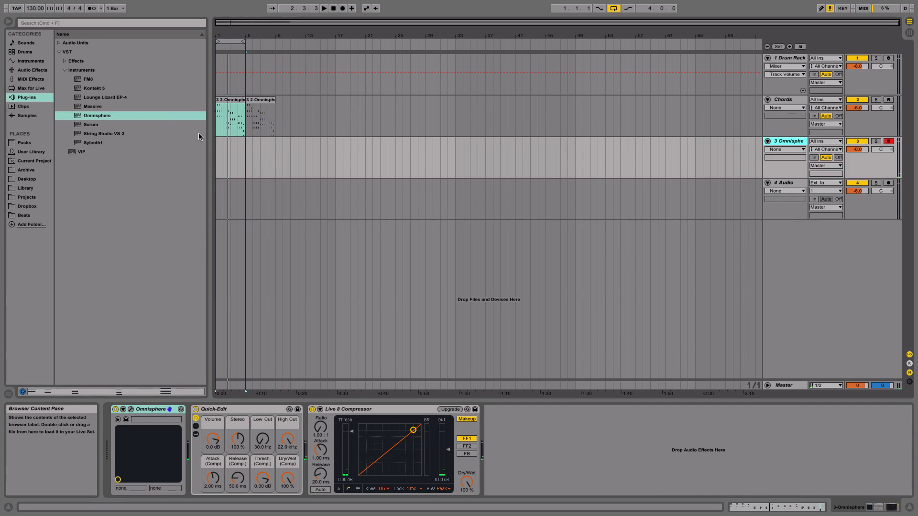
Record a pad part on the armed Omnisphere track from bar 1 over the looping four-bar chords, ending the recording after the second pass.
{"action": "left_click", "coordinate": [334, 9]}
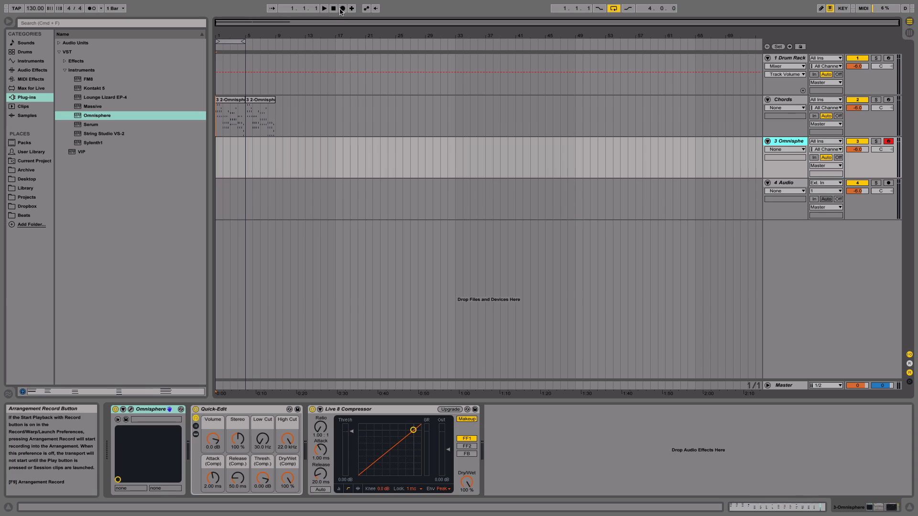
{"action": "left_click", "coordinate": [341, 8]}
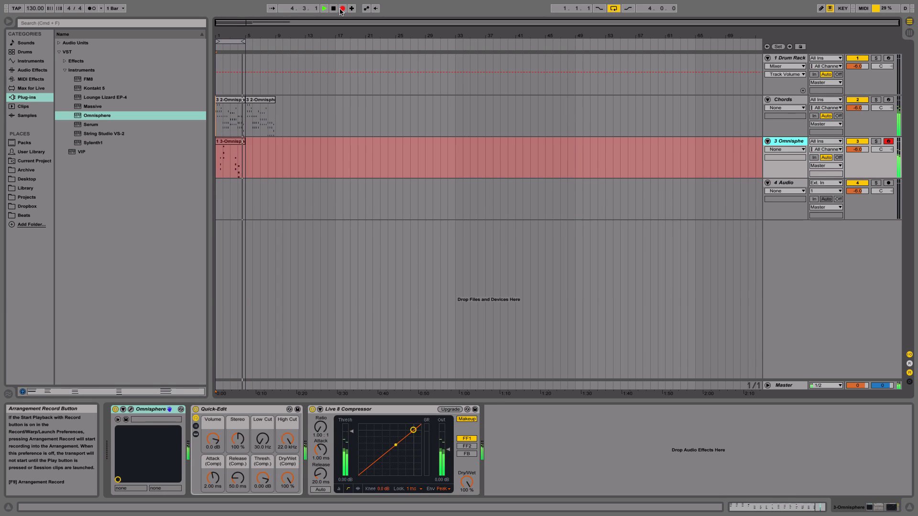
{"action": "key", "text": "space"}
Move the recorded pad clip to bar 5 and extend its start back to bar 1 so it spans eight bars.
{"action": "left_click_drag", "start_coordinate": [237, 141], "coordinate": [267, 142]}
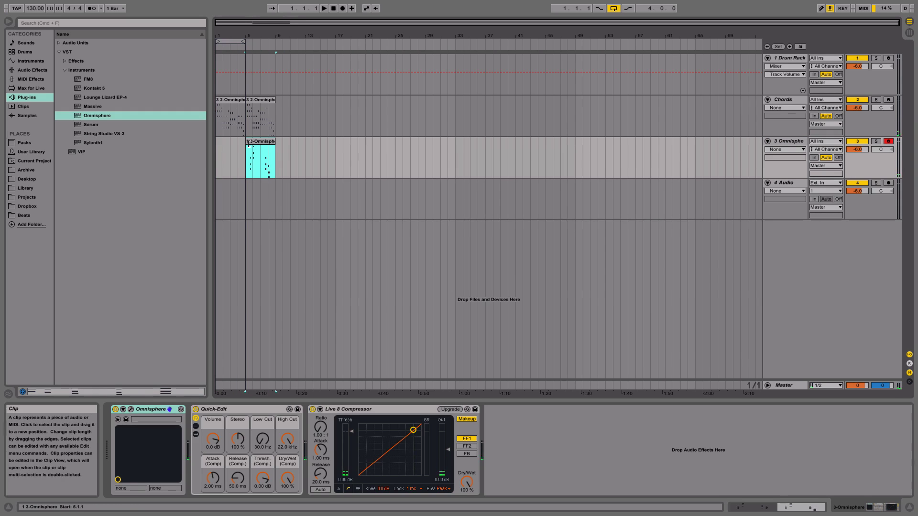
{"action": "left_click_drag", "start_coordinate": [233, 35], "coordinate": [251, 60]}
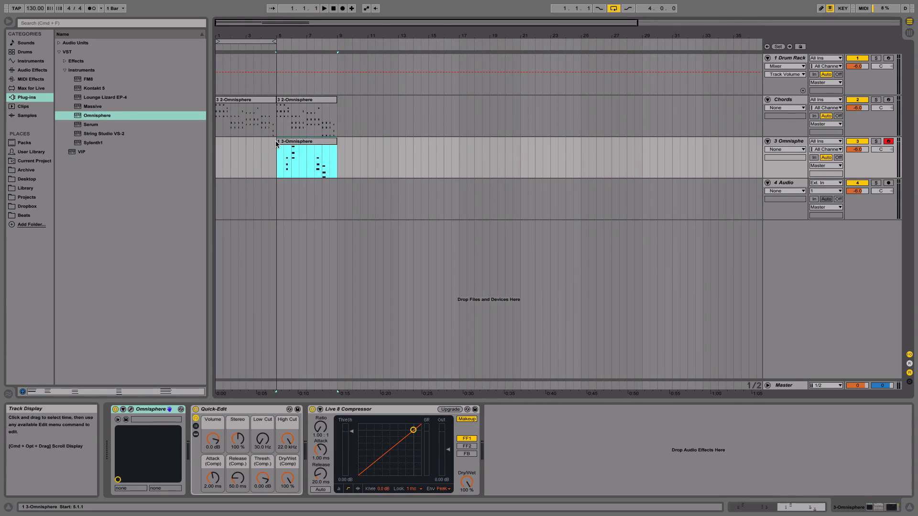
{"action": "left_click_drag", "start_coordinate": [276, 144], "coordinate": [214, 145]}
{"action": "left_click", "coordinate": [218, 166]}
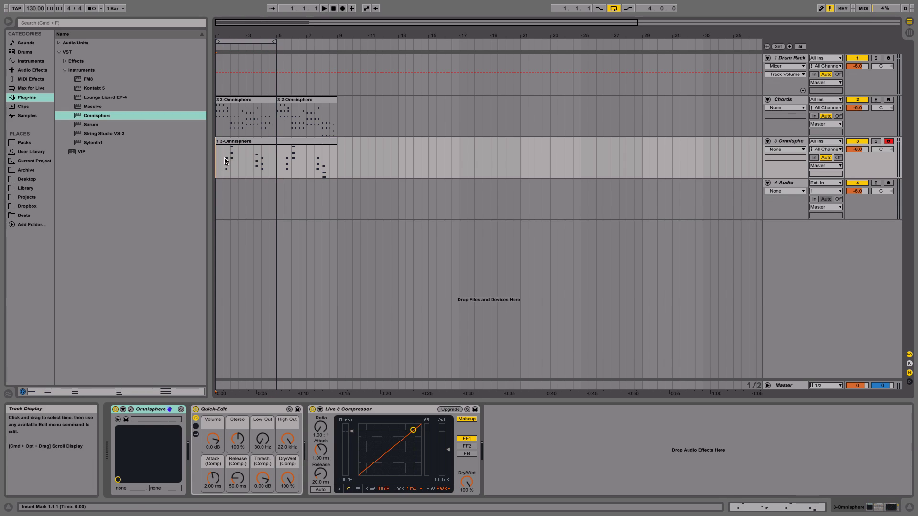
{"action": "left_click", "coordinate": [323, 145]}
{"action": "mouse_move", "coordinate": [218, 144]}
{"action": "left_mouse_down"}
{"action": "mouse_move", "coordinate": [269, 141]}
{"action": "mouse_move", "coordinate": [211, 142]}
{"action": "left_mouse_up"}
{"action": "left_click", "coordinate": [223, 163]}
{"action": "left_click", "coordinate": [222, 163]}
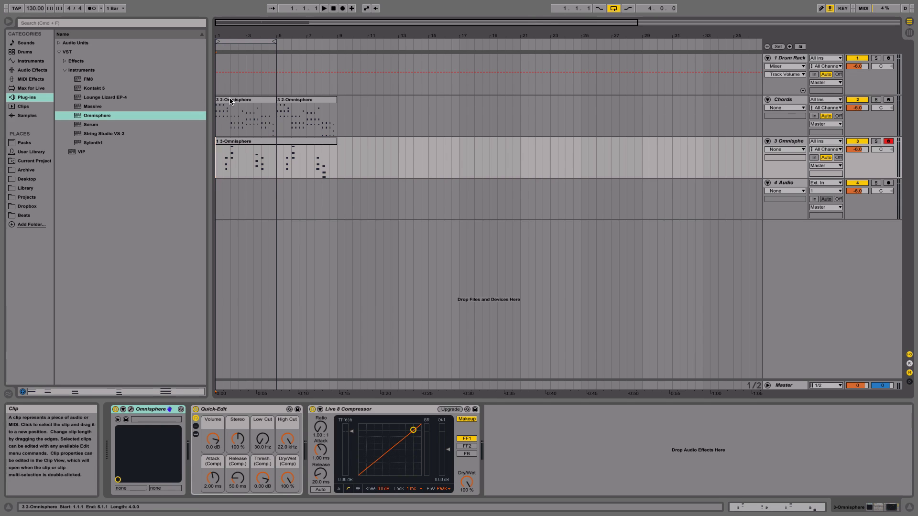
{"action": "left_click", "coordinate": [269, 44]}
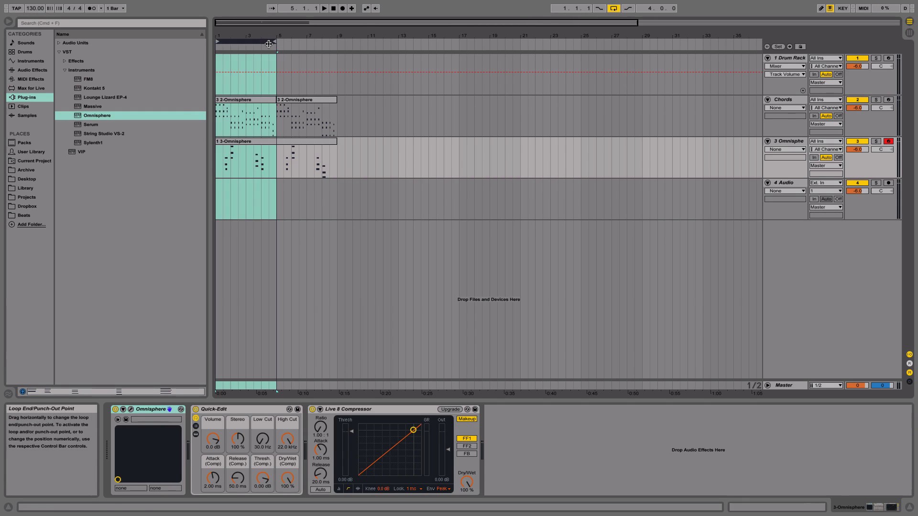
{"action": "left_click", "coordinate": [230, 143]}
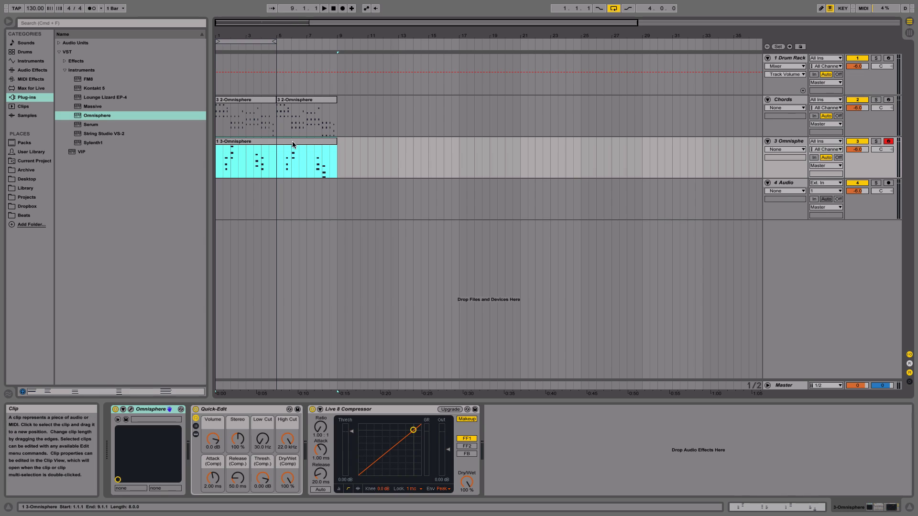
{"action": "left_click_drag", "start_coordinate": [214, 145], "coordinate": [297, 146]}
{"action": "left_click", "coordinate": [237, 142], "text": "shift"}
Open the eight-bar pad clip in the note editor, select all of its notes and quantize them to the grid.
{"action": "mouse_move", "coordinate": [283, 36]}
{"action": "left_mouse_down"}
{"action": "mouse_move", "coordinate": [283, 69]}
{"action": "mouse_move", "coordinate": [283, 51]}
{"action": "left_mouse_up"}
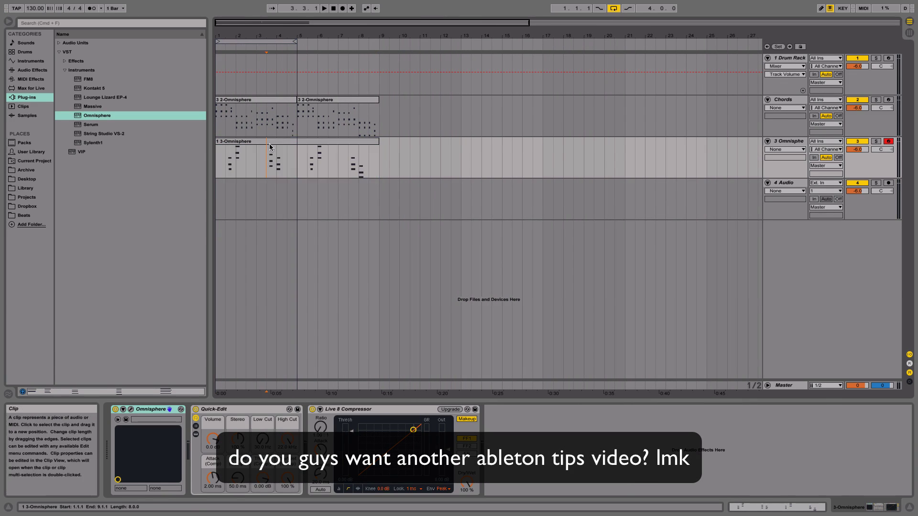
{"action": "double_click", "coordinate": [285, 145]}
{"action": "left_click", "coordinate": [328, 287]}
{"action": "key", "text": "super+a"}
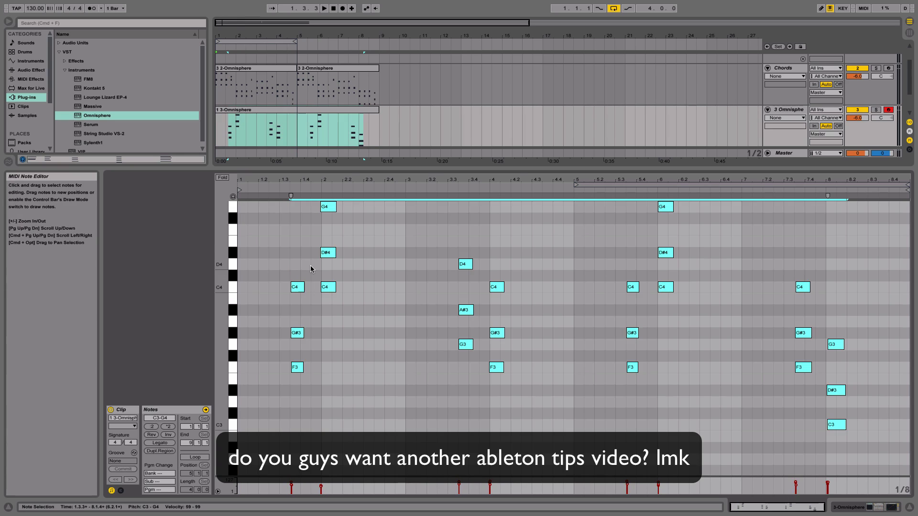
{"action": "left_click", "coordinate": [429, 276]}
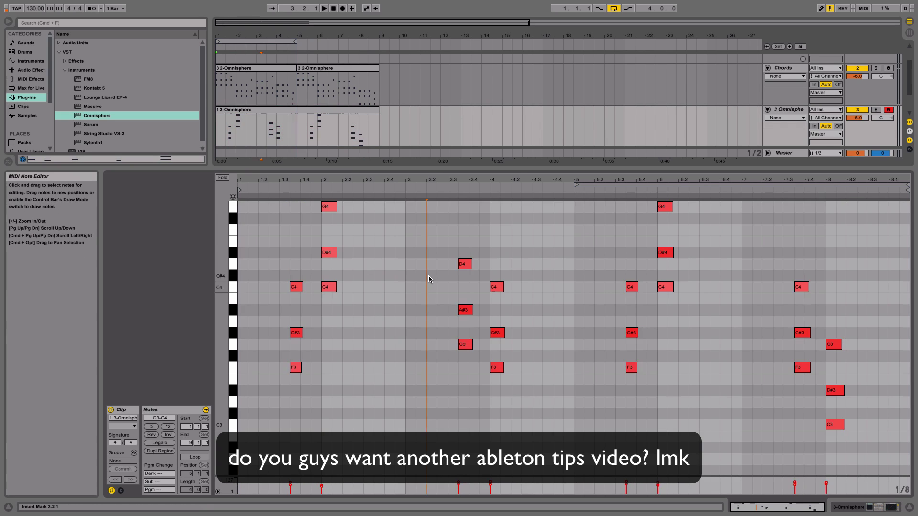
Play back the quantized pad part with the chords and hide the clip detail view.
{"action": "left_click", "coordinate": [311, 110]}
{"action": "left_click", "coordinate": [365, 251]}
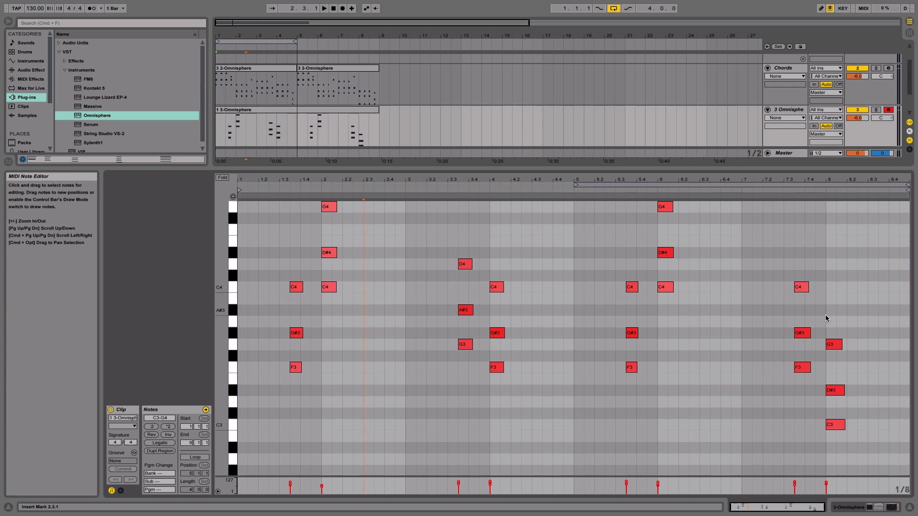
{"action": "key", "text": "space"}
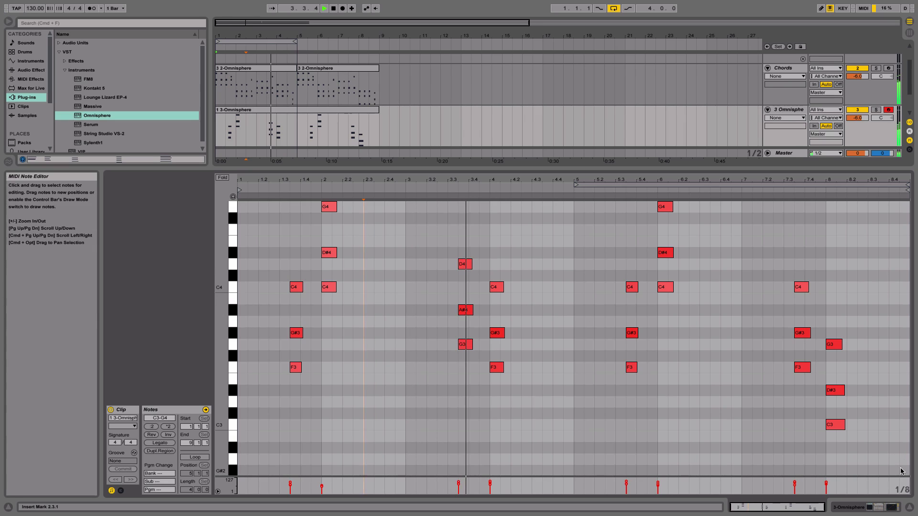
{"action": "left_click", "coordinate": [911, 508]}
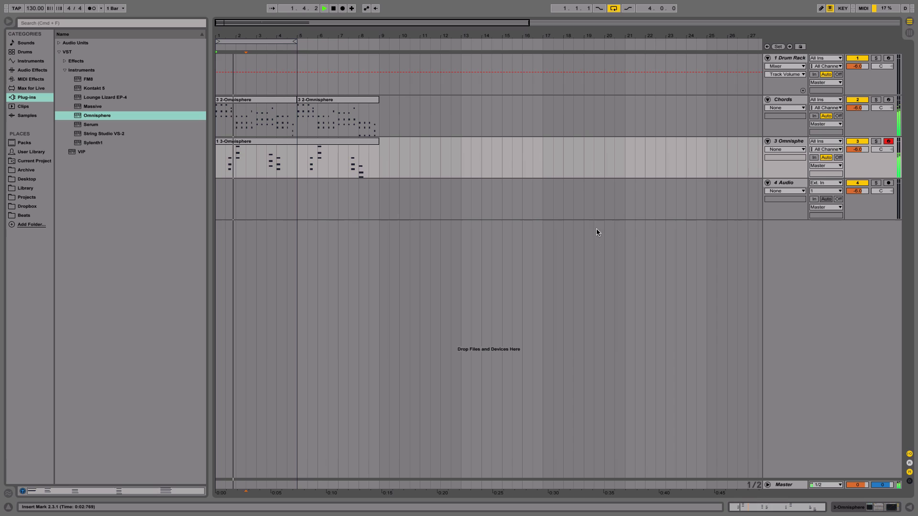
Rename the third track as Soft Pad and add a new MIDI track below it.
{"action": "left_click", "coordinate": [788, 142]}
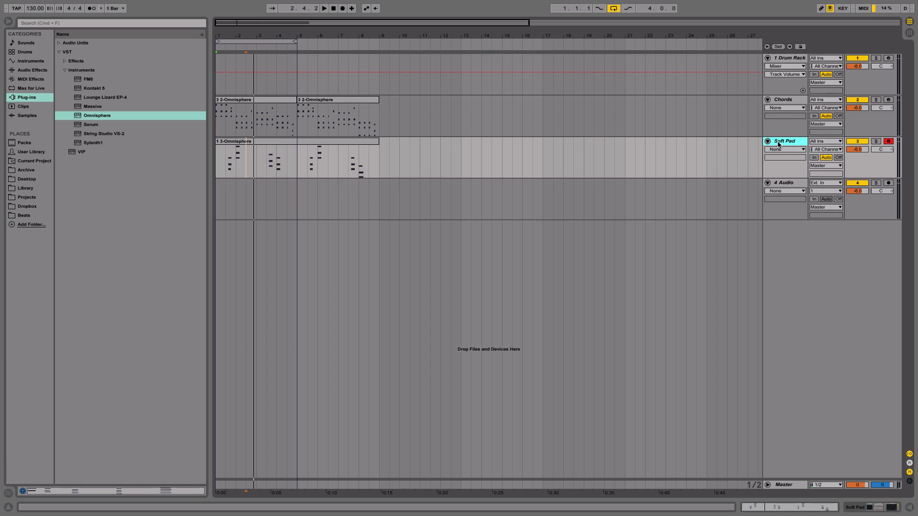
{"action": "key", "text": "super+shift+t"}
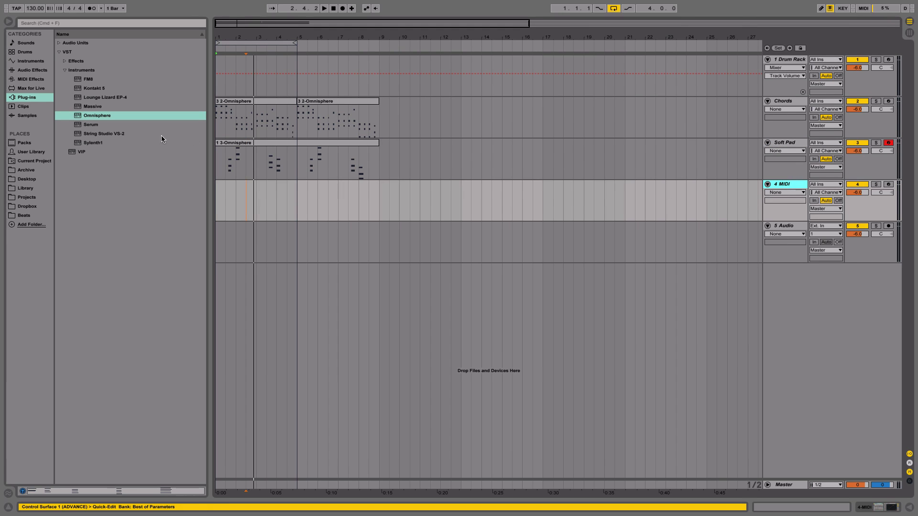
Browse the Sounds, Plug-ins and Instruments categories for an instrument for the new MIDI track.
{"action": "left_click", "coordinate": [35, 43]}
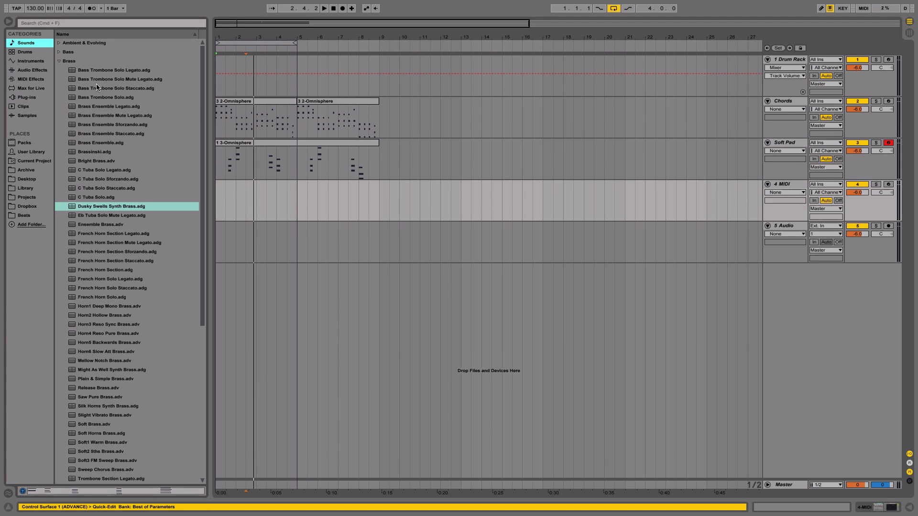
{"action": "left_click", "coordinate": [58, 61]}
{"action": "left_click", "coordinate": [58, 61]}
{"action": "left_click", "coordinate": [58, 61]}
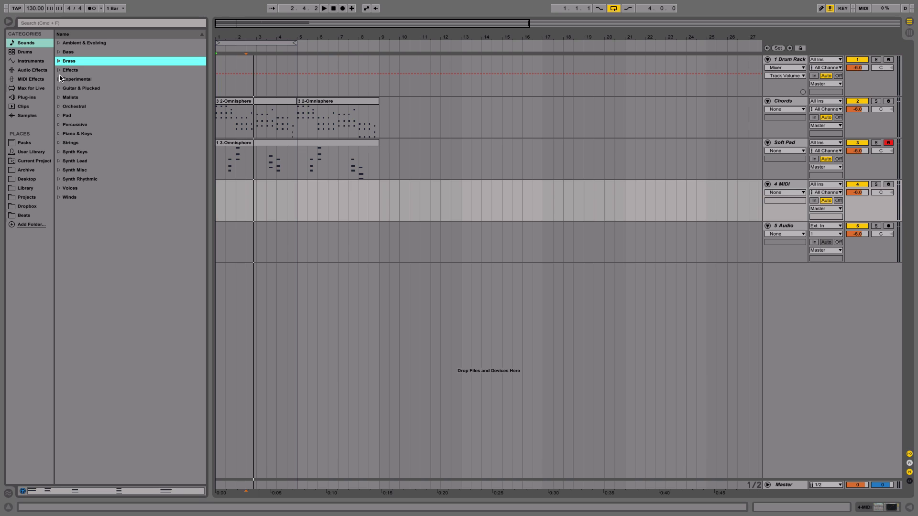
{"action": "left_click", "coordinate": [36, 98]}
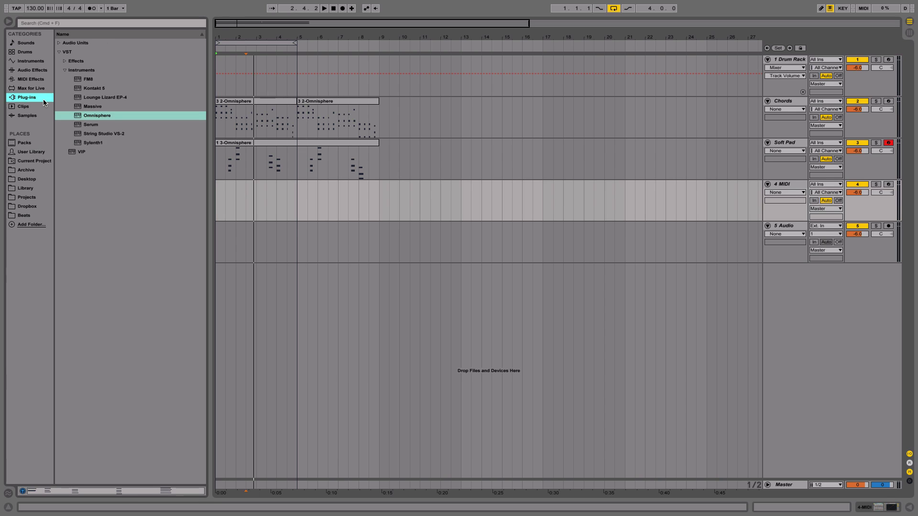
{"action": "left_click", "coordinate": [40, 62]}
{"action": "left_click", "coordinate": [37, 48]}
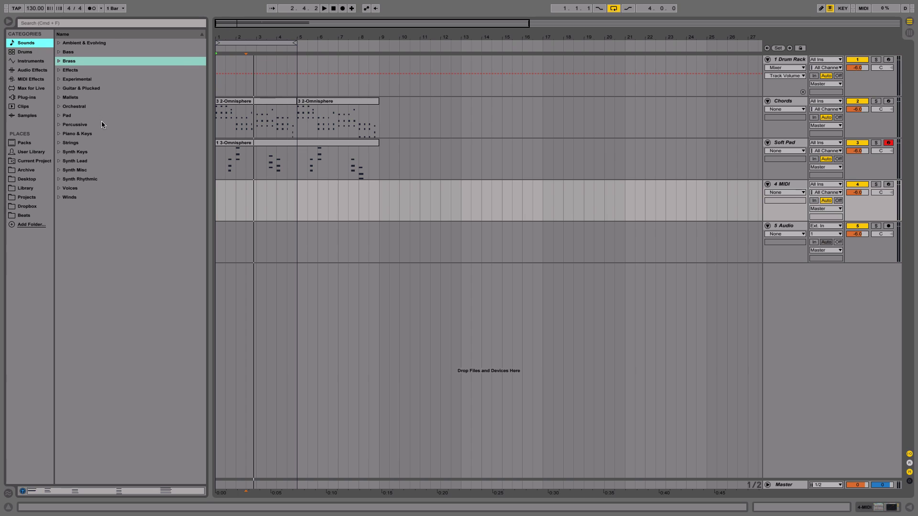
{"action": "left_click", "coordinate": [97, 90]}
{"action": "left_click", "coordinate": [88, 107]}
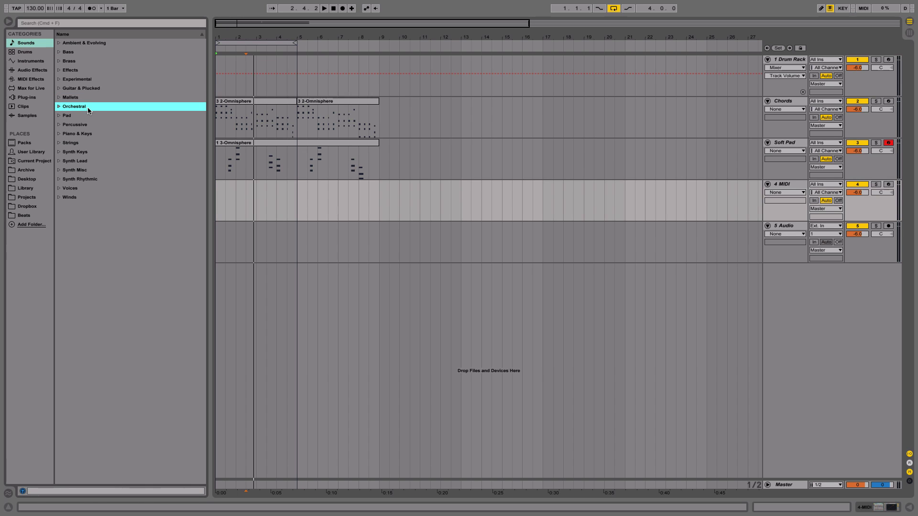
Look through the Piano & Keys sound presets for a piano sound for the new MIDI track.
{"action": "left_click", "coordinate": [90, 134]}
{"action": "double_click", "coordinate": [90, 135]}
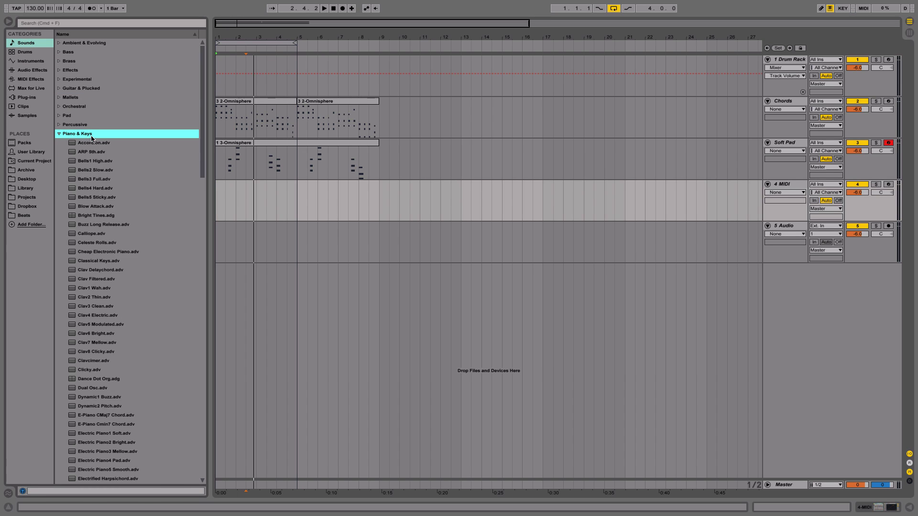
{"action": "scroll", "coordinate": [113, 170], "scroll_direction": "down", "scroll_amount": 10}
{"action": "scroll", "coordinate": [122, 240], "scroll_direction": "down", "scroll_amount": 1}
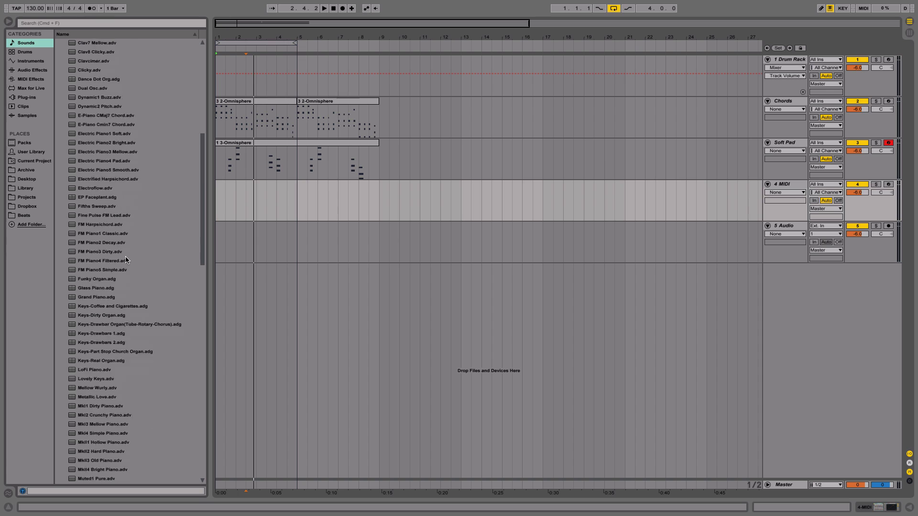
{"action": "scroll", "coordinate": [125, 258], "scroll_direction": "down", "scroll_amount": 5}
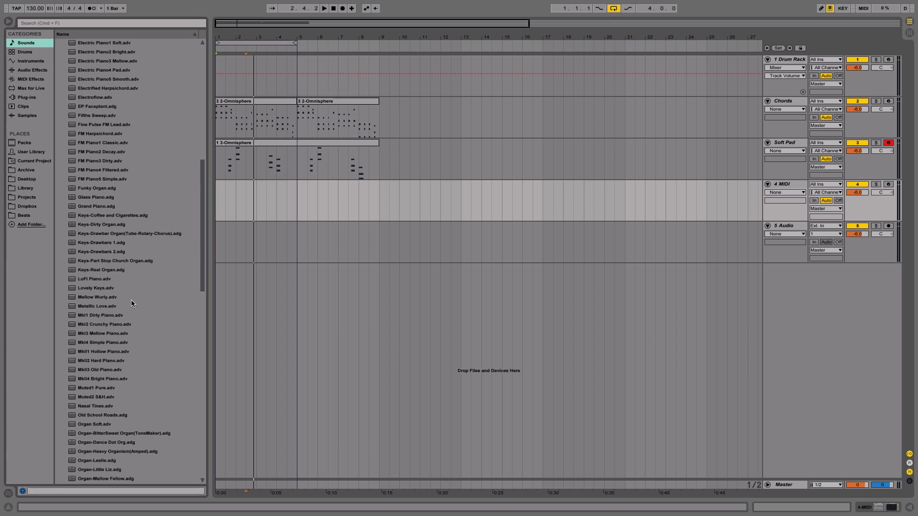
{"action": "scroll", "coordinate": [130, 301], "scroll_direction": "down", "scroll_amount": 10}
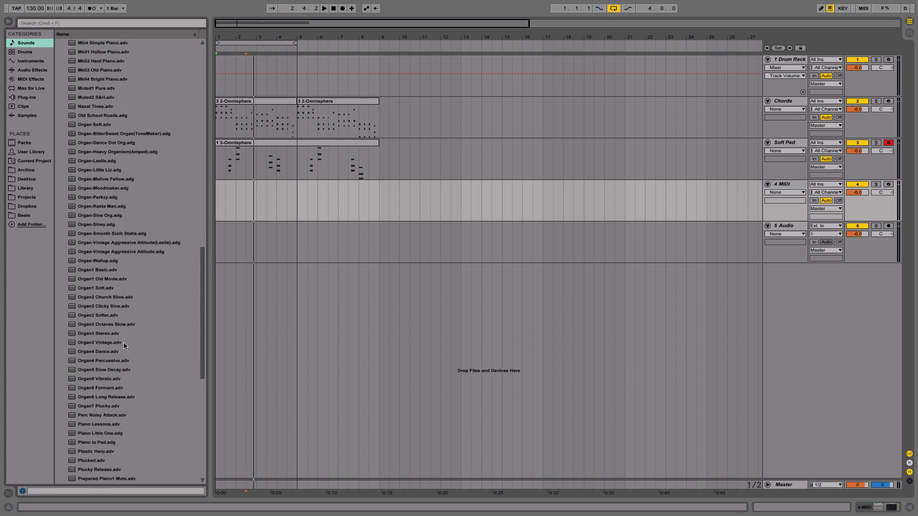
{"action": "scroll", "coordinate": [123, 343], "scroll_direction": "up", "scroll_amount": 16}
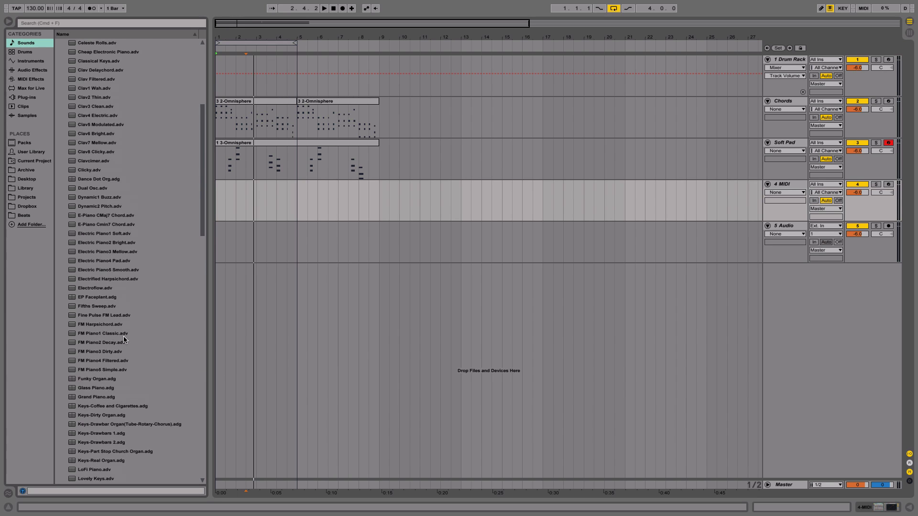
{"action": "scroll", "coordinate": [112, 326], "scroll_direction": "down", "scroll_amount": 20}
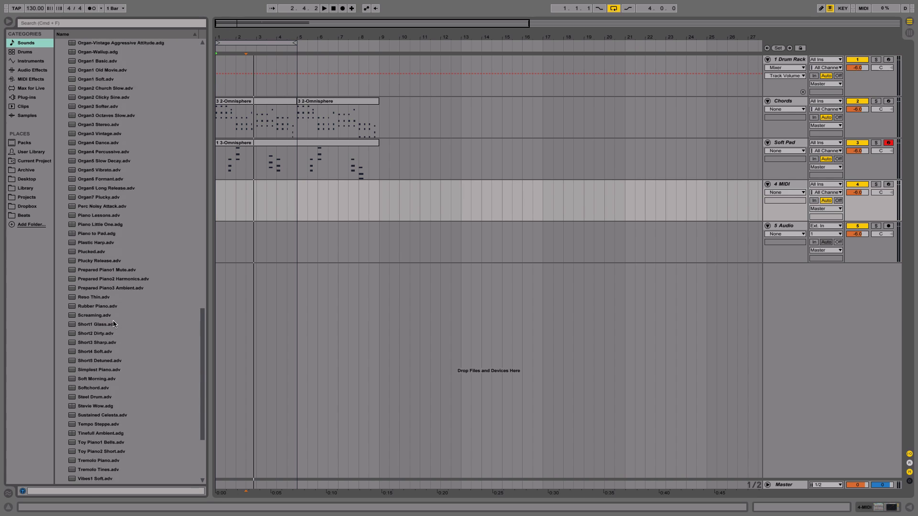
{"action": "scroll", "coordinate": [114, 325], "scroll_direction": "up", "scroll_amount": 20}
{"action": "scroll", "coordinate": [115, 274], "scroll_direction": "down", "scroll_amount": 15}
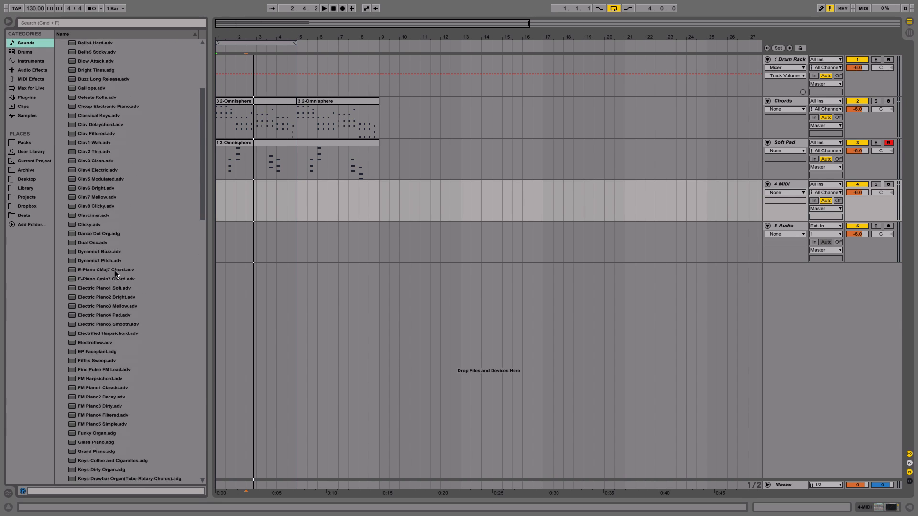
{"action": "scroll", "coordinate": [112, 285], "scroll_direction": "up", "scroll_amount": 6}
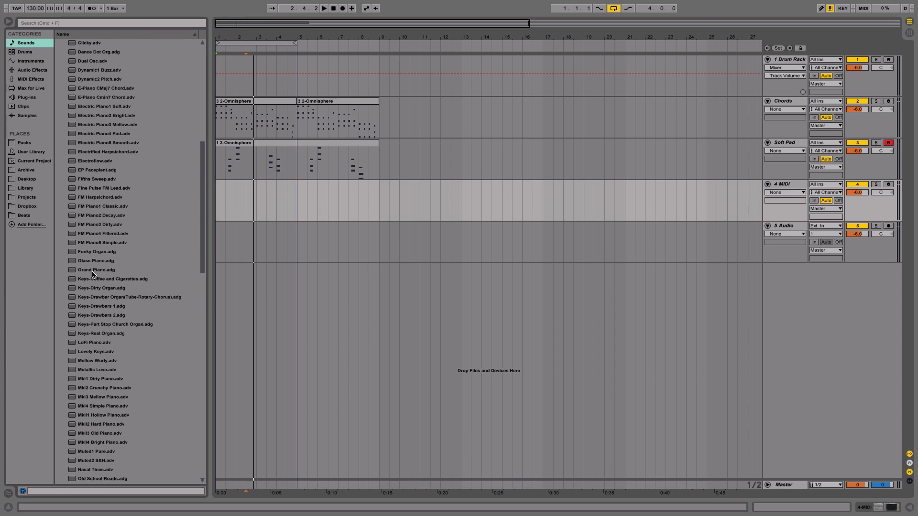
Load the Grand Piano preset onto the fourth track and arm that track for recording.
{"action": "left_click_drag", "start_coordinate": [92, 272], "coordinate": [326, 231]}
{"action": "left_click_drag", "start_coordinate": [588, 197], "coordinate": [588, 197]}
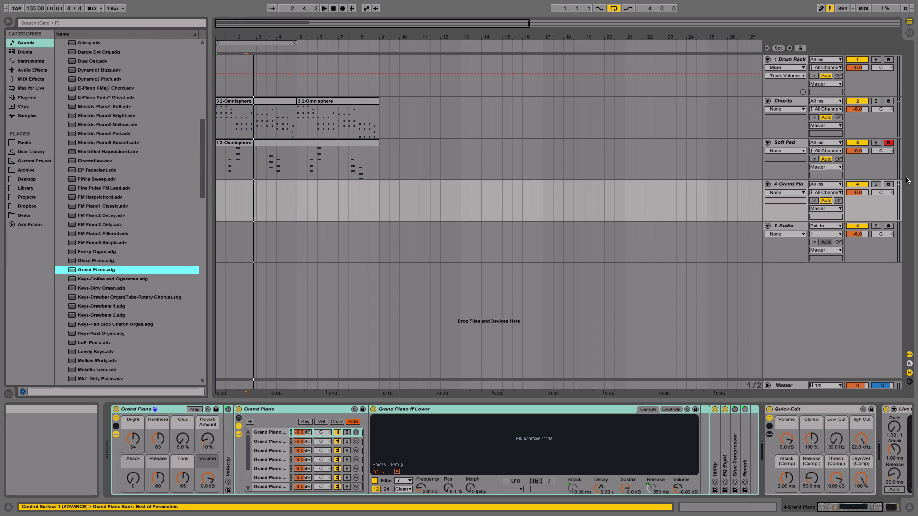
{"action": "left_click", "coordinate": [888, 184]}
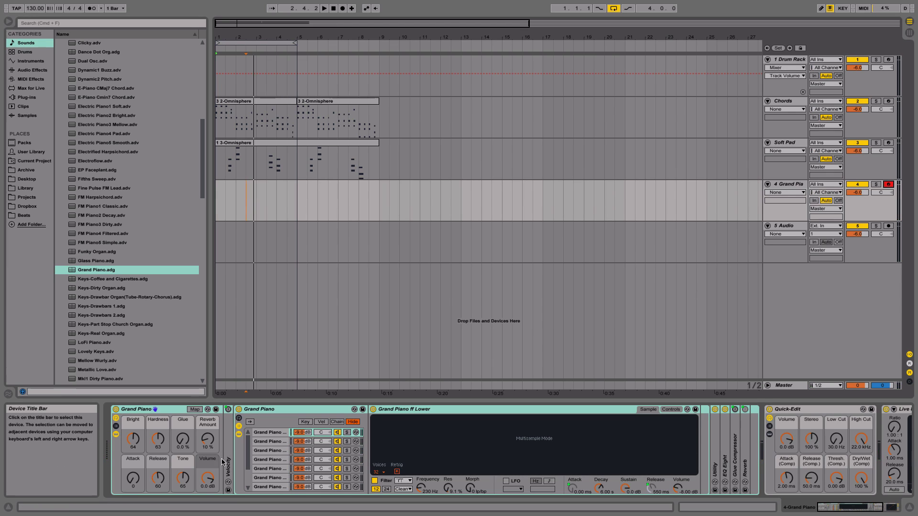
Raise the Grand Piano rack's volume to 6.0 dB and the Quick-Edit rack's volume to 4.426 dB.
{"action": "left_click_drag", "start_coordinate": [210, 478], "coordinate": [211, 450]}
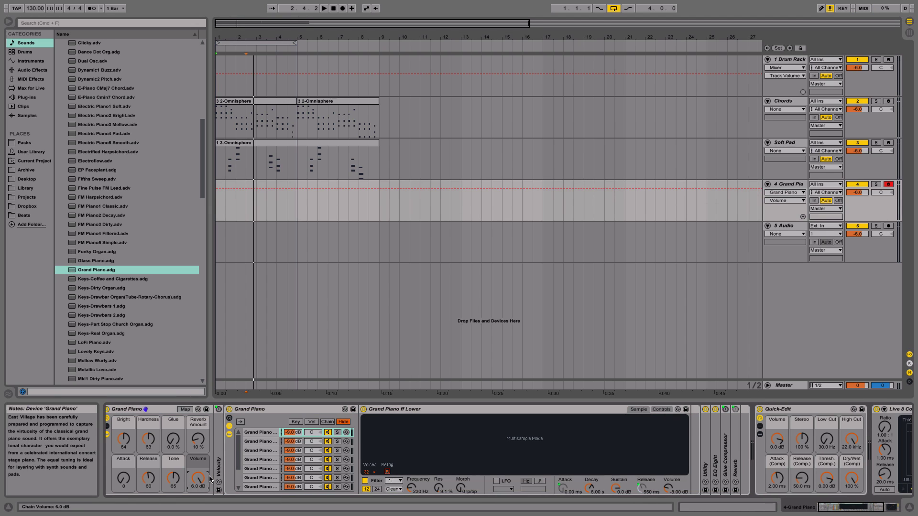
{"action": "scroll", "coordinate": [510, 454], "scroll_direction": "right", "scroll_amount": 4}
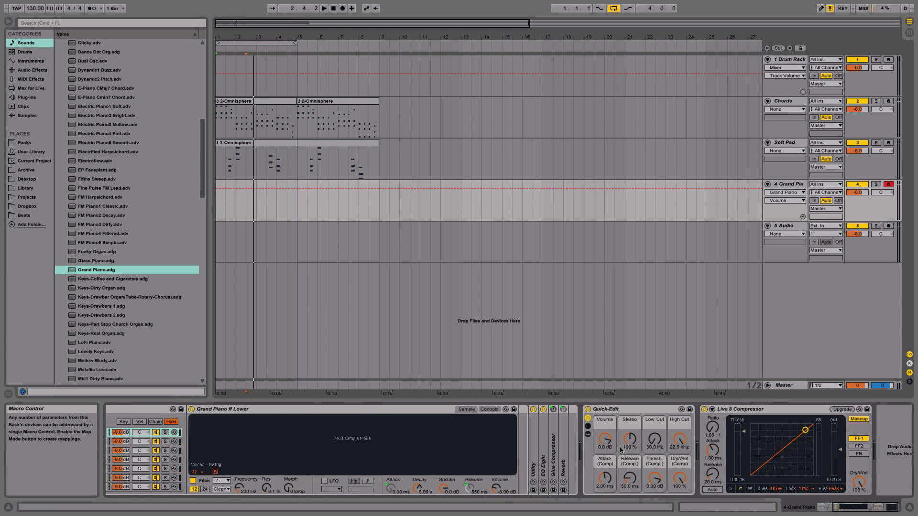
{"action": "left_click_drag", "start_coordinate": [605, 440], "coordinate": [605, 438]}
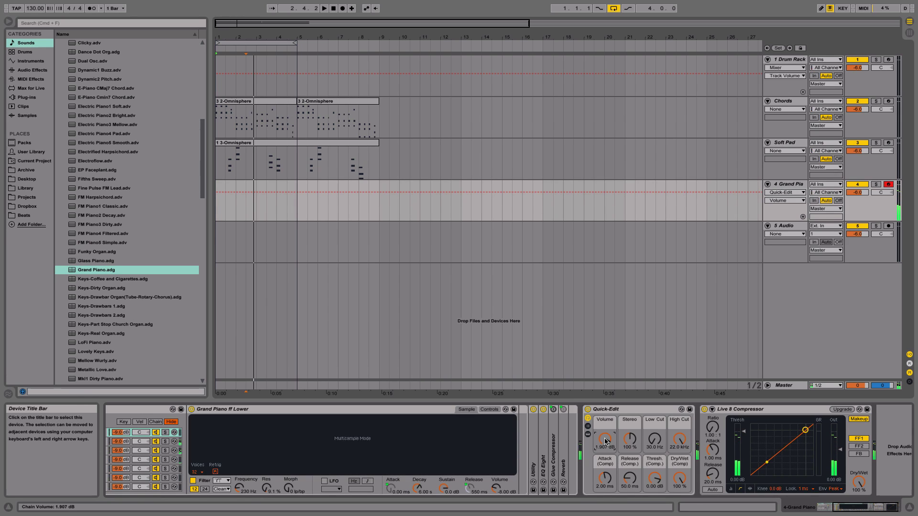
{"action": "left_click_drag", "start_coordinate": [606, 441], "coordinate": [606, 438]}
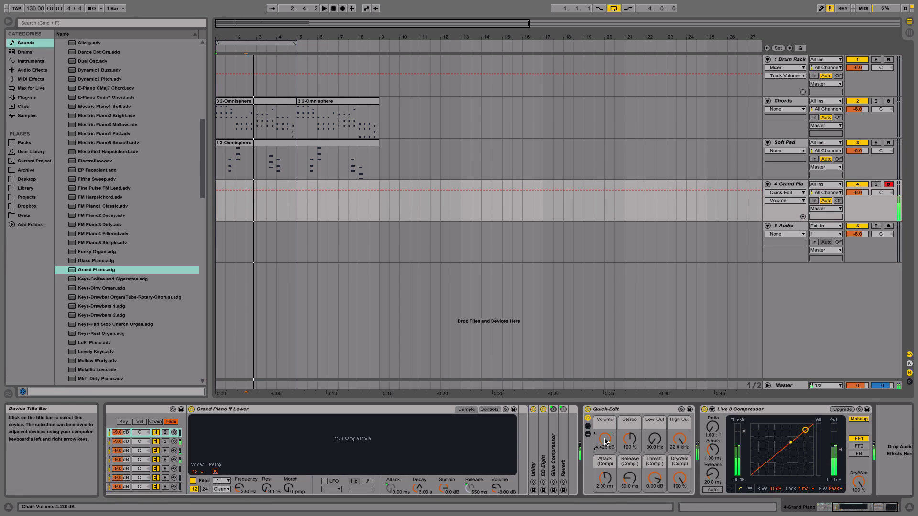
Play back the chords and soft pad to audition the Grand Piano sound against them.
{"action": "key", "text": "space"}
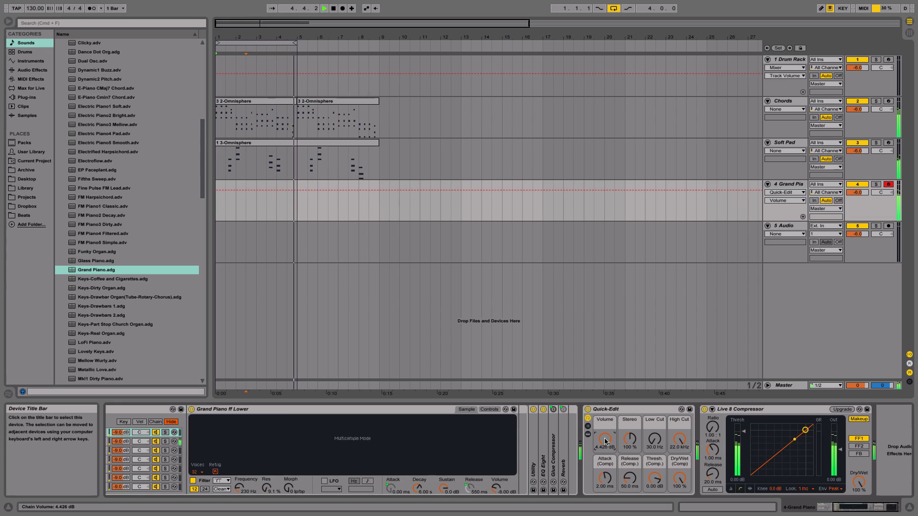
{"action": "key", "text": "space"}
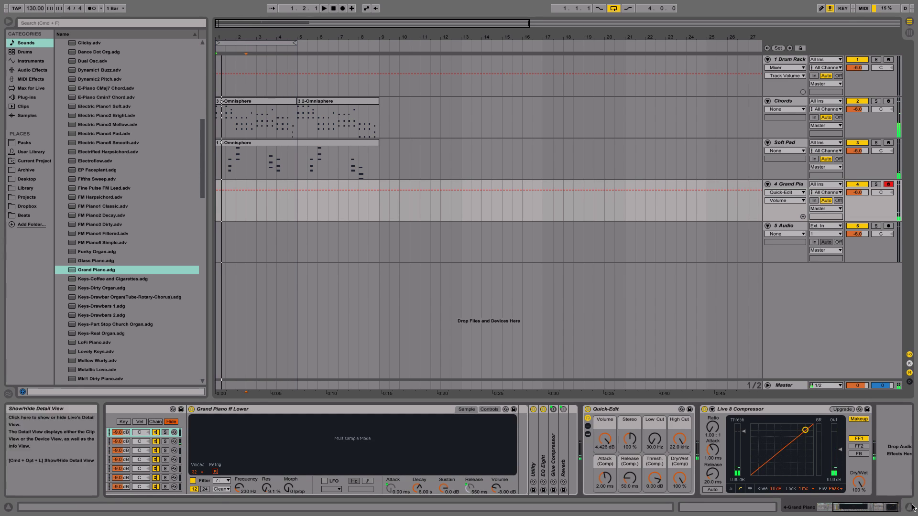
{"action": "key", "text": "ctrl+alt+l"}
{"action": "key", "text": "ctrl+alt+l"}
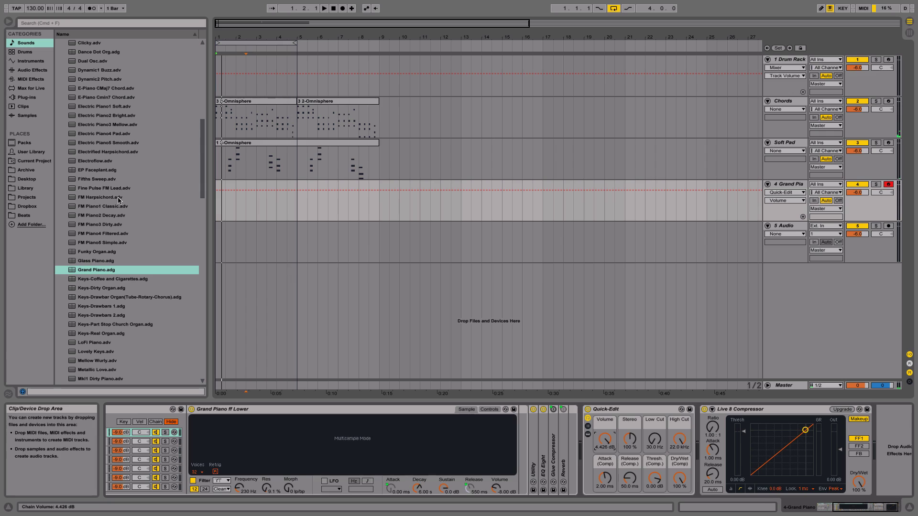
Add a Reverb effect at the end of the Grand Piano track's device chain and set its decay time to 3.62 s.
{"action": "left_click", "coordinate": [35, 69]}
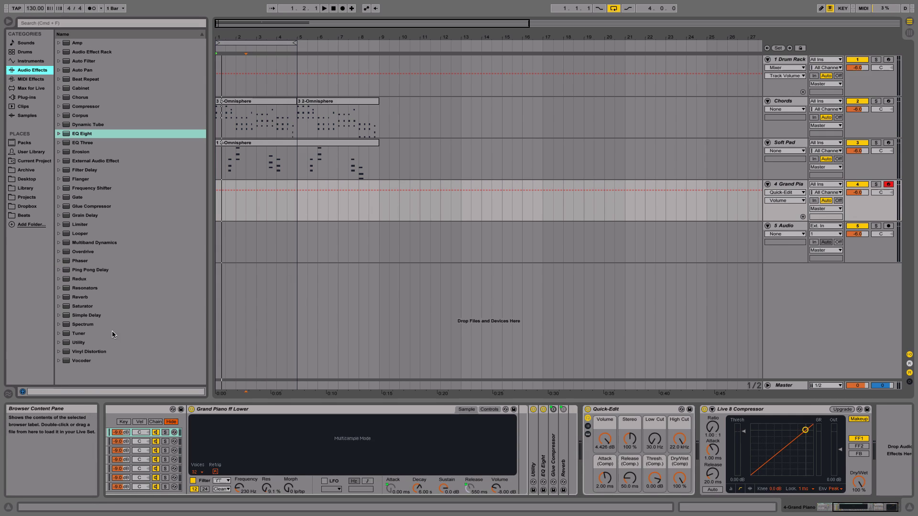
{"action": "double_click", "coordinate": [86, 298]}
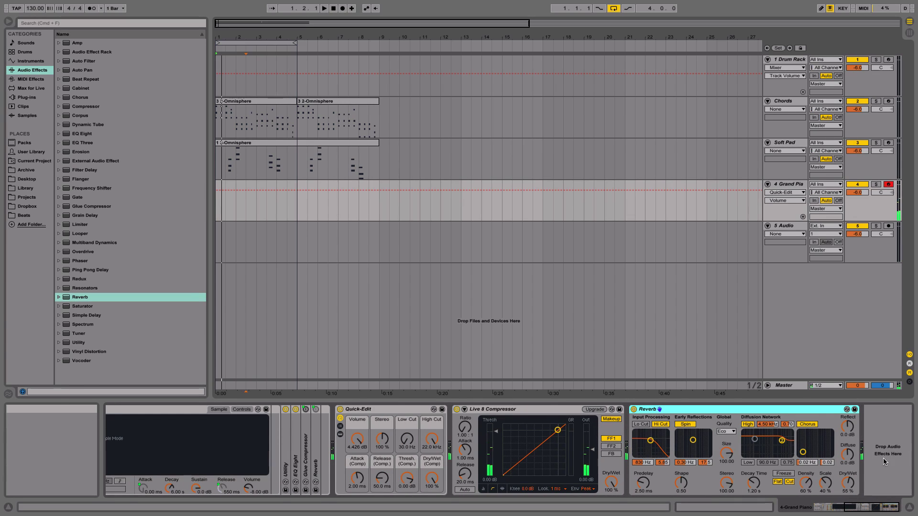
{"action": "left_click_drag", "start_coordinate": [744, 482], "coordinate": [744, 463]}
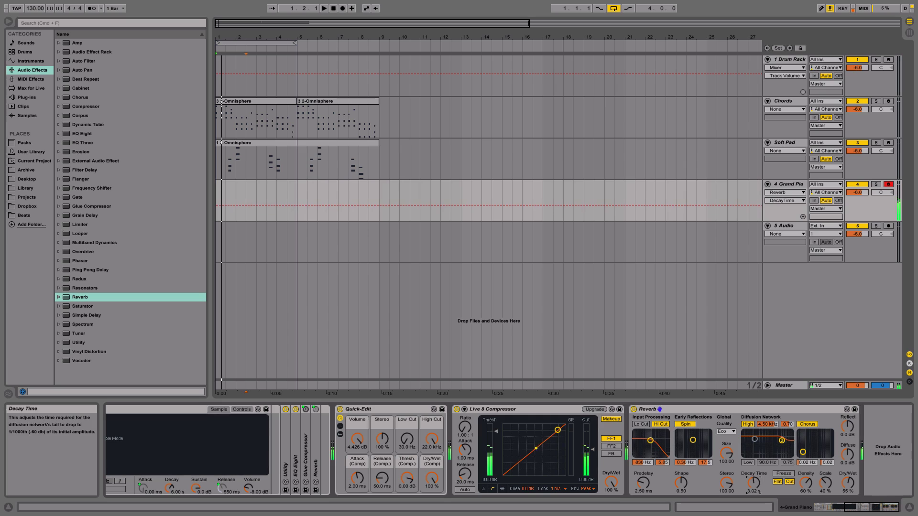
{"action": "left_click_drag", "start_coordinate": [847, 482], "coordinate": [848, 482]}
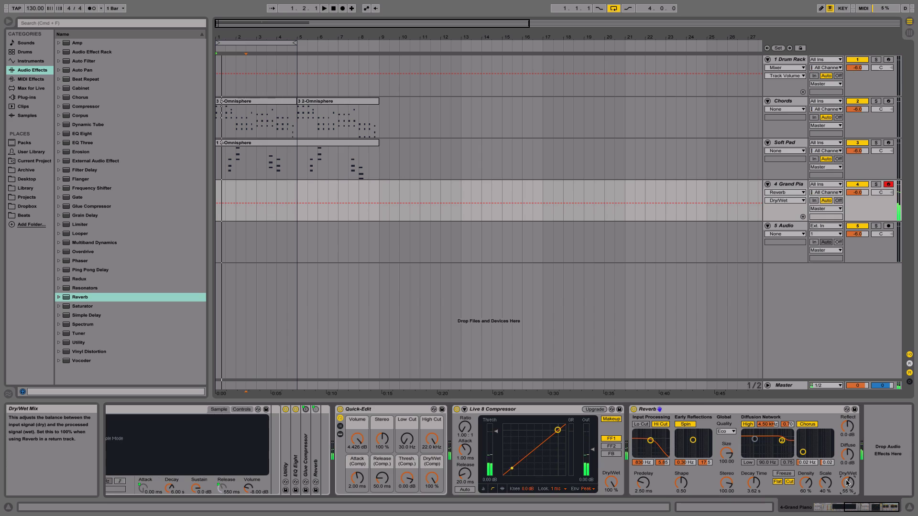
Compare the Reverb's Eco and Mid quality modes, keep Mid, and set the dry/wet mix to 63%.
{"action": "left_click", "coordinate": [727, 432]}
{"action": "left_click", "coordinate": [734, 448]}
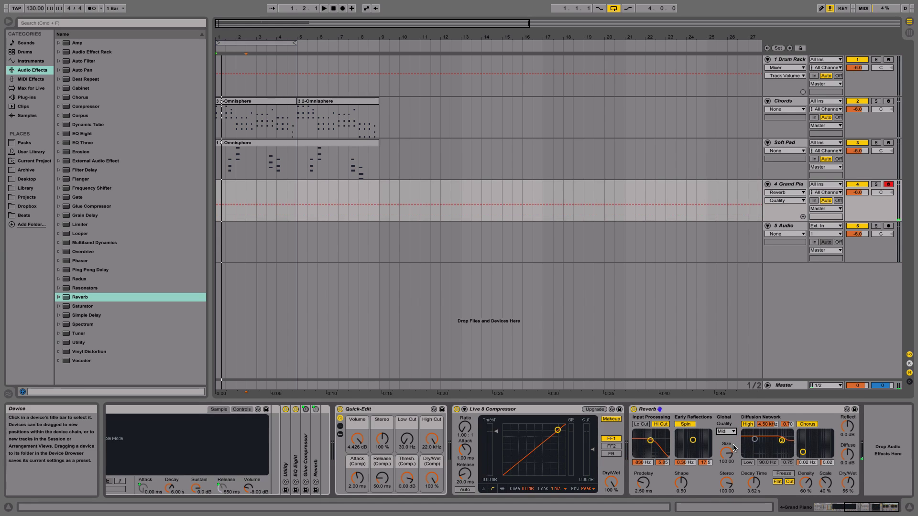
{"action": "left_click", "coordinate": [726, 432]}
{"action": "left_click", "coordinate": [728, 436]}
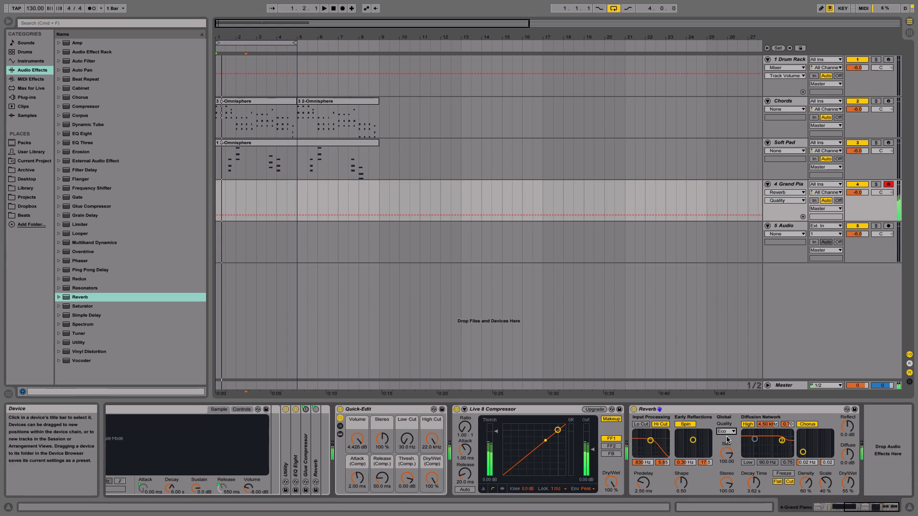
{"action": "left_click", "coordinate": [726, 431]}
{"action": "left_click", "coordinate": [727, 448]}
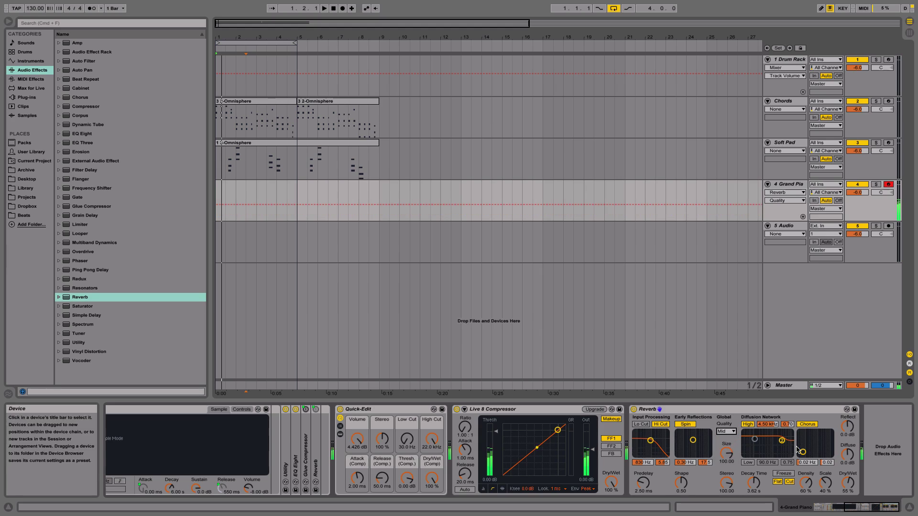
{"action": "left_click_drag", "start_coordinate": [854, 485], "coordinate": [854, 479]}
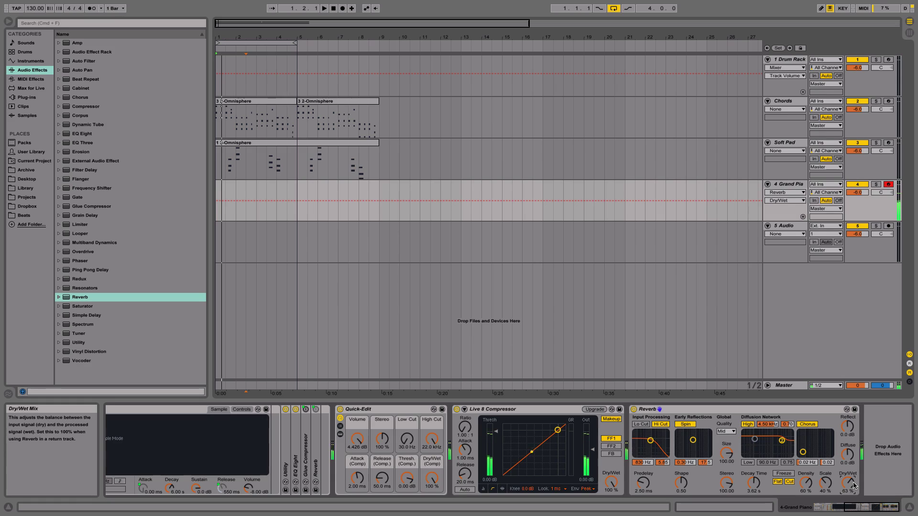
Create an empty four-bar MIDI clip at the start of the Grand Piano track and open it in the note editor.
{"action": "key", "text": "space"}
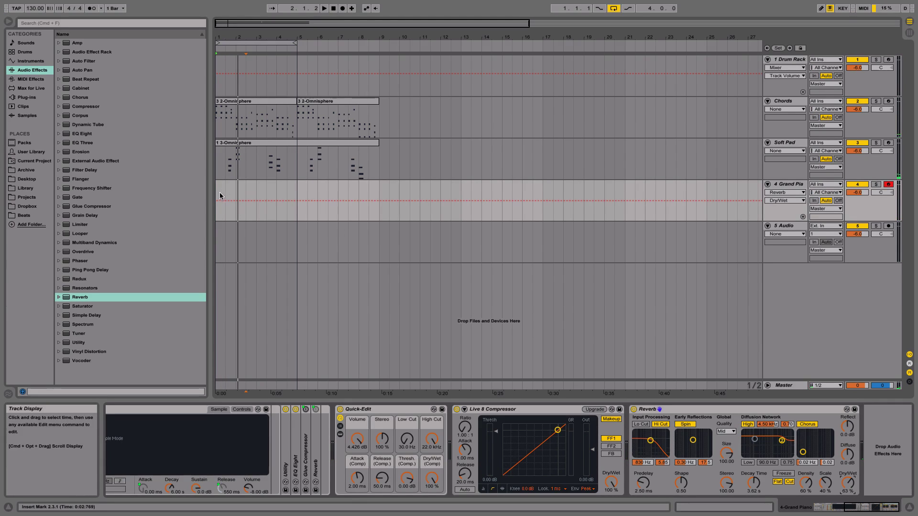
{"action": "left_click_drag", "start_coordinate": [220, 195], "coordinate": [301, 195]}
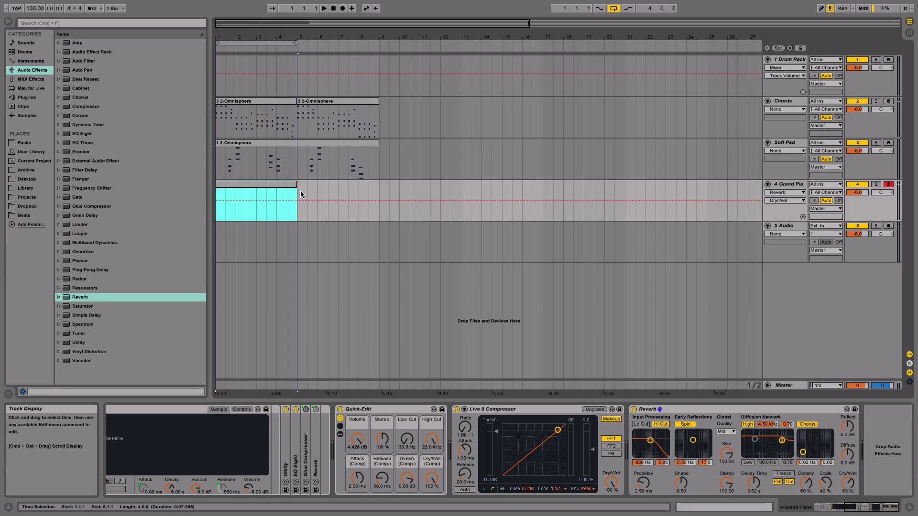
{"action": "left_click", "coordinate": [270, 191]}
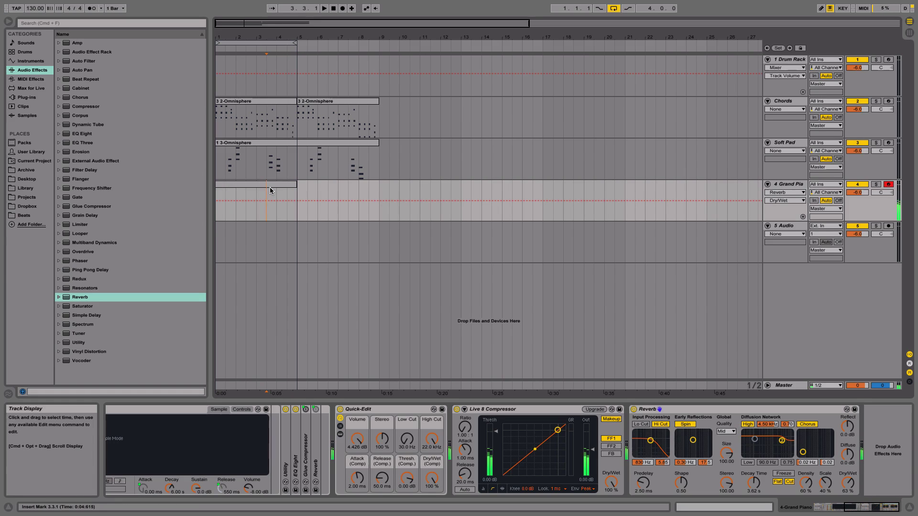
{"action": "double_click", "coordinate": [269, 185]}
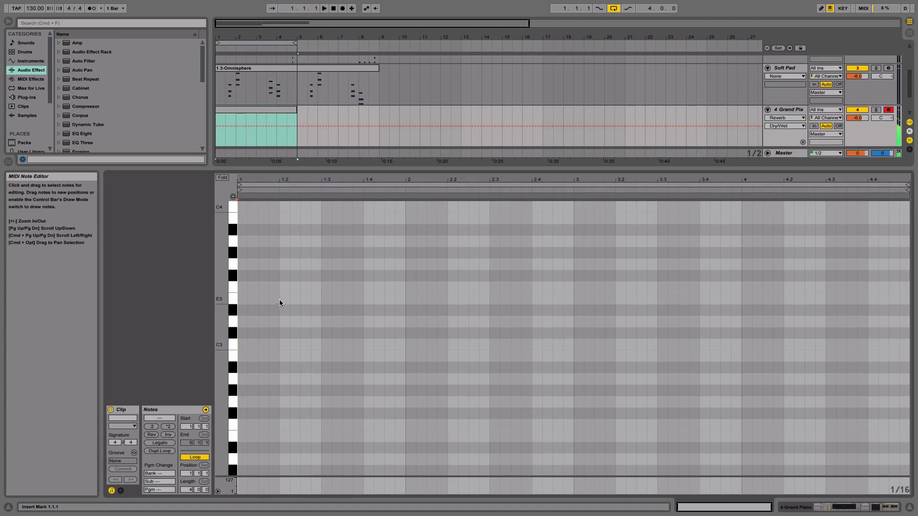
Enter a descending run of sixteenth notes D#3, D3 and C3 from the start of the clip.
{"action": "double_click", "coordinate": [242, 311]}
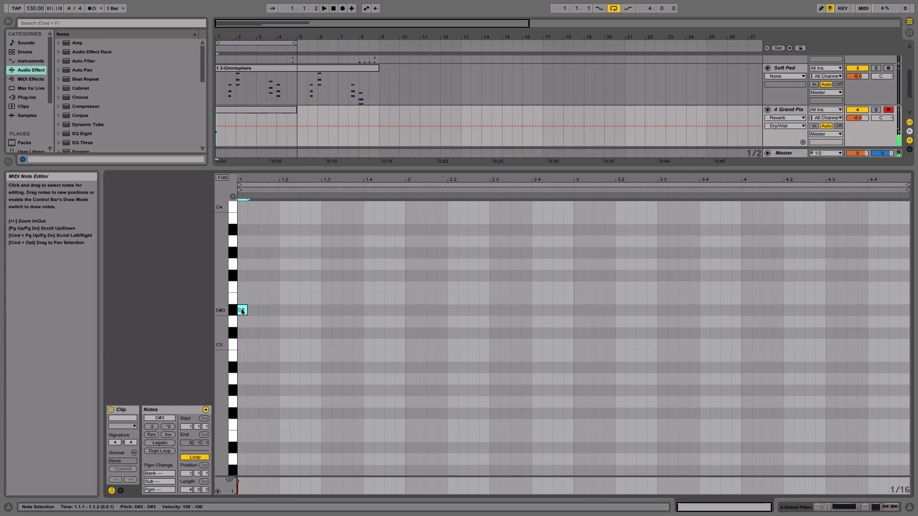
{"action": "double_click", "coordinate": [252, 321]}
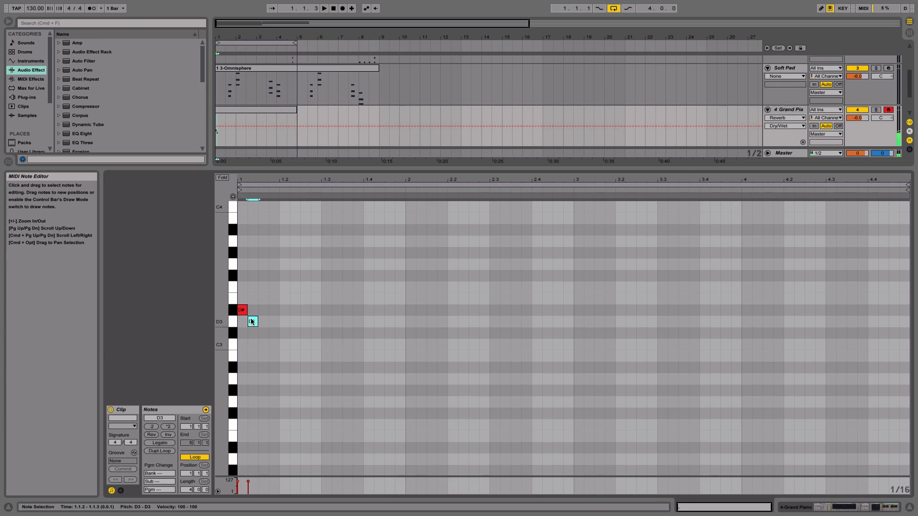
{"action": "double_click", "coordinate": [262, 344]}
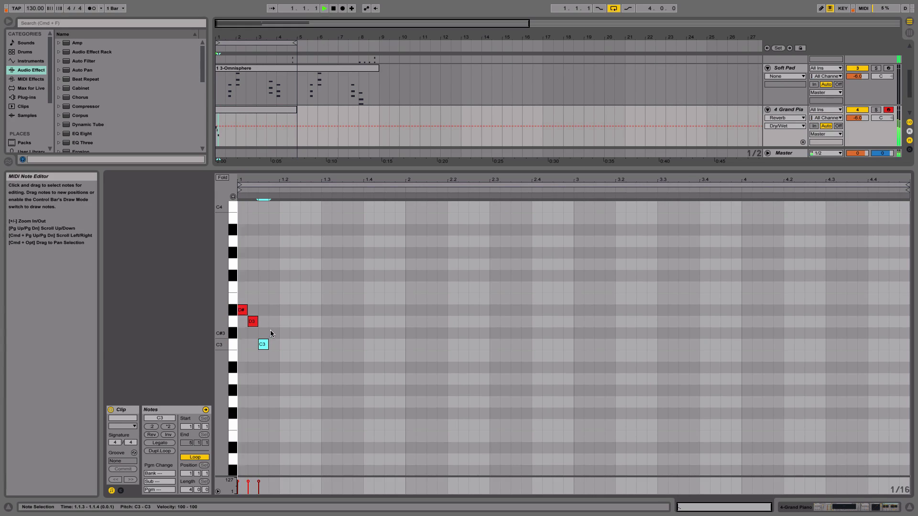
Lengthen D3 and C3 to eighth notes starting at 1.1.3 and 1.2.1, and play back the phrase.
{"action": "left_click", "coordinate": [253, 322]}
{"action": "left_click", "coordinate": [259, 345], "text": "shift"}
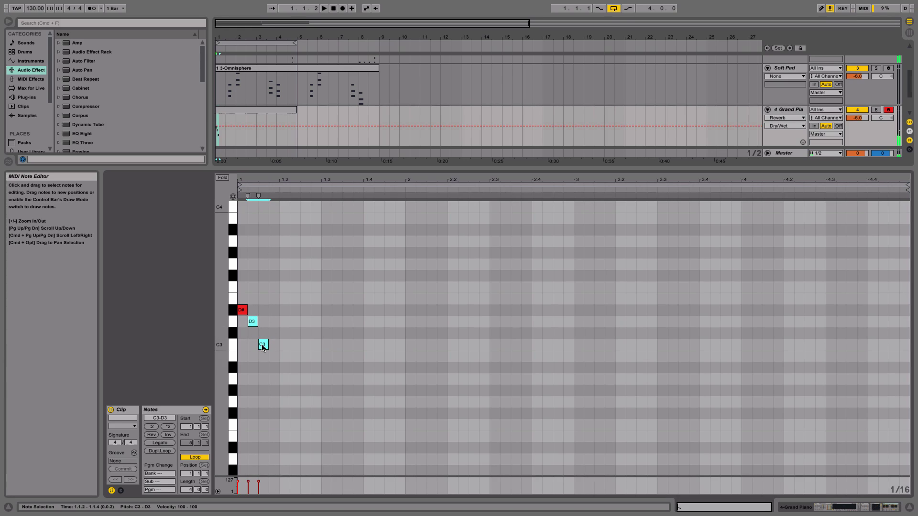
{"action": "left_click_drag", "start_coordinate": [263, 348], "coordinate": [294, 345]}
{"action": "left_click", "coordinate": [309, 344]}
{"action": "key", "text": "space"}
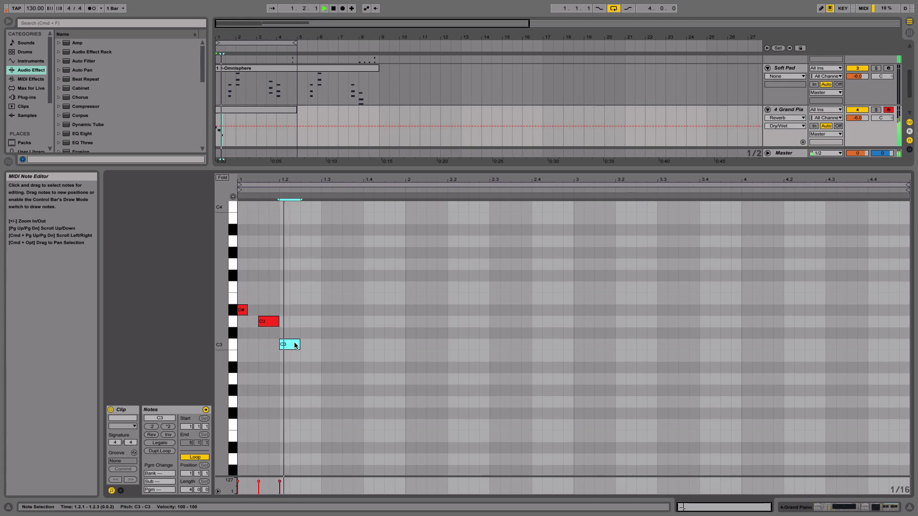
{"action": "key", "text": "space"}
Shift all three piano notes an eighth note later so the phrase starts at 1.1.3, and play it back.
{"action": "left_click", "coordinate": [247, 296]}
{"action": "left_click_drag", "start_coordinate": [246, 295], "coordinate": [307, 352]}
{"action": "key", "text": "space"}
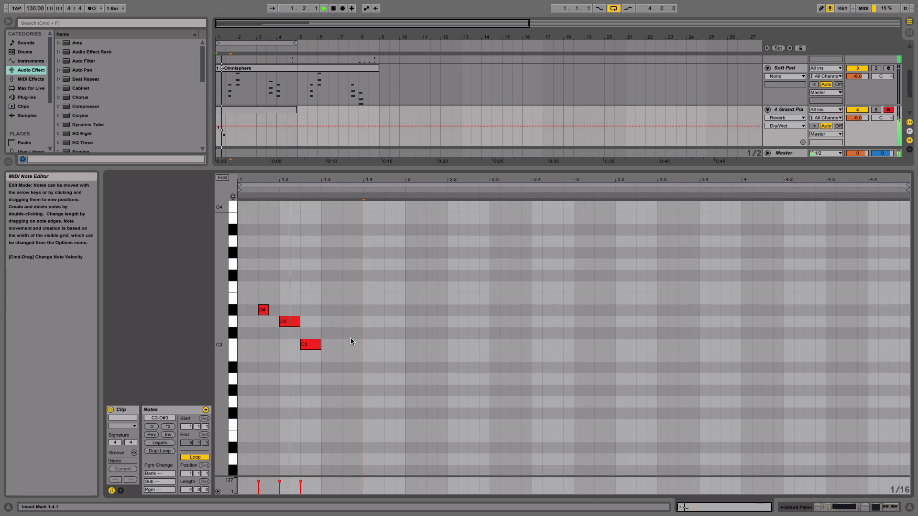
Add a G3 eighth note at 1.3.1 and an F3 sixteenth at 1.3.3, setting the F3's velocity to 82.
{"action": "key", "text": "space"}
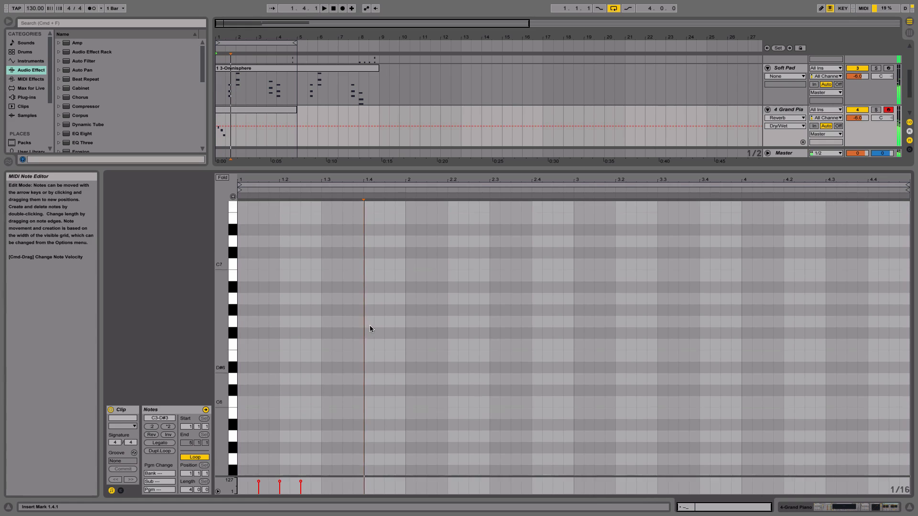
{"action": "scroll", "coordinate": [354, 326], "scroll_direction": "up", "scroll_amount": 2}
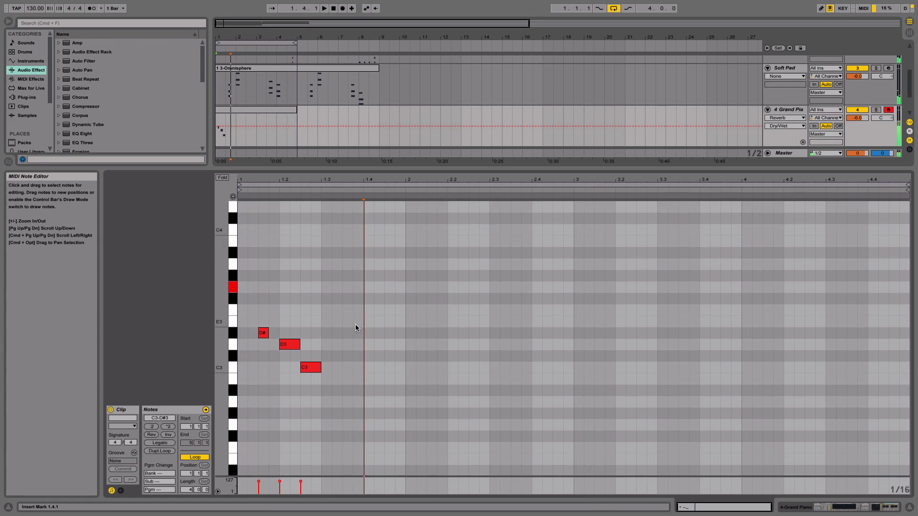
{"action": "double_click", "coordinate": [325, 287]}
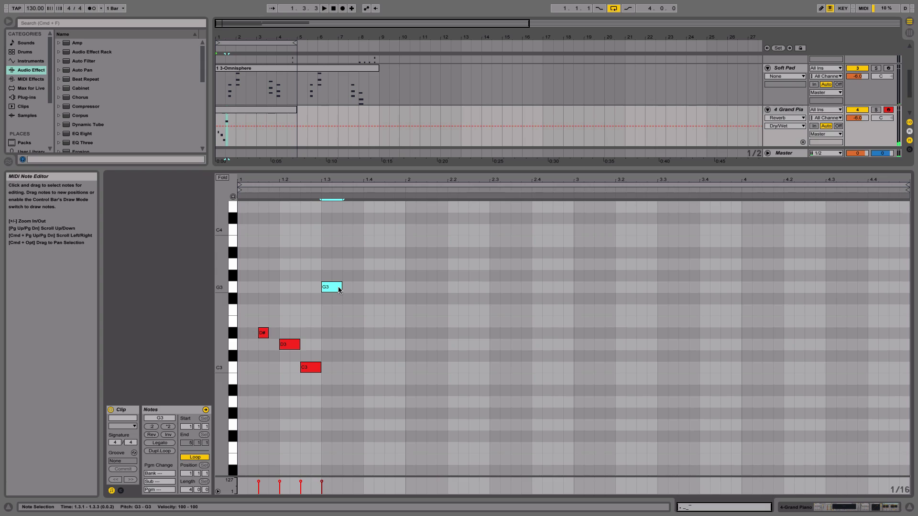
{"action": "double_click", "coordinate": [344, 310]}
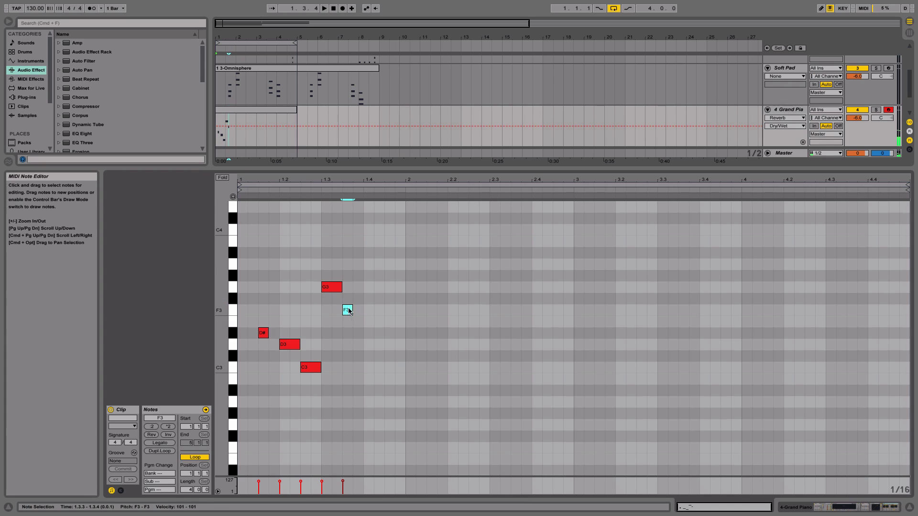
{"action": "left_click", "coordinate": [337, 294]}
{"action": "left_click", "coordinate": [338, 289]}
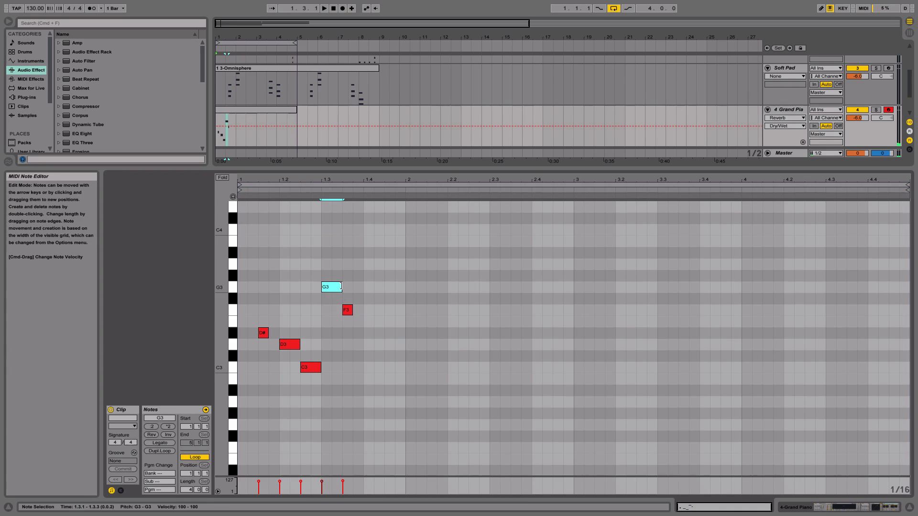
{"action": "left_click", "coordinate": [342, 481]}
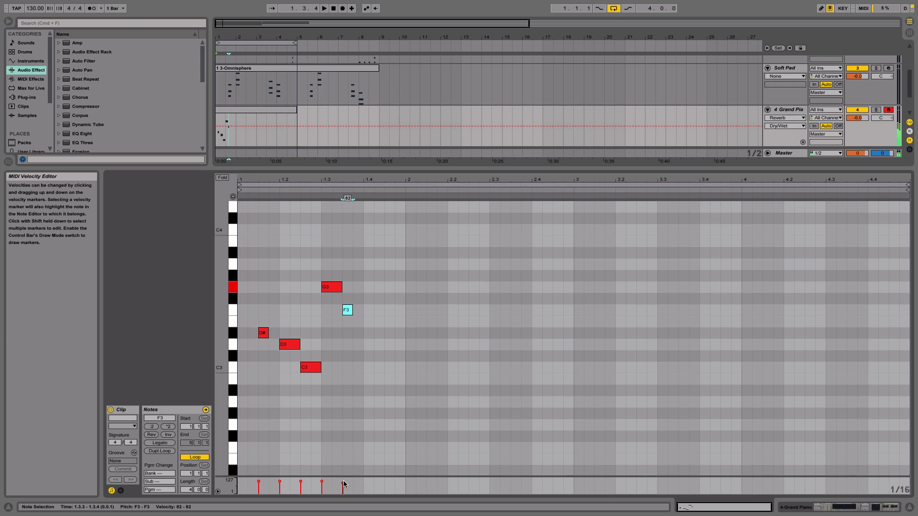
Add sixteenth notes D#3 at 1.4.1 and D3 at 1.4.3, playing back the phrase.
{"action": "left_click", "coordinate": [366, 344]}
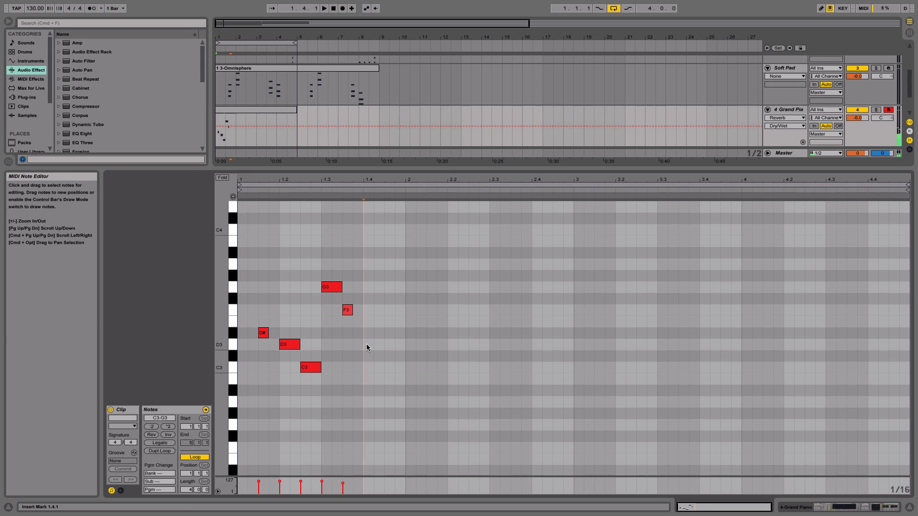
{"action": "double_click", "coordinate": [369, 333]}
{"action": "key", "text": "space"}
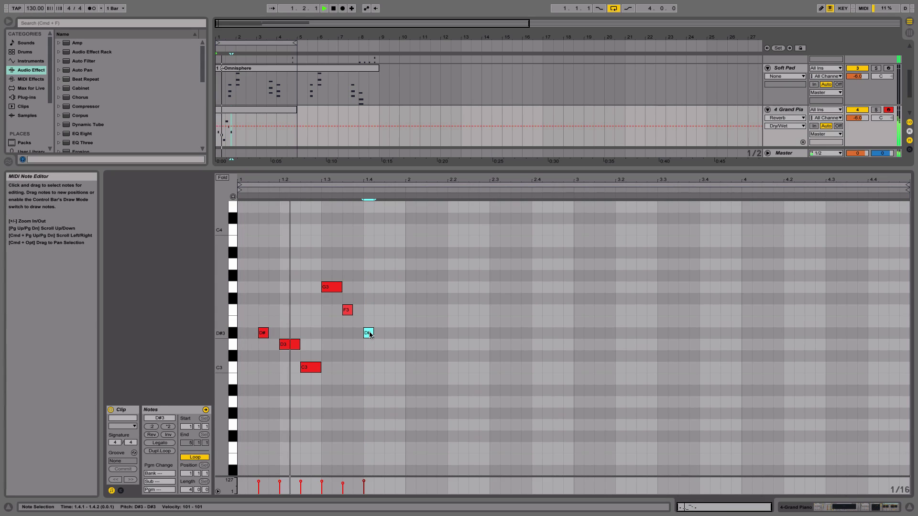
{"action": "key", "text": "space"}
{"action": "key", "text": "space"}
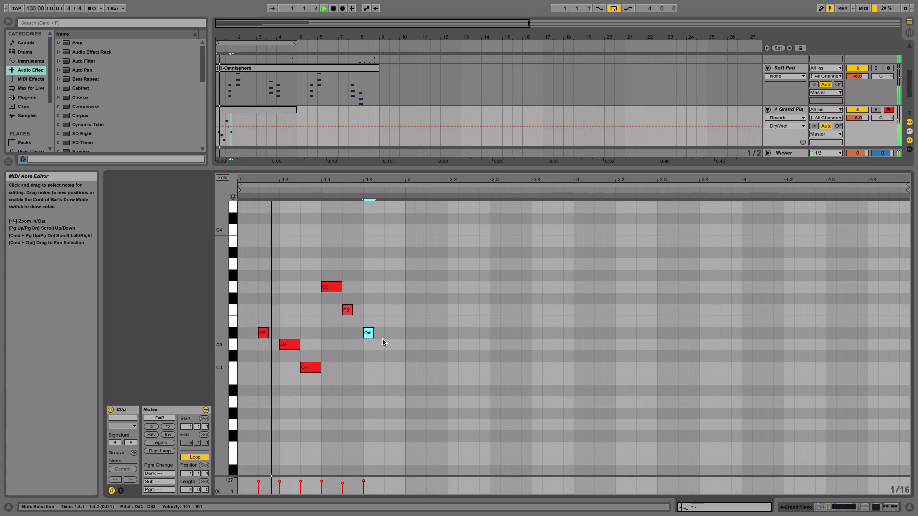
{"action": "key", "text": "space"}
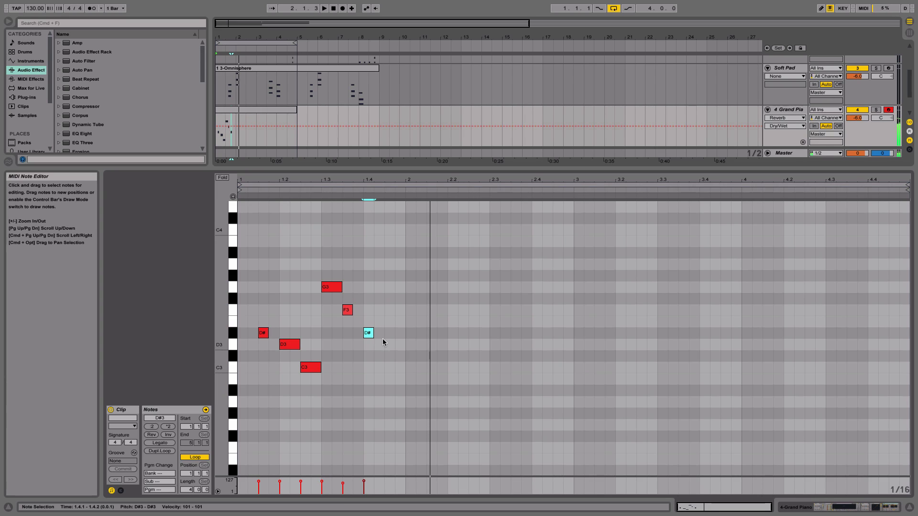
{"action": "key", "text": "space"}
{"action": "double_click", "coordinate": [389, 346]}
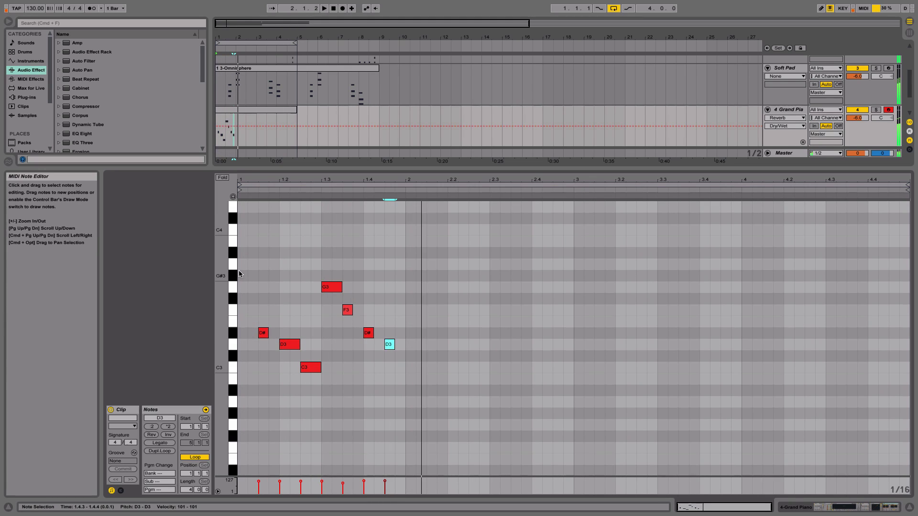
{"action": "key", "text": "space"}
Duplicate the entire one-bar piano phrase into bars 2, 3 and 4 during playback.
{"action": "left_click_drag", "start_coordinate": [238, 269], "coordinate": [403, 391]}
{"action": "key", "text": "super+d"}
{"action": "key", "text": "space"}
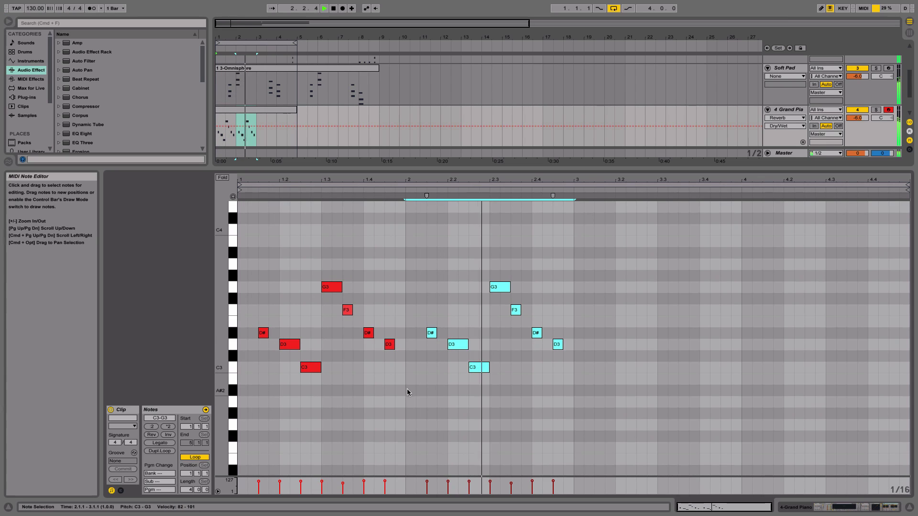
{"action": "key", "text": "super+d"}
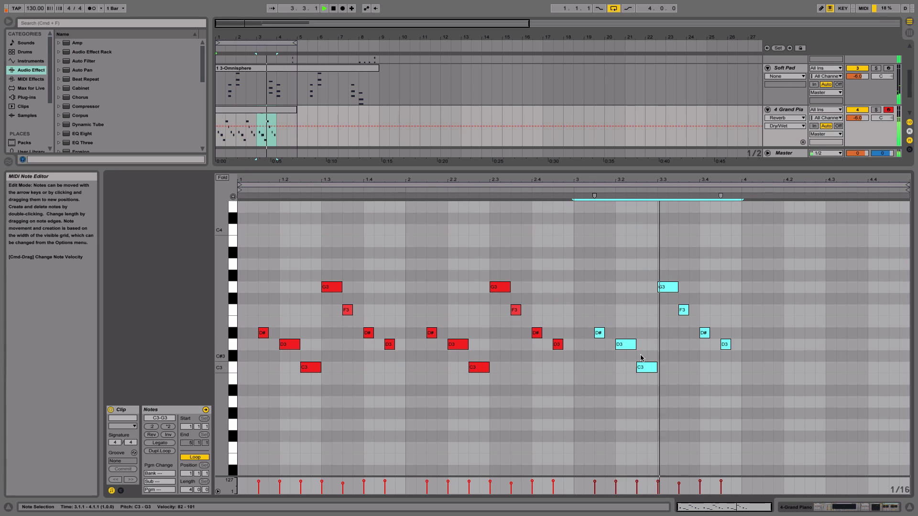
{"action": "key", "text": "super+d"}
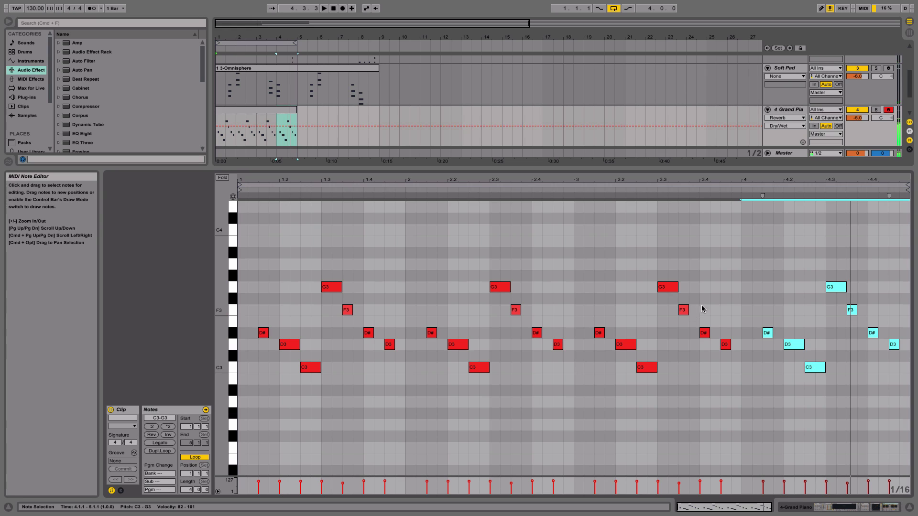
Add a sixteenth F3 at 4.4.3 above the last D3, and raise the D3 at 2.4.3 to F3.
{"action": "double_click", "coordinate": [889, 309]}
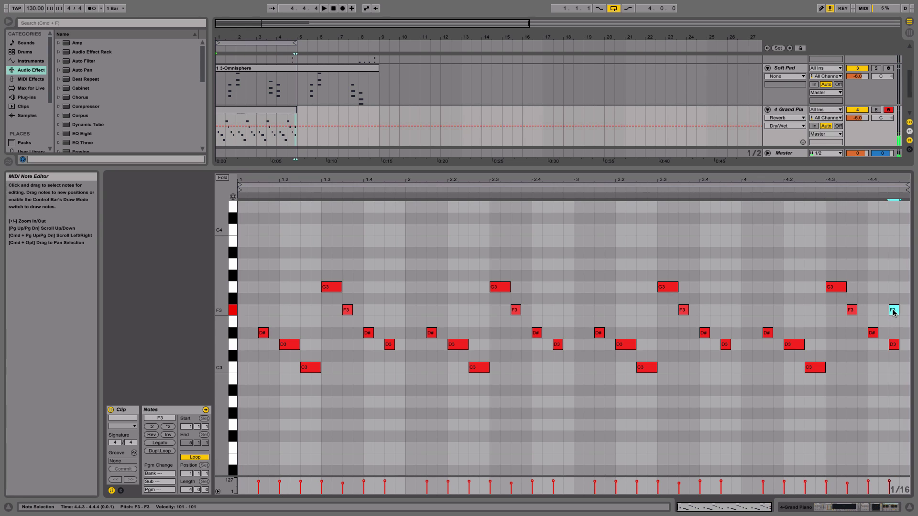
{"action": "mouse_move", "coordinate": [892, 313]}
{"action": "left_mouse_down"}
{"action": "mouse_move", "coordinate": [892, 292]}
{"action": "mouse_move", "coordinate": [894, 315]}
{"action": "left_mouse_up"}
{"action": "key", "text": "space"}
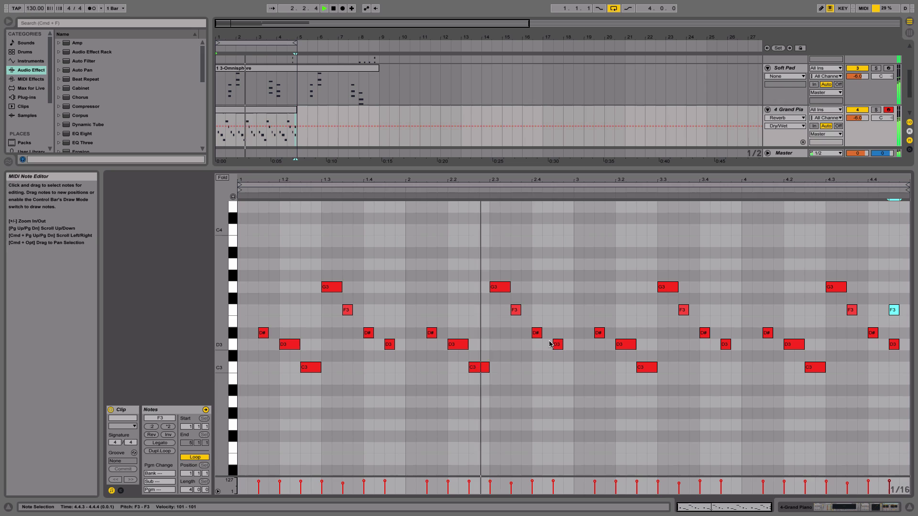
{"action": "left_click_drag", "start_coordinate": [561, 345], "coordinate": [561, 313]}
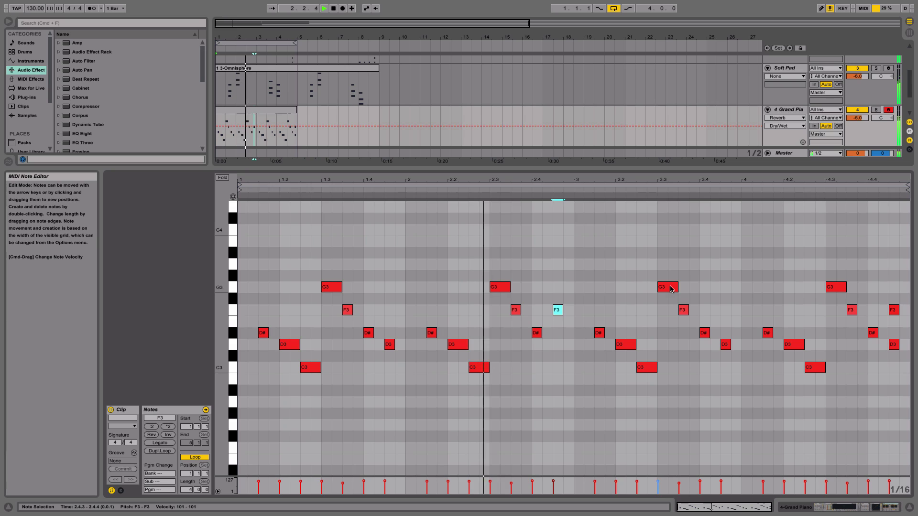
Raise the G3 at 3.3.1 to A#3 and the F3 at 3.3.3 to G3, and play back from there.
{"action": "left_click_drag", "start_coordinate": [672, 288], "coordinate": [672, 256]}
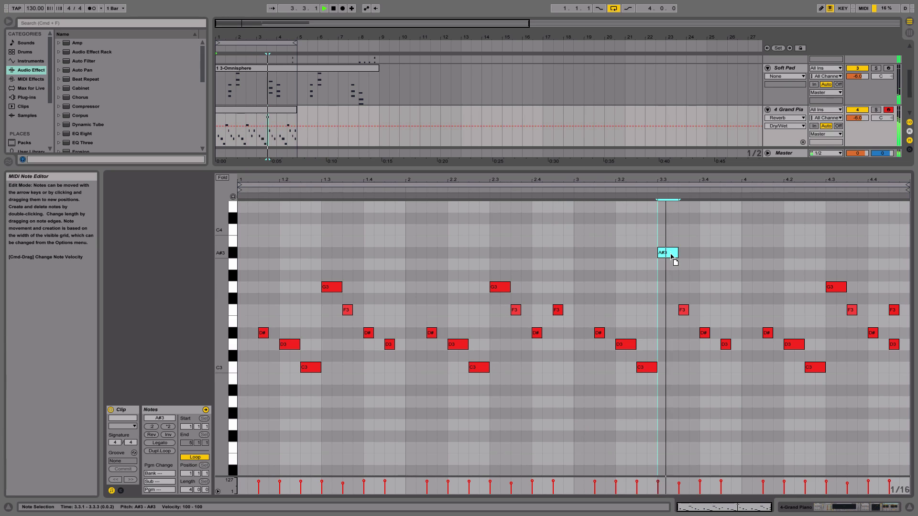
{"action": "key", "text": "space"}
{"action": "mouse_move", "coordinate": [684, 310]}
{"action": "left_mouse_down"}
{"action": "mouse_move", "coordinate": [682, 282]}
{"action": "mouse_move", "coordinate": [683, 299]}
{"action": "left_mouse_up"}
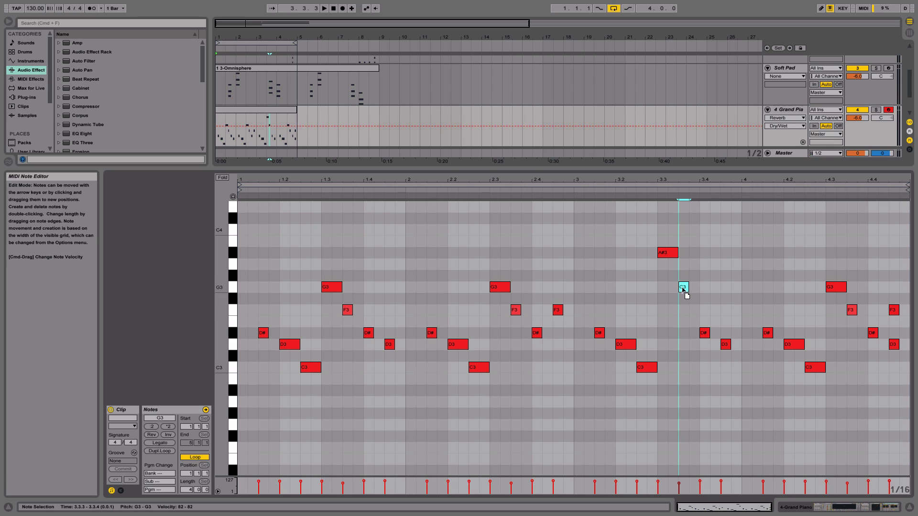
{"action": "left_click", "coordinate": [656, 200]}
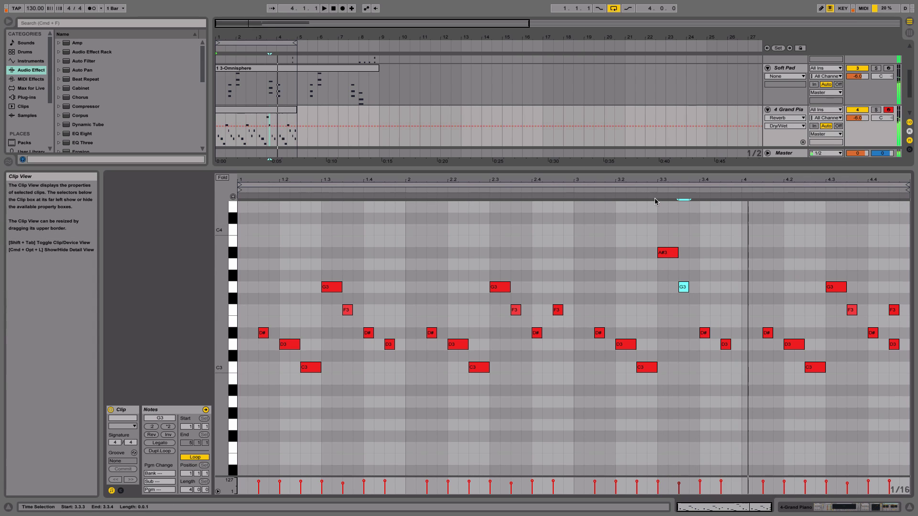
Try the D#3 at 3.4.1 at the pitches D#4, C4, A#3 and G#3, auditioning the changes.
{"action": "left_click", "coordinate": [705, 334]}
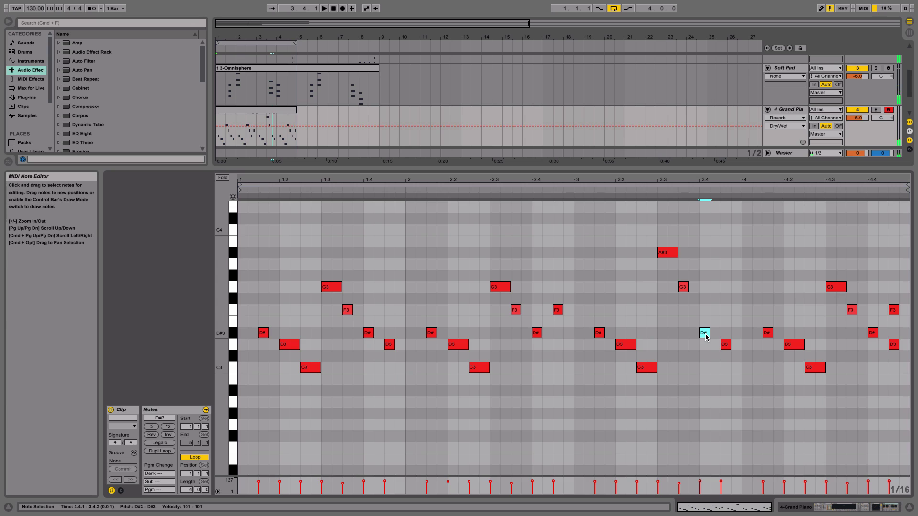
{"action": "key", "text": "shift+Up"}
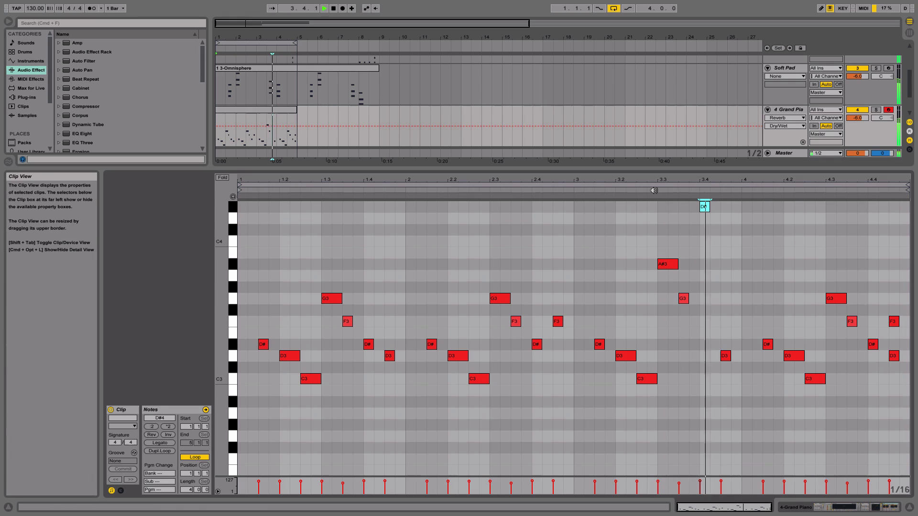
{"action": "left_click_drag", "start_coordinate": [705, 208], "coordinate": [709, 246]}
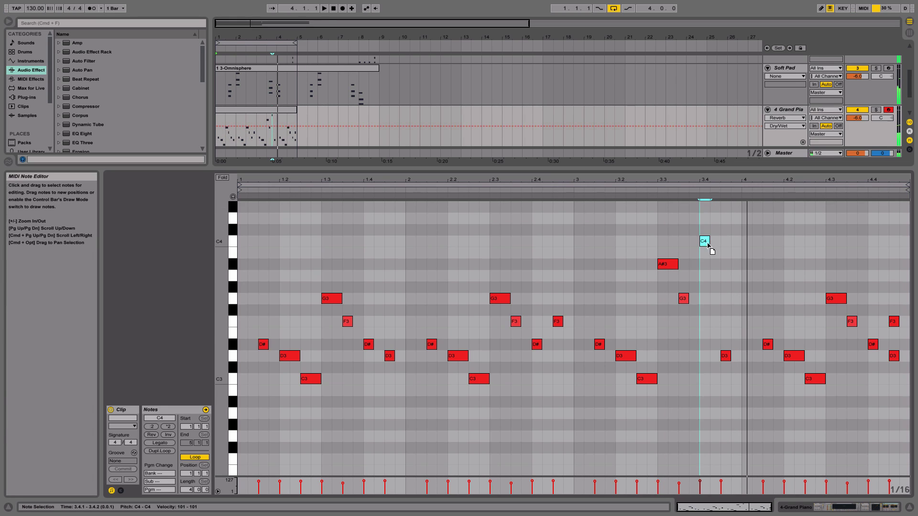
{"action": "left_click", "coordinate": [654, 191]}
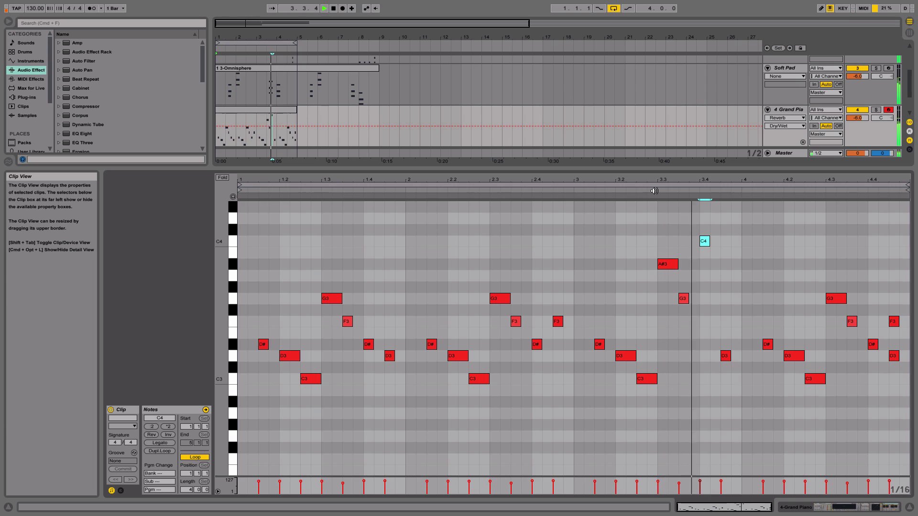
{"action": "key", "text": "space"}
{"action": "left_click", "coordinate": [654, 191]}
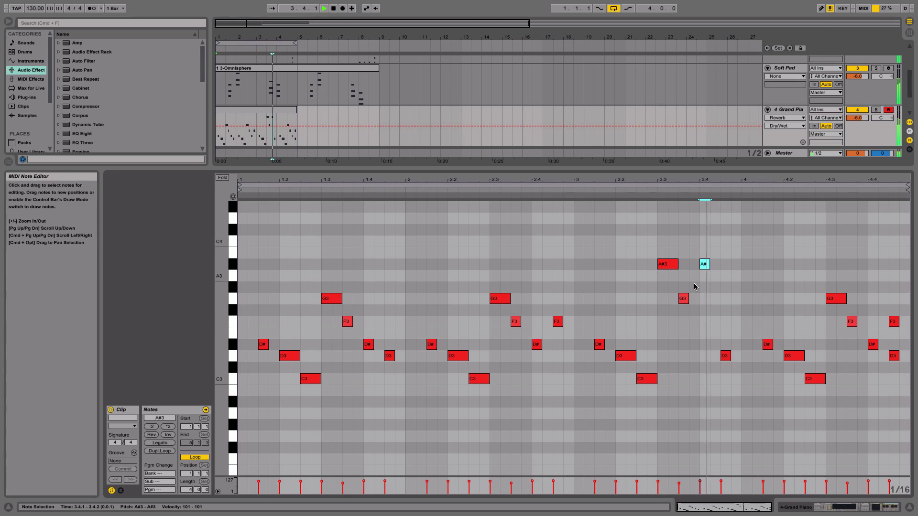
{"action": "key", "text": "space"}
{"action": "left_click_drag", "start_coordinate": [705, 267], "coordinate": [705, 290]}
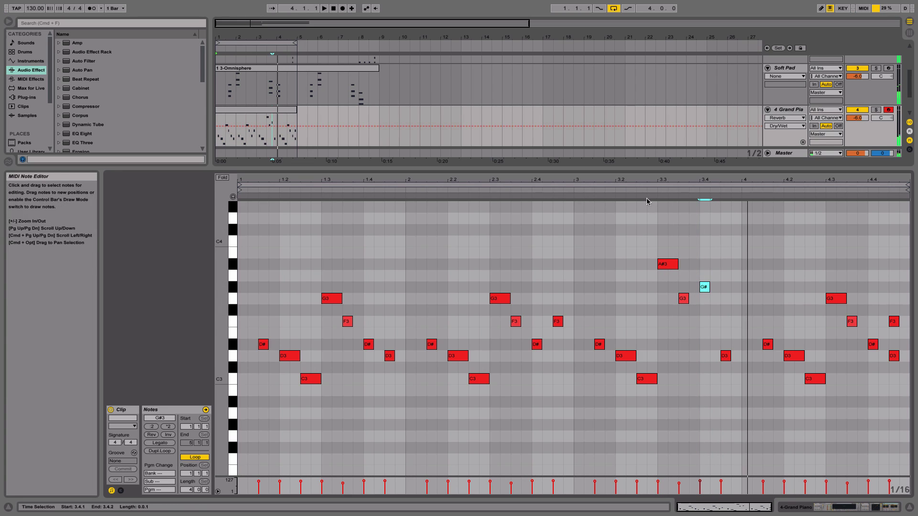
{"action": "left_click", "coordinate": [648, 190]}
{"action": "key", "text": "space"}
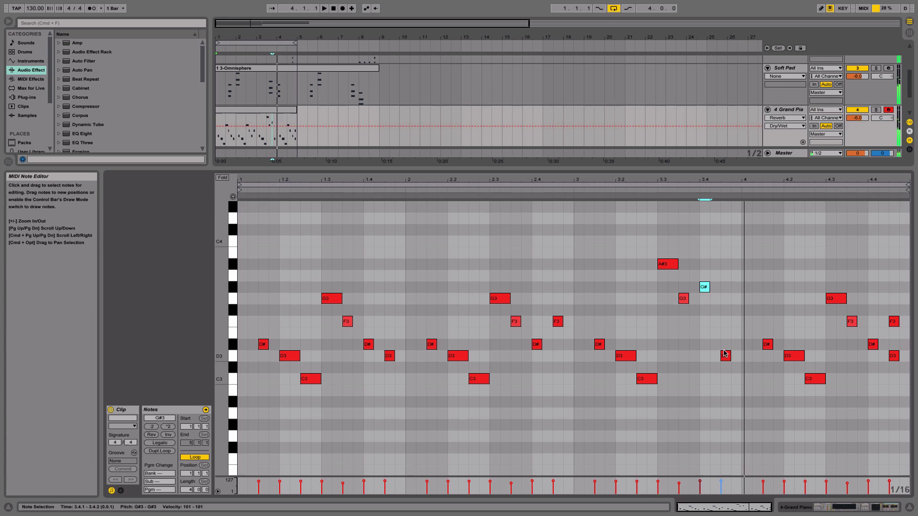
Raise the D3 at 3.4.3 to F3 and play back the end of bar 3.
{"action": "left_click_drag", "start_coordinate": [725, 354], "coordinate": [725, 343]}
{"action": "left_click", "coordinate": [653, 191]}
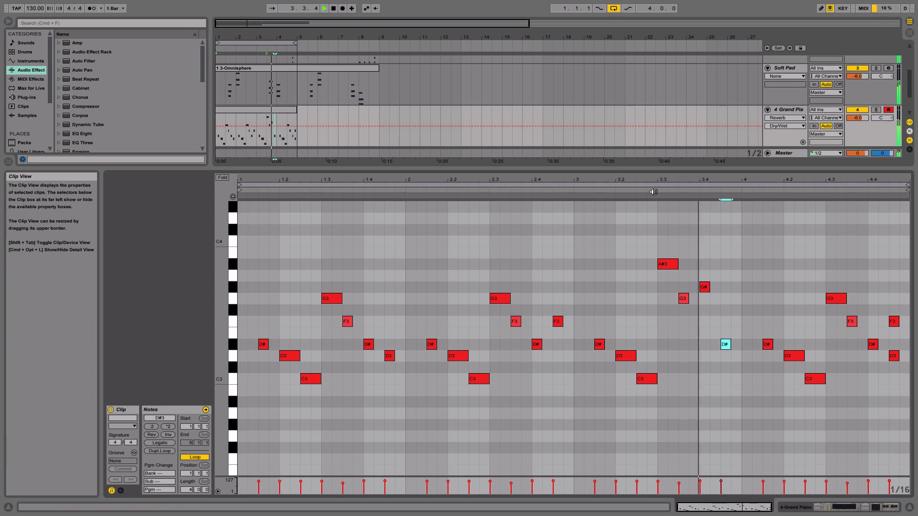
{"action": "key", "text": "space"}
{"action": "key", "text": "Up"}
{"action": "key", "text": "Up"}
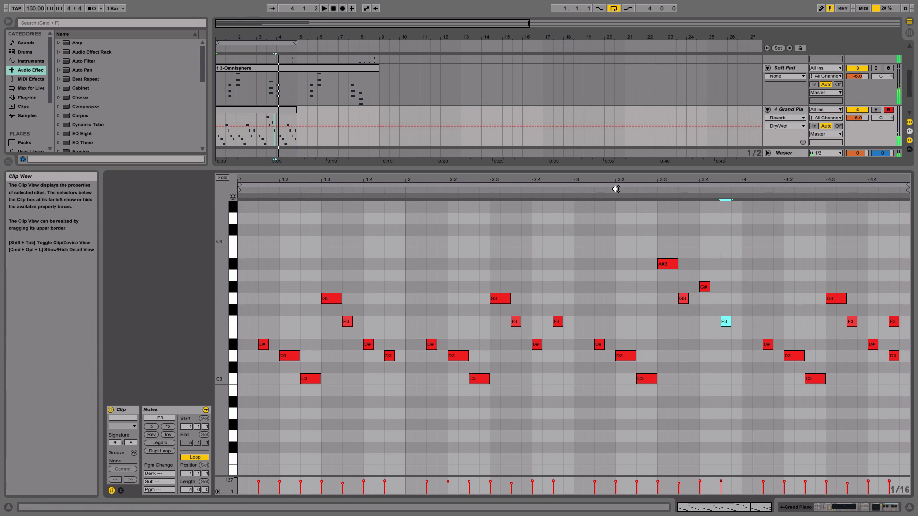
{"action": "left_click", "coordinate": [639, 190]}
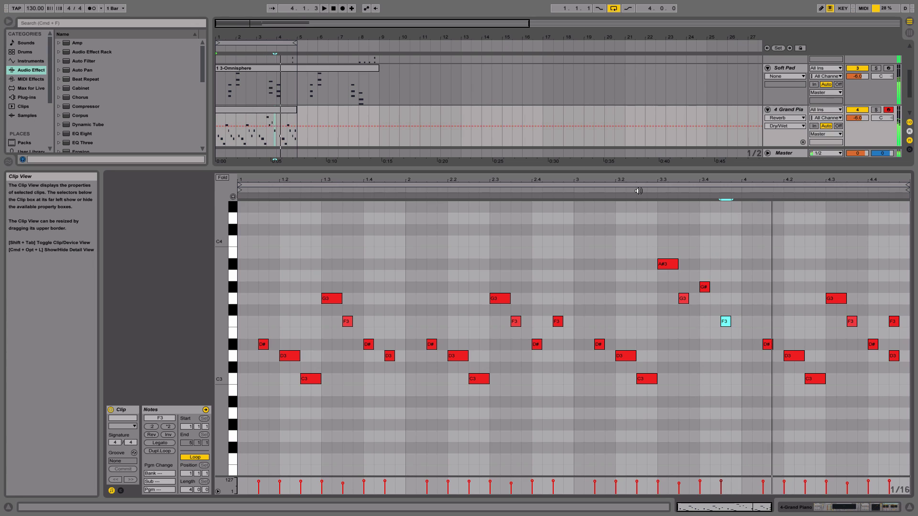
Lower the G#3 at 3.4.1 to F3, audition the end of bar 3, and select the F3 at 3.4.3.
{"action": "left_click_drag", "start_coordinate": [656, 236], "coordinate": [729, 324]}
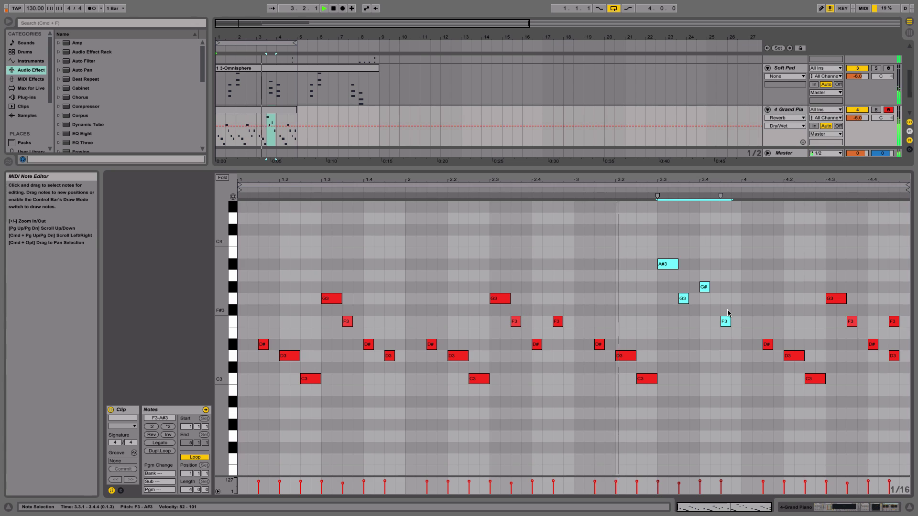
{"action": "key", "text": "space"}
{"action": "left_click", "coordinate": [728, 313]}
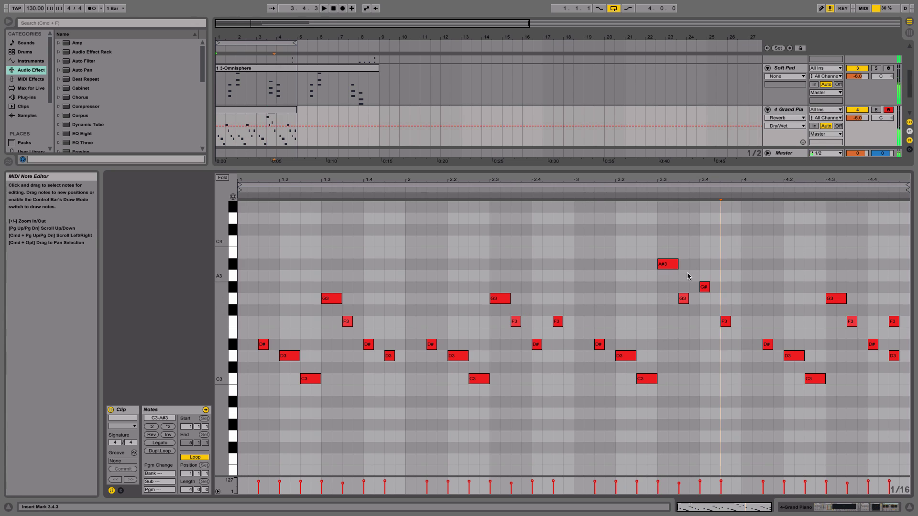
{"action": "left_click", "coordinate": [651, 184]}
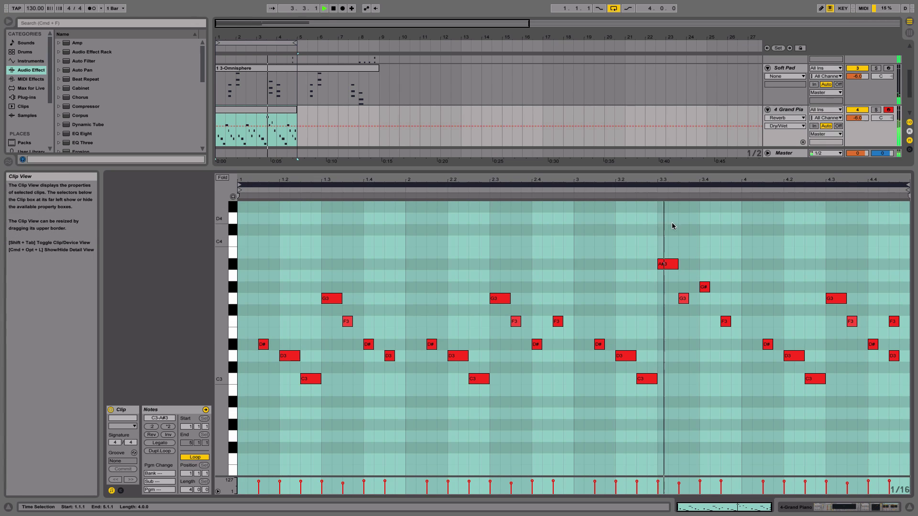
{"action": "left_click_drag", "start_coordinate": [705, 286], "coordinate": [706, 323]}
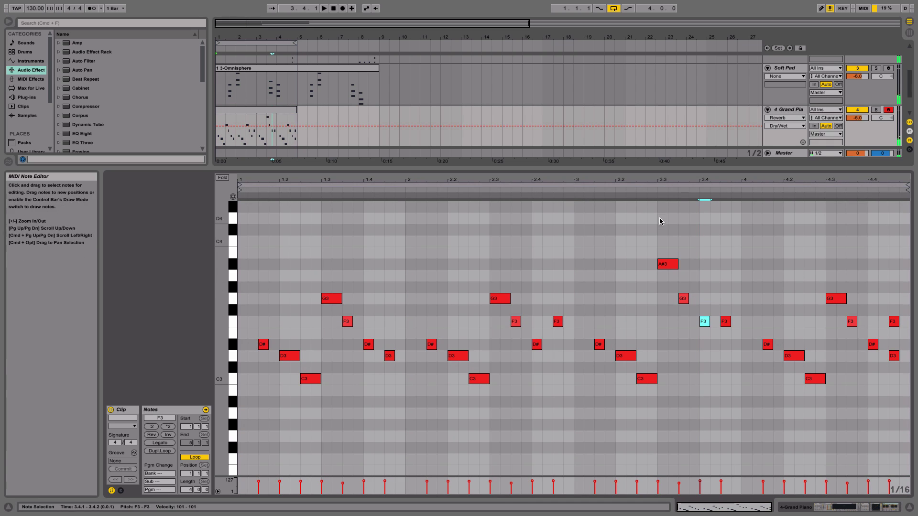
{"action": "left_click", "coordinate": [653, 191]}
{"action": "key", "text": "space"}
{"action": "left_click", "coordinate": [725, 322]}
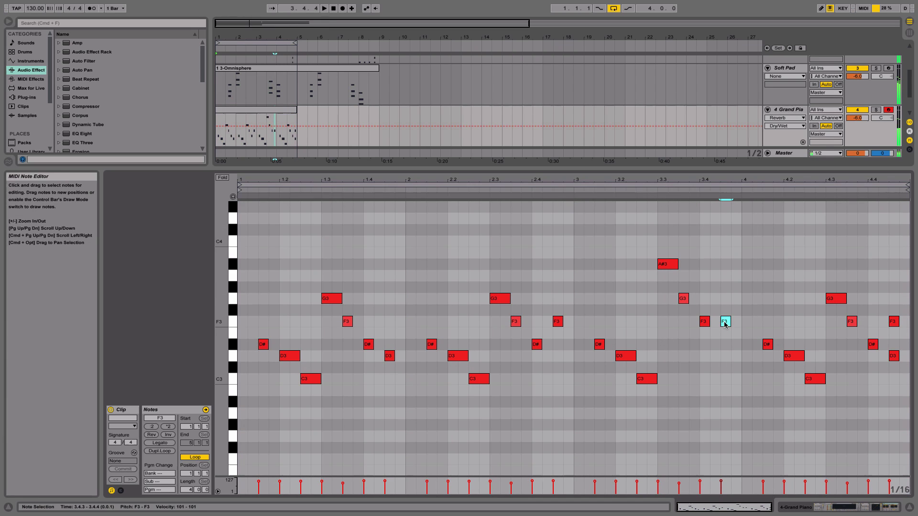
Lower the F3 at 3.4.3 to D#3, auditioning the end of bar 3 before and after the change.
{"action": "left_click", "coordinate": [658, 191]}
{"action": "scroll", "coordinate": [717, 282], "scroll_direction": "up", "scroll_amount": 1}
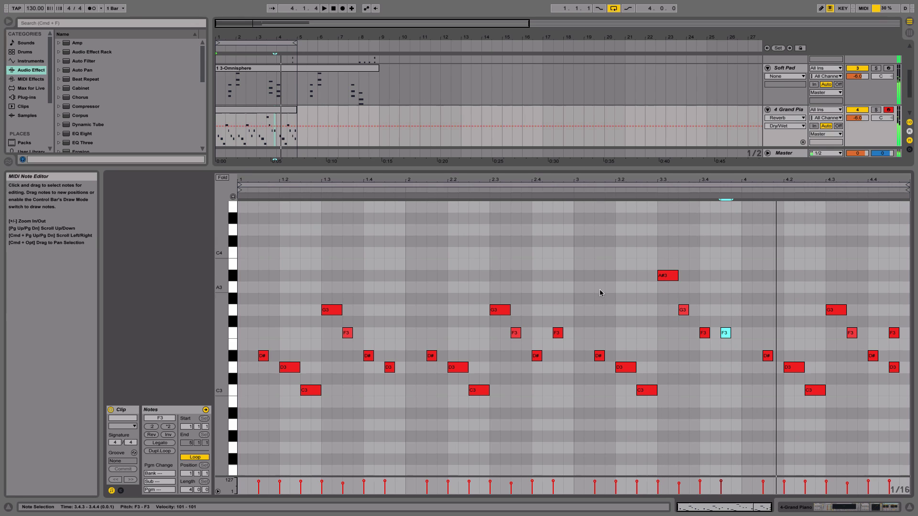
{"action": "left_click_drag", "start_coordinate": [724, 338], "coordinate": [727, 348]}
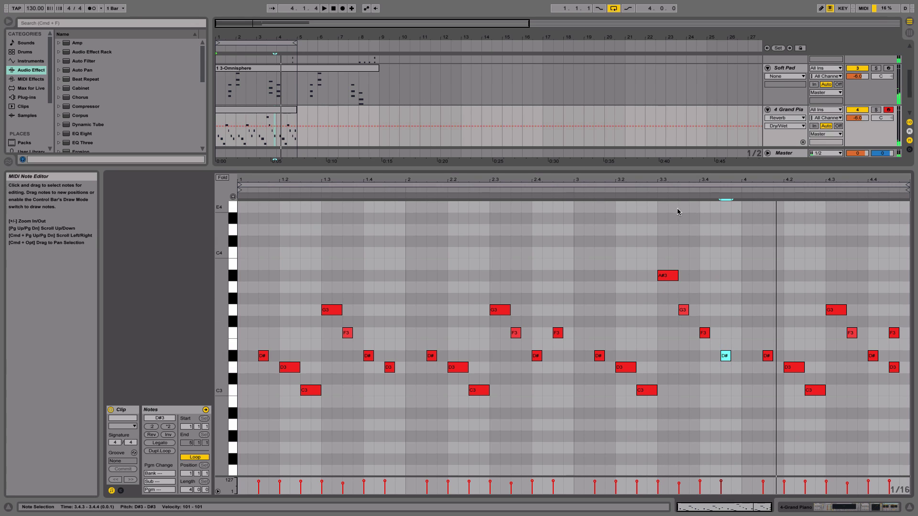
{"action": "left_click", "coordinate": [653, 190]}
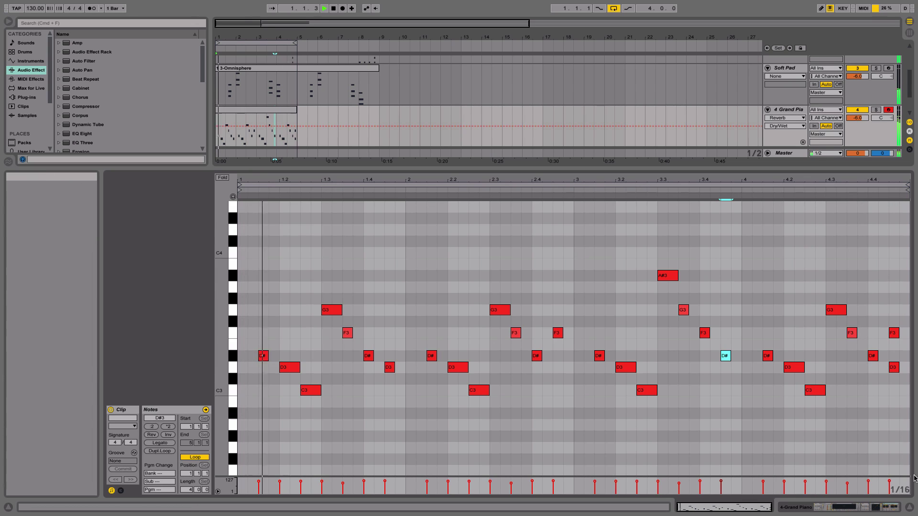
Duplicate the four-bar Grand Piano clip into bars 5 to 8 and rename its track Piano.
{"action": "left_click", "coordinate": [910, 510]}
{"action": "left_click", "coordinate": [279, 186]}
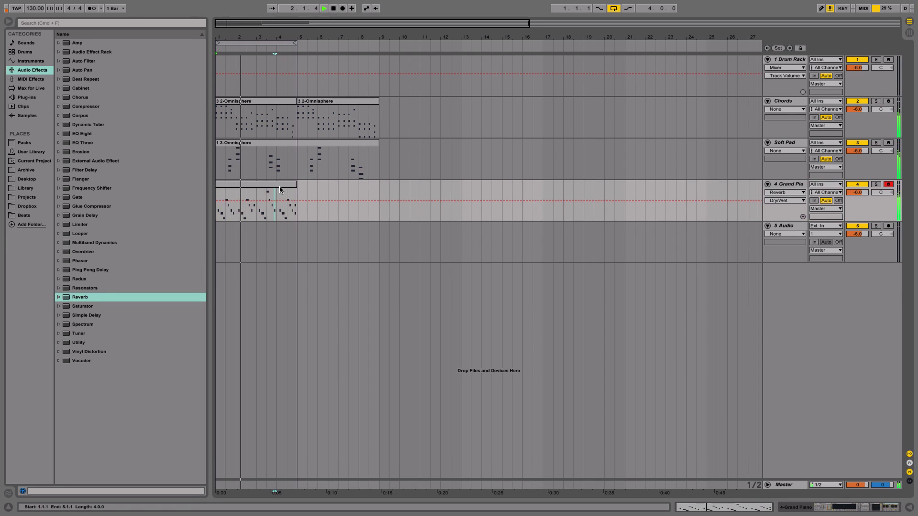
{"action": "key", "text": "space"}
{"action": "key", "text": "super+d"}
{"action": "left_click", "coordinate": [275, 185]}
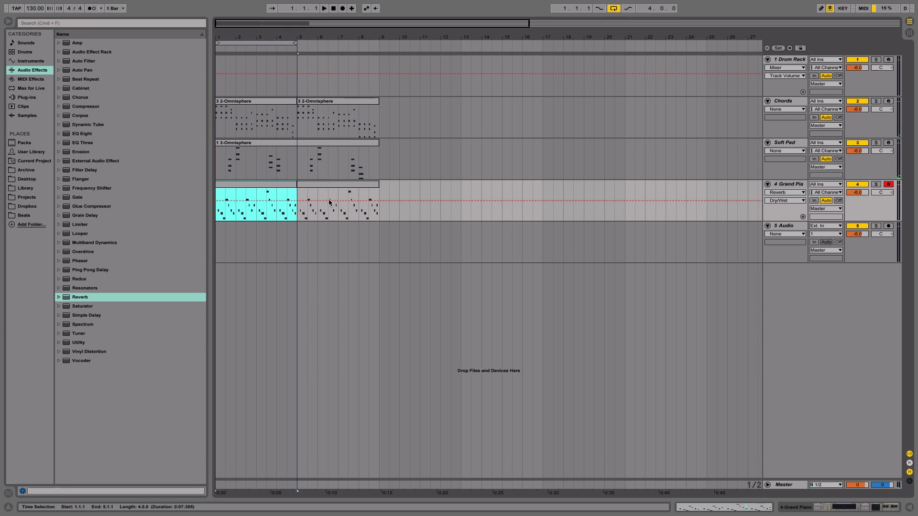
{"action": "left_click", "coordinate": [798, 188]}
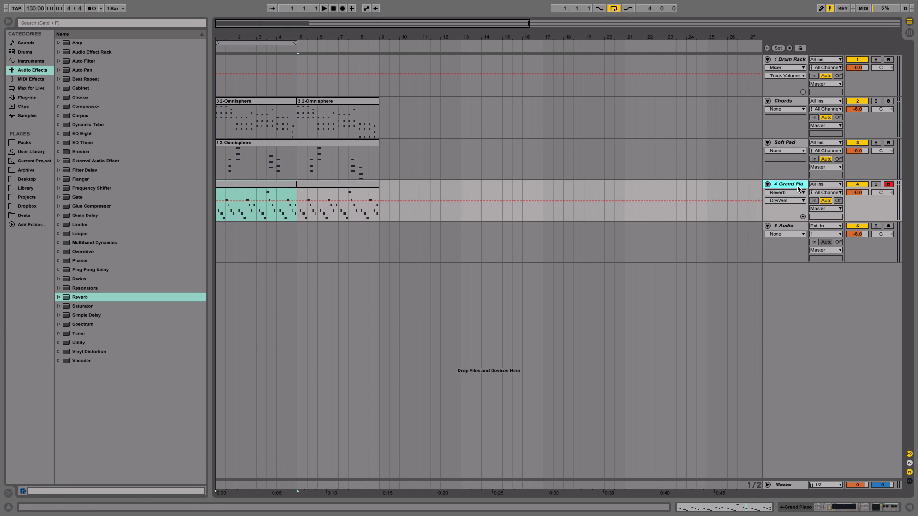
{"action": "type", "text": "Piano"}
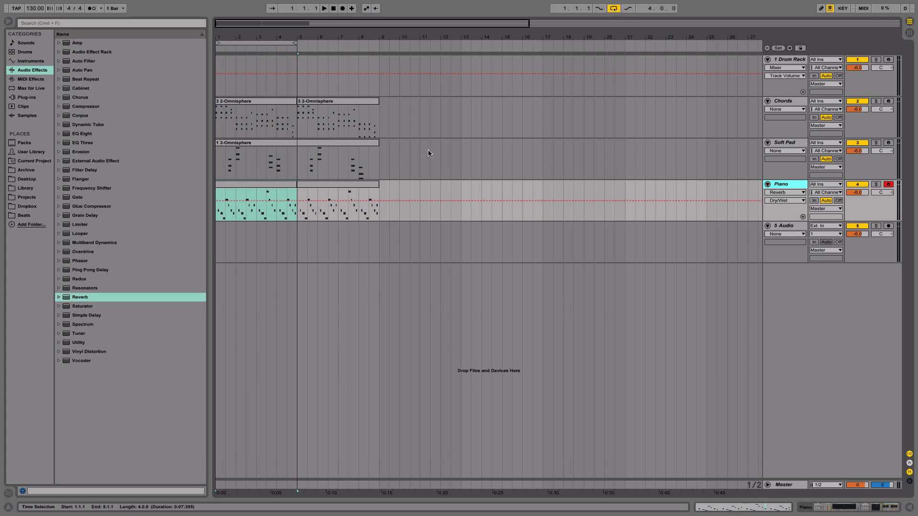
{"action": "left_click", "coordinate": [768, 185]}
{"action": "left_click", "coordinate": [768, 185]}
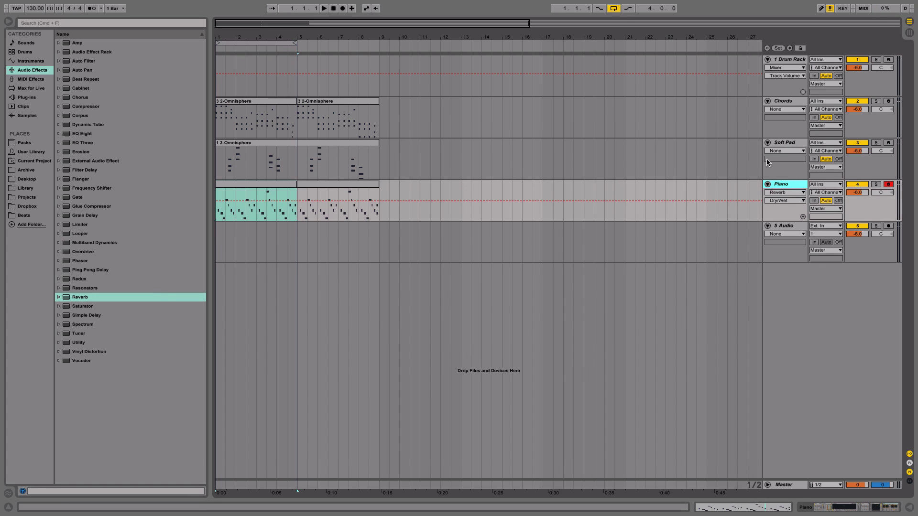
{"action": "left_click", "coordinate": [769, 144]}
{"action": "left_click", "coordinate": [768, 143]}
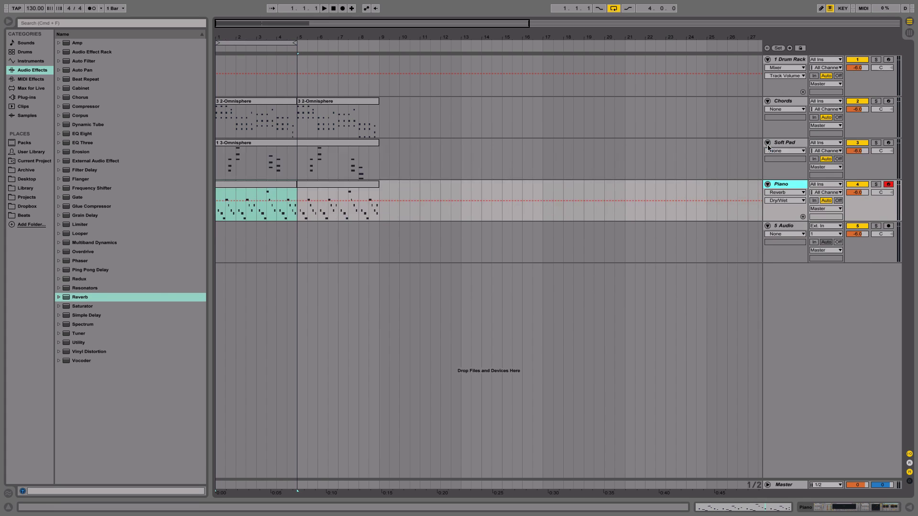
{"action": "left_click", "coordinate": [779, 103]}
{"action": "left_click", "coordinate": [784, 182], "text": "shift"}
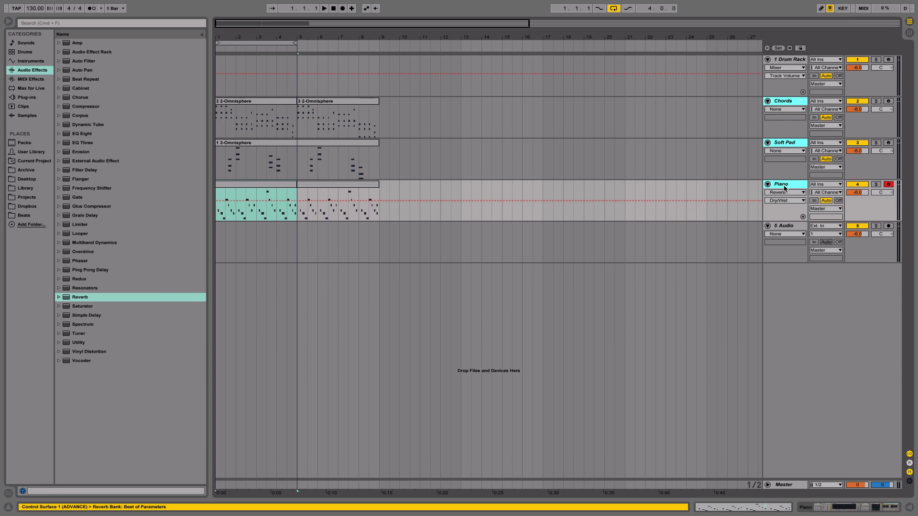
{"action": "key", "text": "Left"}
{"action": "key", "text": "Right"}
Insert a new MIDI track directly below the Piano track.
{"action": "left_click", "coordinate": [380, 161]}
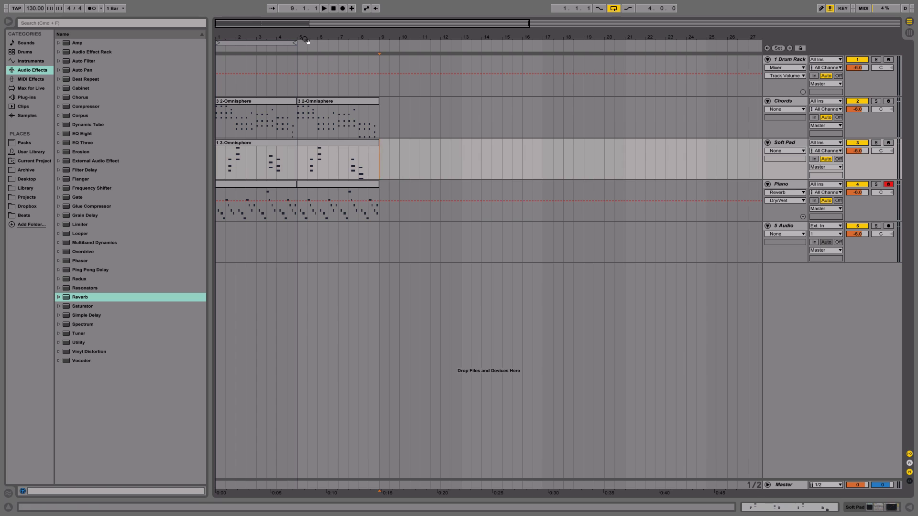
{"action": "left_click_drag", "start_coordinate": [306, 40], "coordinate": [689, 85]}
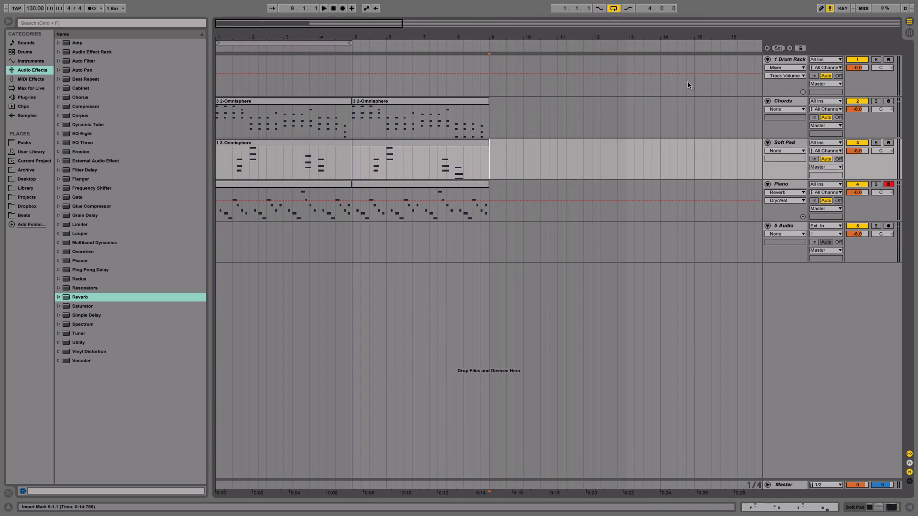
{"action": "left_click", "coordinate": [786, 185]}
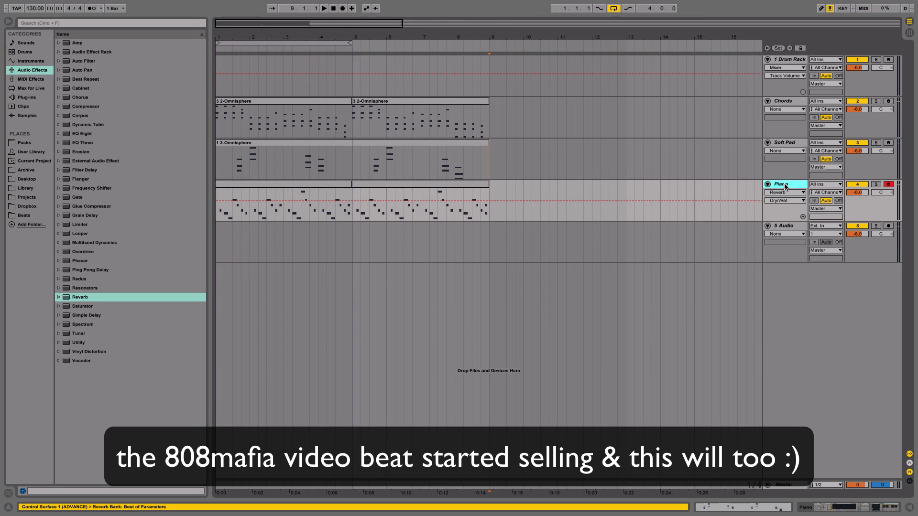
{"action": "key", "text": "super+shift+t"}
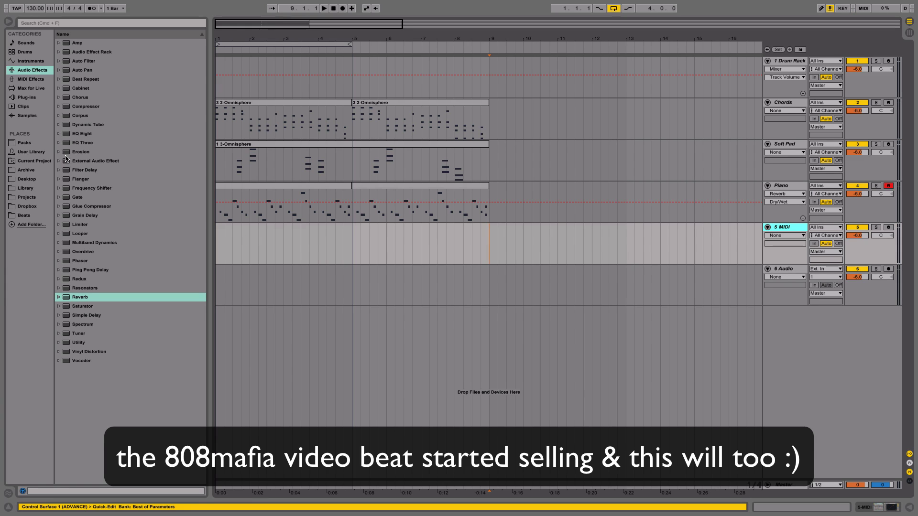
Load the Sylenth1 VST instrument onto the new MIDI track and arm that track for recording.
{"action": "left_click", "coordinate": [29, 97]}
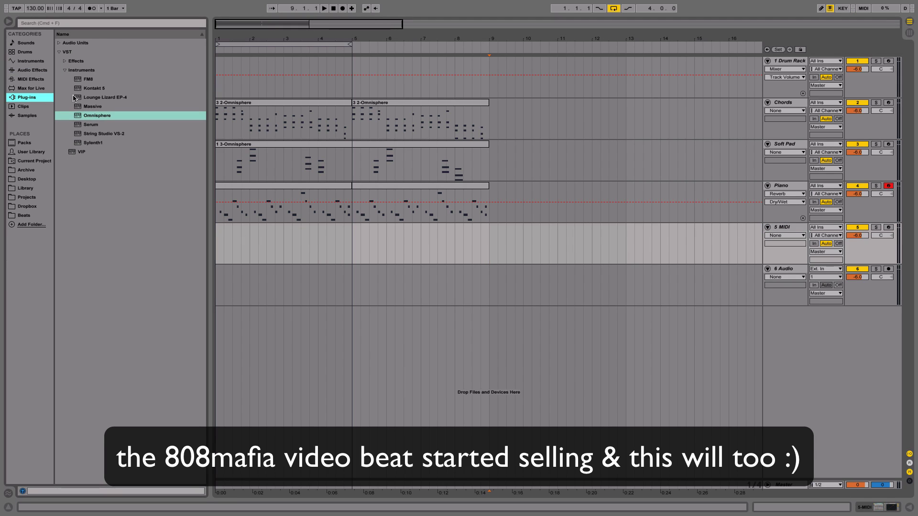
{"action": "left_click", "coordinate": [65, 70]}
{"action": "left_click", "coordinate": [65, 69]}
{"action": "left_click", "coordinate": [65, 69]}
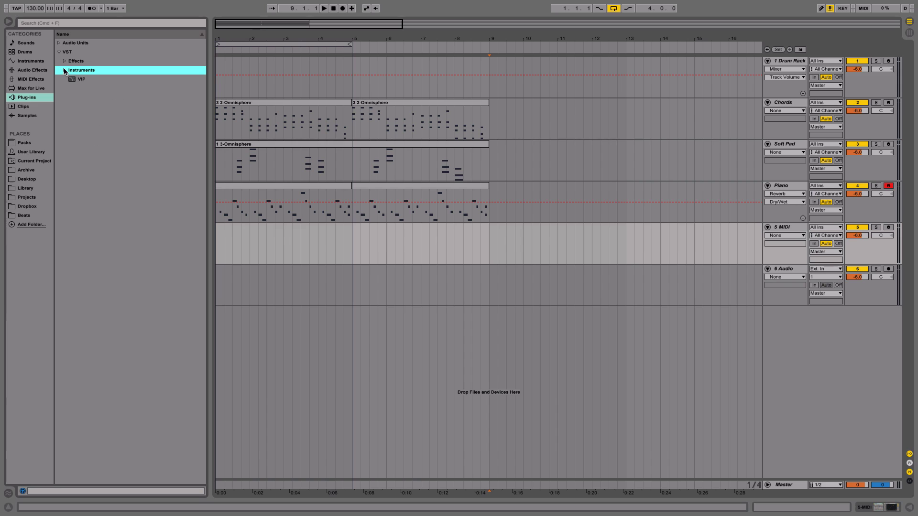
{"action": "left_click", "coordinate": [65, 70]}
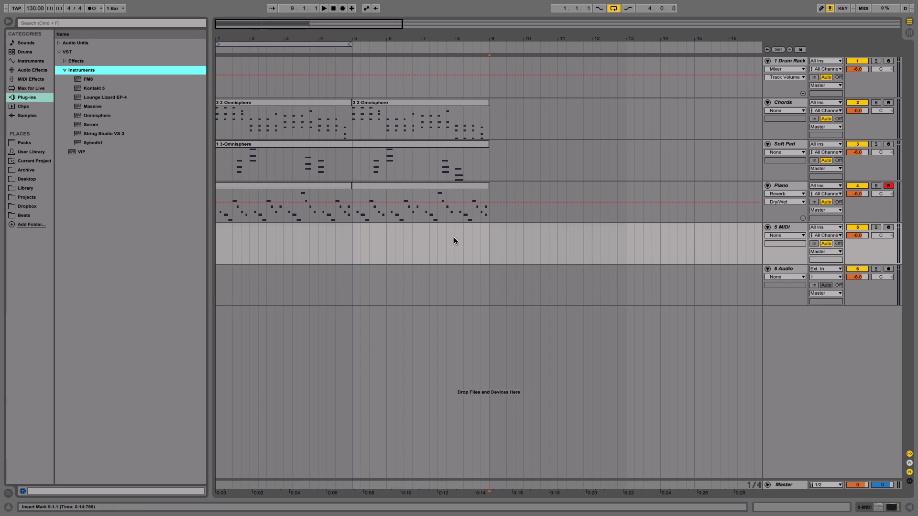
{"action": "left_click_drag", "start_coordinate": [99, 142], "coordinate": [284, 231]}
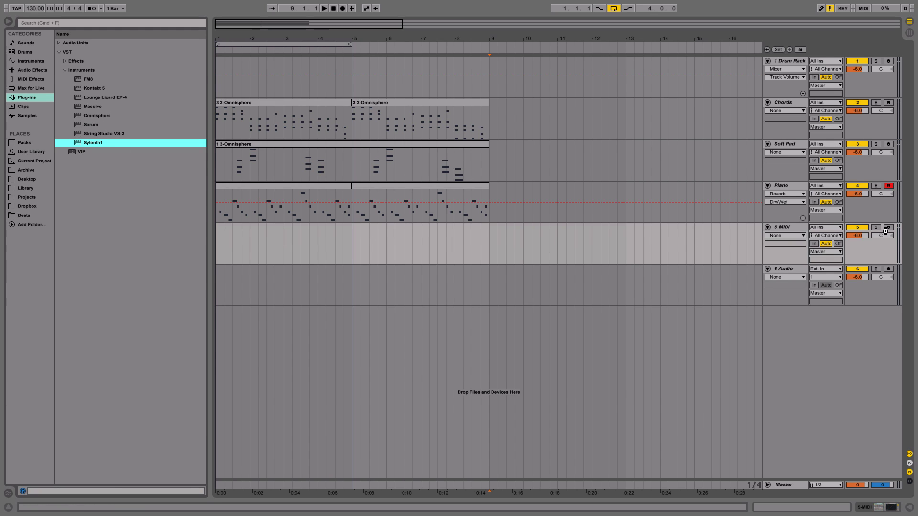
{"action": "left_click_drag", "start_coordinate": [886, 231], "coordinate": [886, 232]}
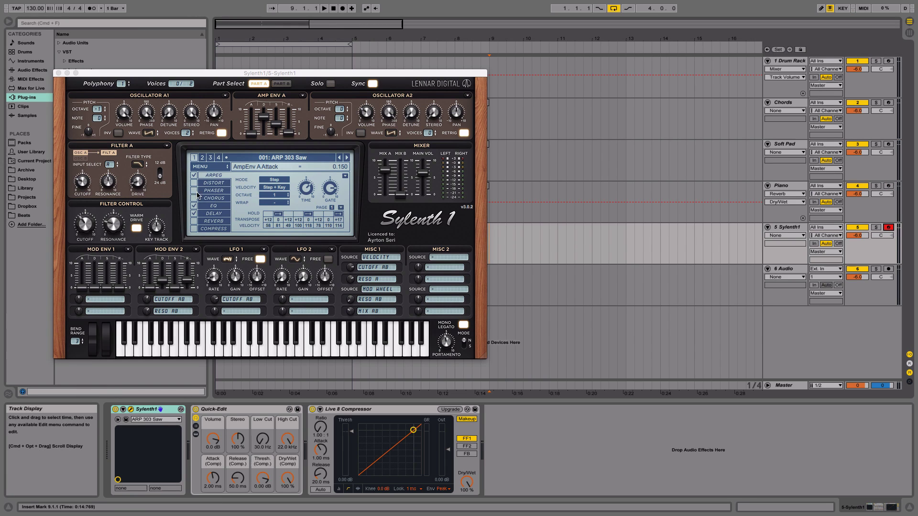
Load the preset 035: KEY Panflute in Sylenth1.
{"action": "left_click", "coordinate": [279, 160]}
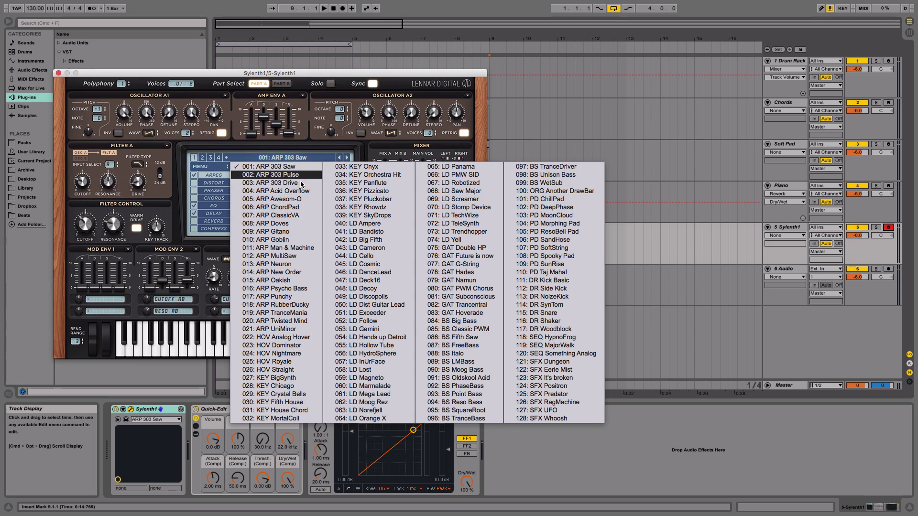
{"action": "left_click", "coordinate": [359, 183]}
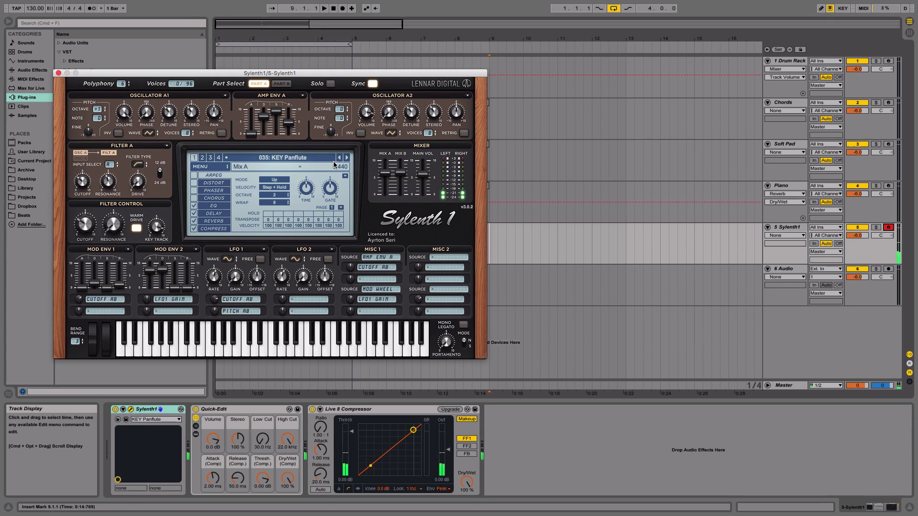
{"action": "left_click", "coordinate": [282, 158]}
{"action": "left_click", "coordinate": [291, 159]}
{"action": "left_click", "coordinate": [302, 159]}
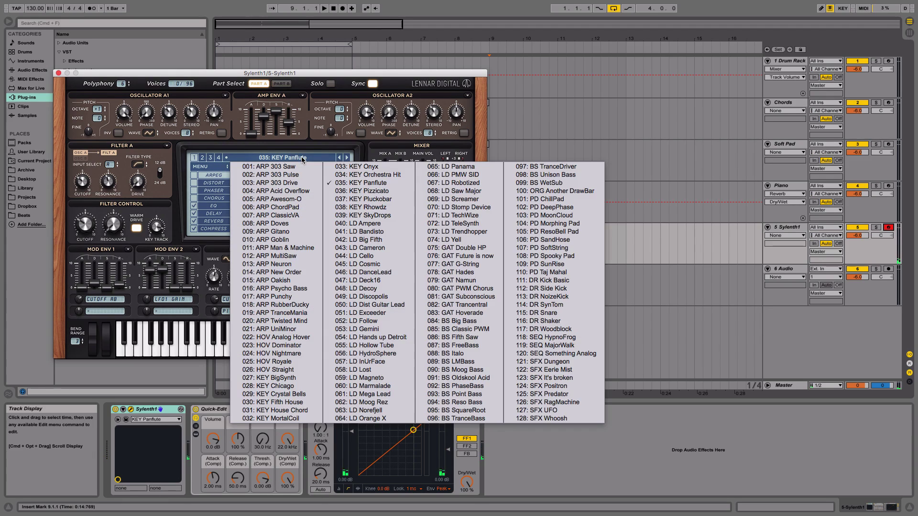
{"action": "left_click", "coordinate": [302, 159]}
Play notes to audition the KEY Panflute sound, and close the Sylenth1 window.
{"action": "key", "text": "h"}
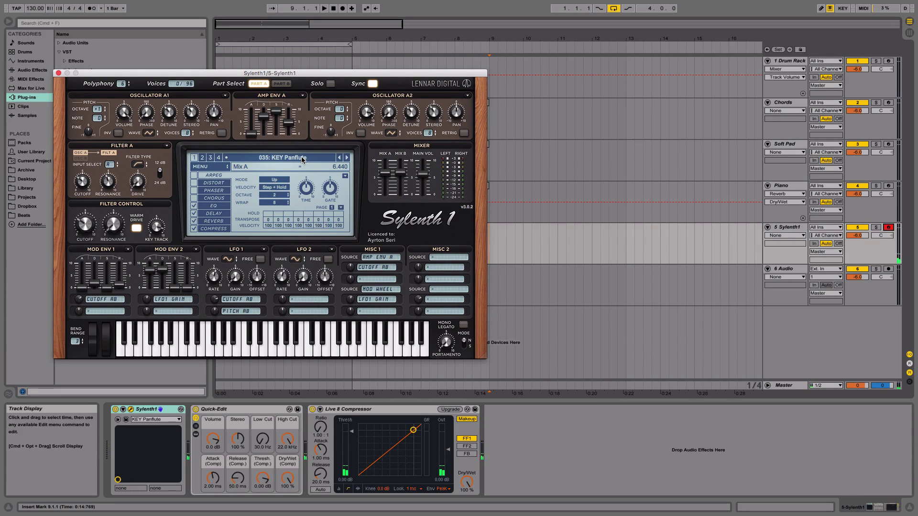
{"action": "key", "text": "h"}
{"action": "key", "text": "a"}
{"action": "key", "text": "d"}
{"action": "key", "text": "g"}
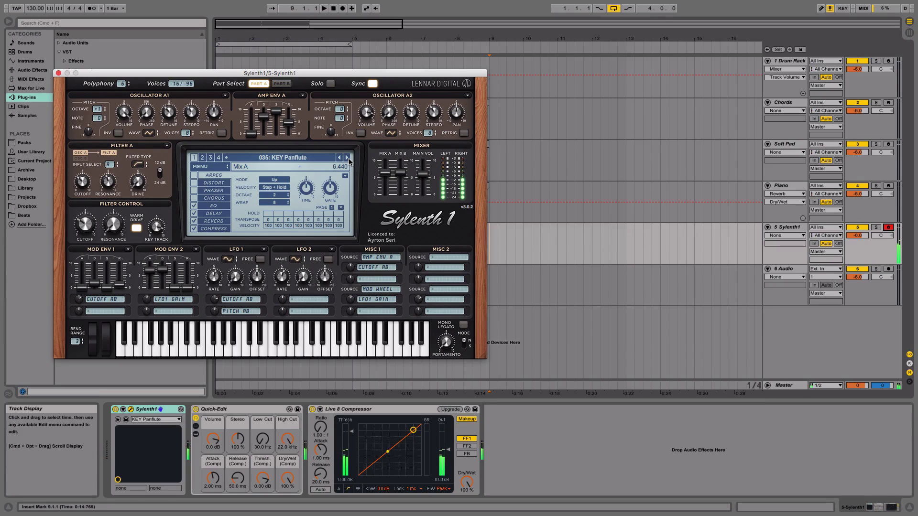
{"action": "key", "text": "space"}
{"action": "key", "text": "space"}
{"action": "key", "text": "space"}
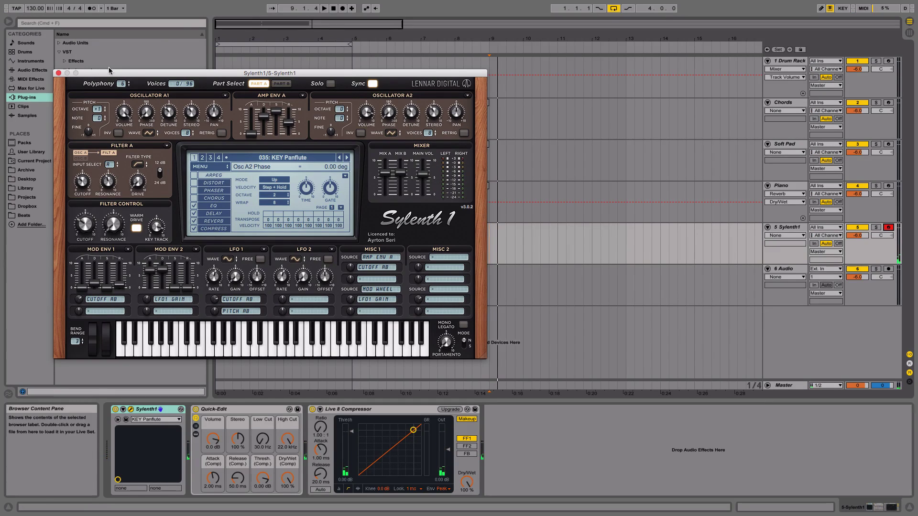
{"action": "left_click", "coordinate": [58, 72]}
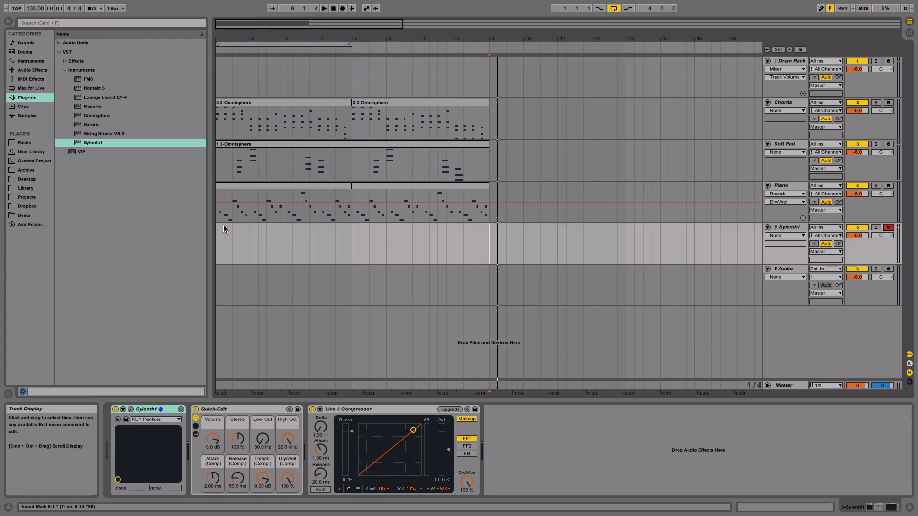
Play the loop repeatedly from bar 1 to try the Sylenth1 sound over the chords, pad and piano.
{"action": "key", "text": "Home"}
{"action": "key", "text": "space"}
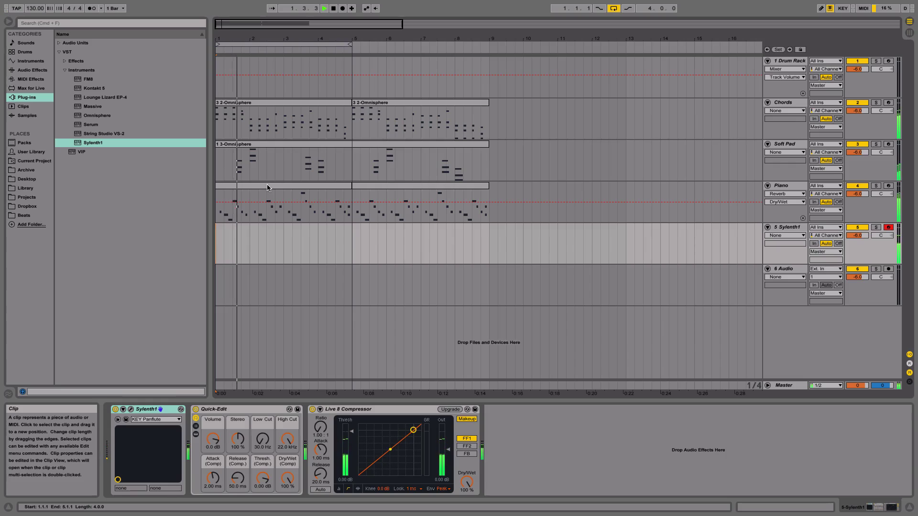
{"action": "key", "text": "space"}
{"action": "key", "text": "space"}
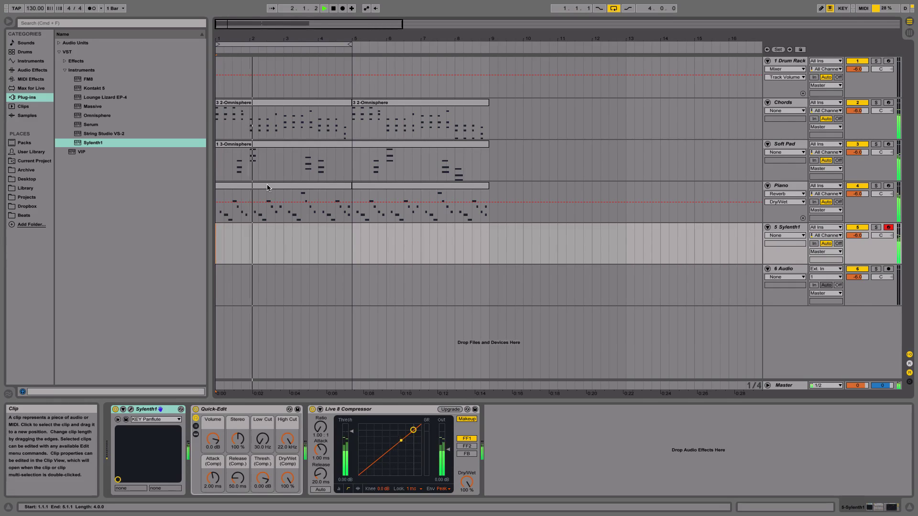
{"action": "key", "text": "space"}
{"action": "key", "text": "space"}
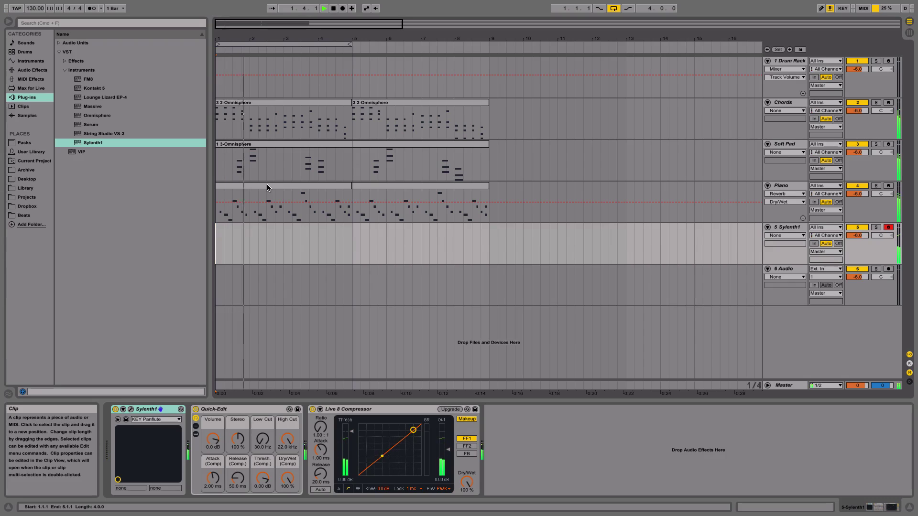
{"action": "key", "text": "space"}
{"action": "key", "text": "space"}
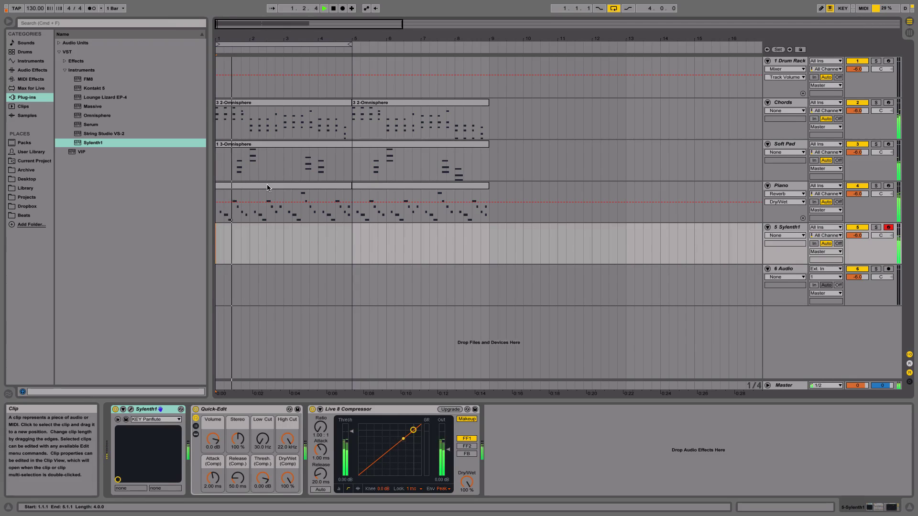
{"action": "key", "text": "space"}
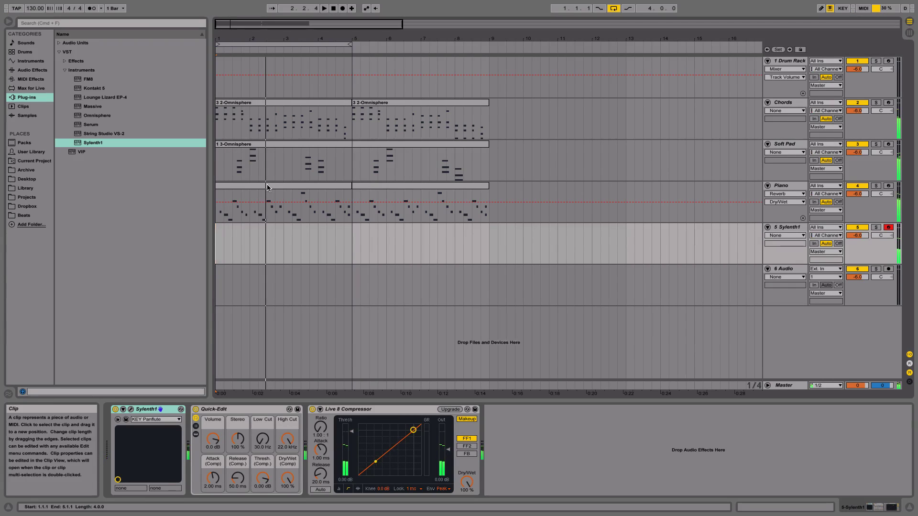
{"action": "key", "text": "space"}
{"action": "key", "text": "space"}
{"action": "key", "text": "space"}
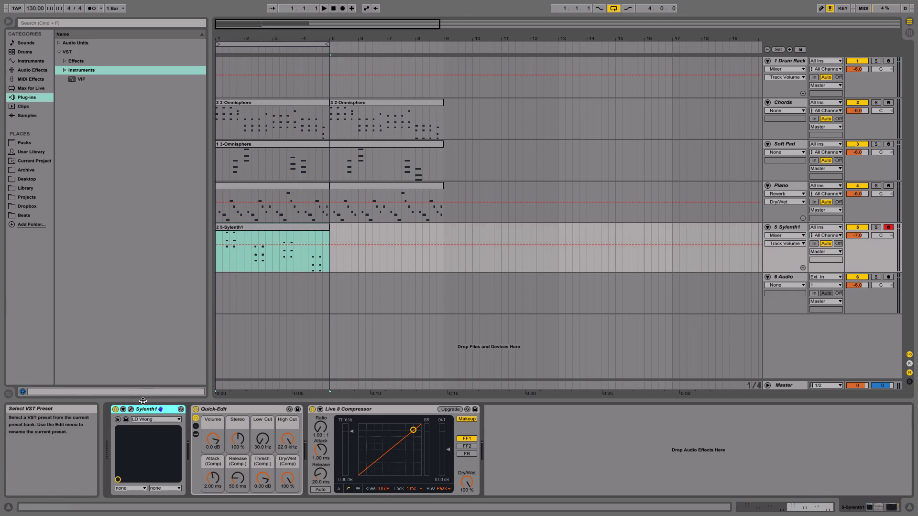
Select the Sylenth1 clip in bars 1 to 4 and play it back with the other tracks.
{"action": "left_click", "coordinate": [274, 230]}
{"action": "key", "text": "space"}
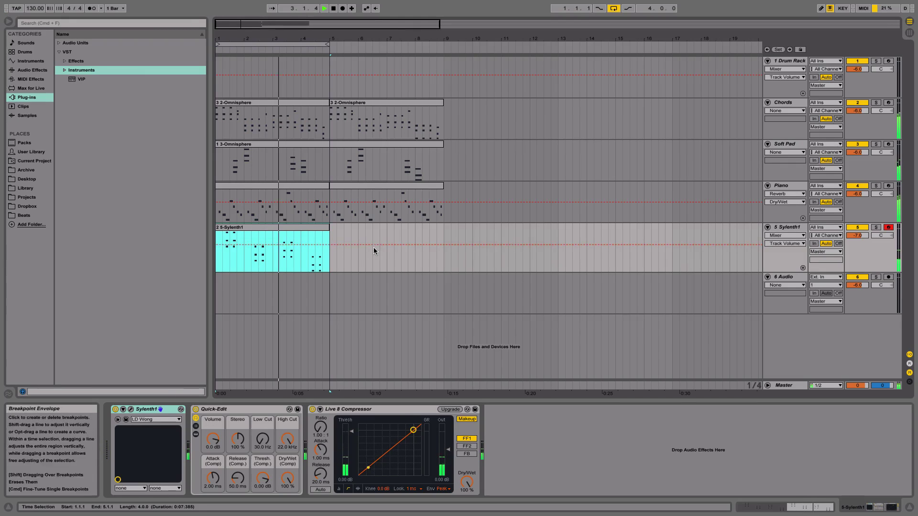
{"action": "key", "text": "space"}
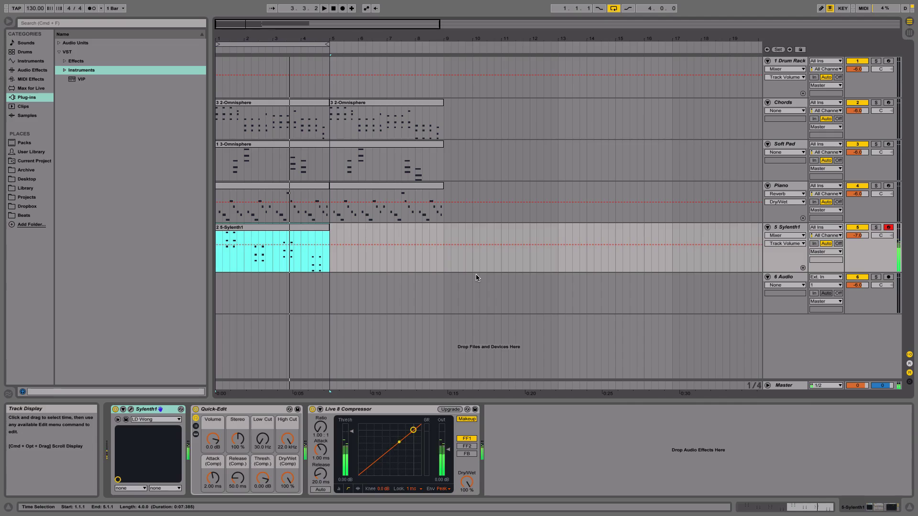
{"action": "key", "text": "space"}
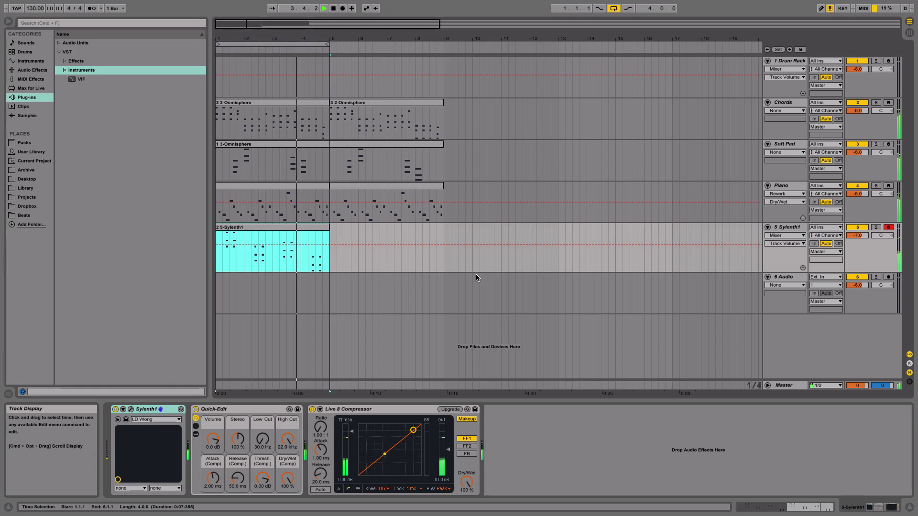
Stop playback, duplicate the 5 Sylenth1 track with its clip, and delete the clip from the original track.
{"action": "key", "text": "space"}
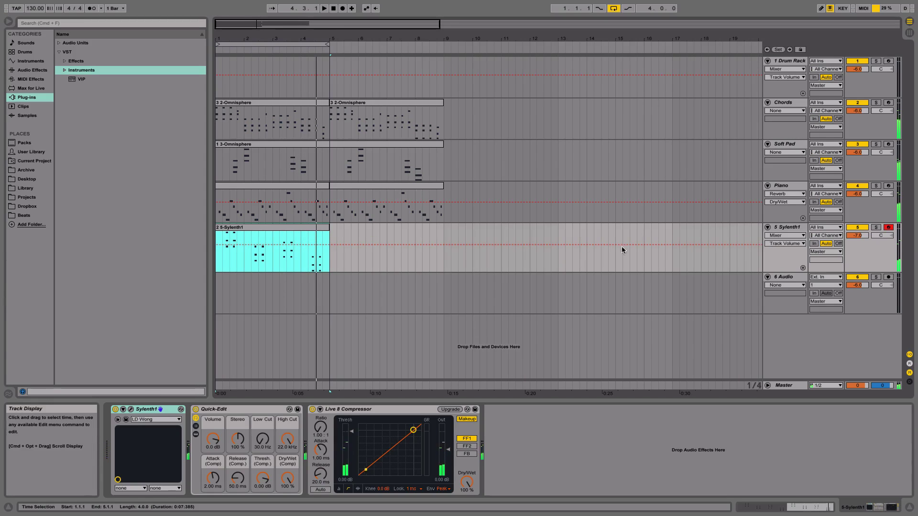
{"action": "left_click", "coordinate": [787, 228]}
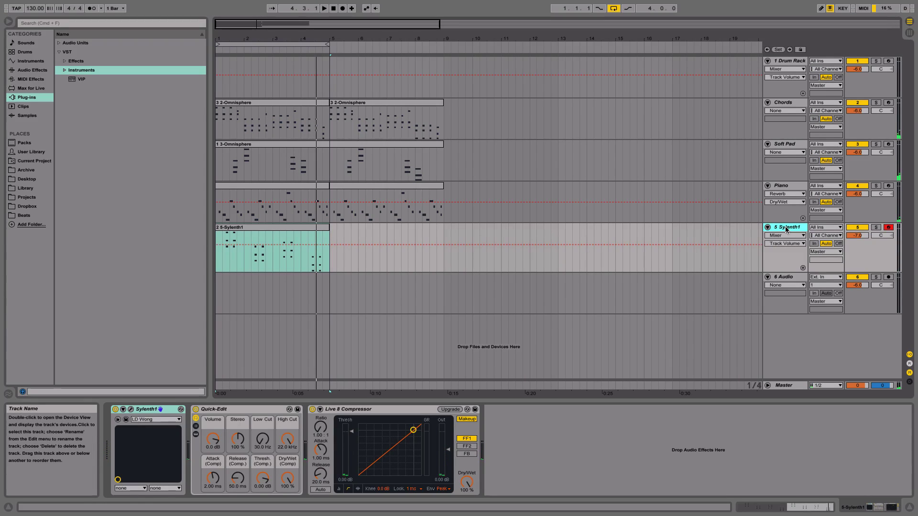
{"action": "key", "text": "super+d"}
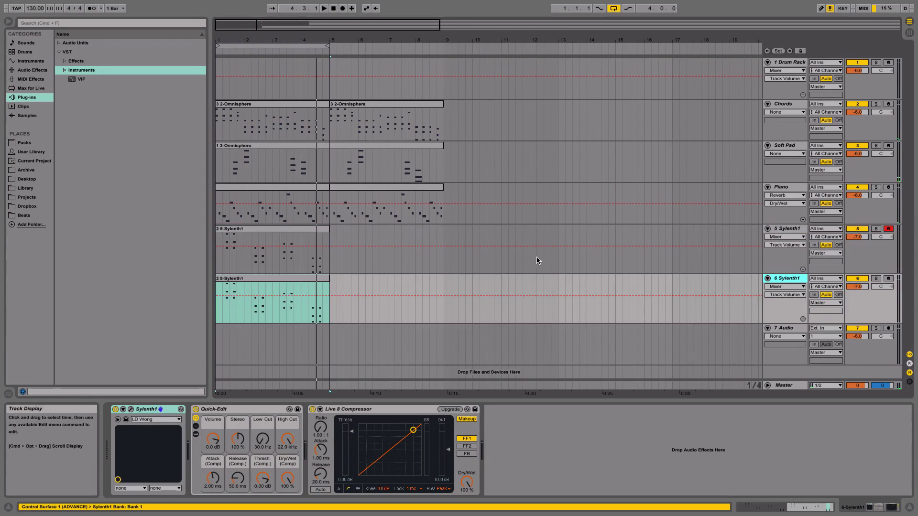
{"action": "left_click", "coordinate": [319, 230]}
{"action": "key", "text": "Delete"}
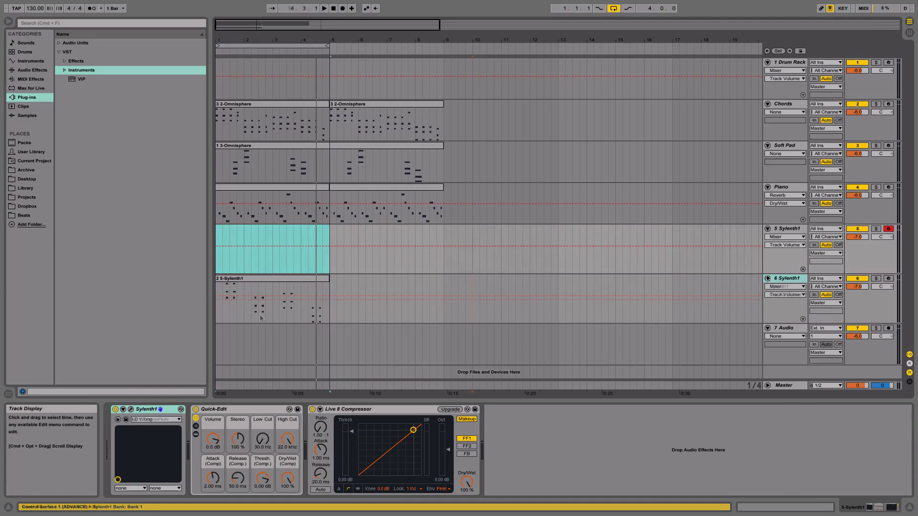
Play the KEY TranceFlute clip on the 6 Sylenth1 track in solo, stop playback and remove the solo.
{"action": "key", "text": "Down"}
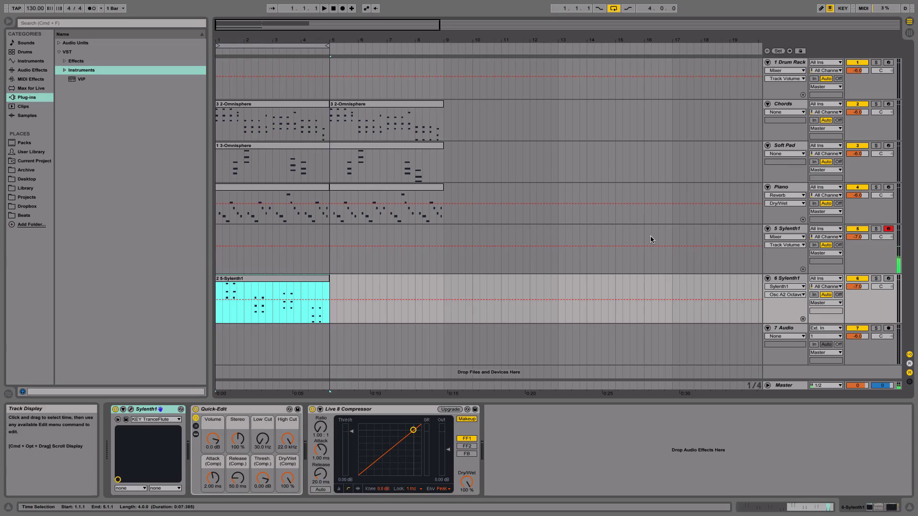
{"action": "left_click", "coordinate": [876, 278]}
{"action": "key", "text": "space"}
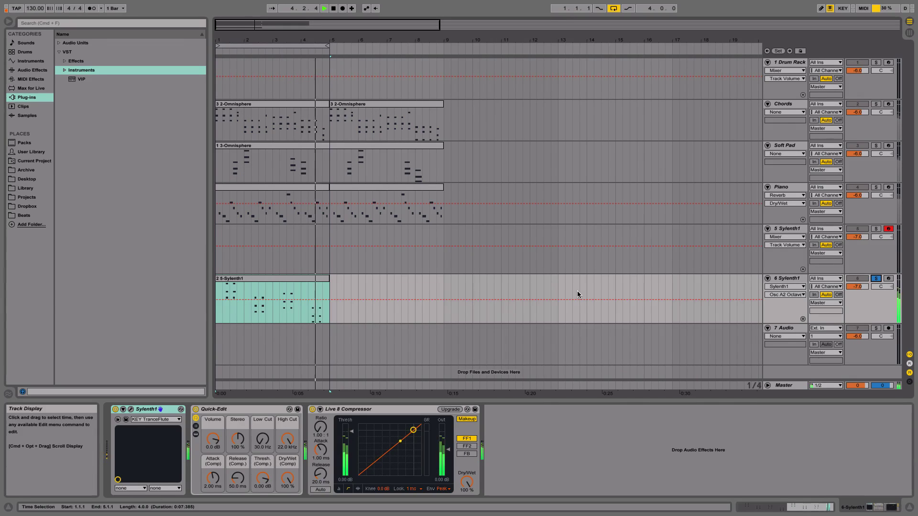
{"action": "key", "text": "space"}
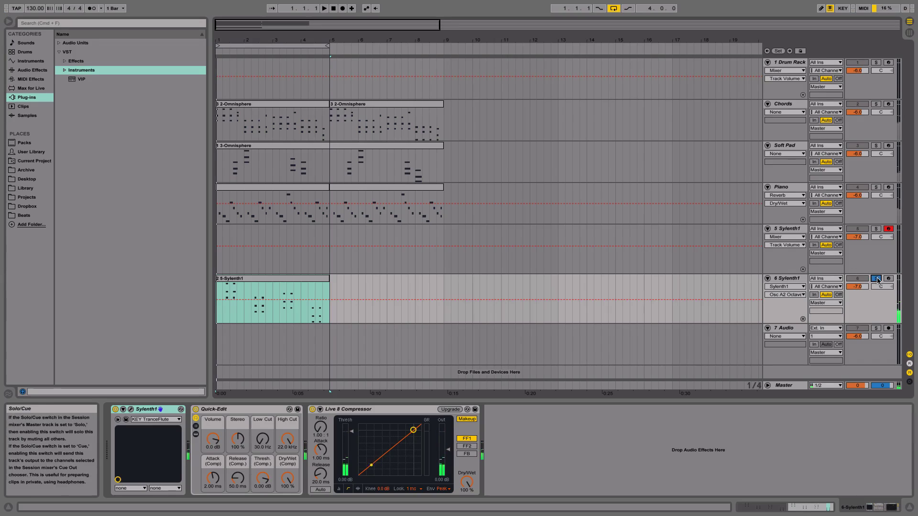
{"action": "left_click", "coordinate": [876, 279]}
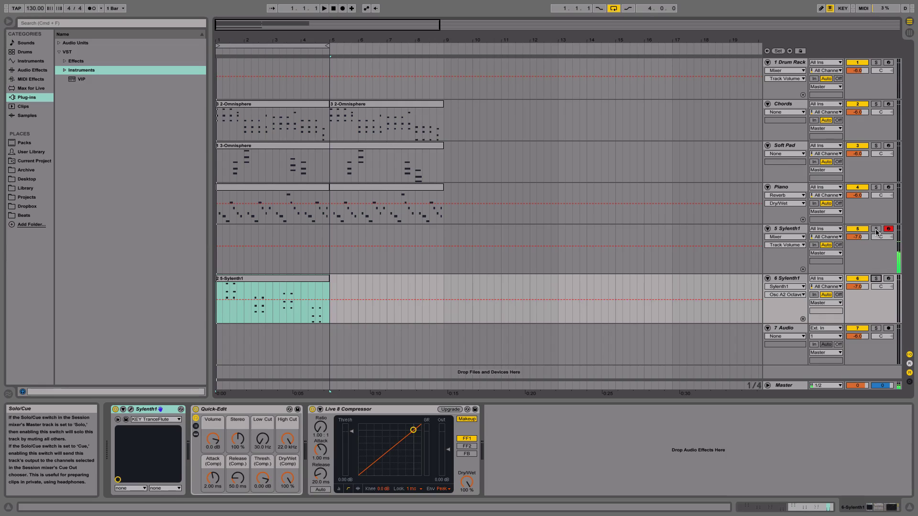
Record a four-bar melody over bars 1 to 4 on the armed 5 Sylenth1 track, and stop recording.
{"action": "left_click", "coordinate": [334, 10]}
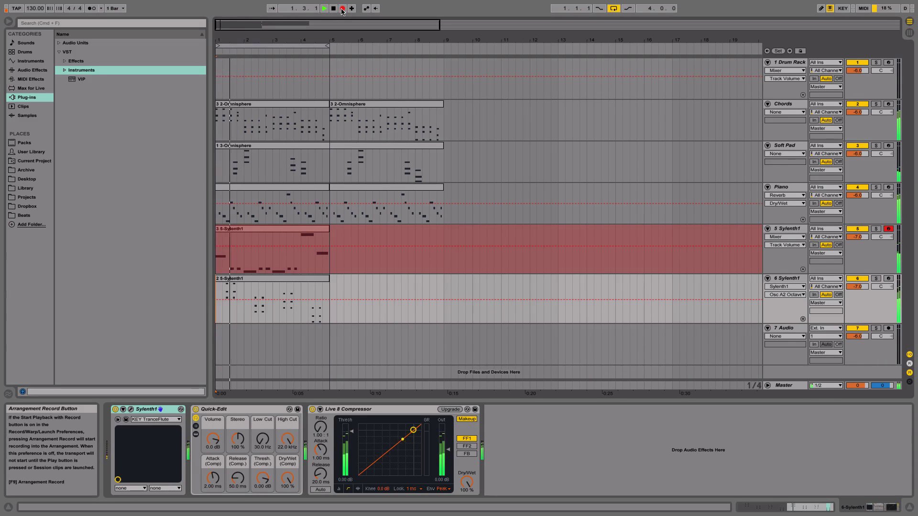
{"action": "left_click", "coordinate": [342, 10]}
{"action": "key", "text": "space"}
{"action": "left_click", "coordinate": [334, 9]}
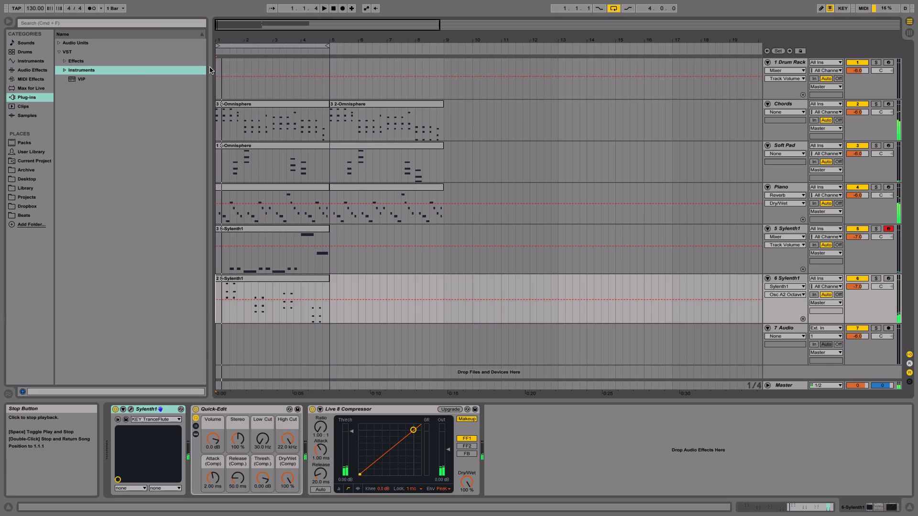
Undo the last recording pass in the new 5 Sylenth1 clip and add a short D#4 note at 5.3.1.
{"action": "left_click", "coordinate": [249, 232]}
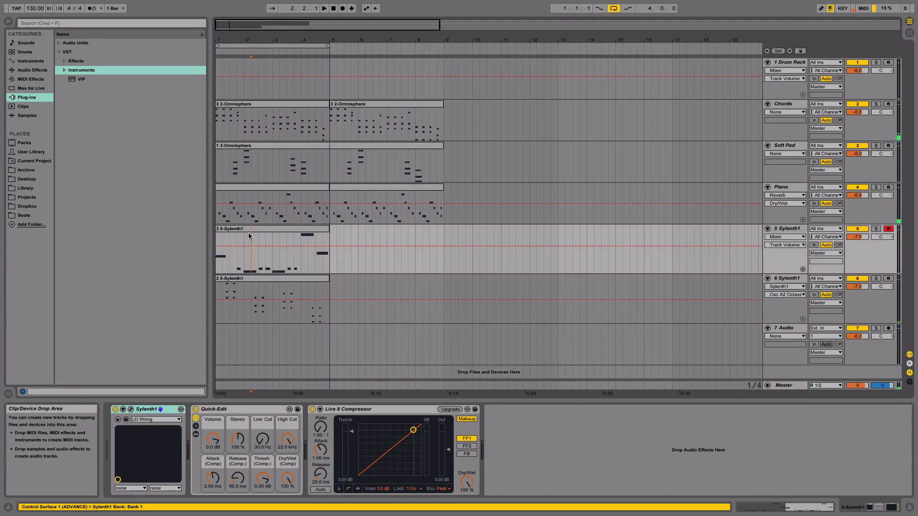
{"action": "double_click", "coordinate": [249, 232]}
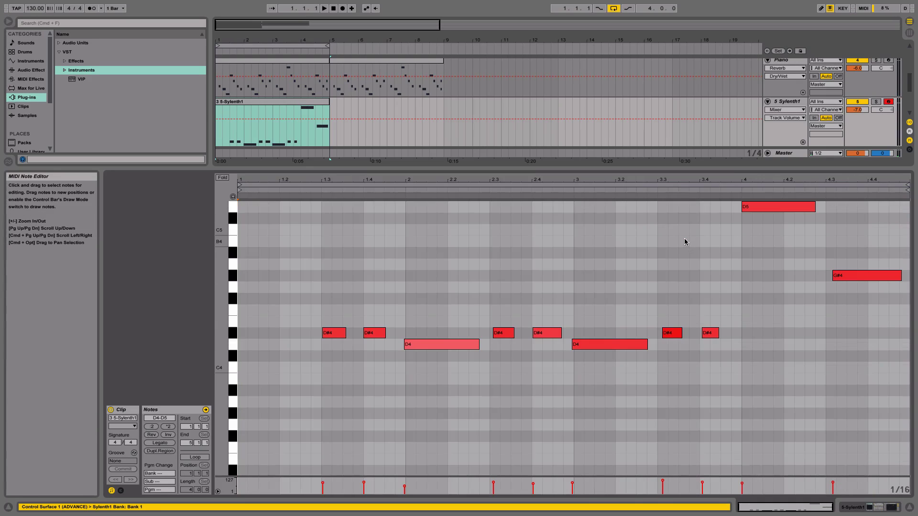
{"action": "left_click", "coordinate": [332, 334]}
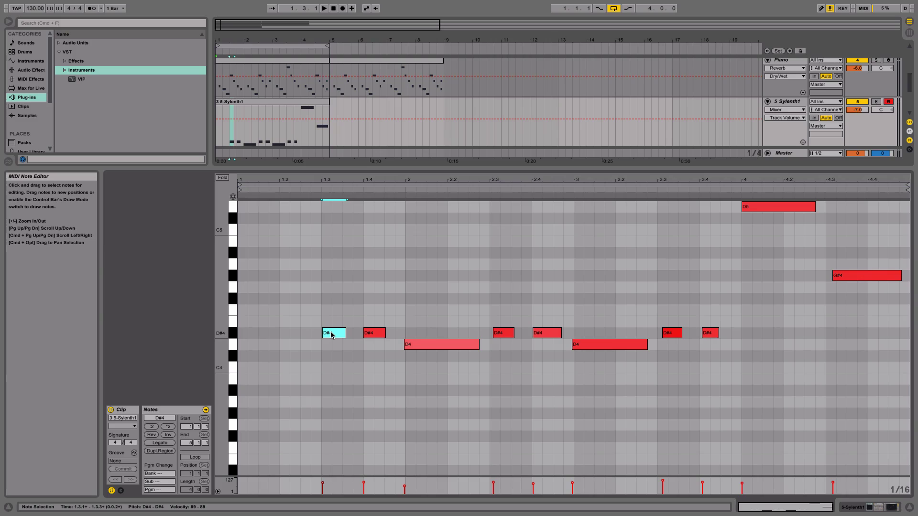
{"action": "key", "text": "super+z"}
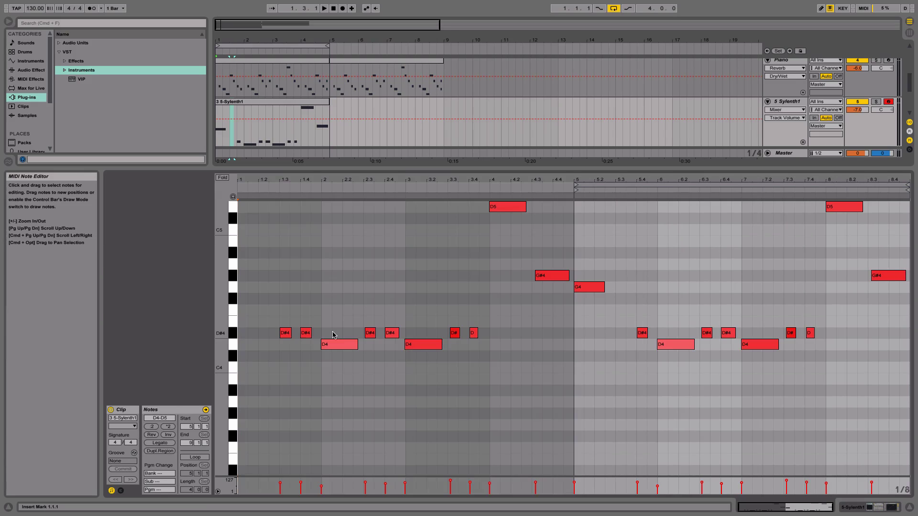
{"action": "double_click", "coordinate": [620, 333]}
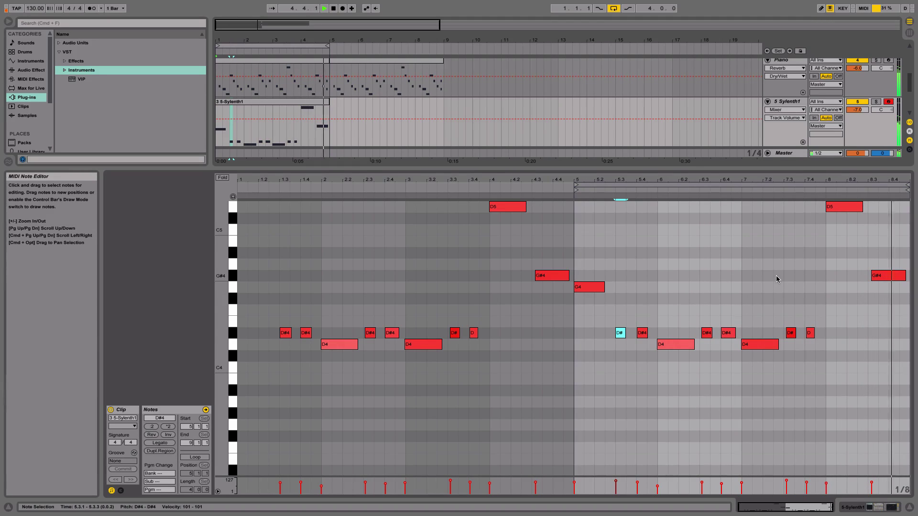
Quantize all the notes in the recorded 5 Sylenth1 clip.
{"action": "key", "text": "super+a"}
{"action": "key", "text": "space"}
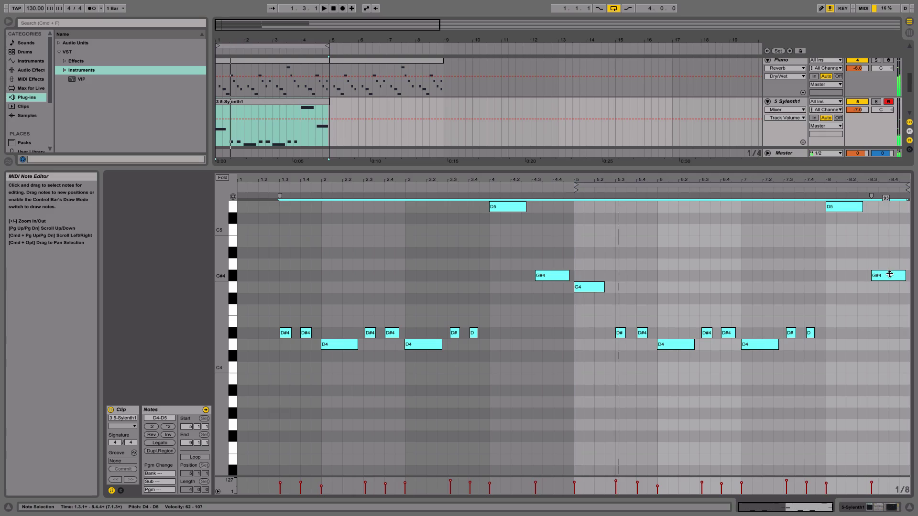
{"action": "key", "text": "super+u"}
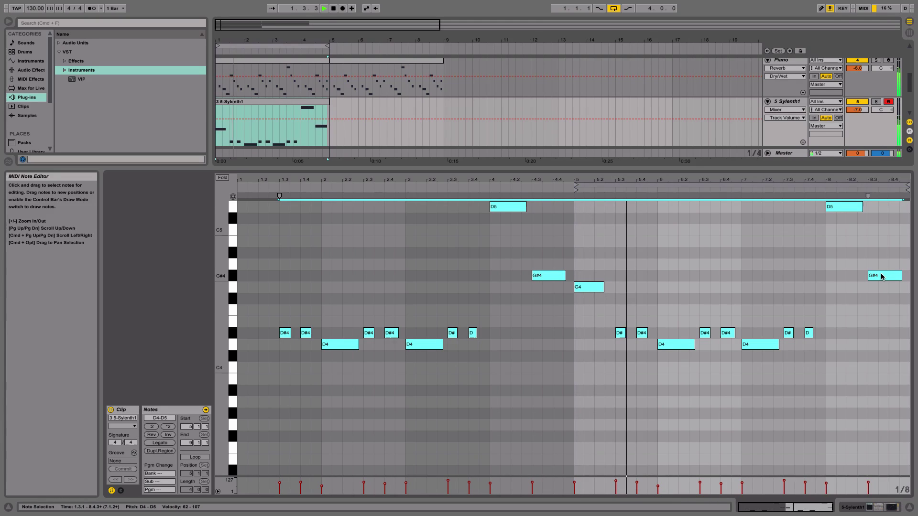
Lower the G4 note at 5.1.1 by one octave to G3 and play back the change.
{"action": "left_click", "coordinate": [591, 287]}
{"action": "key", "text": "space"}
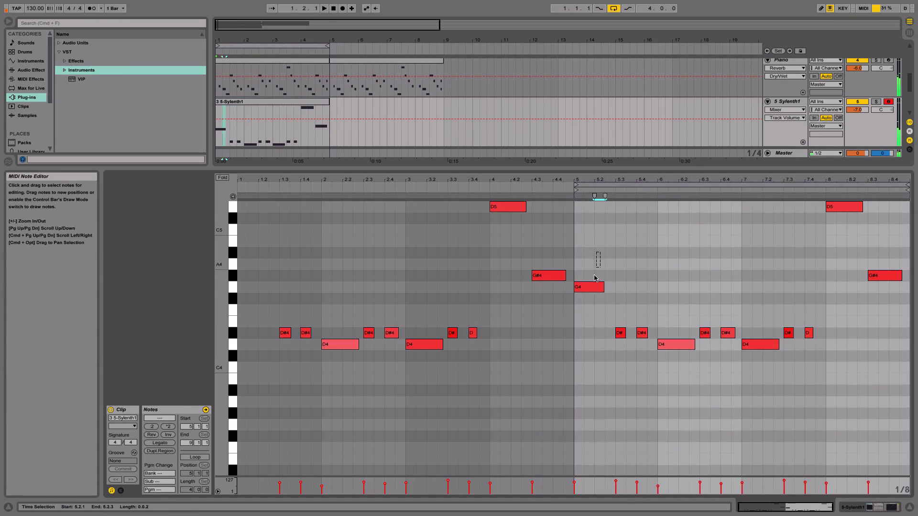
{"action": "key", "text": "shift+Down"}
{"action": "key", "text": "space"}
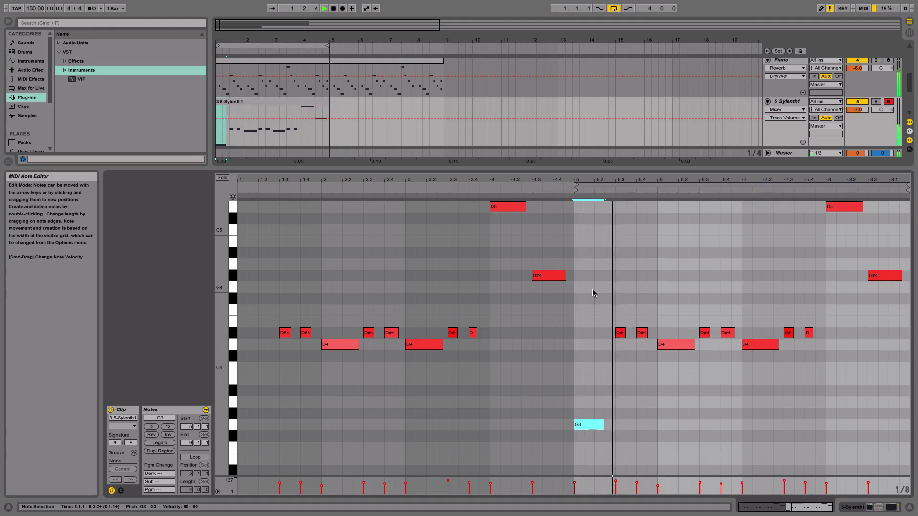
Duplicate the 5 Sylenth1 clip to bars 5 to 8 and raise the copy's first note by one octave.
{"action": "key", "text": "space"}
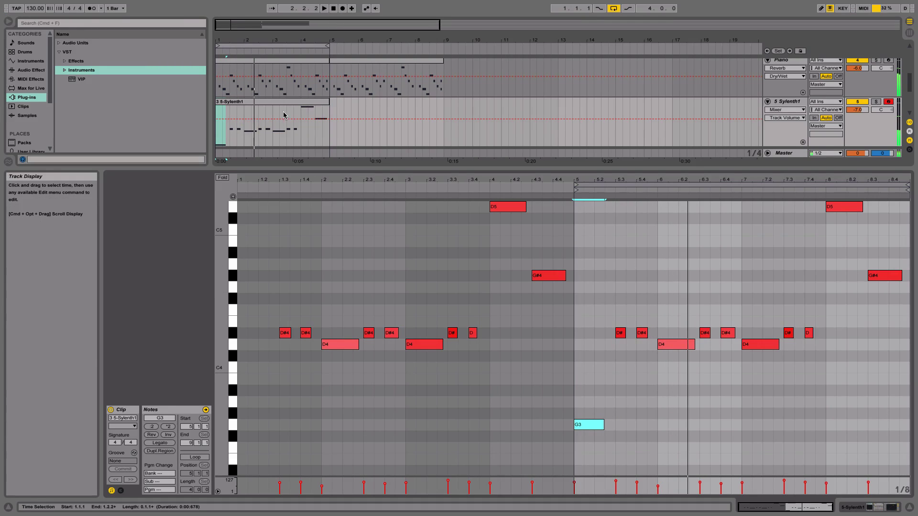
{"action": "left_click", "coordinate": [284, 102]}
{"action": "key", "text": "super+d"}
{"action": "left_click", "coordinate": [588, 425]}
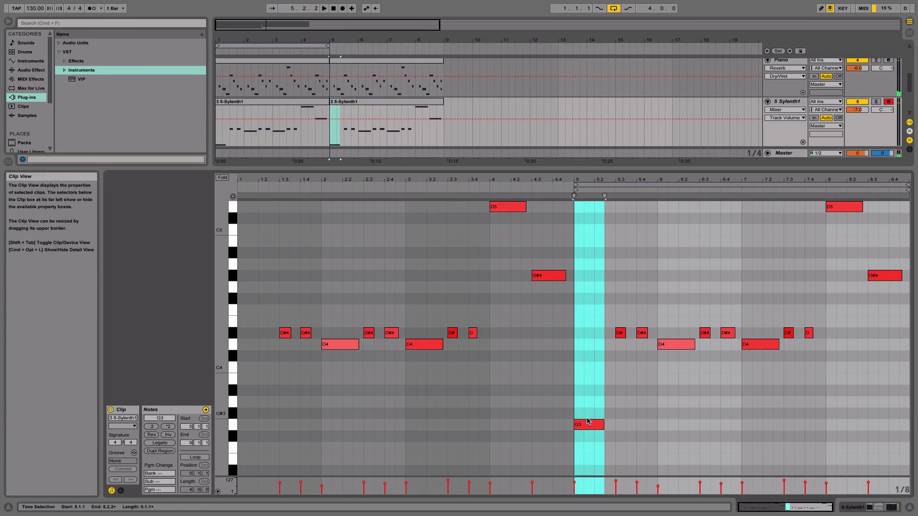
{"action": "key", "text": "shift+Up"}
Play the loop with the new melody and lower the 5 Sylenth1 track volume to -10 dB.
{"action": "key", "text": "space"}
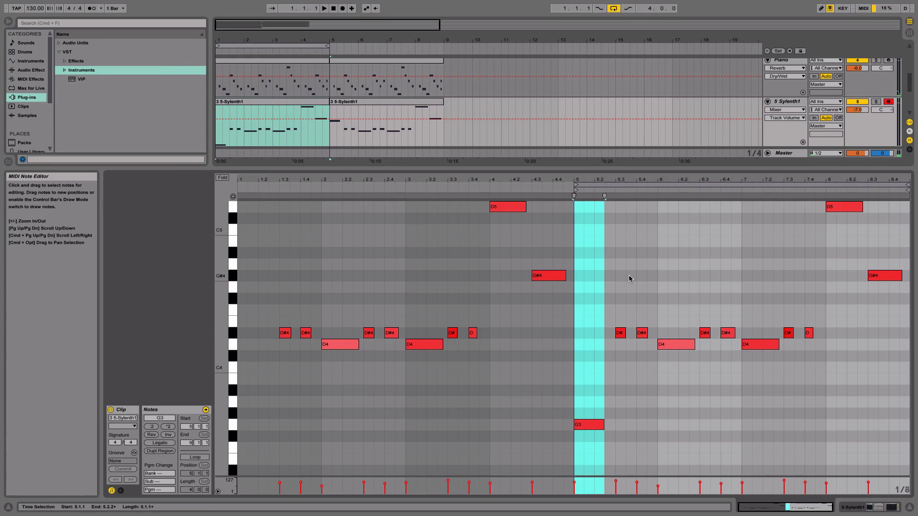
{"action": "left_click", "coordinate": [629, 278]}
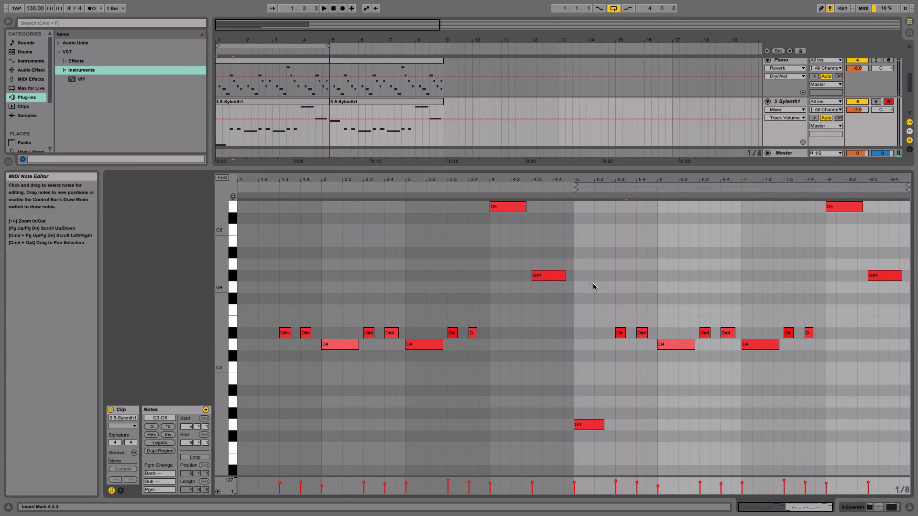
{"action": "scroll", "coordinate": [578, 297], "scroll_direction": "up", "scroll_amount": 3}
{"action": "scroll", "coordinate": [579, 299], "scroll_direction": "down", "scroll_amount": 2}
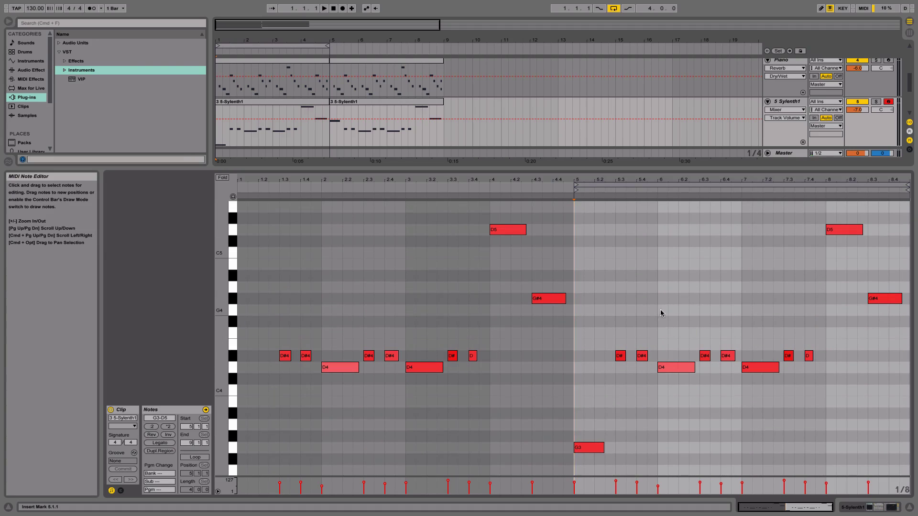
{"action": "key", "text": "space"}
{"action": "key", "text": "space"}
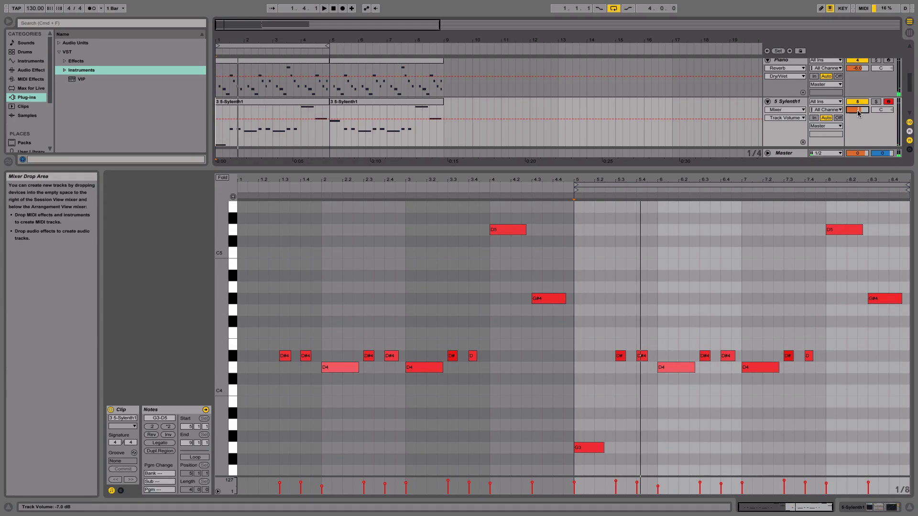
{"action": "key", "text": "space"}
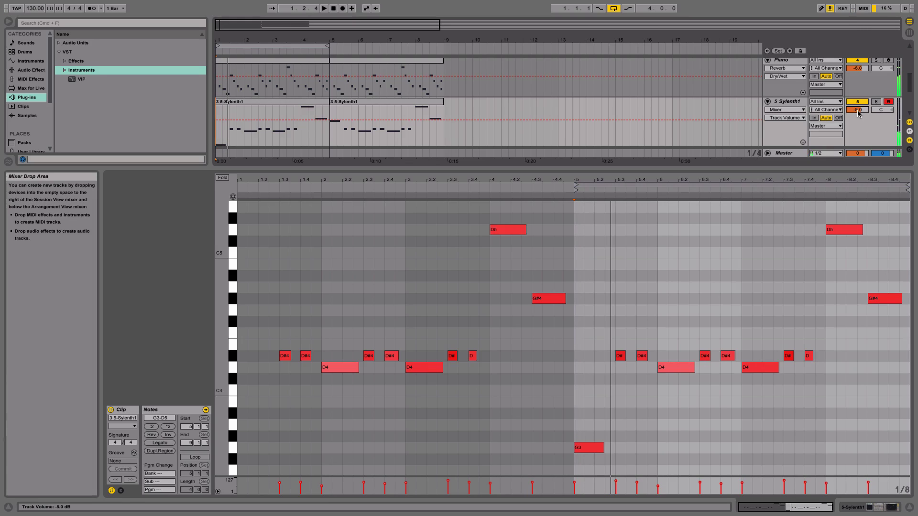
{"action": "left_click_drag", "start_coordinate": [858, 112], "coordinate": [859, 117]}
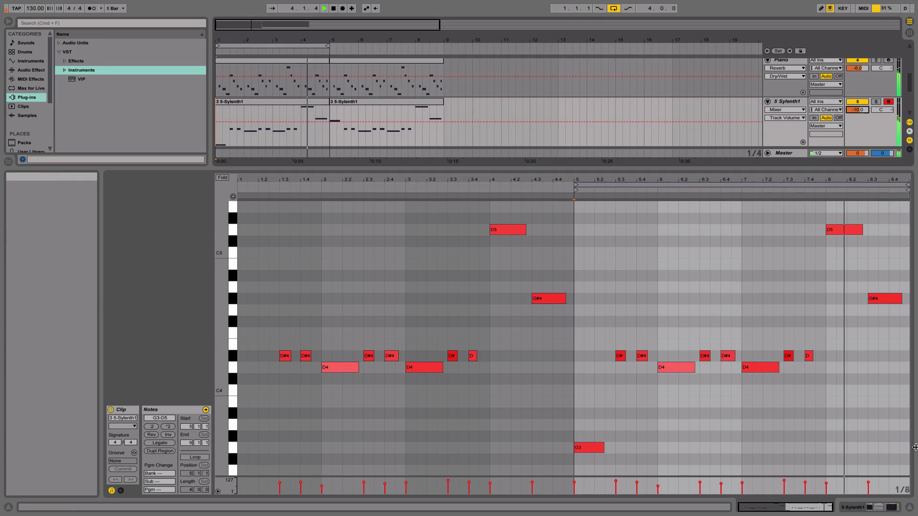
Add an EQ Eight to the 5 Sylenth1 track and enable its filter 8 as a high cut at 9.52 kHz.
{"action": "left_click", "coordinate": [878, 512]}
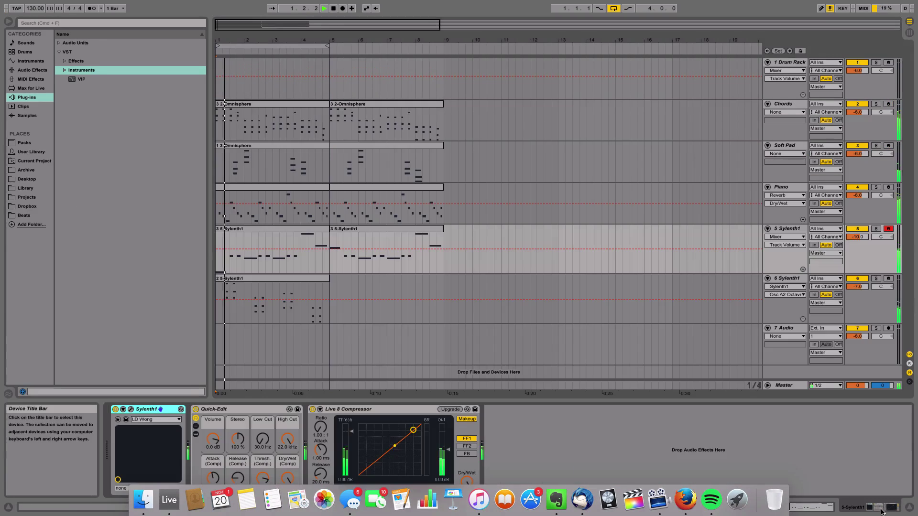
{"action": "key", "text": "space"}
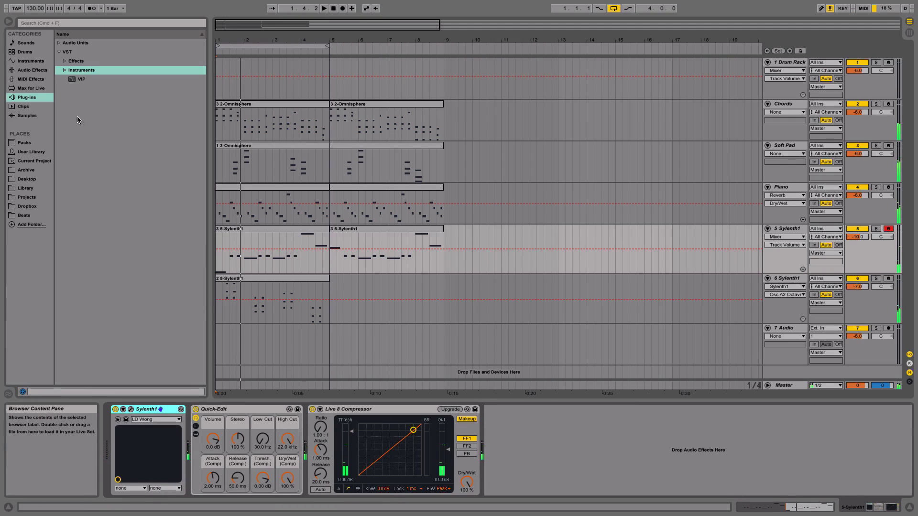
{"action": "left_click", "coordinate": [32, 70]}
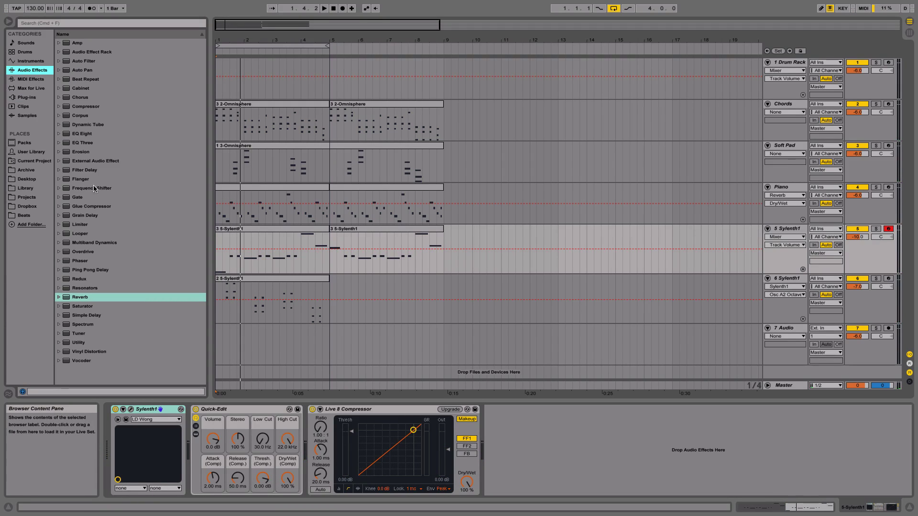
{"action": "double_click", "coordinate": [96, 134]}
{"action": "key", "text": "space"}
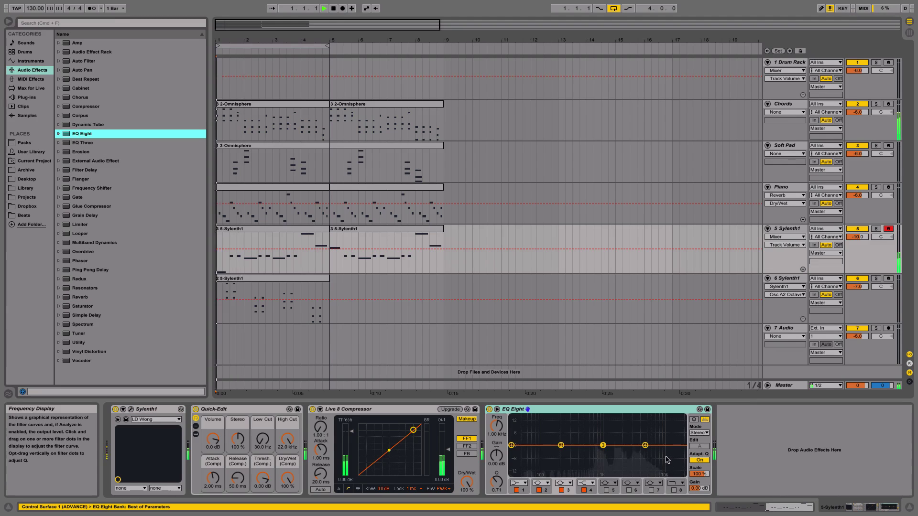
{"action": "left_click", "coordinate": [675, 488]}
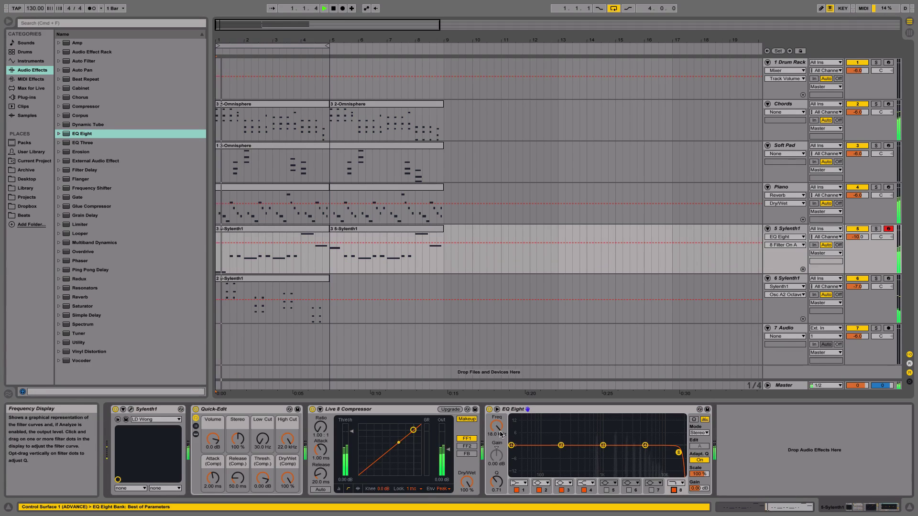
{"action": "left_click_drag", "start_coordinate": [496, 426], "coordinate": [497, 434]}
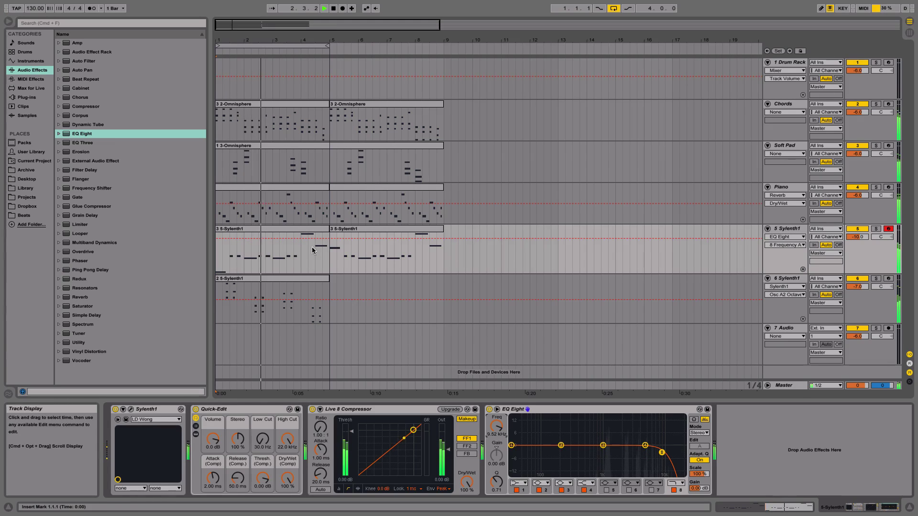
Open the notes of the first 5 Sylenth1 clip and select its opening G3 note.
{"action": "double_click", "coordinate": [349, 229]}
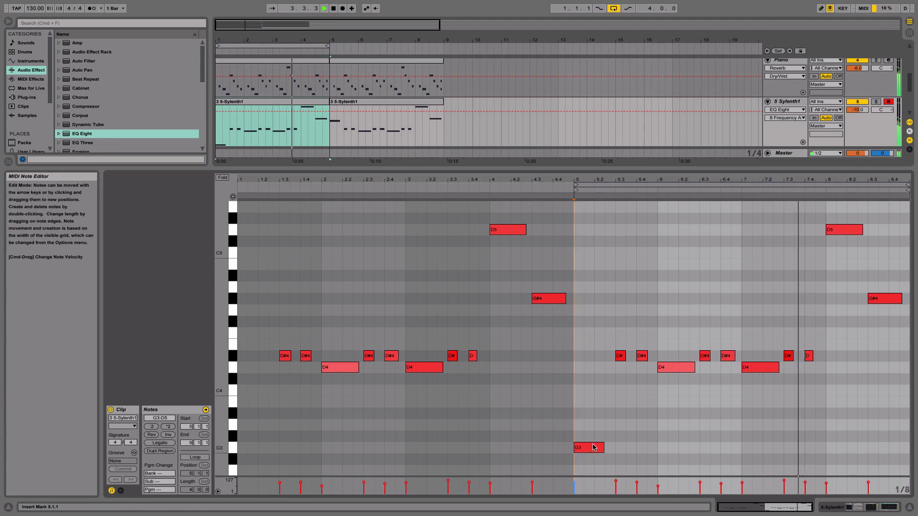
{"action": "left_click", "coordinate": [593, 448]}
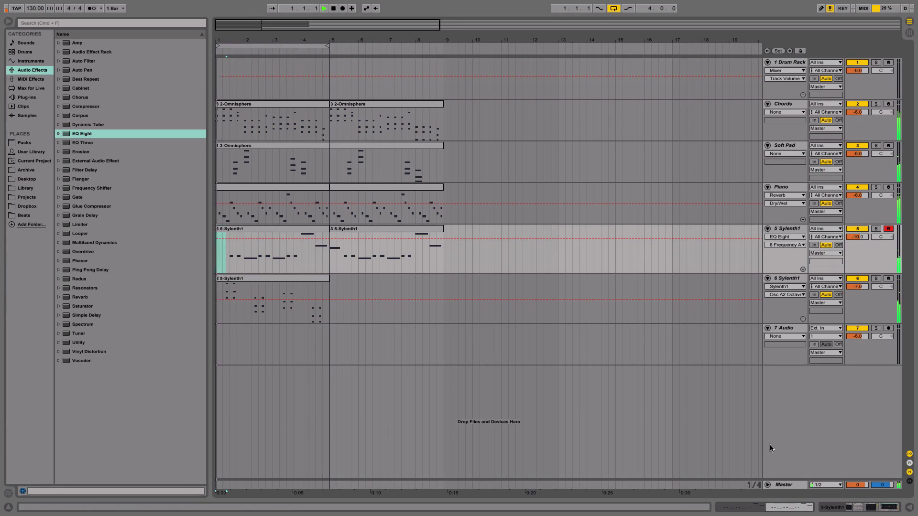
Stop playback and rename the 5 Sylenth1 track to Lead.
{"action": "key", "text": "space"}
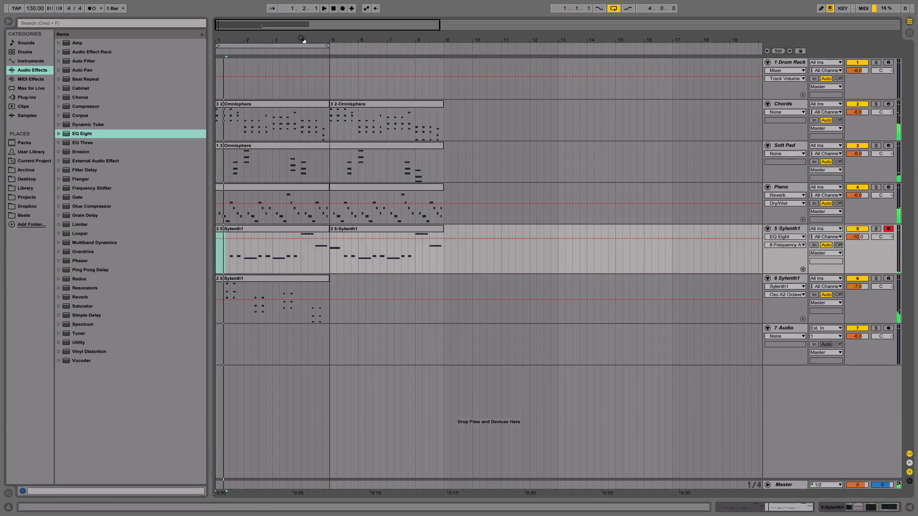
{"action": "left_click_drag", "start_coordinate": [304, 39], "coordinate": [304, 16]}
{"action": "key", "text": "super+r"}
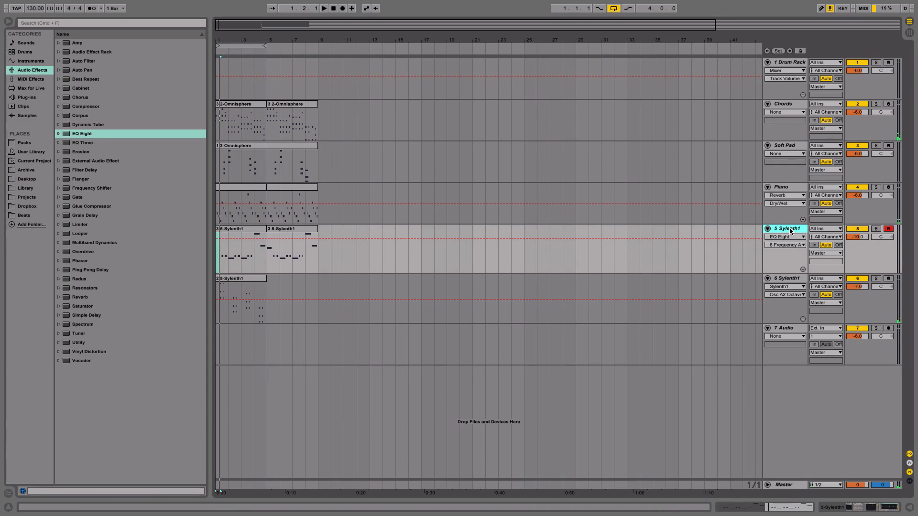
{"action": "type", "text": "Lead"}
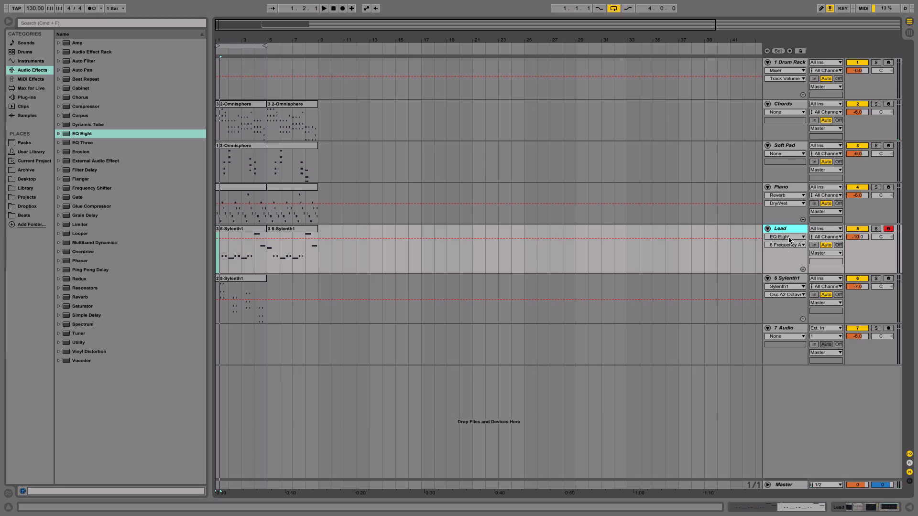
Rename the 6 Sylenth1 track to Stabs and insert a new MIDI track below it.
{"action": "key", "text": "Tab"}
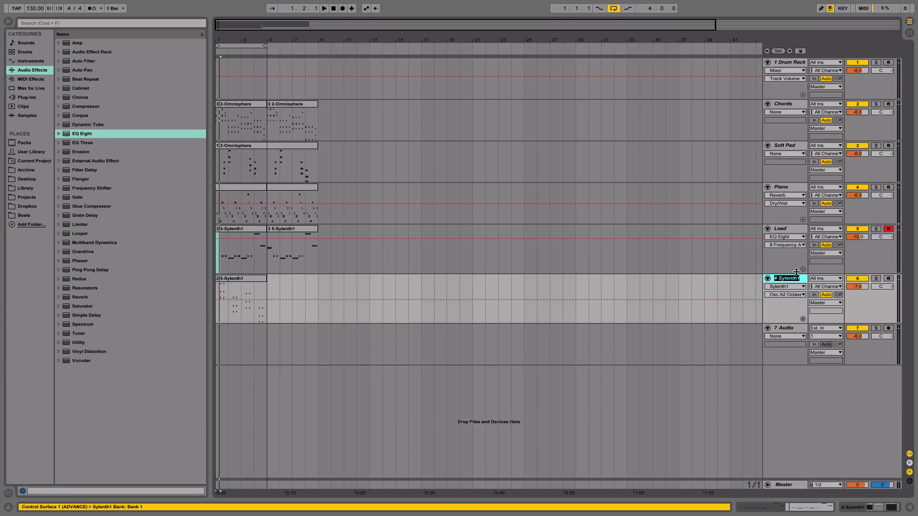
{"action": "type", "text": "Ch"}
{"action": "key", "text": "BackSpace"}
{"action": "type", "text": "Stab"}
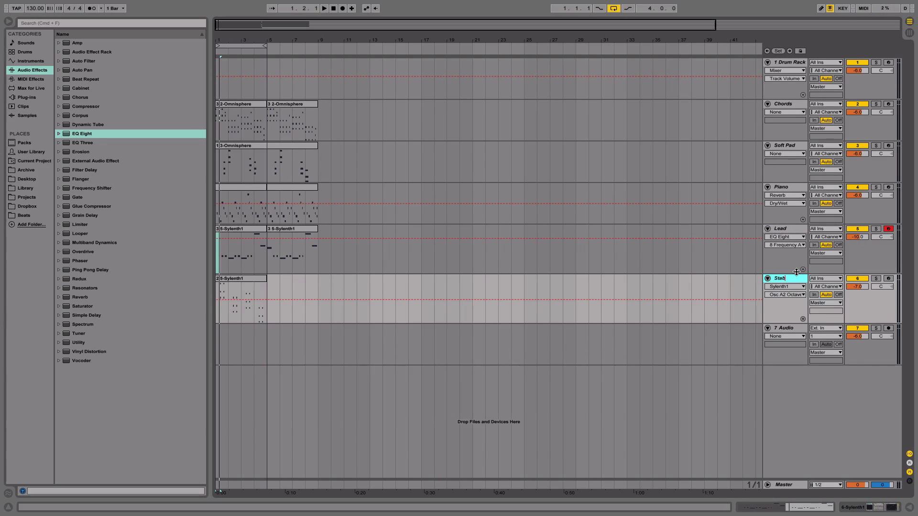
{"action": "type", "text": "s"}
{"action": "key", "text": "Return"}
{"action": "key", "text": "space"}
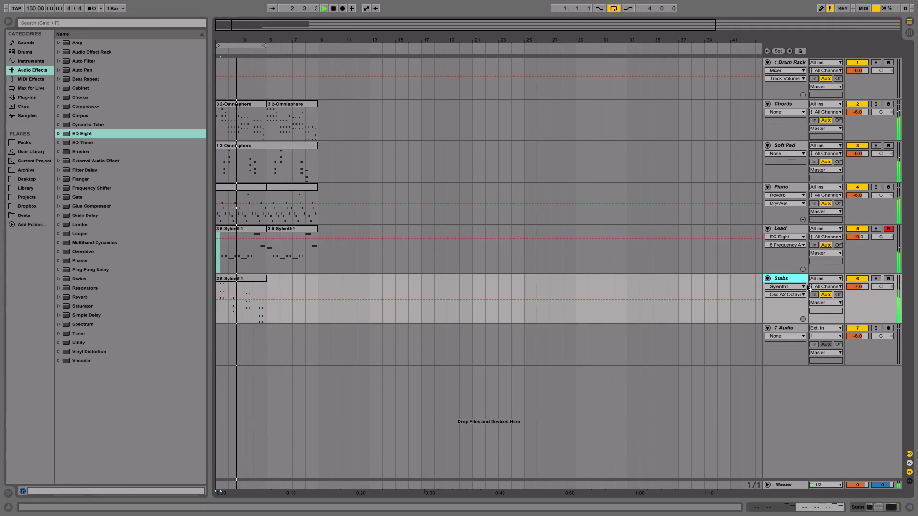
{"action": "key", "text": "super+shift+t"}
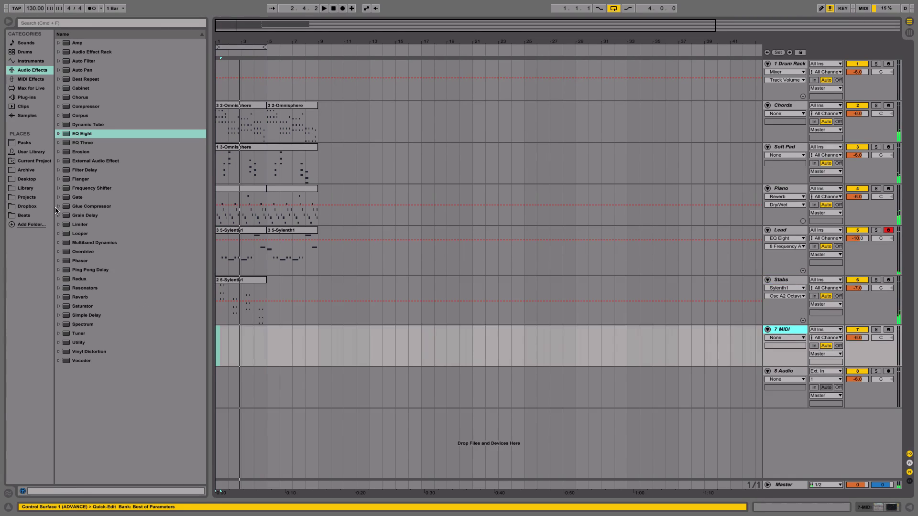
Browse the Archive's Drum Kits and expand the 808 Essentials folder down to Update 1 (Nov. 2016).
{"action": "left_click", "coordinate": [39, 171]}
{"action": "left_click", "coordinate": [82, 53]}
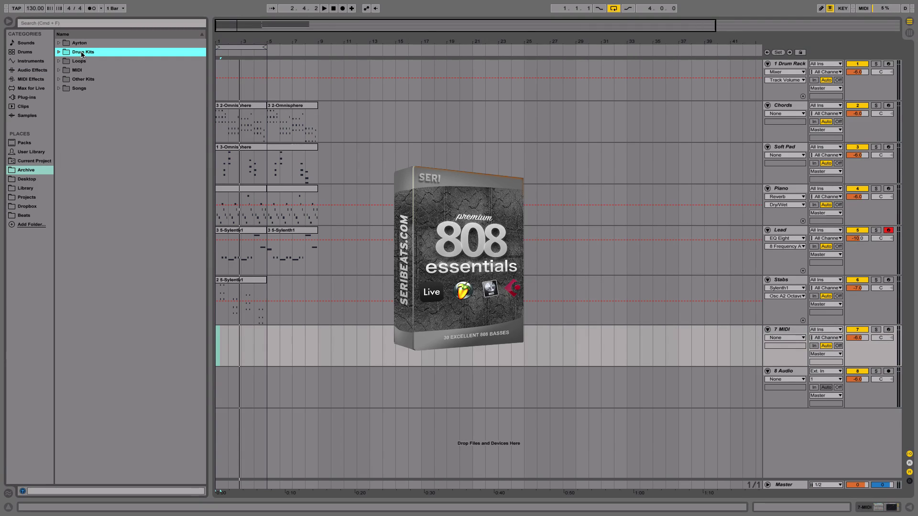
{"action": "key", "text": "Right"}
{"action": "key", "text": "Down"}
{"action": "key", "text": "Down"}
{"action": "key", "text": "Down"}
{"action": "key", "text": "Down"}
{"action": "key", "text": "Down"}
{"action": "key", "text": "Down"}
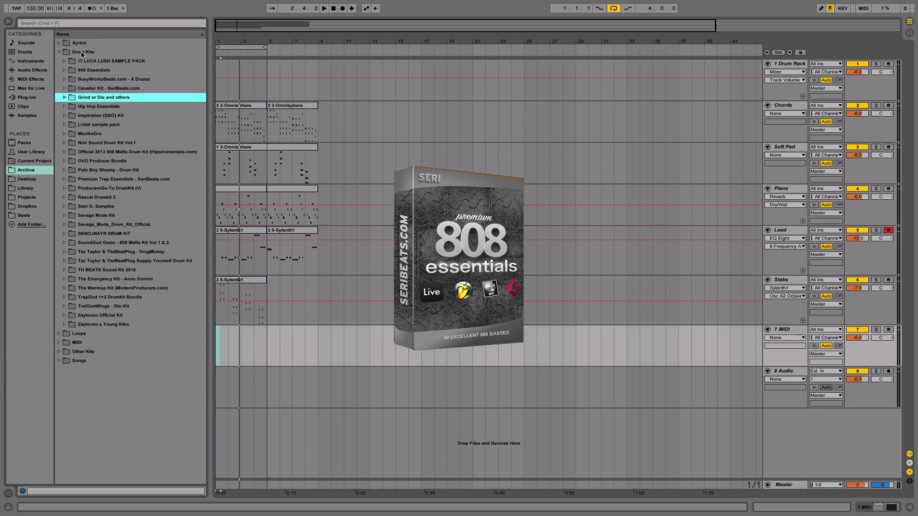
{"action": "key", "text": "Up"}
{"action": "key", "text": "Up"}
{"action": "key", "text": "Up"}
{"action": "key", "text": "Up"}
{"action": "key", "text": "Right"}
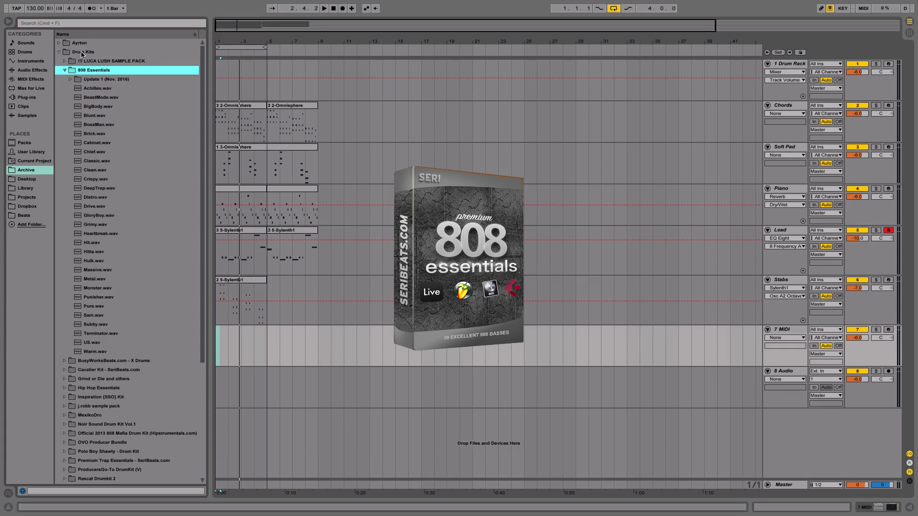
{"action": "key", "text": "Left"}
{"action": "key", "text": "Right"}
{"action": "key", "text": "Down"}
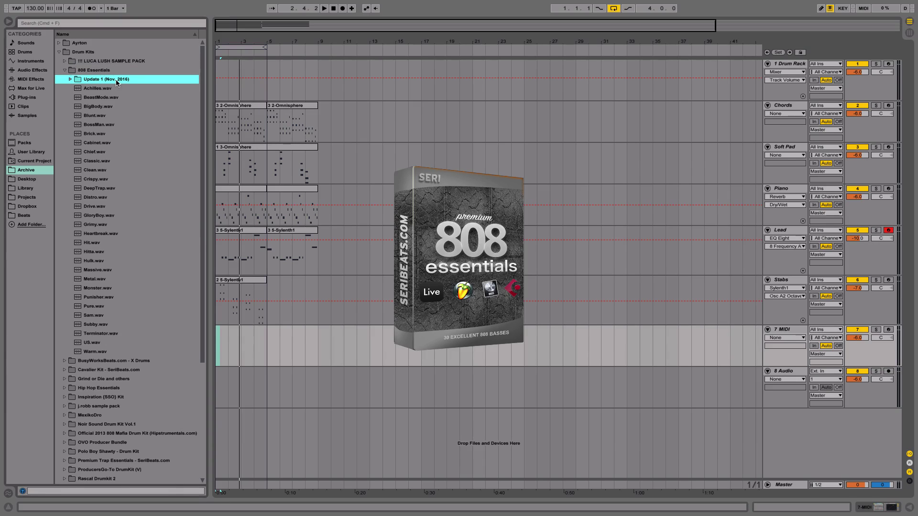
Audition the 808 samples in the Update 1 (Nov. 2016) folder, from Ayr.wav through Zay.wav.
{"action": "key", "text": "Right"}
{"action": "key", "text": "Down"}
{"action": "key", "text": "Down"}
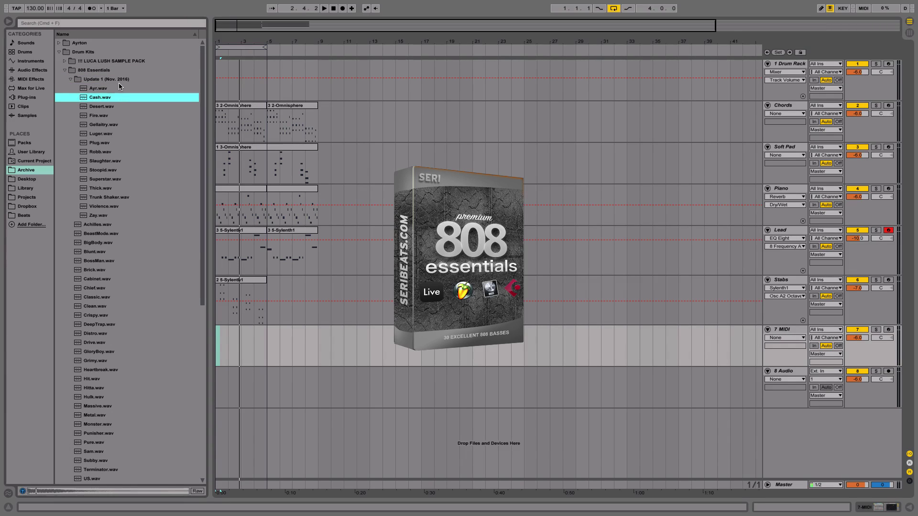
{"action": "key", "text": "Down"}
{"action": "key", "text": "Up"}
{"action": "key", "text": "Down"}
{"action": "key", "text": "Down"}
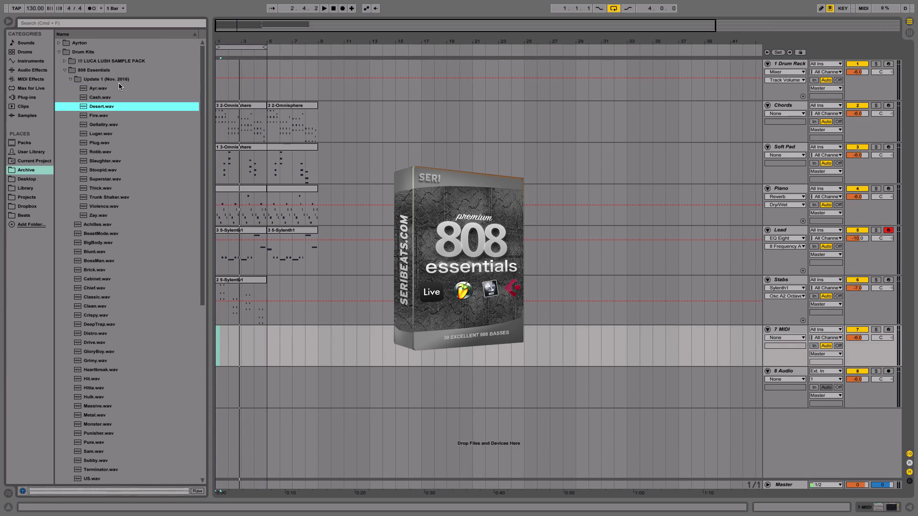
{"action": "key", "text": "Up"}
{"action": "key", "text": "Down"}
{"action": "key", "text": "Down"}
{"action": "key", "text": "Down"}
{"action": "key", "text": "Down"}
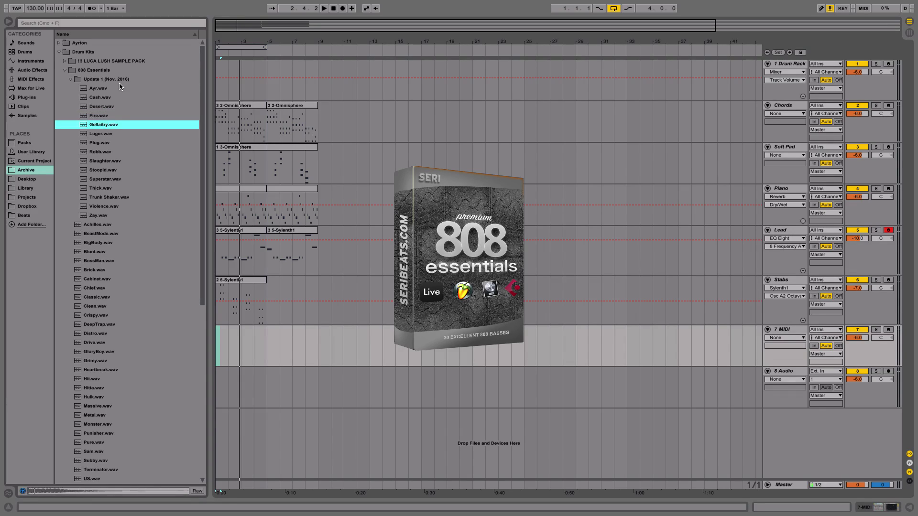
{"action": "key", "text": "Down"}
{"action": "key", "text": "Down"}
{"action": "key", "text": "Down"}
{"action": "key", "text": "Down"}
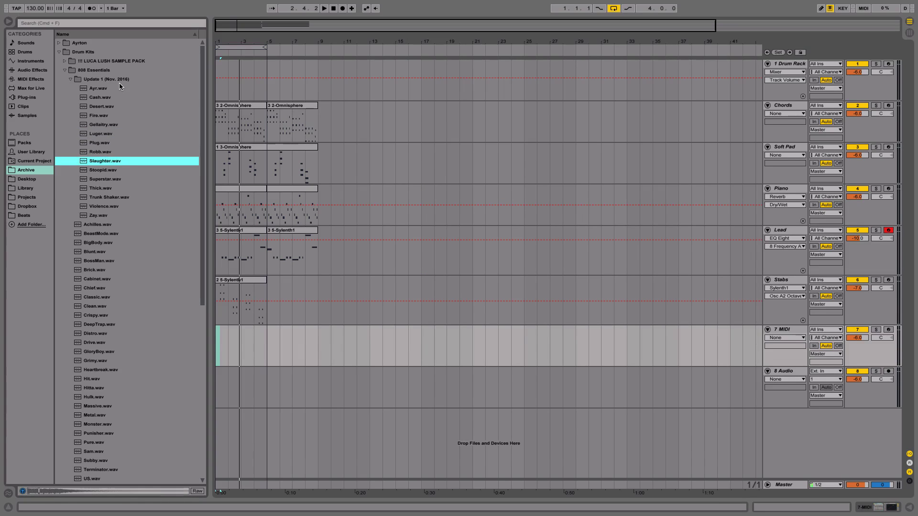
{"action": "key", "text": "Down"}
{"action": "key", "text": "Down"}
{"action": "key", "text": "Down"}
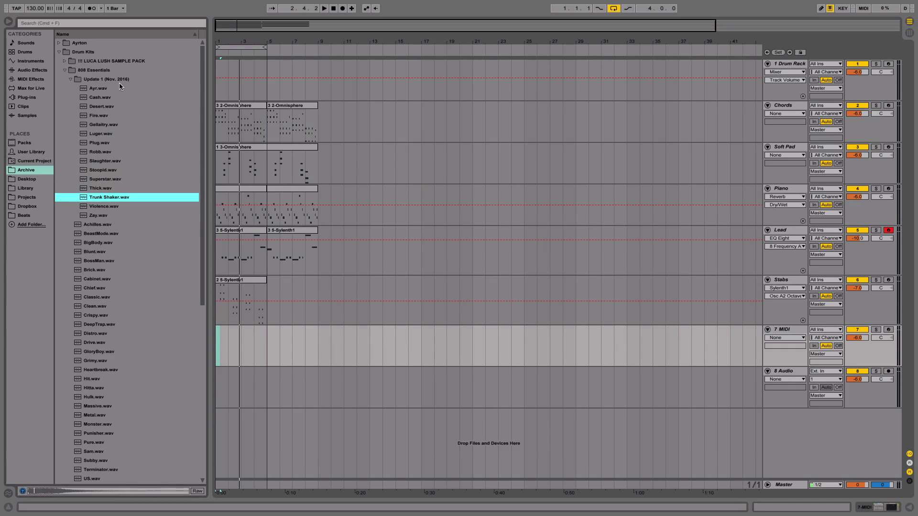
{"action": "key", "text": "Up"}
{"action": "key", "text": "Up"}
{"action": "key", "text": "Up"}
{"action": "key", "text": "Up"}
{"action": "key", "text": "Up"}
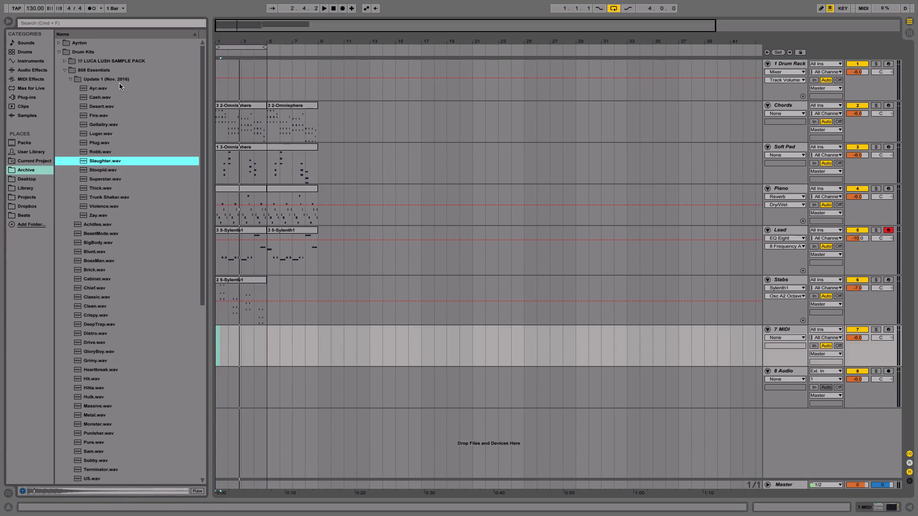
{"action": "key", "text": "Down"}
{"action": "key", "text": "Down"}
{"action": "key", "text": "Down"}
{"action": "key", "text": "Down"}
{"action": "key", "text": "Down"}
{"action": "key", "text": "Down"}
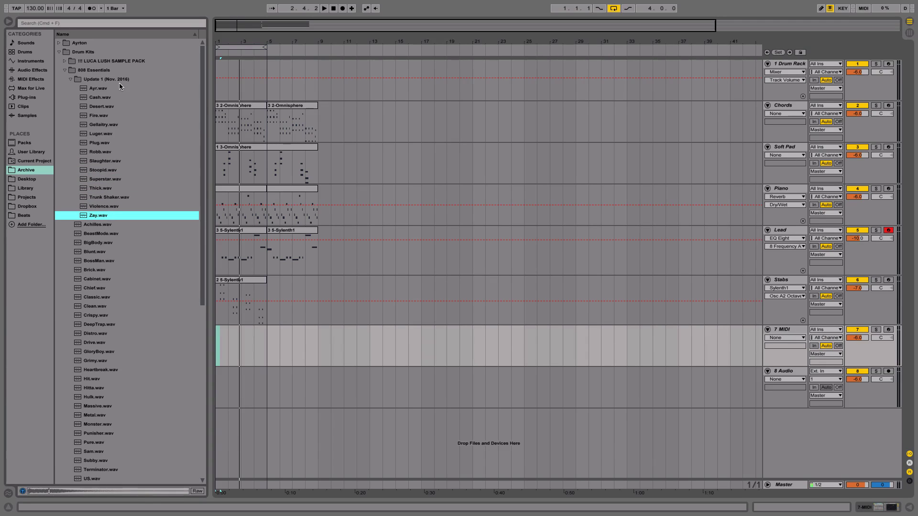
{"action": "key", "text": "Up"}
{"action": "key", "text": "Up"}
{"action": "key", "text": "Up"}
{"action": "key", "text": "Up"}
{"action": "key", "text": "Up"}
{"action": "key", "text": "Up"}
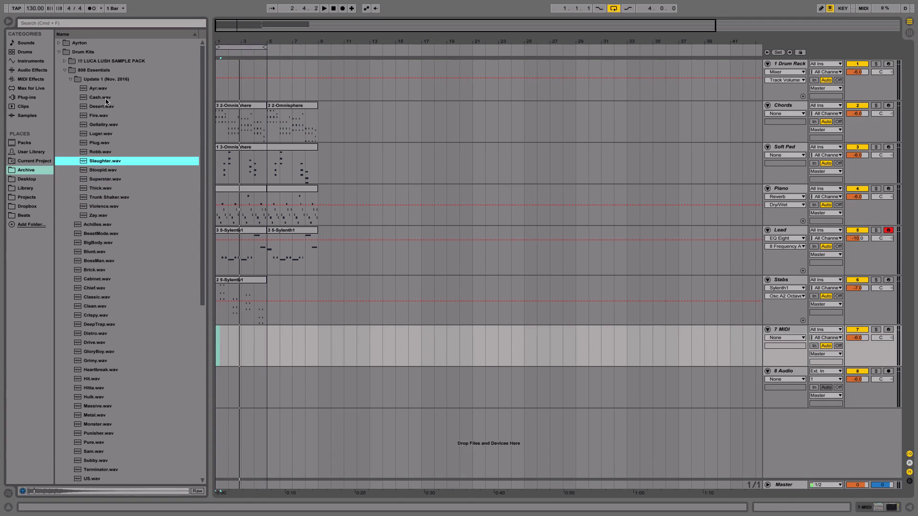
Review the contents of the 808 Essentials folder and its Update 1 (Nov. 2016) subfolder.
{"action": "left_click", "coordinate": [104, 107]}
{"action": "key", "text": "Left"}
{"action": "key", "text": "Left"}
{"action": "key", "text": "Left"}
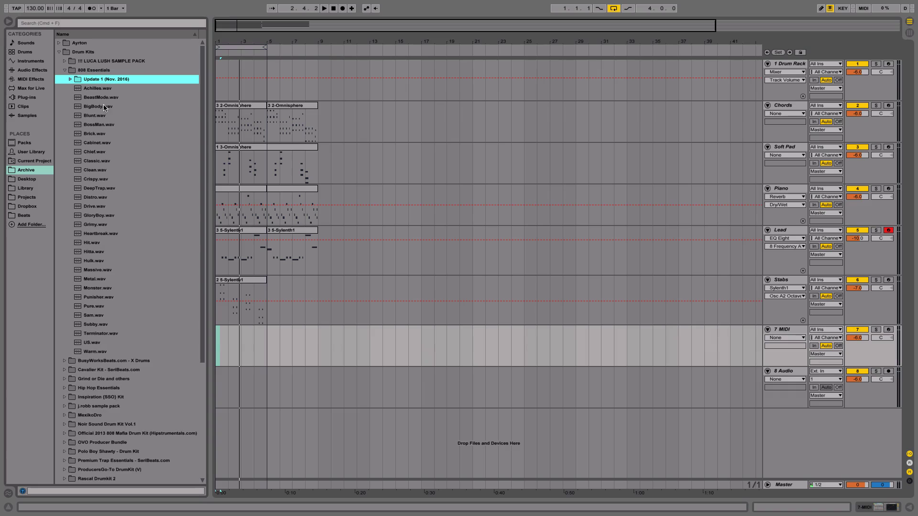
{"action": "key", "text": "Right"}
{"action": "key", "text": "Right"}
{"action": "key", "text": "Right"}
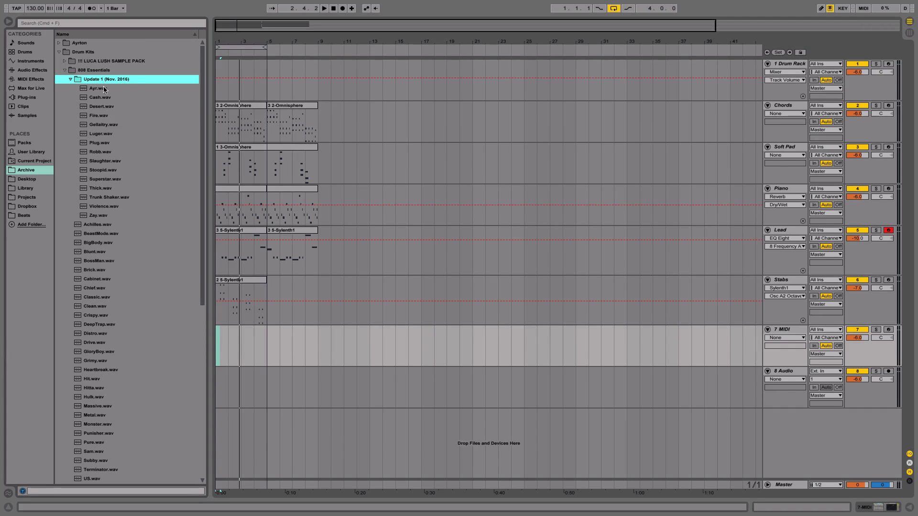
{"action": "key", "text": "Left"}
{"action": "left_click", "coordinate": [100, 72]}
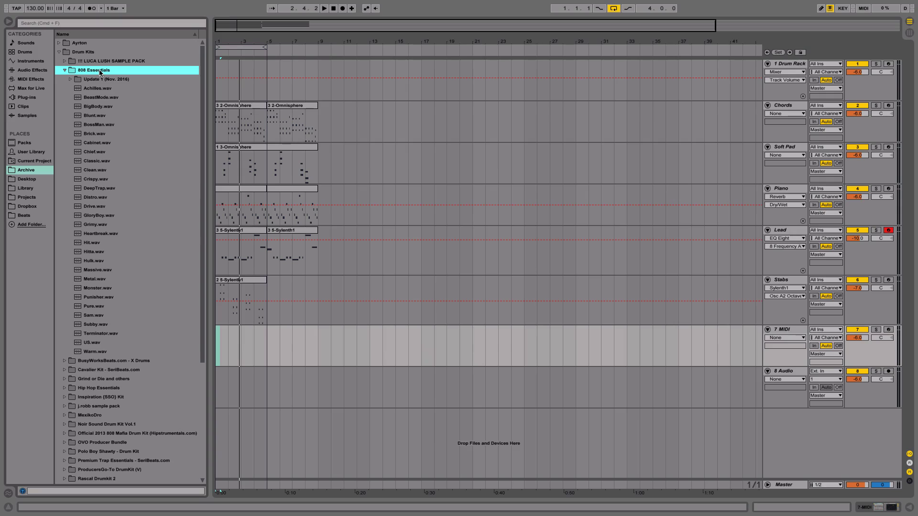
{"action": "left_click", "coordinate": [95, 83]}
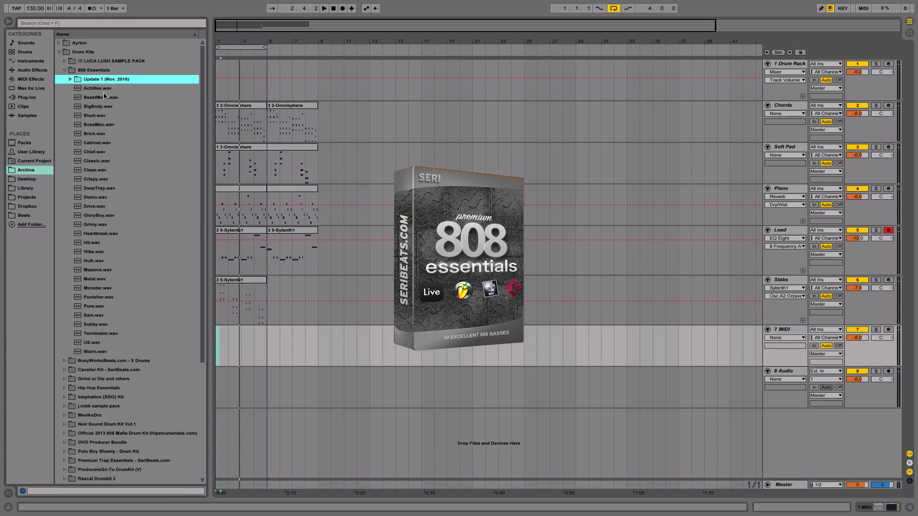
{"action": "key", "text": "Right"}
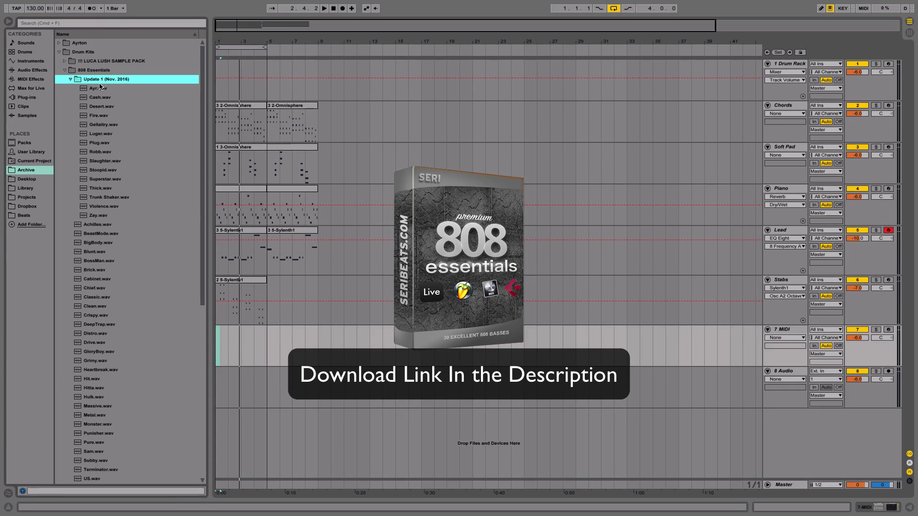
{"action": "key", "text": "Left"}
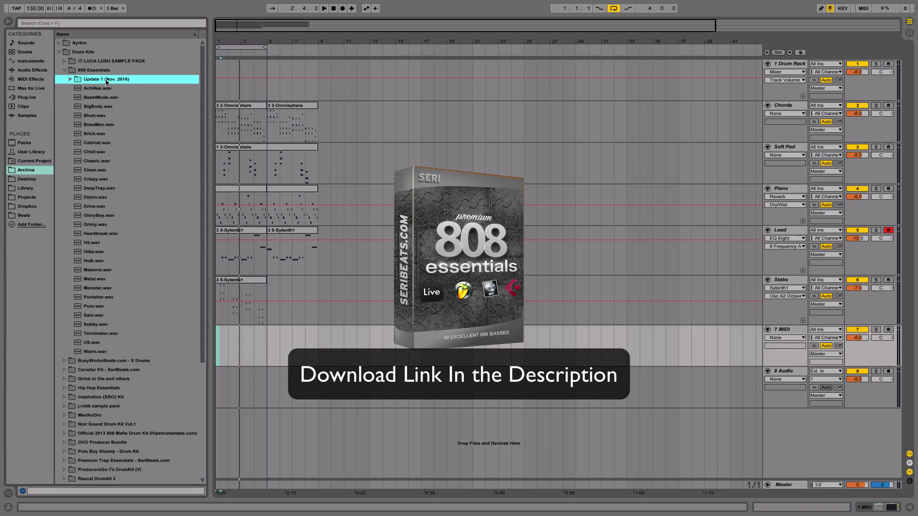
{"action": "key", "text": "Right"}
{"action": "key", "text": "Left"}
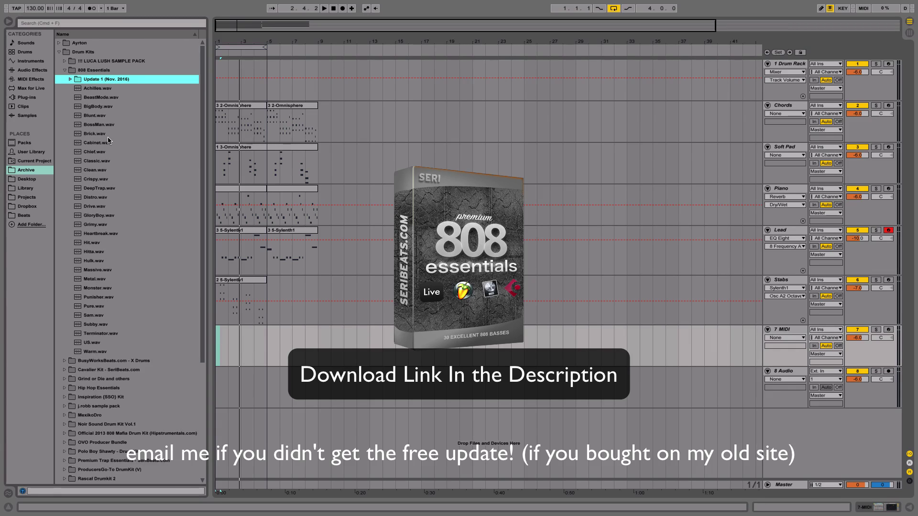
{"action": "key", "text": "Right"}
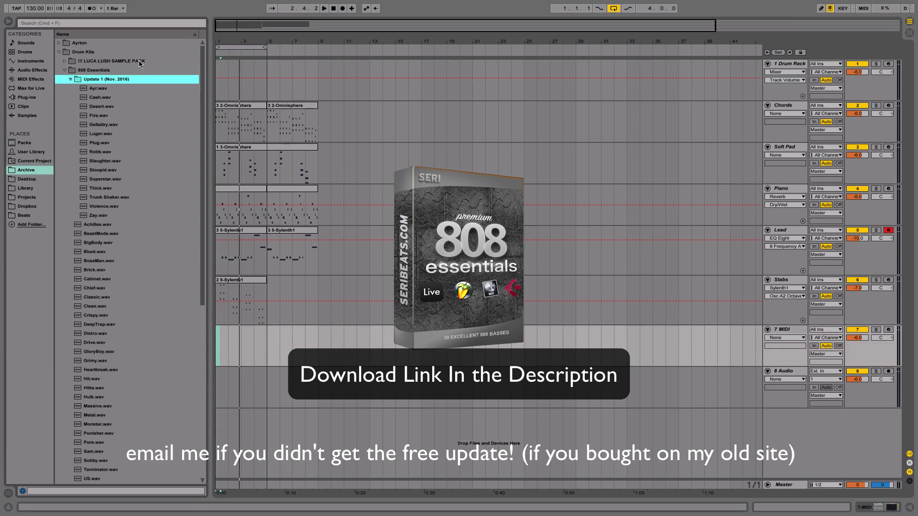
{"action": "left_click", "coordinate": [93, 71]}
{"action": "key", "text": "Left"}
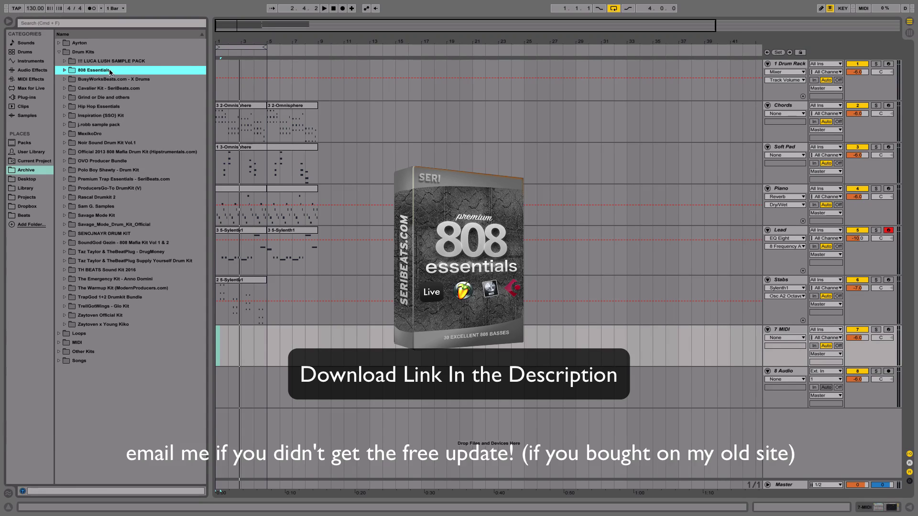
{"action": "key", "text": "Right"}
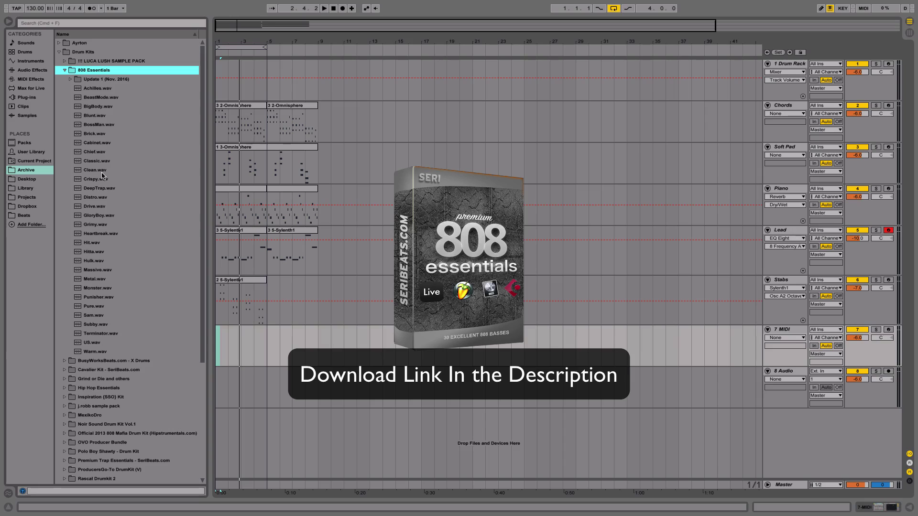
{"action": "key", "text": "Down"}
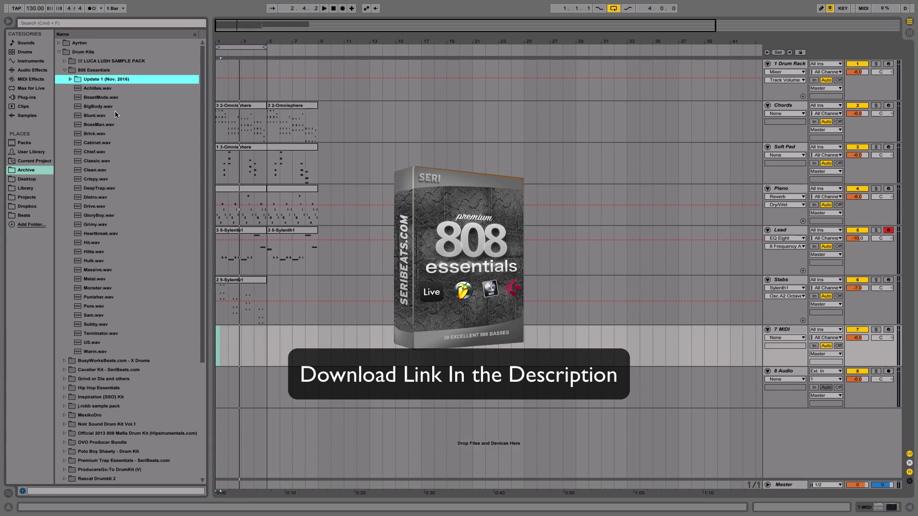
Load Desert 808.adg from the User Library's 808 Essentials folder onto the new MIDI track.
{"action": "left_click", "coordinate": [32, 151]}
{"action": "double_click", "coordinate": [106, 51]}
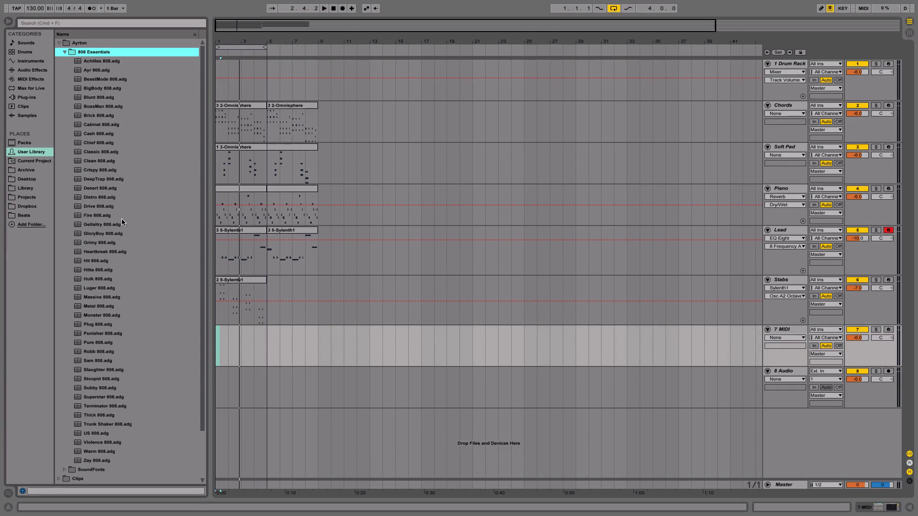
{"action": "left_click_drag", "start_coordinate": [114, 188], "coordinate": [242, 326]}
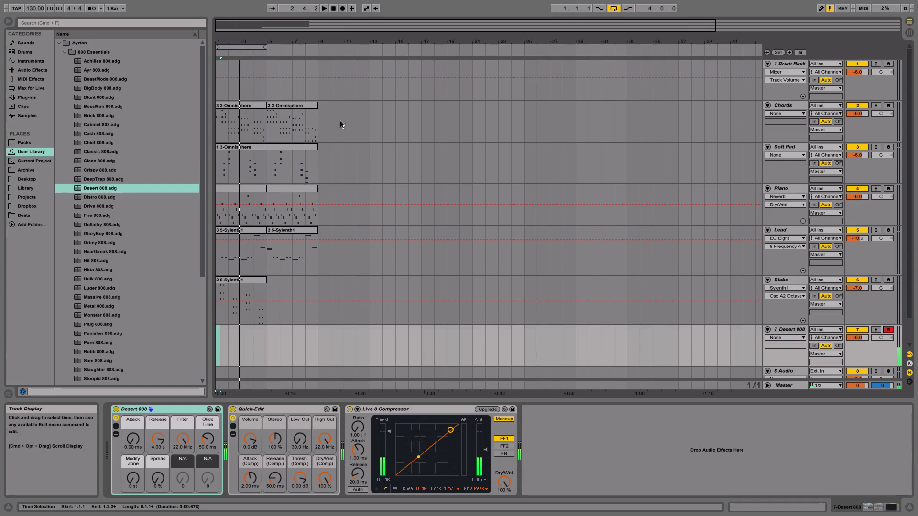
Set the volume of the 7 Desert 808 track to 0 dB.
{"action": "left_click_drag", "start_coordinate": [260, 43], "coordinate": [314, 71]}
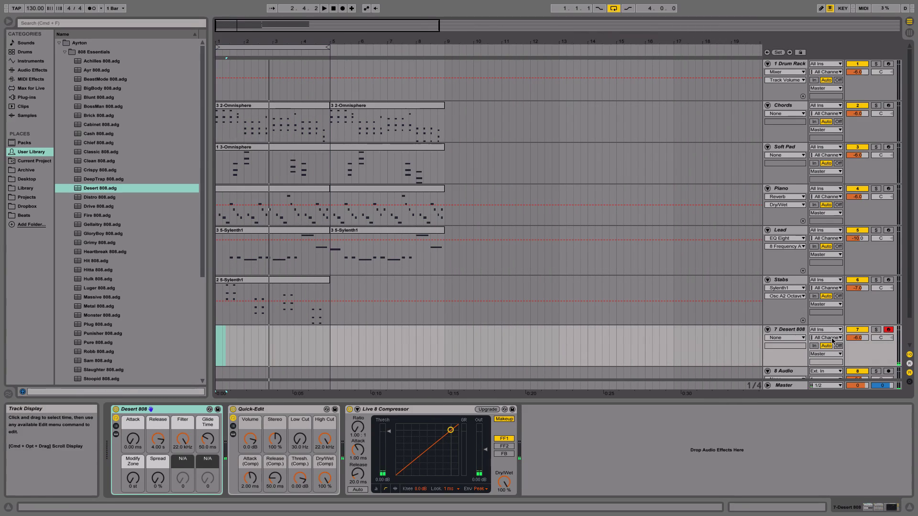
{"action": "right_click", "coordinate": [857, 338]}
{"action": "left_click", "coordinate": [820, 367]}
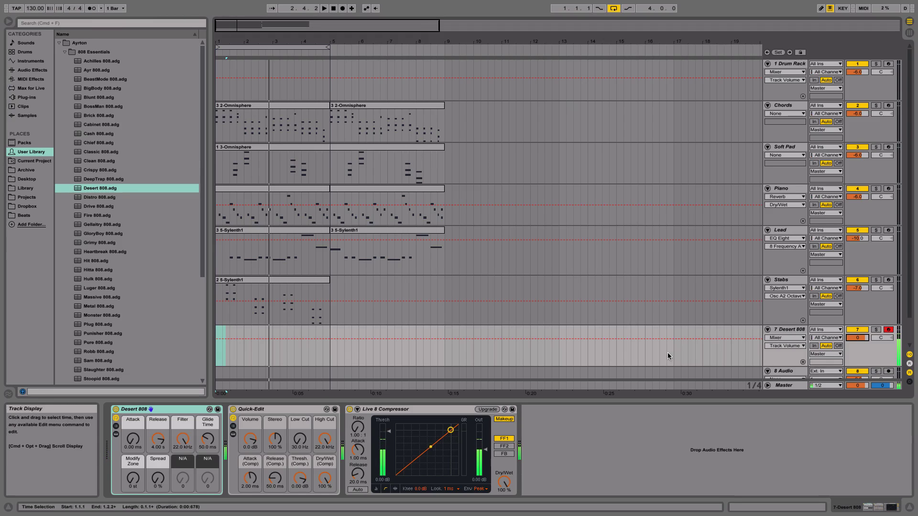
{"action": "left_click_drag", "start_coordinate": [313, 41], "coordinate": [313, 44]}
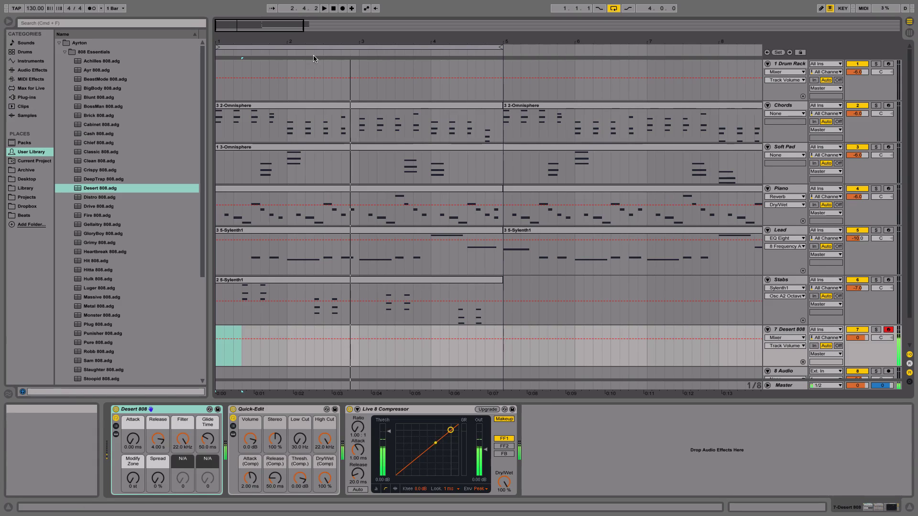
Set the Desert 808 rack's Attack to 38 ms, hide its devices, and return the insert marker to the arrangement's start.
{"action": "left_click_drag", "start_coordinate": [133, 439], "coordinate": [133, 424]}
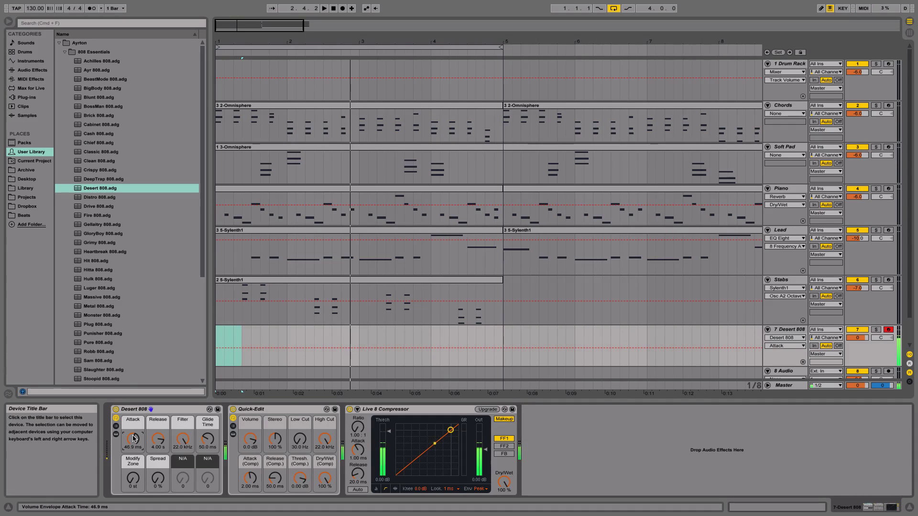
{"action": "left_click_drag", "start_coordinate": [133, 436], "coordinate": [133, 457]}
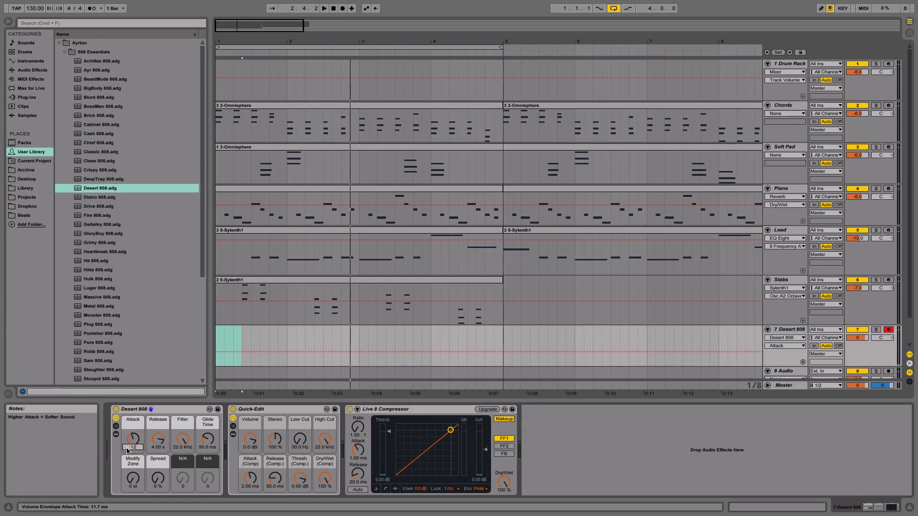
{"action": "key", "text": "Return"}
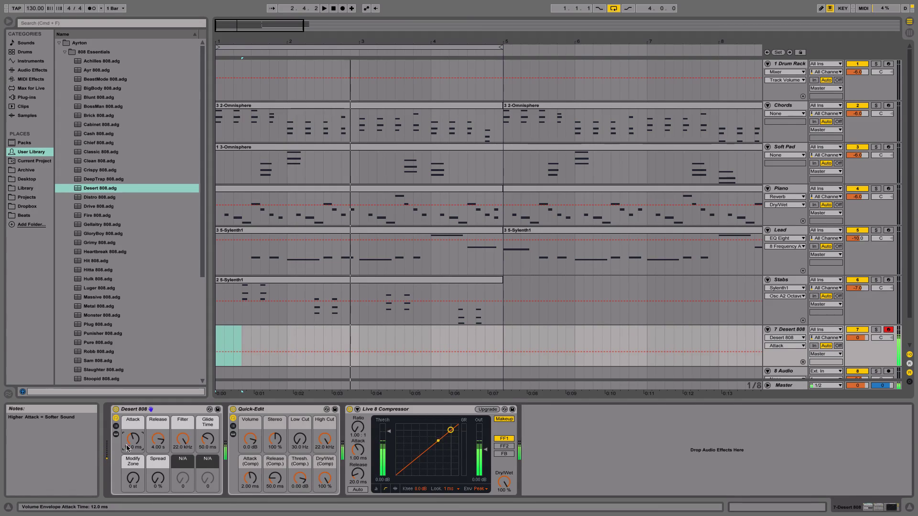
{"action": "left_click_drag", "start_coordinate": [127, 448], "coordinate": [127, 433]}
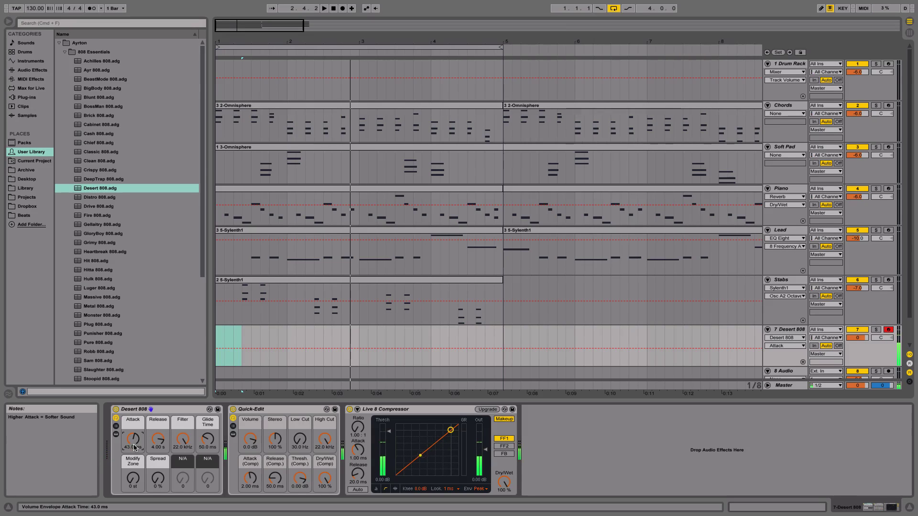
{"action": "type", "text": "3"}
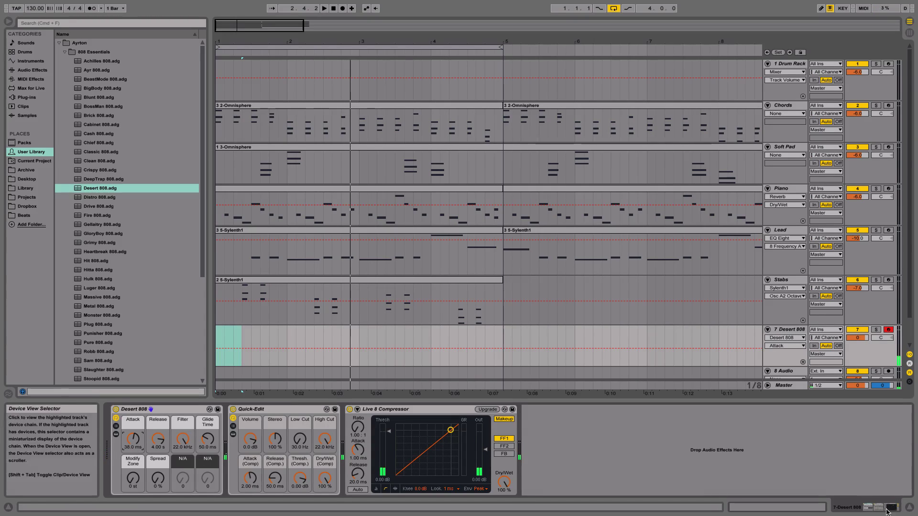
{"action": "left_click", "coordinate": [892, 508]}
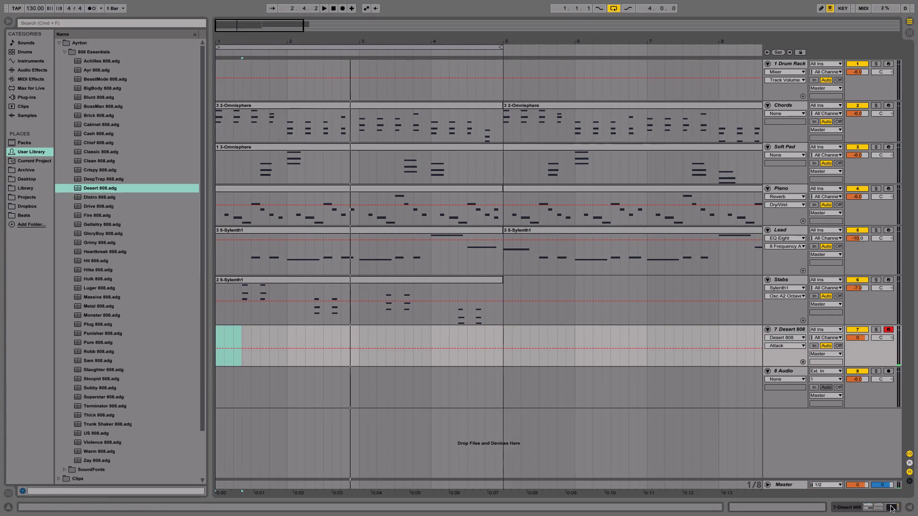
{"action": "key", "text": "space"}
{"action": "left_click", "coordinate": [225, 335]}
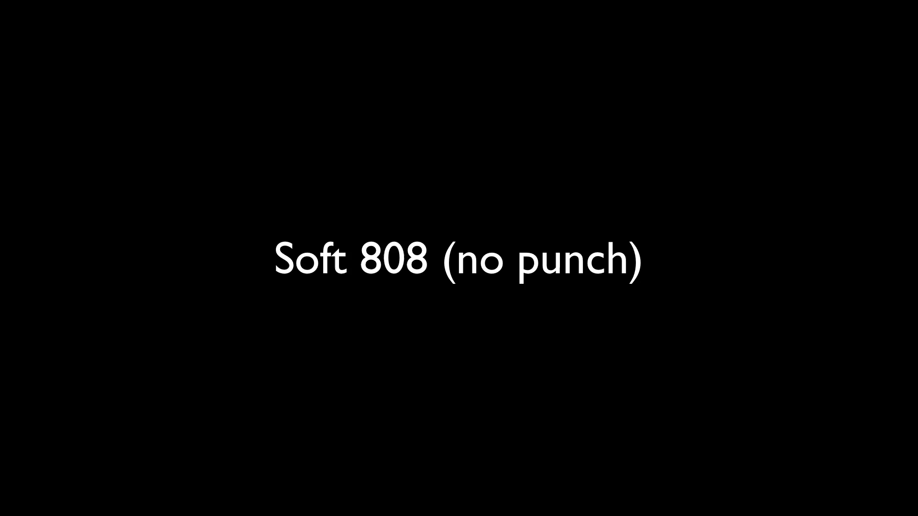
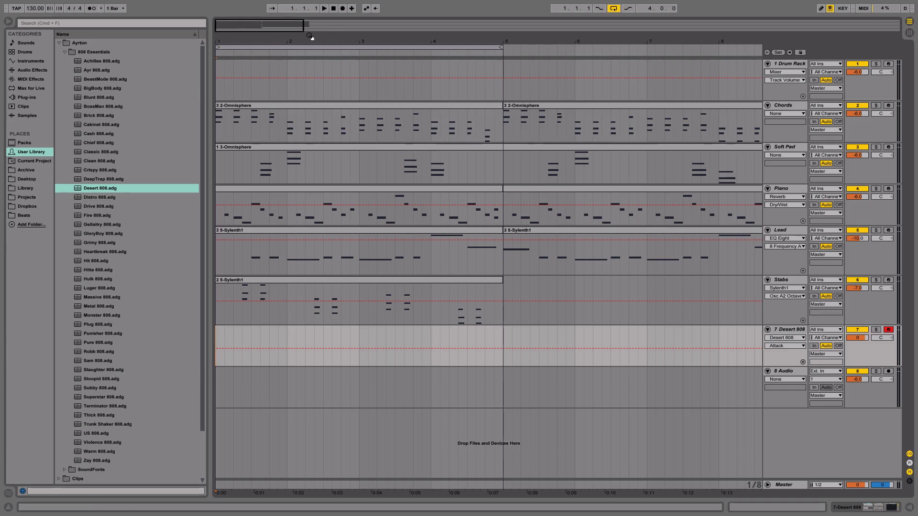
Show the devices of the 1 Drum Rack track and switch the browser to the Archive place.
{"action": "scroll", "coordinate": [664, 211], "scroll_direction": "right", "scroll_amount": 5}
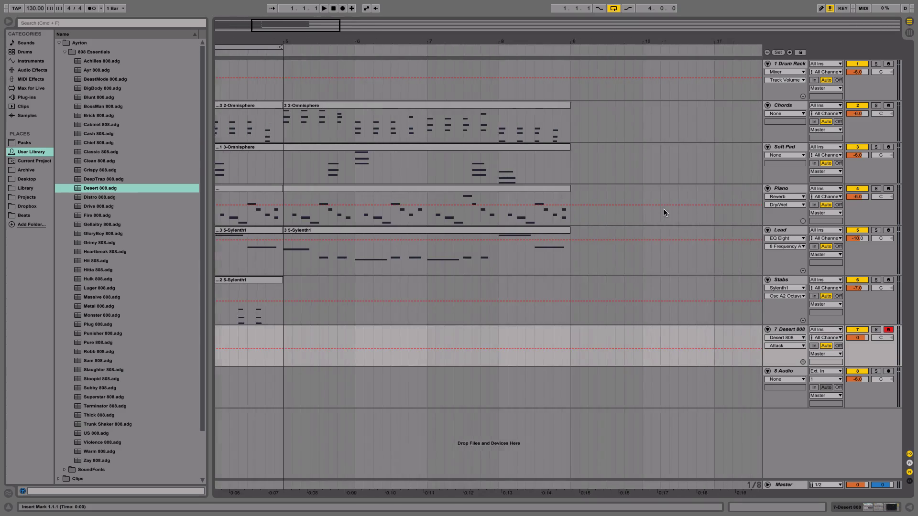
{"action": "scroll", "coordinate": [664, 211], "scroll_direction": "left", "scroll_amount": 5}
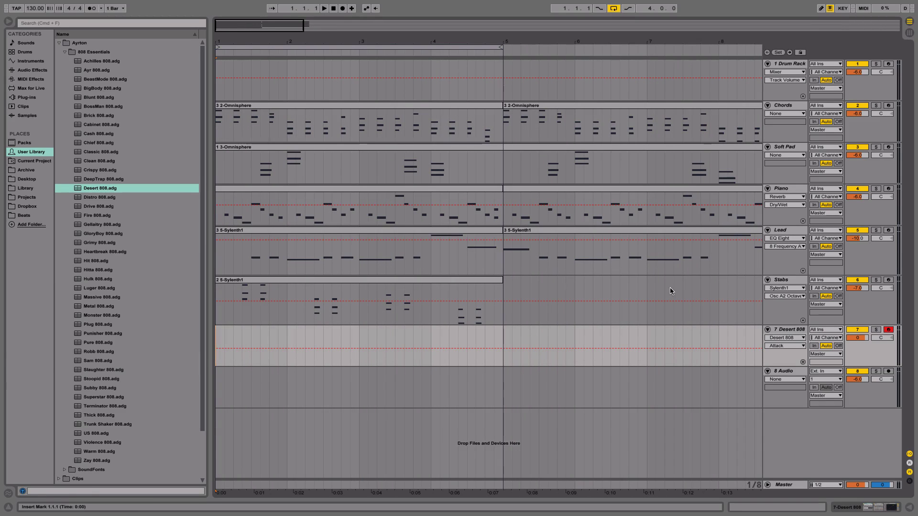
{"action": "double_click", "coordinate": [787, 64]}
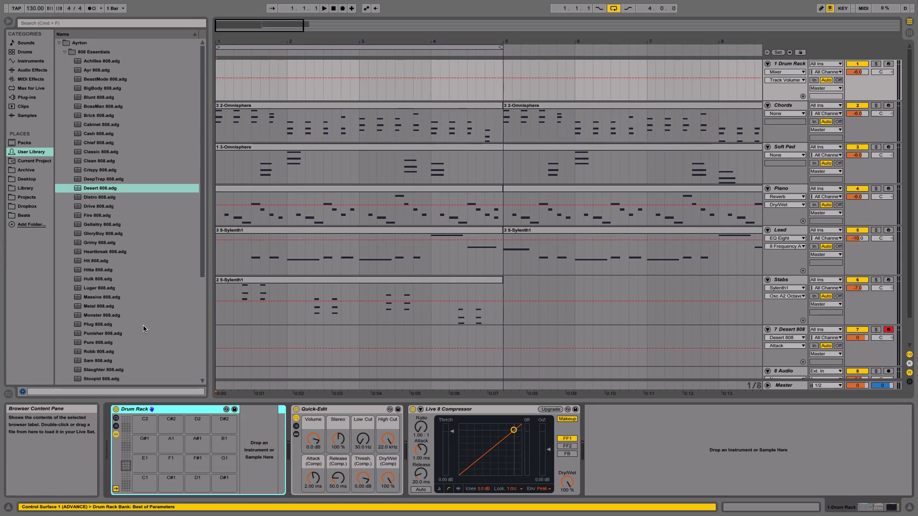
{"action": "left_click", "coordinate": [26, 170]}
{"action": "left_click", "coordinate": [91, 70]}
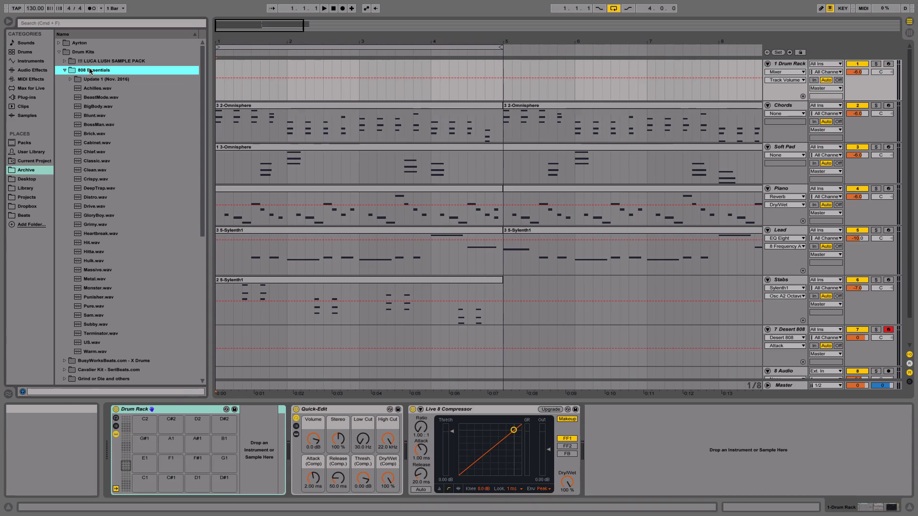
Collapse the 808 Essentials folder and expand the Premium Trap Essentials - SeriBeats.com kit within Drum Kits.
{"action": "key", "text": "Left"}
{"action": "key", "text": "Down"}
{"action": "key", "text": "Down"}
{"action": "key", "text": "Down"}
{"action": "key", "text": "Down"}
{"action": "key", "text": "Down"}
{"action": "key", "text": "Down"}
{"action": "key", "text": "Down"}
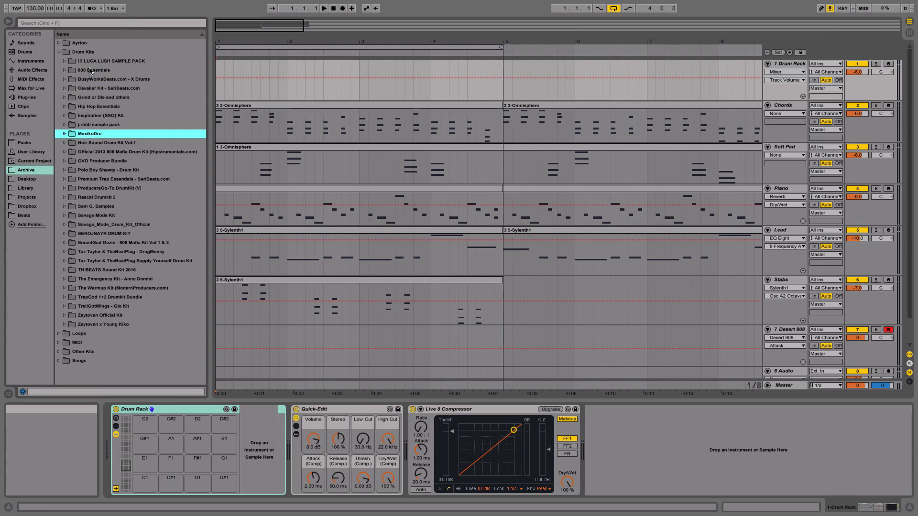
{"action": "key", "text": "Down"}
{"action": "key", "text": "Down"}
{"action": "key", "text": "Down"}
{"action": "key", "text": "Down"}
{"action": "key", "text": "Down"}
{"action": "key", "text": "Down"}
{"action": "key", "text": "Down"}
{"action": "key", "text": "Down"}
{"action": "key", "text": "Down"}
{"action": "key", "text": "Down"}
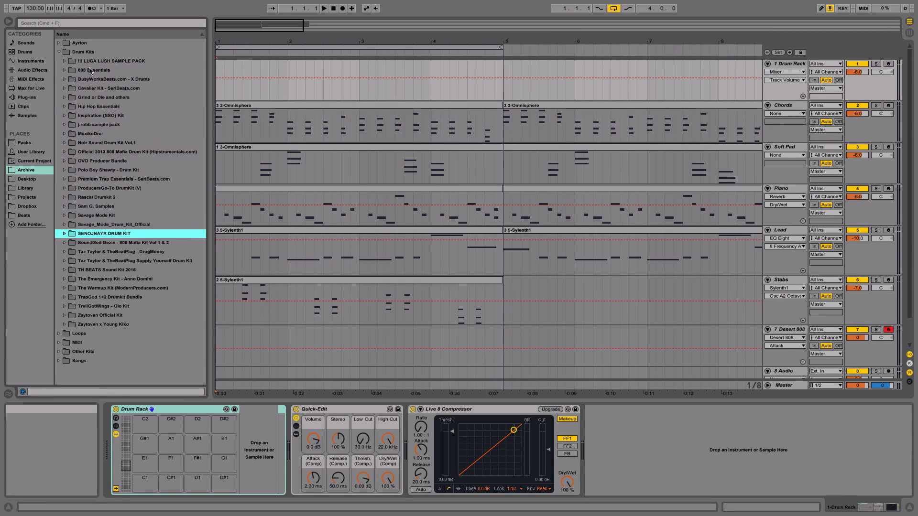
{"action": "key", "text": "Up"}
{"action": "key", "text": "Up"}
{"action": "key", "text": "Up"}
{"action": "key", "text": "Up"}
{"action": "key", "text": "Up"}
{"action": "key", "text": "Up"}
{"action": "key", "text": "Up"}
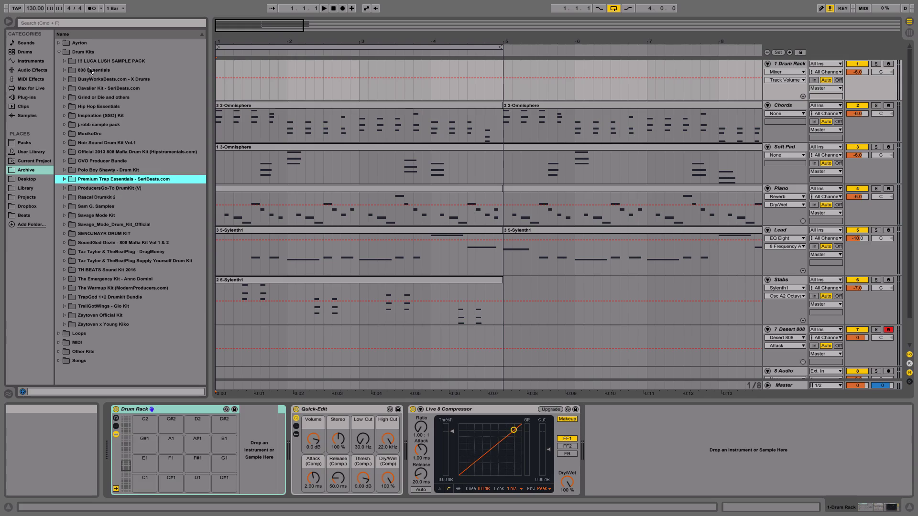
{"action": "key", "text": "Right"}
Expand the Snares - 50 folder inside the Premium Trap Essentials kit.
{"action": "key", "text": "Down"}
{"action": "key", "text": "Down"}
{"action": "key", "text": "Down"}
{"action": "key", "text": "Down"}
{"action": "key", "text": "Down"}
{"action": "key", "text": "Down"}
{"action": "key", "text": "Down"}
{"action": "key", "text": "Down"}
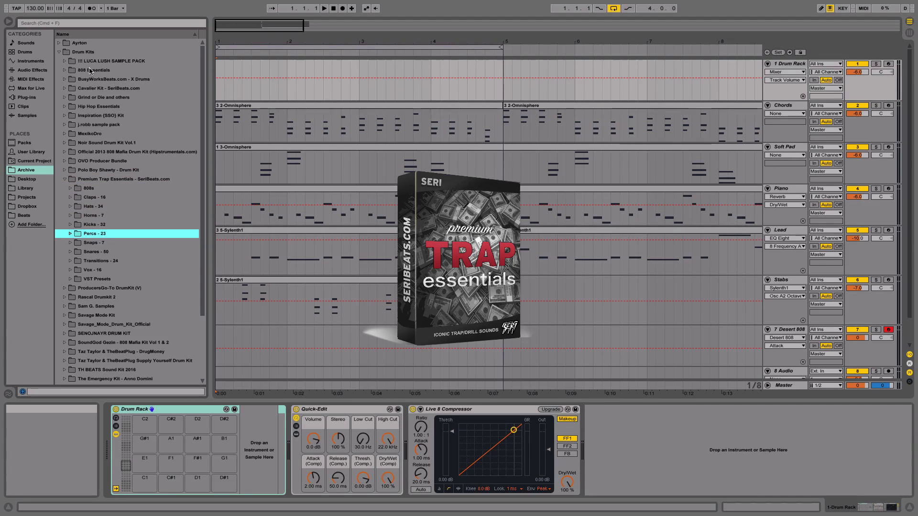
{"action": "key", "text": "Right"}
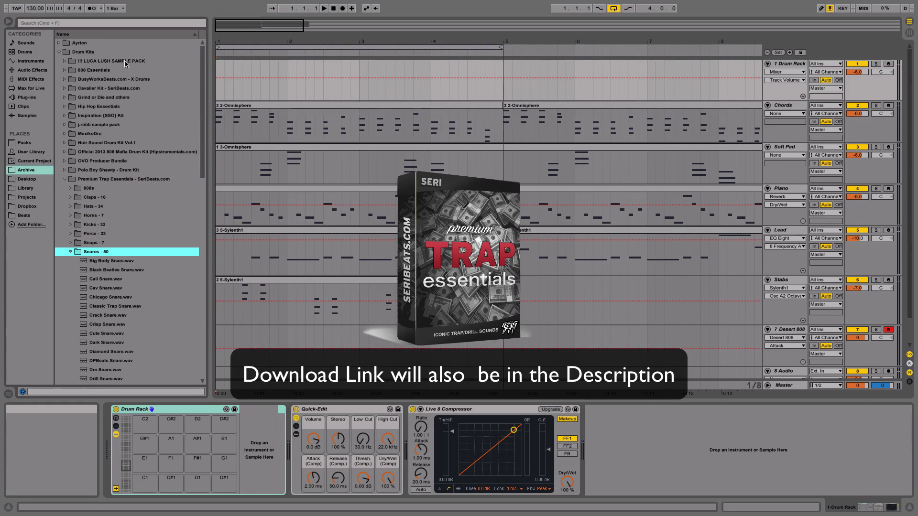
Audition DPBeats Snare.wav and load it onto the Drum Rack's C#1 pad.
{"action": "scroll", "coordinate": [129, 286], "scroll_direction": "down", "scroll_amount": 5}
{"action": "left_click", "coordinate": [120, 280]}
{"action": "left_click", "coordinate": [119, 271]}
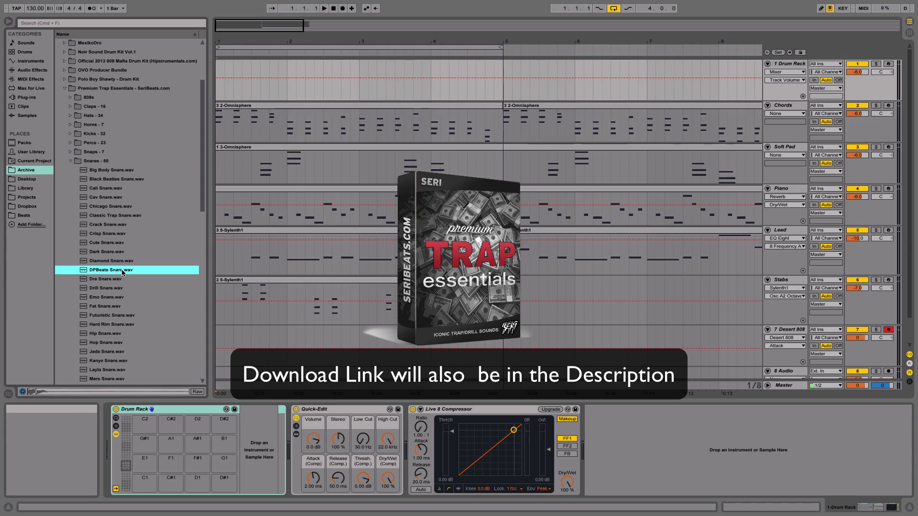
{"action": "left_click_drag", "start_coordinate": [180, 312], "coordinate": [170, 481]}
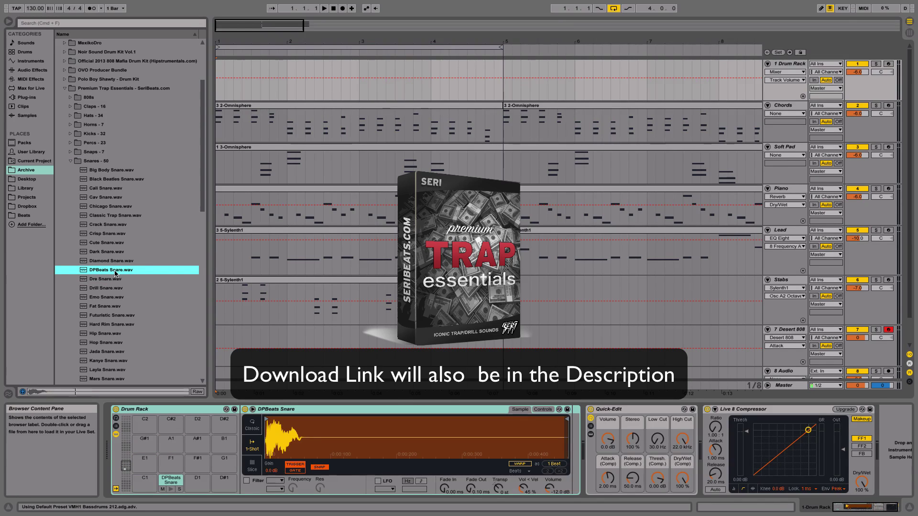
Audition the snares from Classic Trap Snare.wav up to Cali Snare.wav and look through the rest of the snare samples.
{"action": "scroll", "coordinate": [146, 253], "scroll_direction": "down", "scroll_amount": 2}
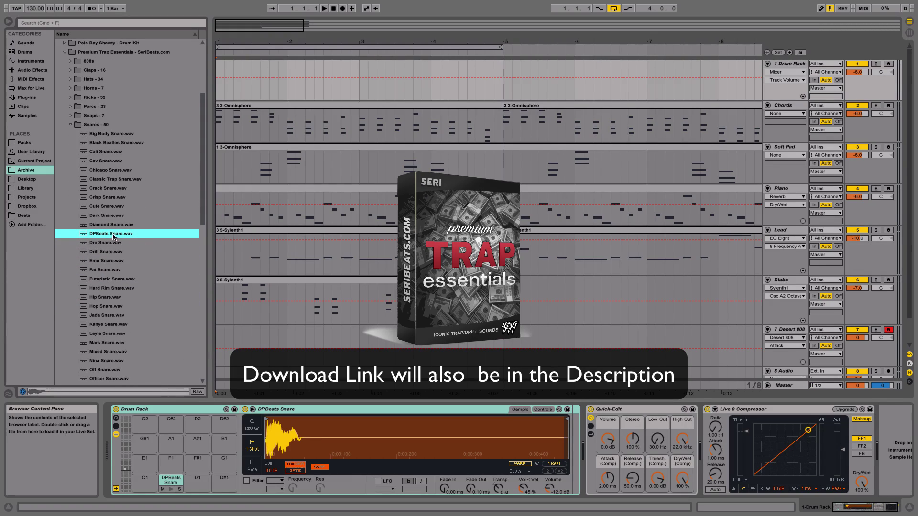
{"action": "left_click", "coordinate": [121, 180]}
{"action": "key", "text": "Up"}
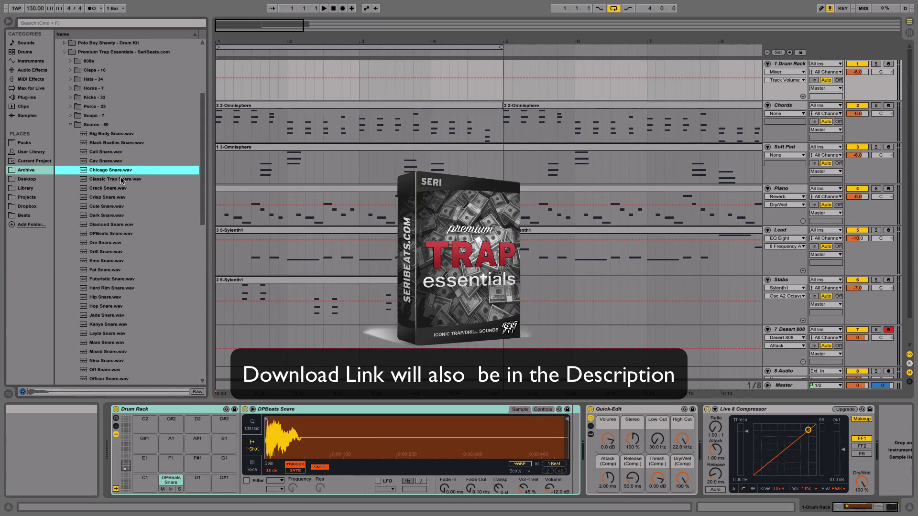
{"action": "key", "text": "Up"}
{"action": "key", "text": "Up"}
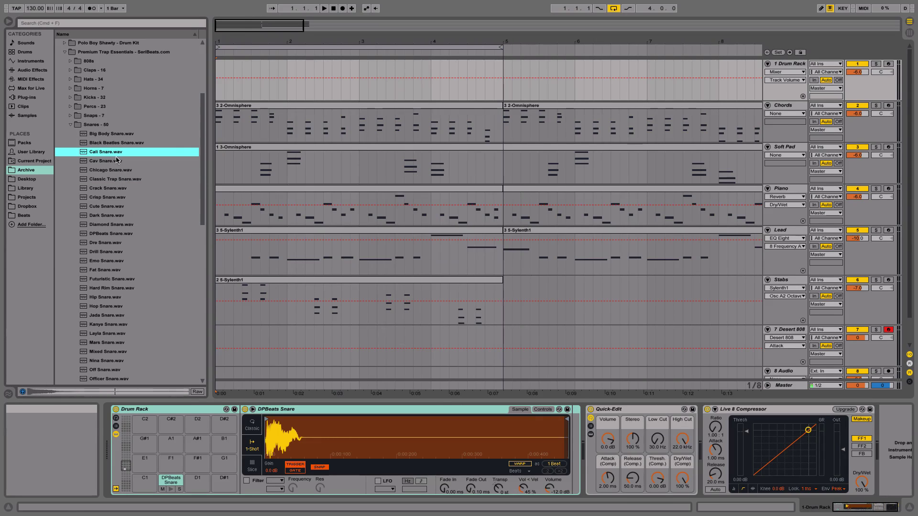
{"action": "scroll", "coordinate": [116, 161], "scroll_direction": "down", "scroll_amount": 5}
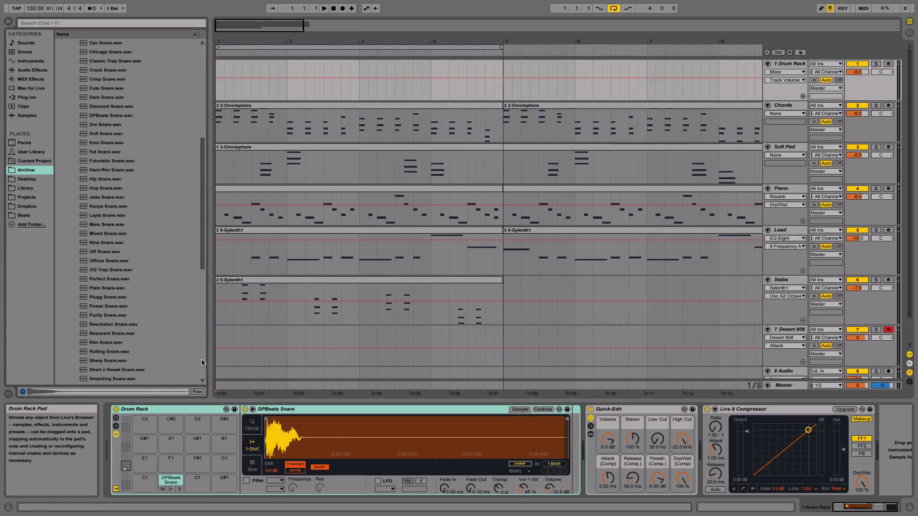
{"action": "scroll", "coordinate": [154, 316], "scroll_direction": "up", "scroll_amount": 6}
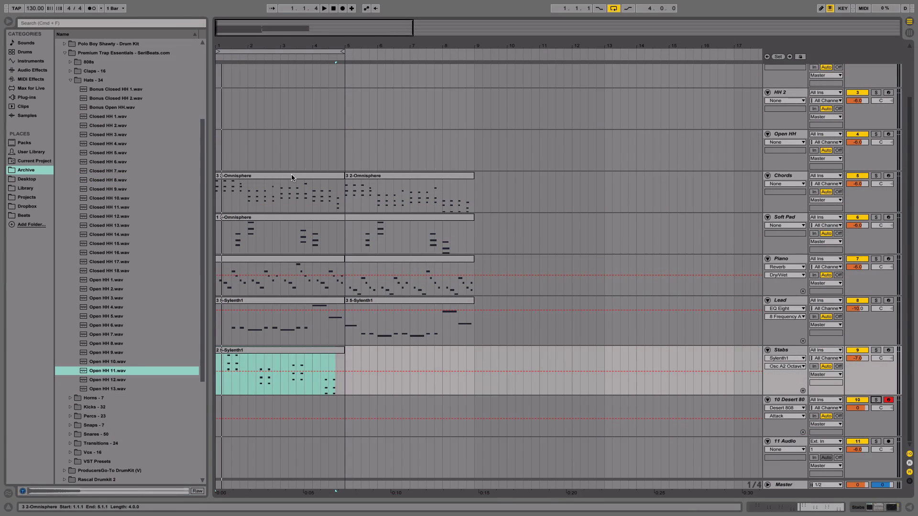
Open the first Chords clip and transpose all its notes down three semitones.
{"action": "left_click", "coordinate": [300, 177]}
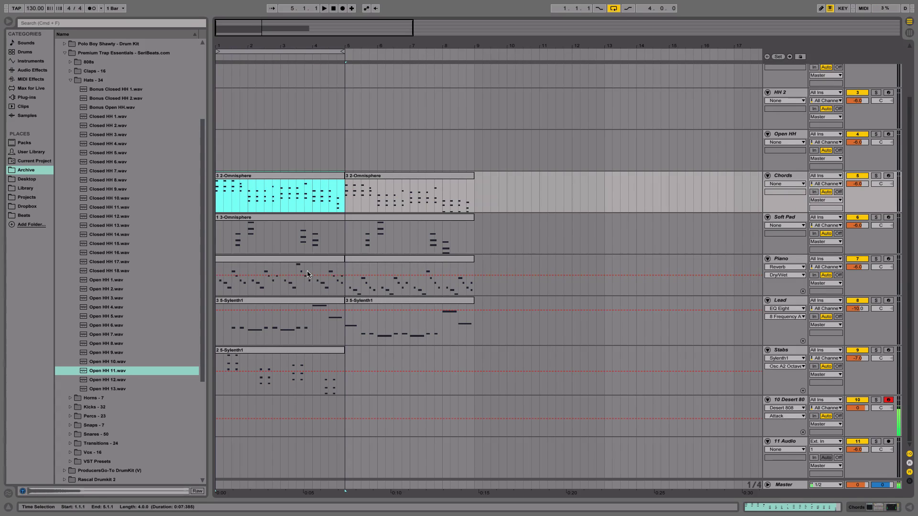
{"action": "double_click", "coordinate": [293, 183]}
{"action": "left_click", "coordinate": [376, 345]}
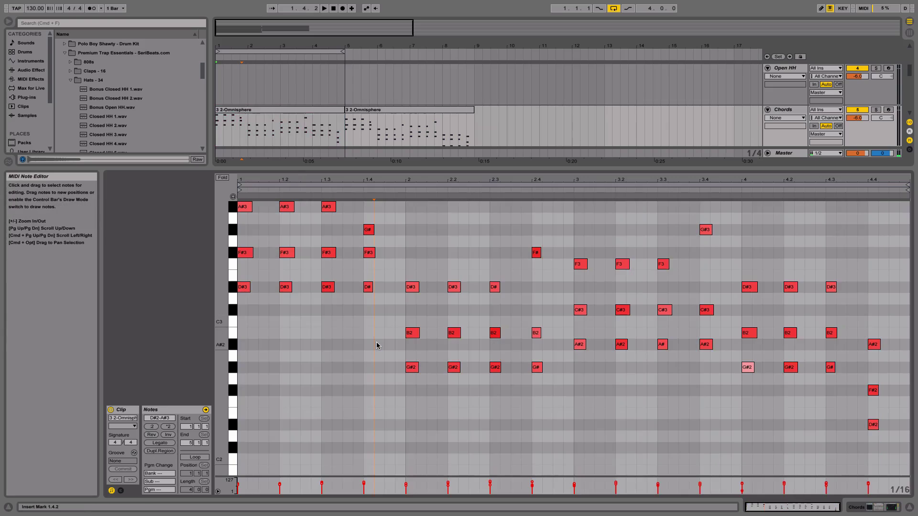
{"action": "key", "text": "super+a"}
{"action": "key", "text": "Down"}
{"action": "key", "text": "Down"}
{"action": "key", "text": "Down"}
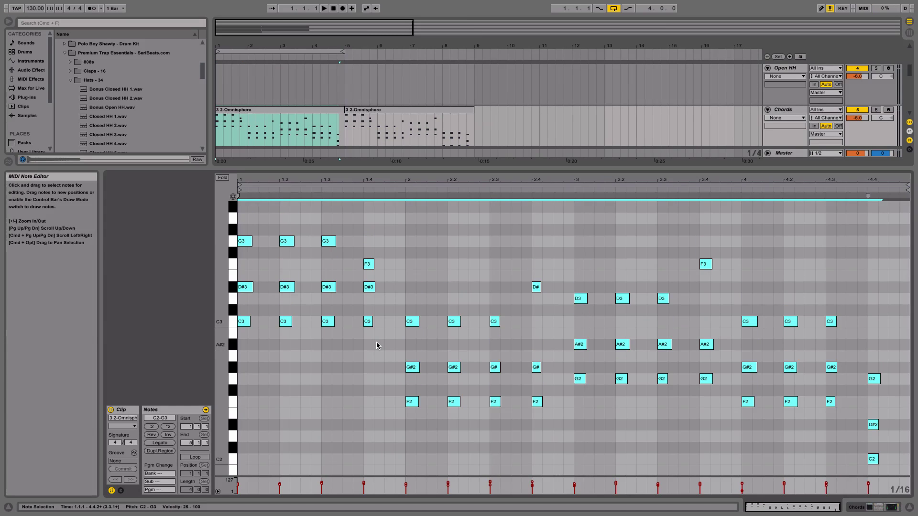
Transpose the chord notes back up three semitones and close the note editor.
{"action": "key", "text": "Up"}
{"action": "key", "text": "Up"}
{"action": "key", "text": "Up"}
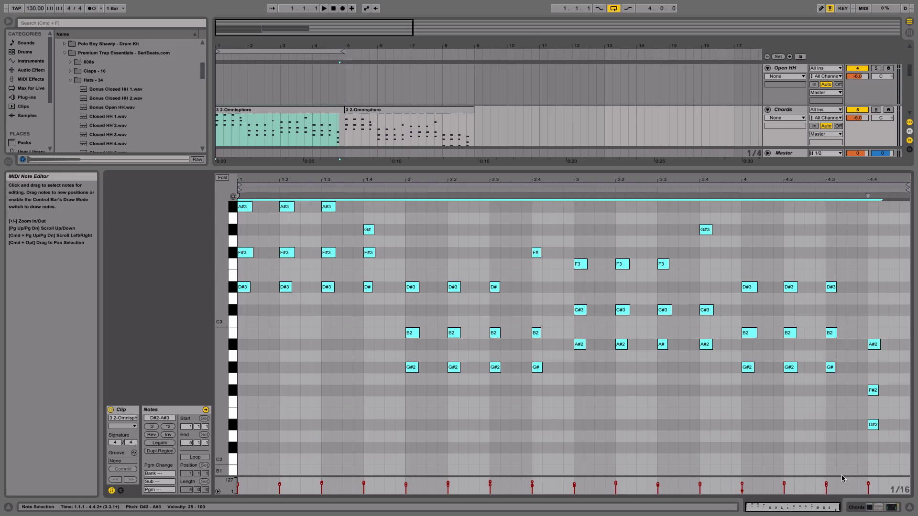
{"action": "left_click", "coordinate": [909, 507]}
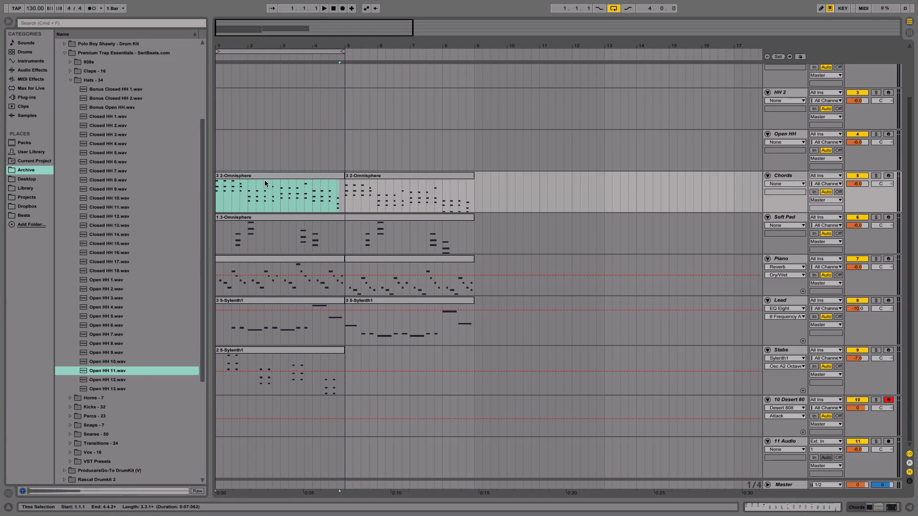
Review the notes of the Soft Pad clip and the first Piano clip, closing each, and play the arrangement.
{"action": "double_click", "coordinate": [278, 219]}
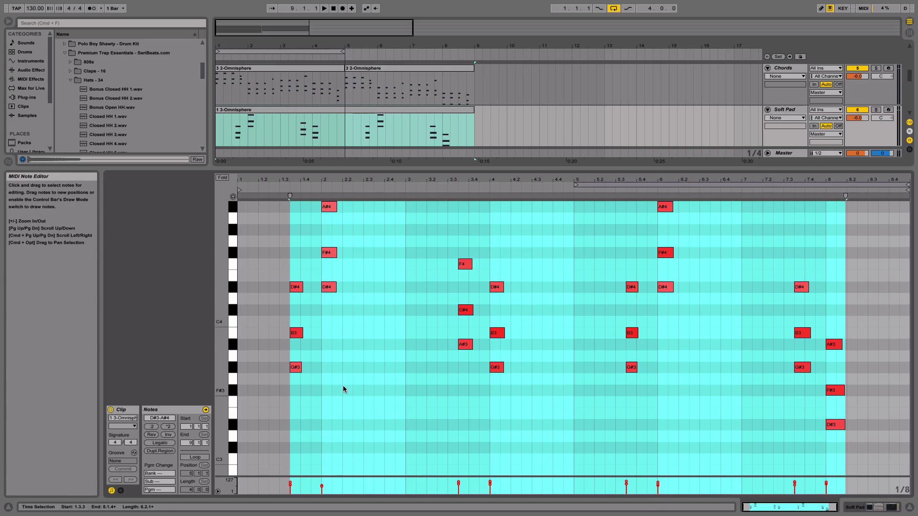
{"action": "left_click", "coordinate": [909, 506]}
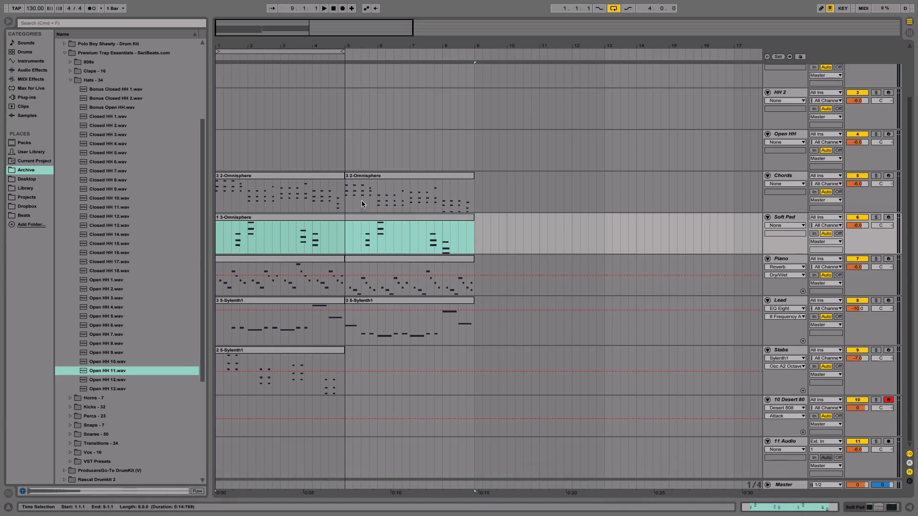
{"action": "double_click", "coordinate": [286, 257]}
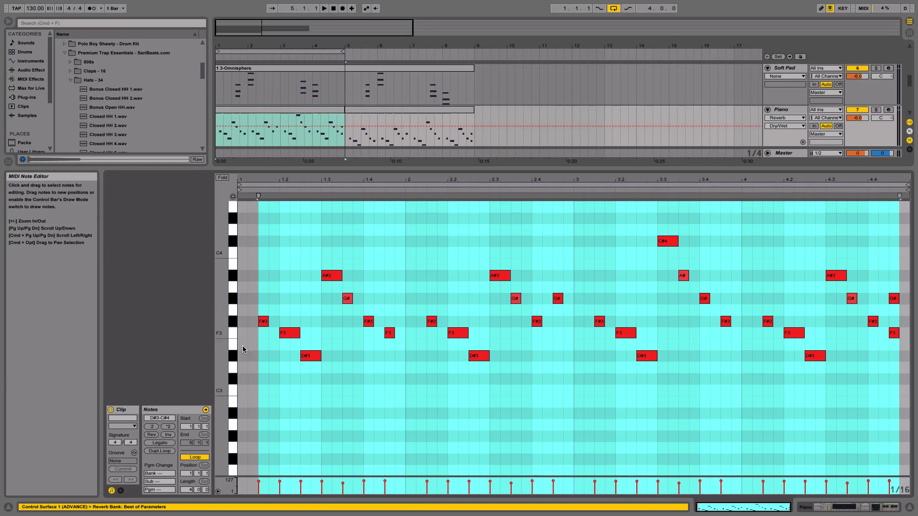
{"action": "scroll", "coordinate": [452, 345], "scroll_direction": "up", "scroll_amount": 1}
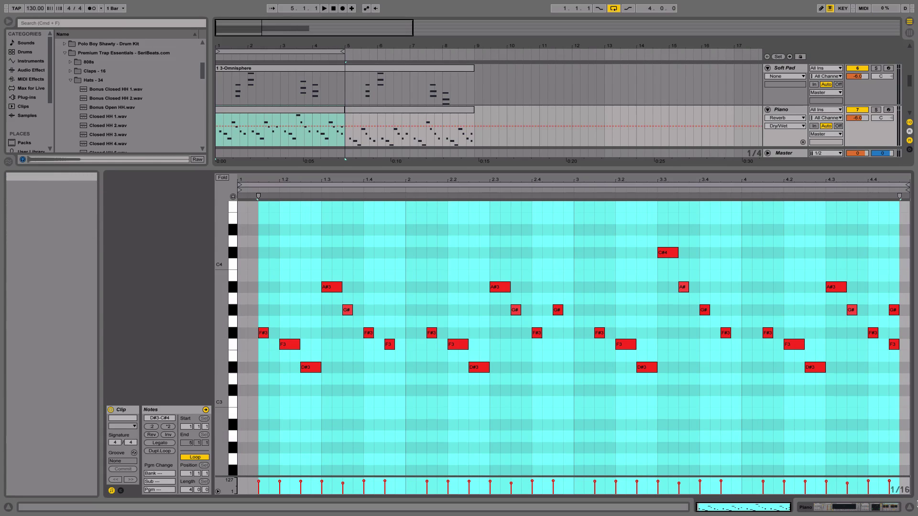
{"action": "left_click", "coordinate": [909, 507]}
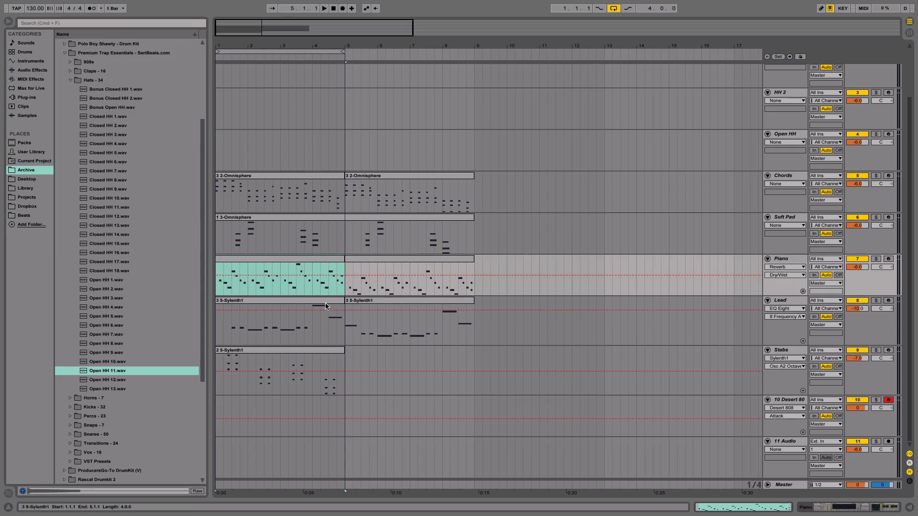
{"action": "key", "text": "space"}
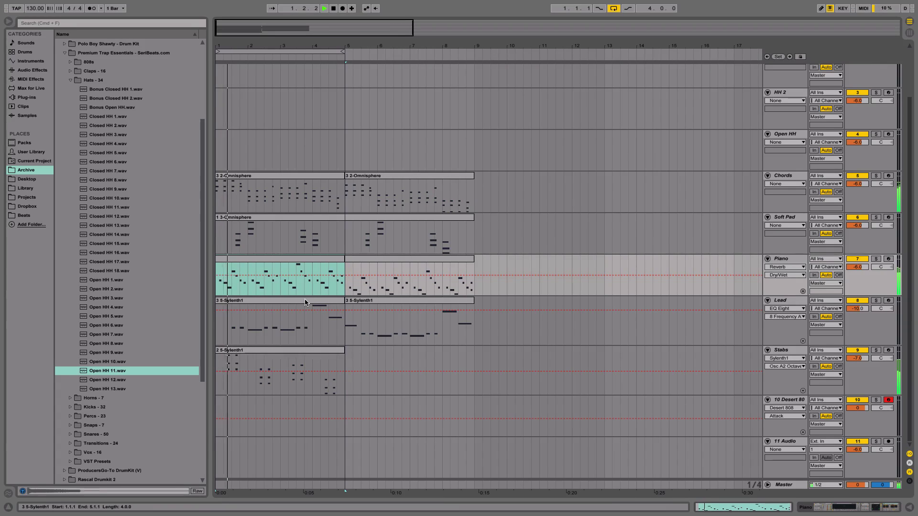
Stop playback and arm the HH 1, HH 2 and Open HH tracks in turn to compare their hi-hat sounds.
{"action": "key", "text": "space"}
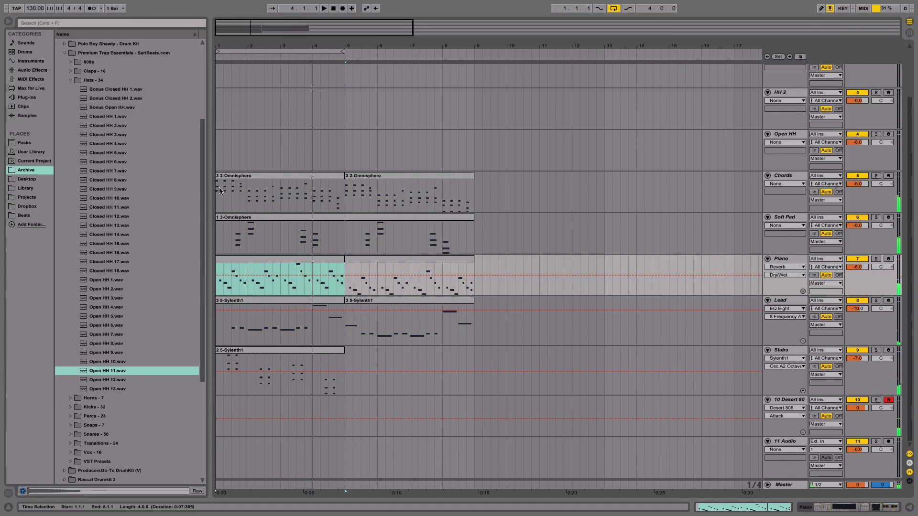
{"action": "scroll", "coordinate": [580, 219], "scroll_direction": "up", "scroll_amount": 3}
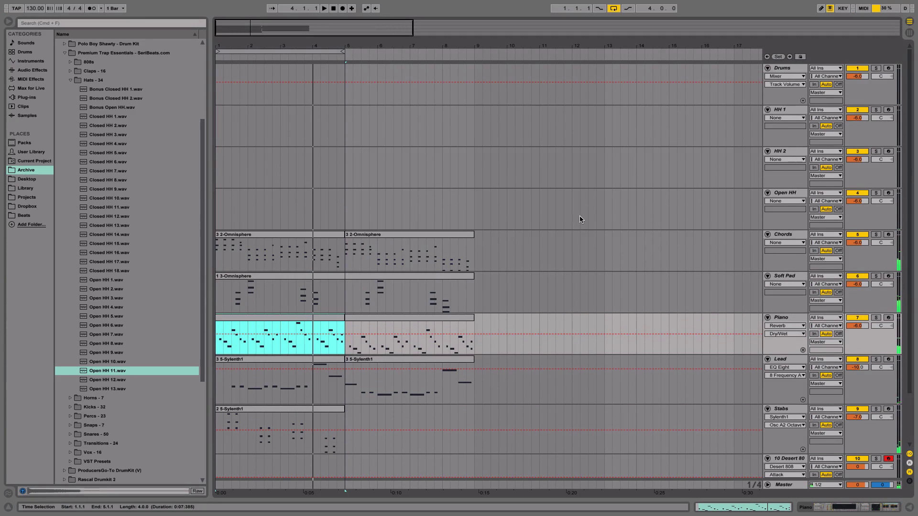
{"action": "left_click", "coordinate": [889, 110]}
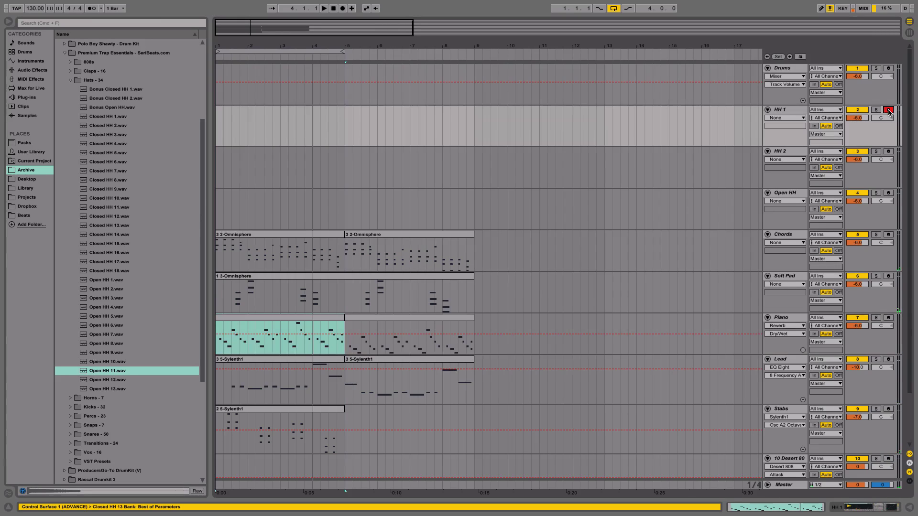
{"action": "left_click", "coordinate": [889, 152]}
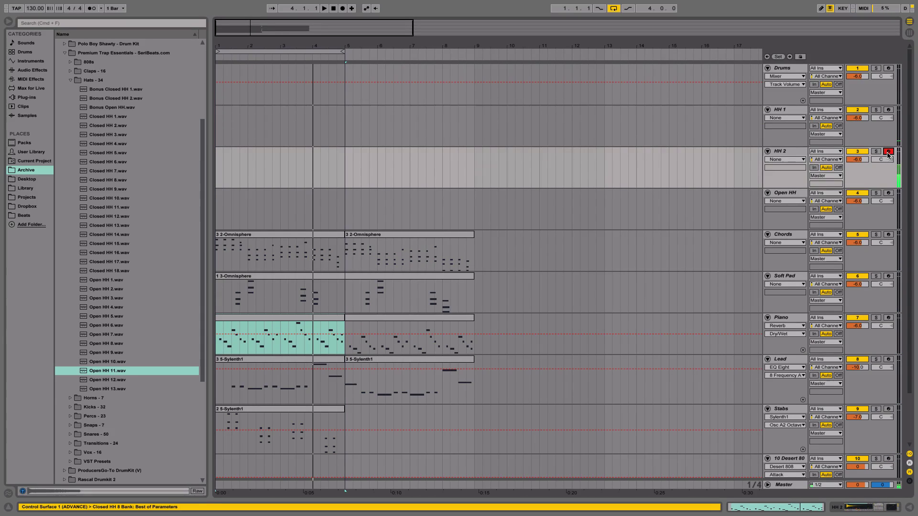
{"action": "left_click", "coordinate": [889, 111]}
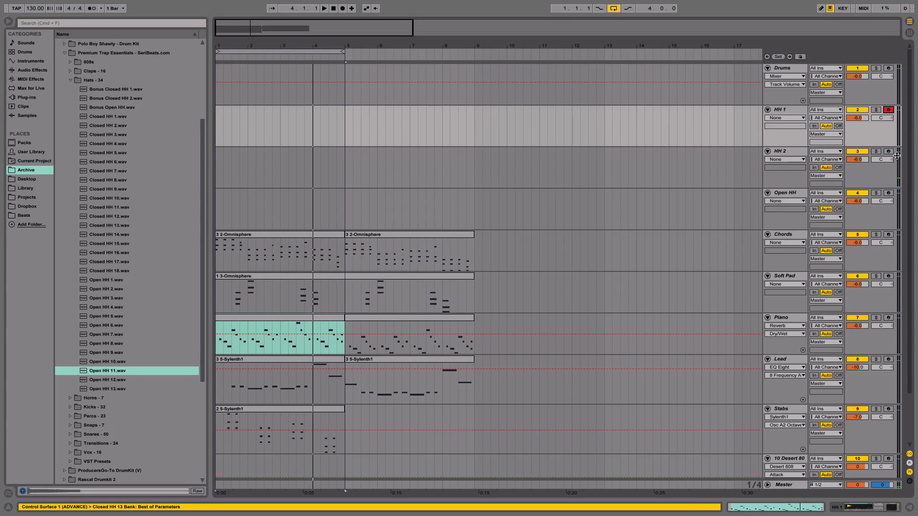
{"action": "left_click", "coordinate": [889, 152]}
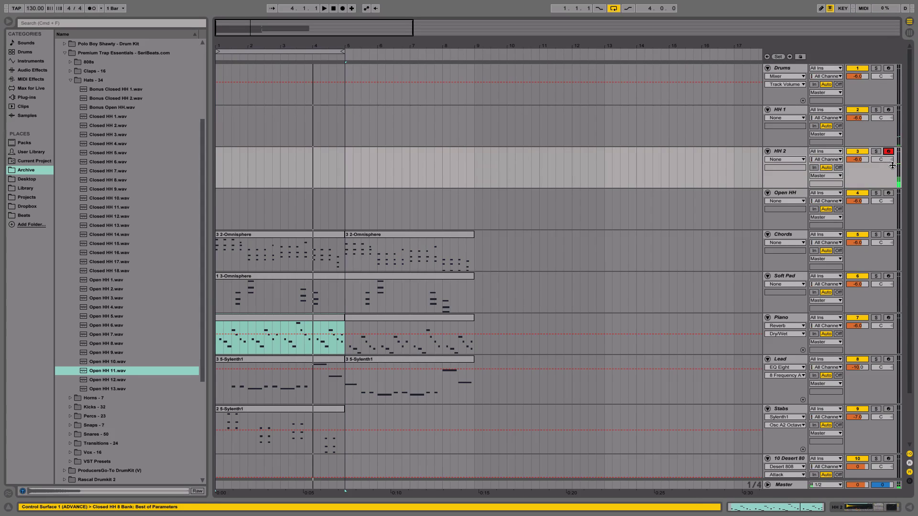
{"action": "left_click", "coordinate": [889, 110]}
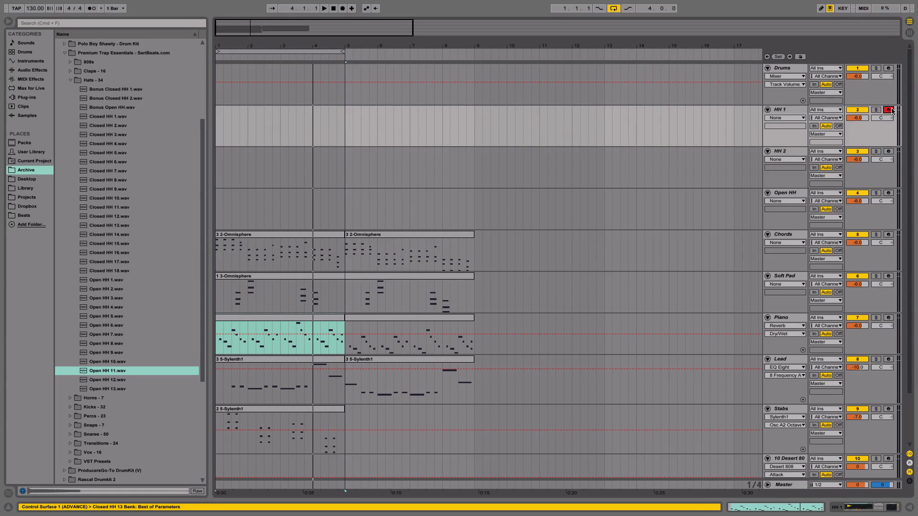
{"action": "left_click", "coordinate": [889, 152]}
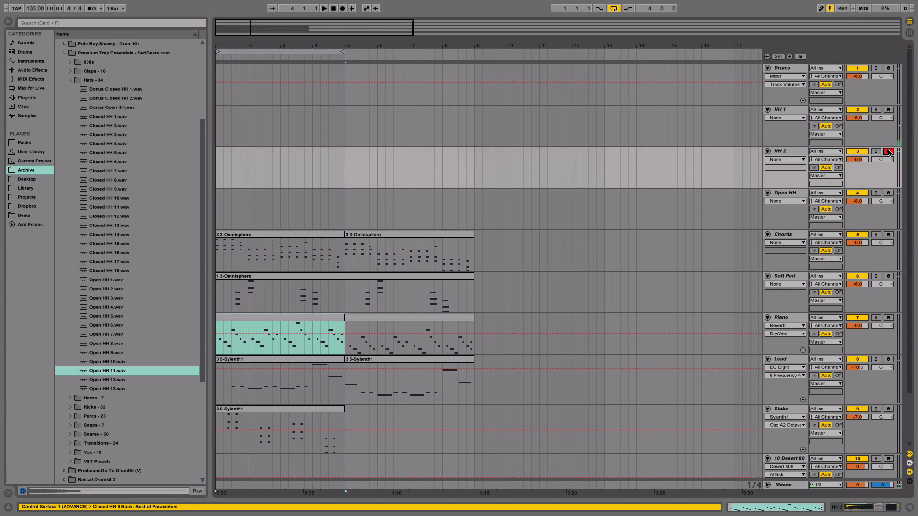
{"action": "left_click", "coordinate": [888, 193]}
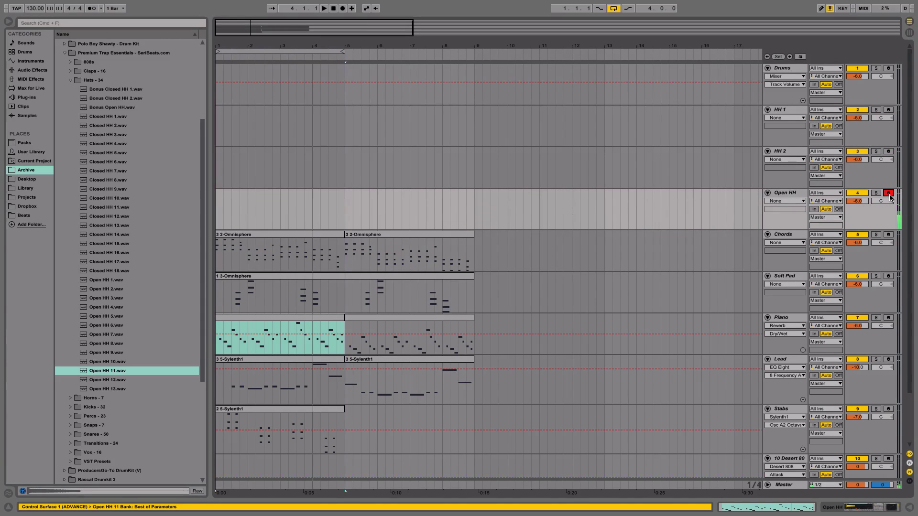
Arm the Drums track, show its Drum Rack and audition the DPBeats Snare, Bamboo Clap and Trap Clap.
{"action": "left_click", "coordinate": [889, 68]}
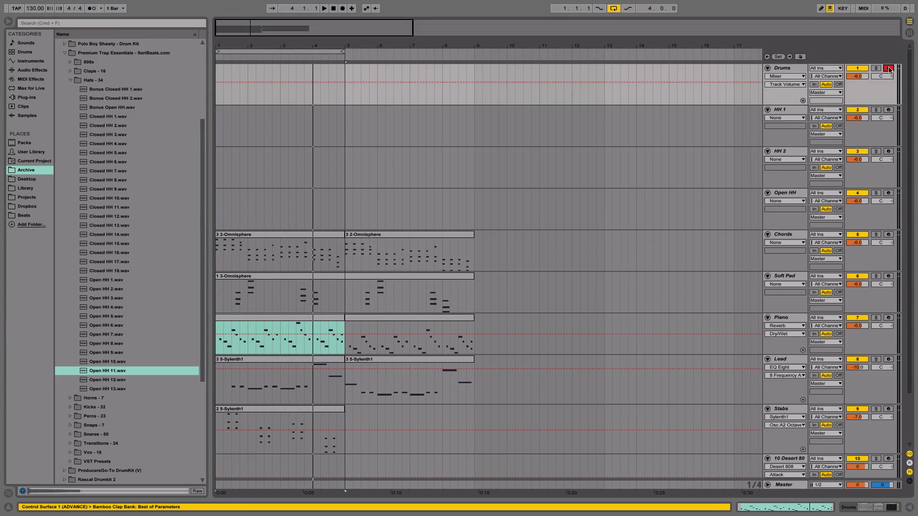
{"action": "double_click", "coordinate": [791, 70]}
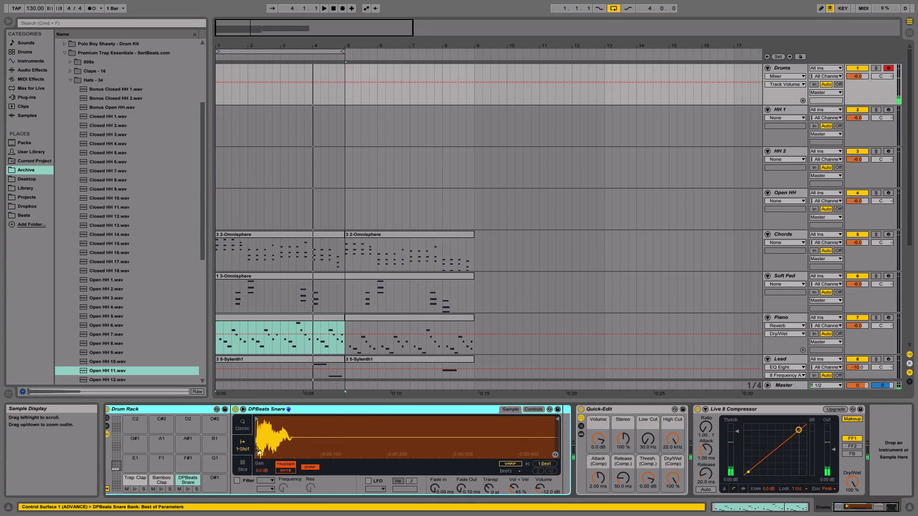
{"action": "left_click", "coordinate": [187, 489]}
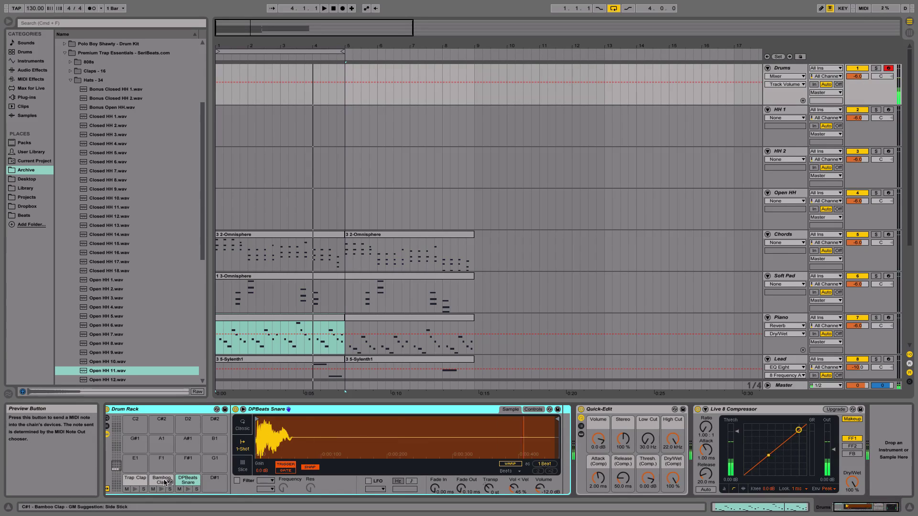
{"action": "left_click", "coordinate": [167, 479]}
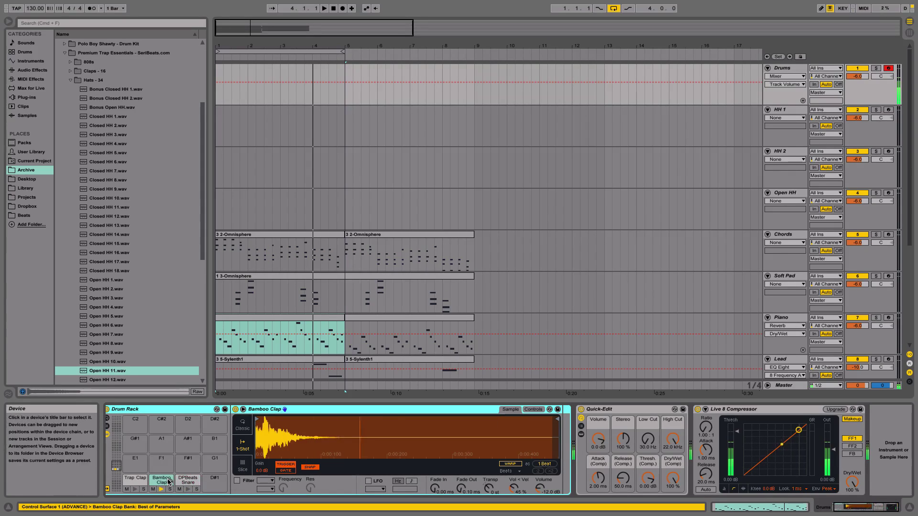
{"action": "left_click", "coordinate": [143, 480]}
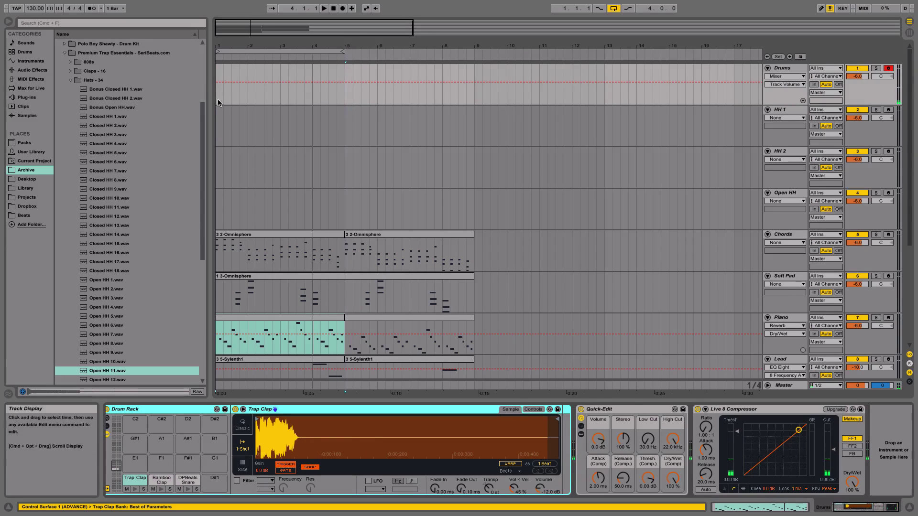
Create an empty four-bar MIDI clip over bars 1 to 4 of the Drums track and open its note editor.
{"action": "left_click_drag", "start_coordinate": [218, 98], "coordinate": [372, 94]}
{"action": "key", "text": "super+shift+m"}
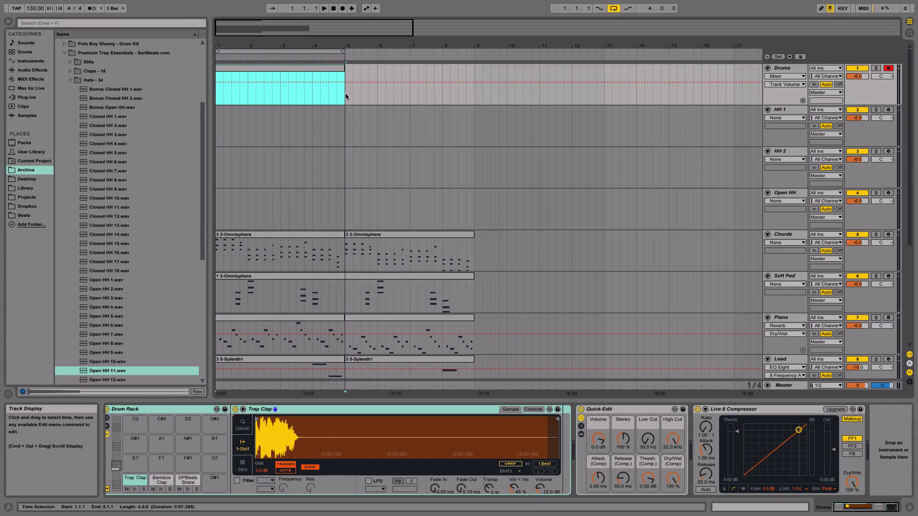
{"action": "double_click", "coordinate": [328, 76]}
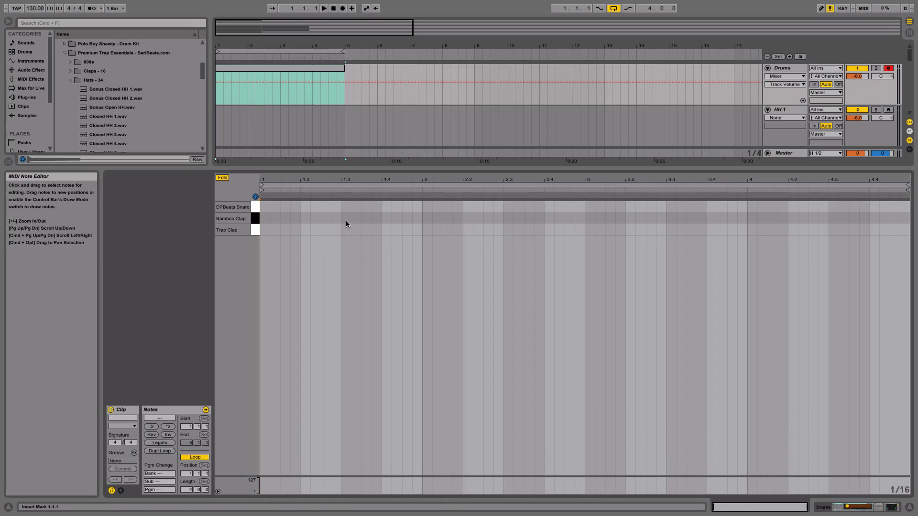
Place Bamboo Clap hits at 1.3, 2.3, 3.3 and 4.3 and layer Trap Clap hits at 2.3, 3.3 and 4.3.
{"action": "double_click", "coordinate": [345, 221]}
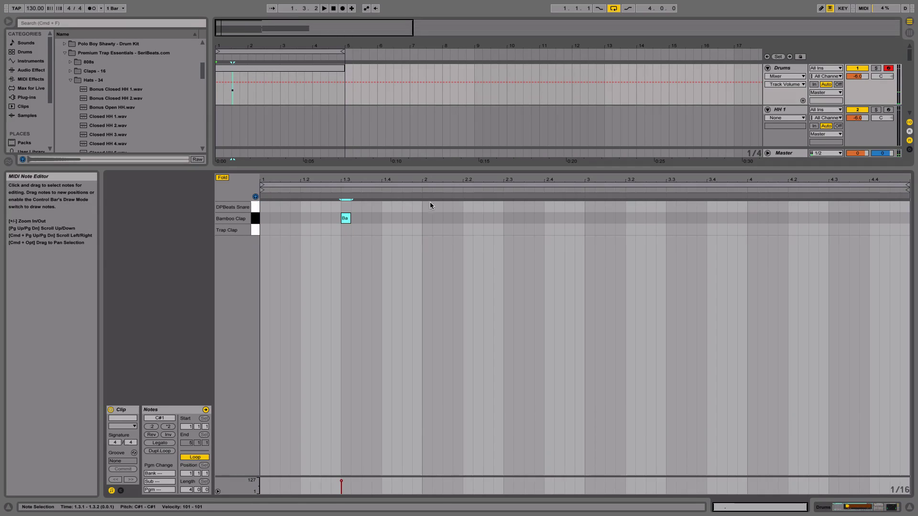
{"action": "key", "text": "space"}
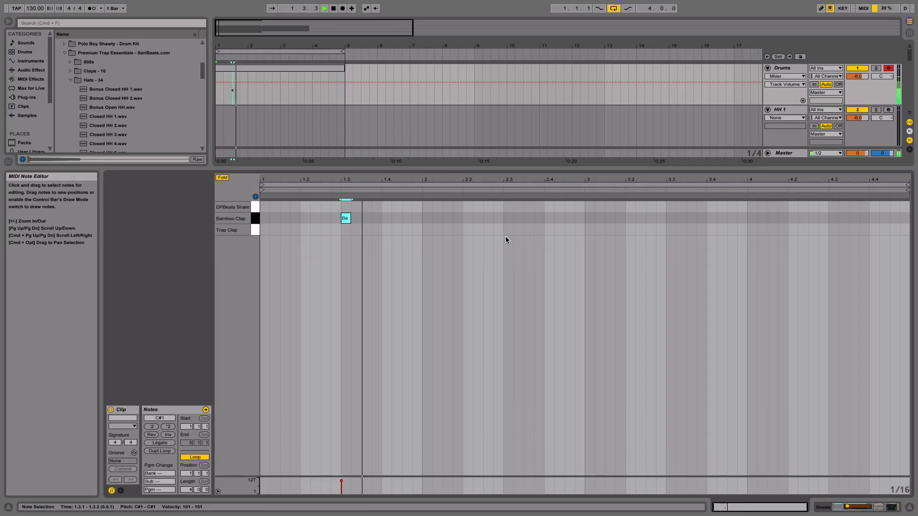
{"action": "key", "text": "space"}
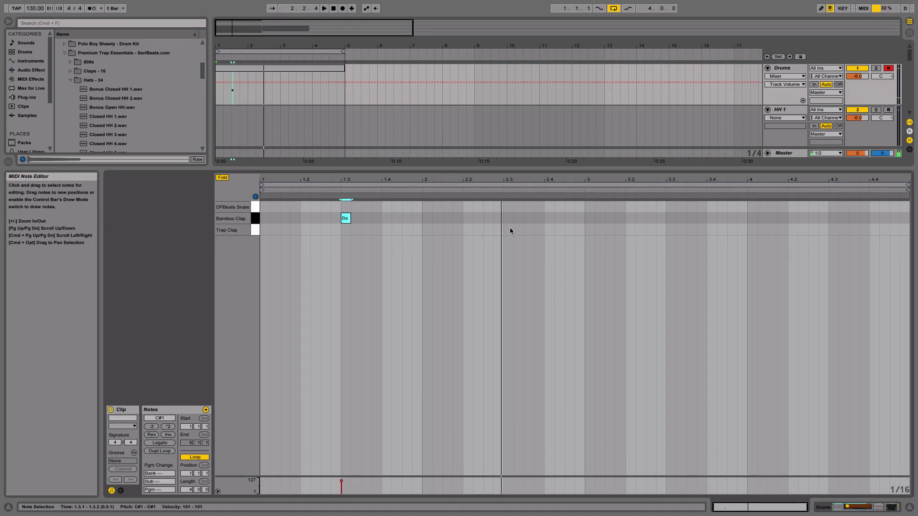
{"action": "double_click", "coordinate": [508, 231]}
{"action": "double_click", "coordinate": [672, 230]}
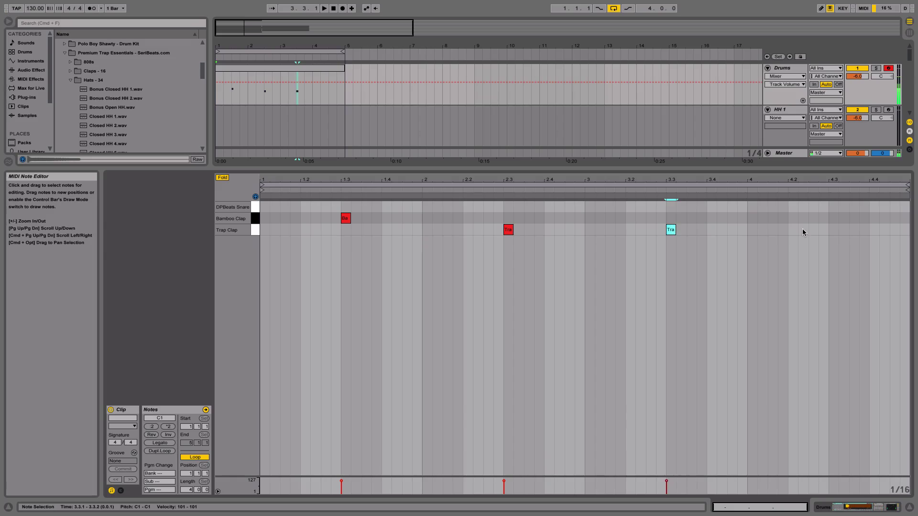
{"action": "double_click", "coordinate": [836, 230]}
{"action": "double_click", "coordinate": [509, 218]}
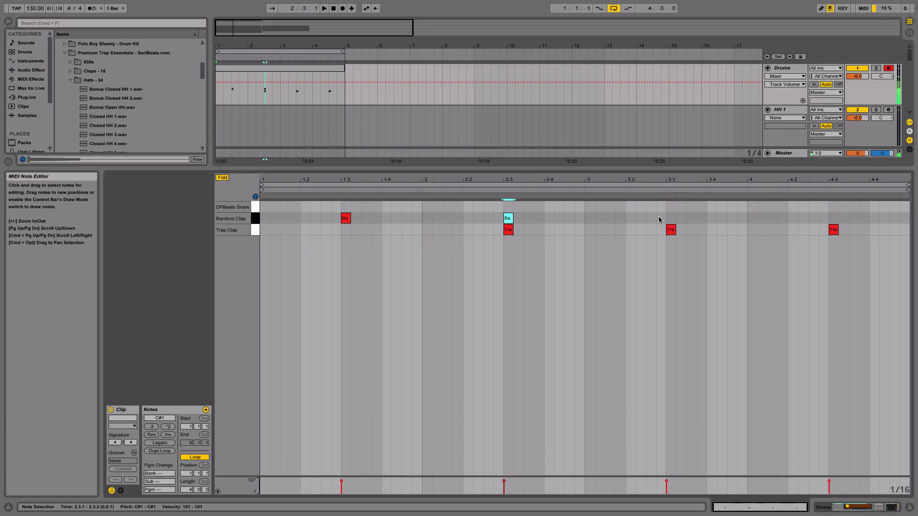
{"action": "double_click", "coordinate": [834, 219]}
{"action": "left_click_drag", "start_coordinate": [867, 217], "coordinate": [343, 221]}
{"action": "left_click", "coordinate": [422, 253]}
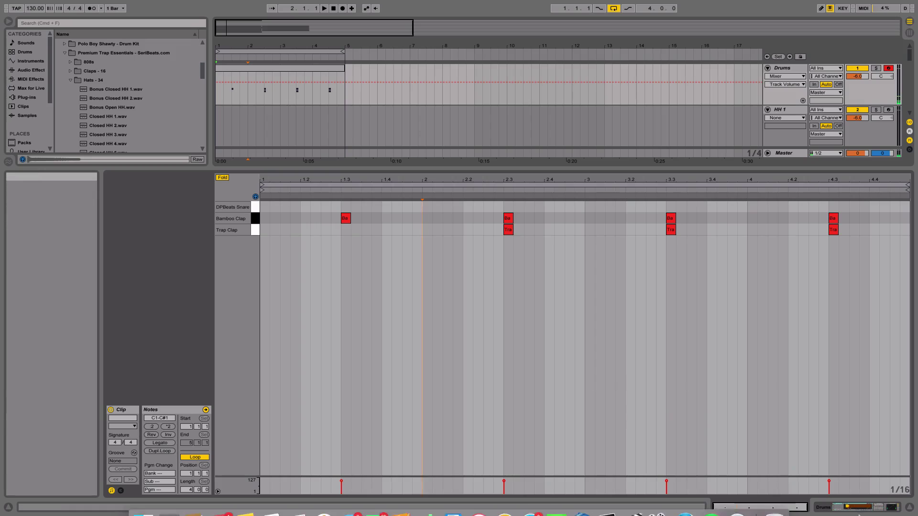
Soften the Bamboo Clap's attack in the Drum Rack by setting its Fade In to about 20.9 ms, previewing the sound and the beat.
{"action": "left_click", "coordinate": [865, 507]}
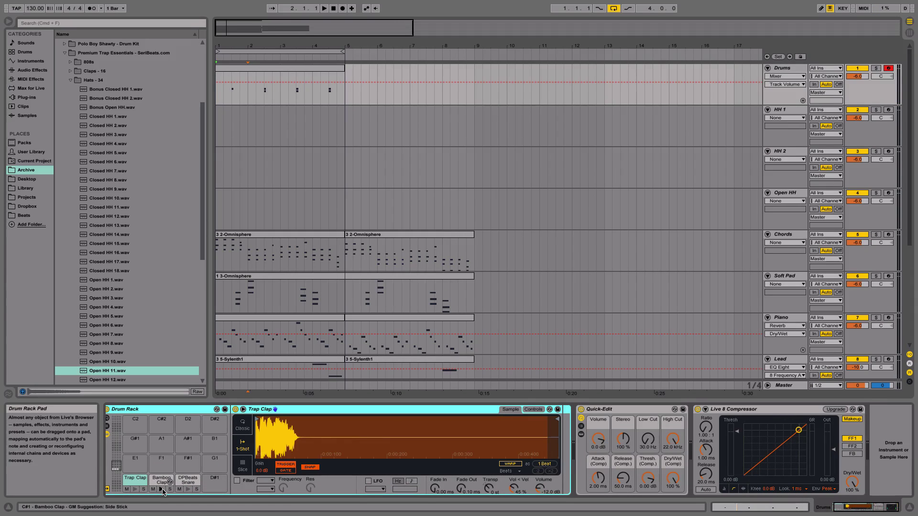
{"action": "left_click", "coordinate": [163, 491]}
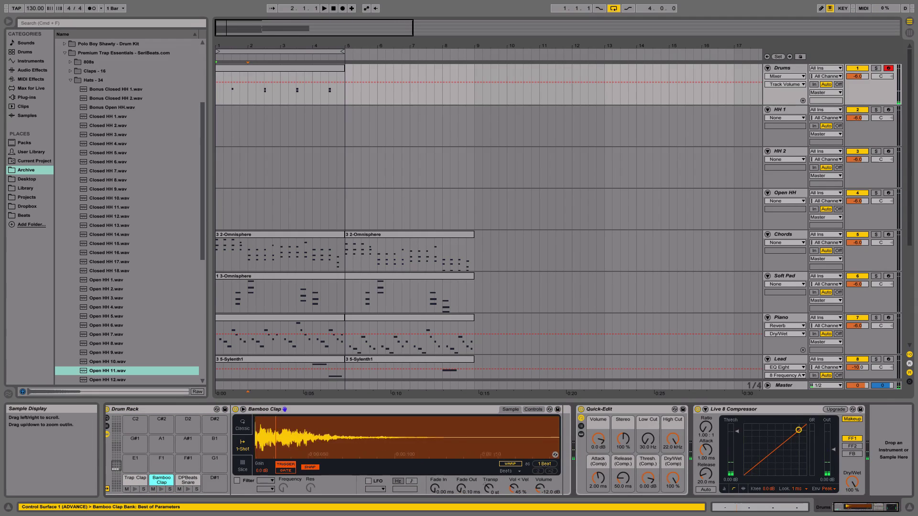
{"action": "left_click_drag", "start_coordinate": [306, 436], "coordinate": [351, 441]}
{"action": "left_click_drag", "start_coordinate": [435, 488], "coordinate": [435, 411]}
{"action": "key", "text": "space"}
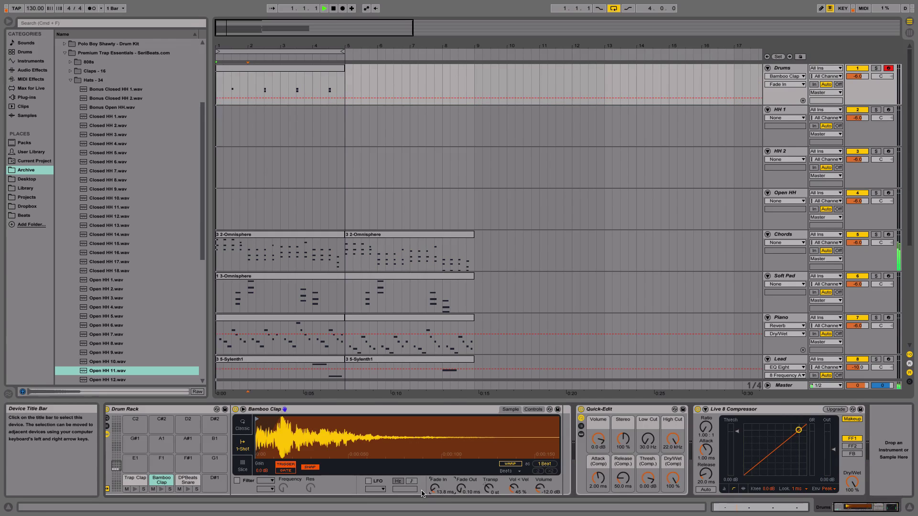
{"action": "left_click", "coordinate": [162, 490]}
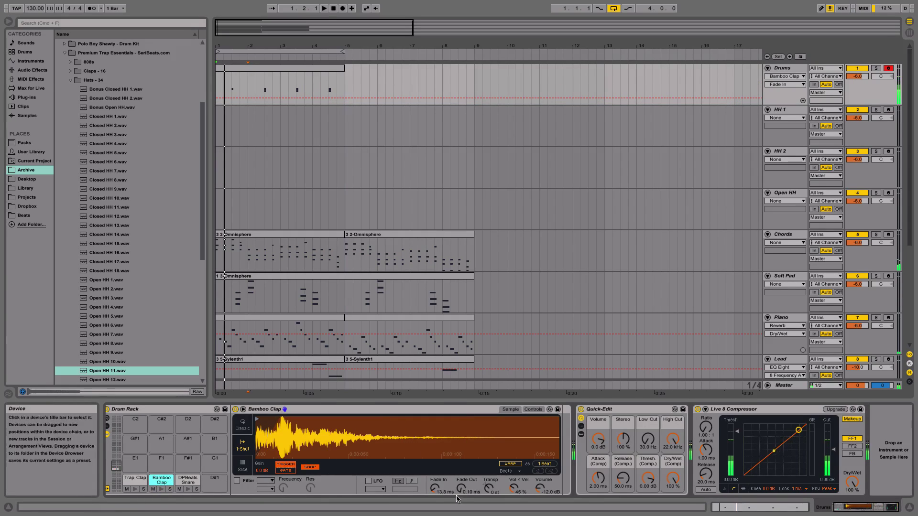
{"action": "left_click_drag", "start_coordinate": [435, 488], "coordinate": [436, 482]}
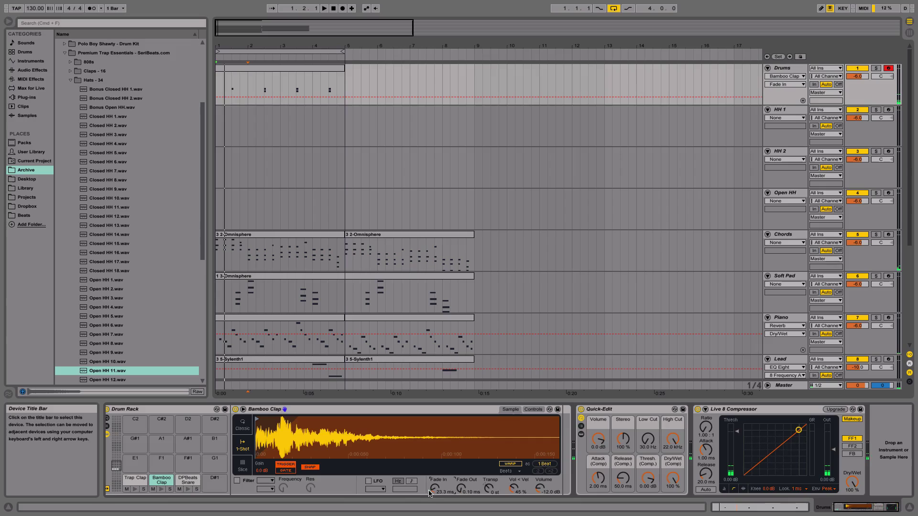
{"action": "left_click", "coordinate": [162, 490]}
{"action": "key", "text": "space"}
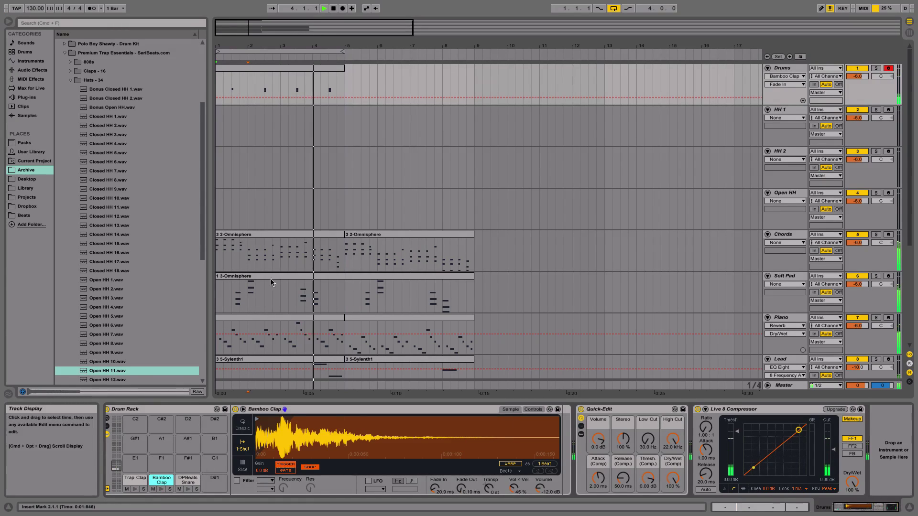
{"action": "key", "text": "space"}
Add Trap Clap hits at 4.1.3 and 1.4.3 and a Bamboo Clap hit at 3.2.3 to the Drums clip, then close the note editor.
{"action": "double_click", "coordinate": [314, 70]}
{"action": "left_click", "coordinate": [576, 233]}
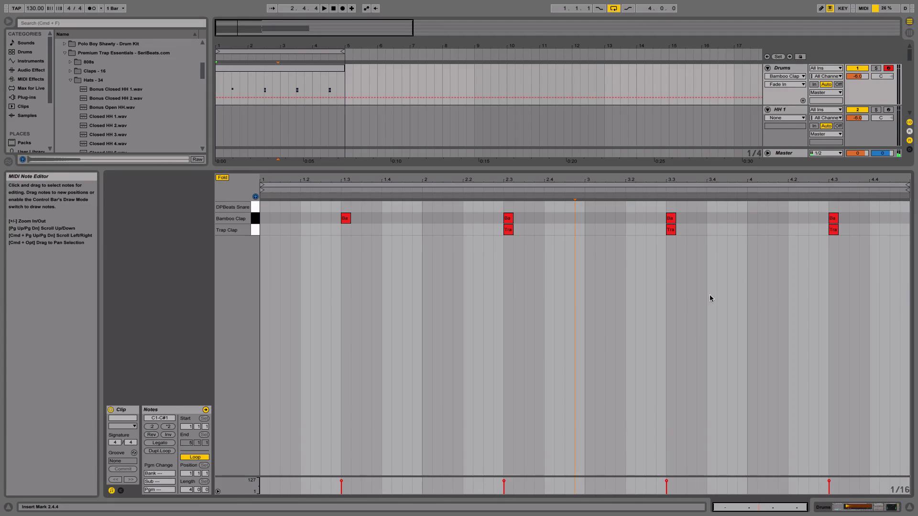
{"action": "double_click", "coordinate": [772, 231]}
{"action": "key", "text": "space"}
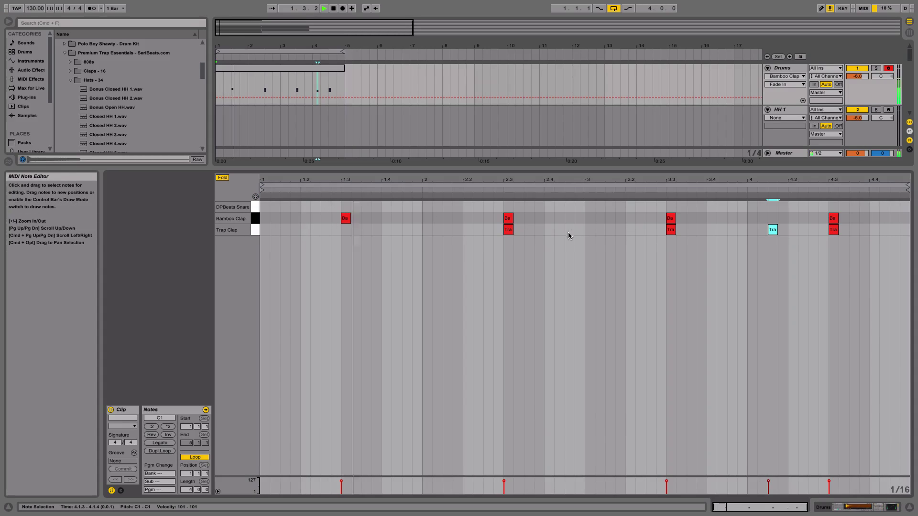
{"action": "left_click", "coordinate": [485, 231]}
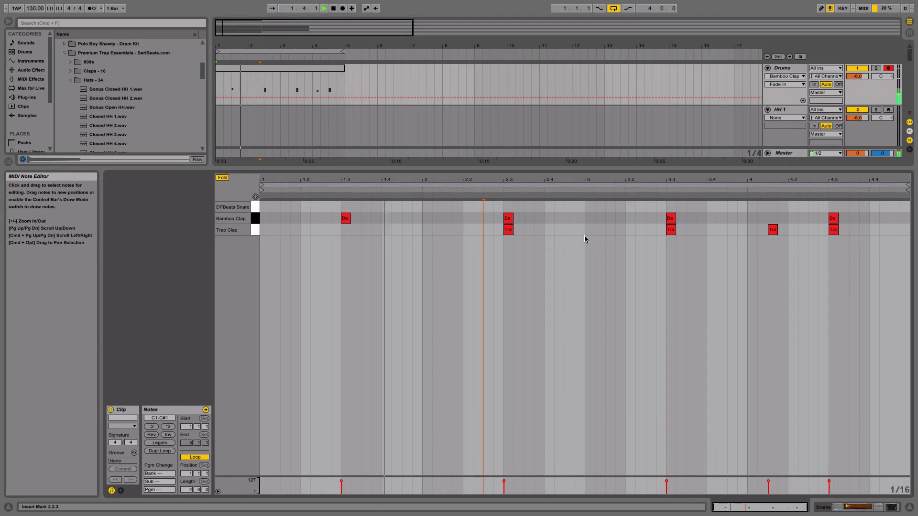
{"action": "double_click", "coordinate": [649, 232]}
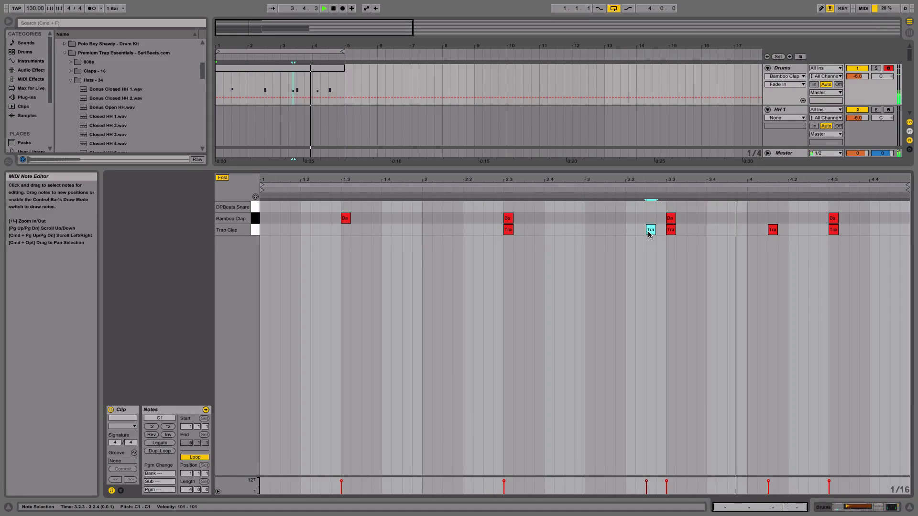
{"action": "left_click_drag", "start_coordinate": [650, 234], "coordinate": [651, 223]}
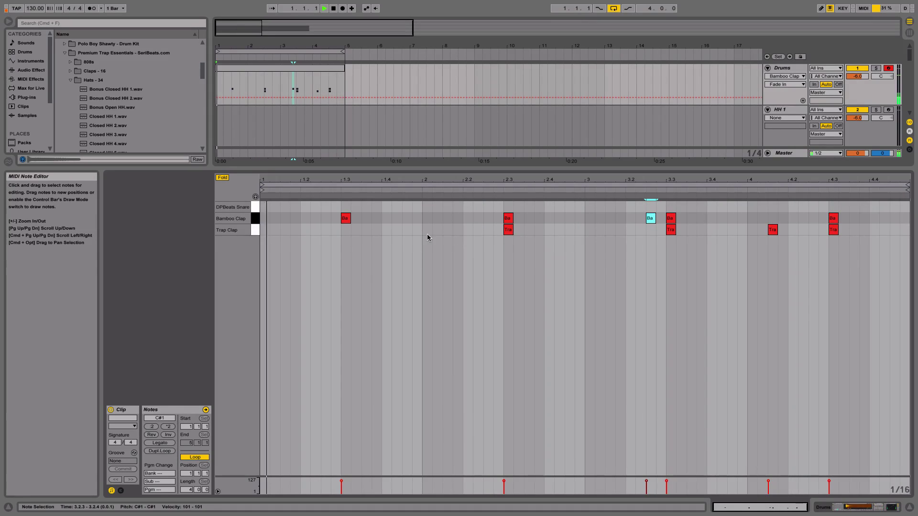
{"action": "double_click", "coordinate": [406, 231]}
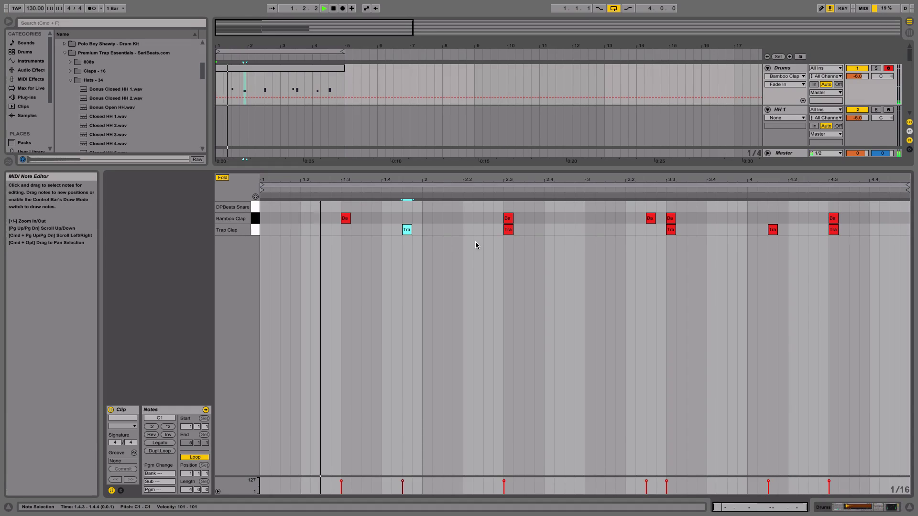
{"action": "left_click", "coordinate": [909, 507]}
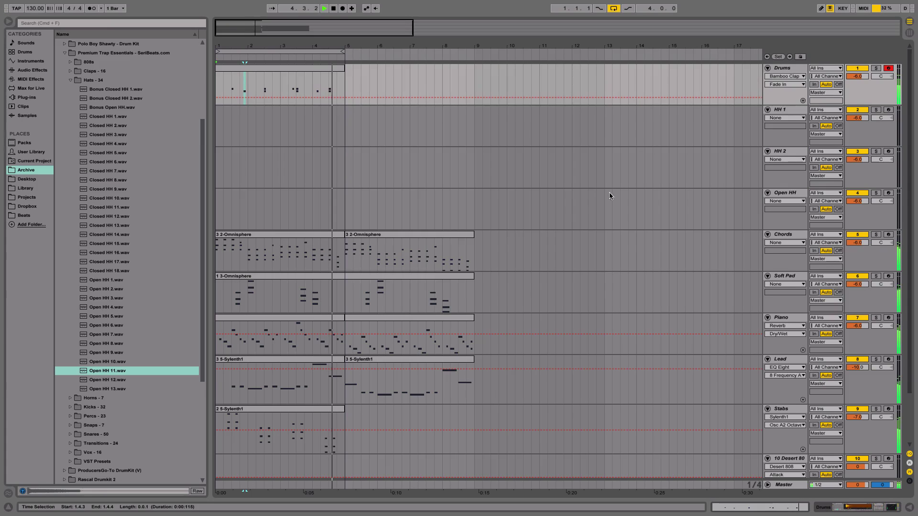
Arm the Desert 808 track for recording and preview the beat from bar 1 and from bar 5.
{"action": "left_click_drag", "start_coordinate": [316, 46], "coordinate": [315, 84]}
{"action": "scroll", "coordinate": [315, 276], "scroll_direction": "down", "scroll_amount": 3}
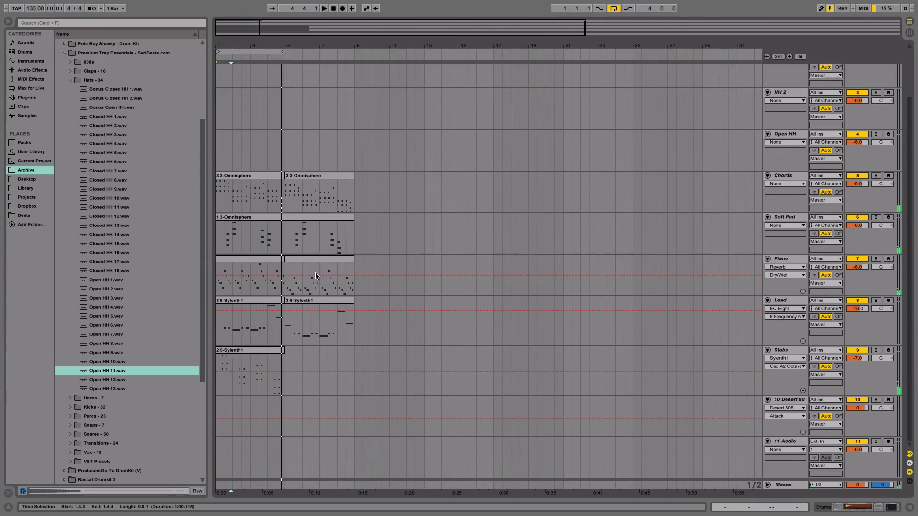
{"action": "left_click", "coordinate": [890, 401]}
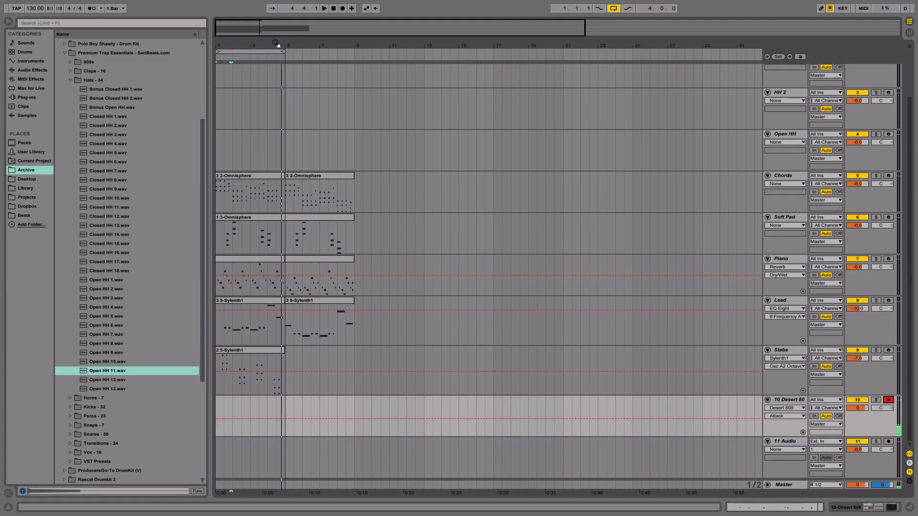
{"action": "left_click_drag", "start_coordinate": [276, 44], "coordinate": [307, 169]}
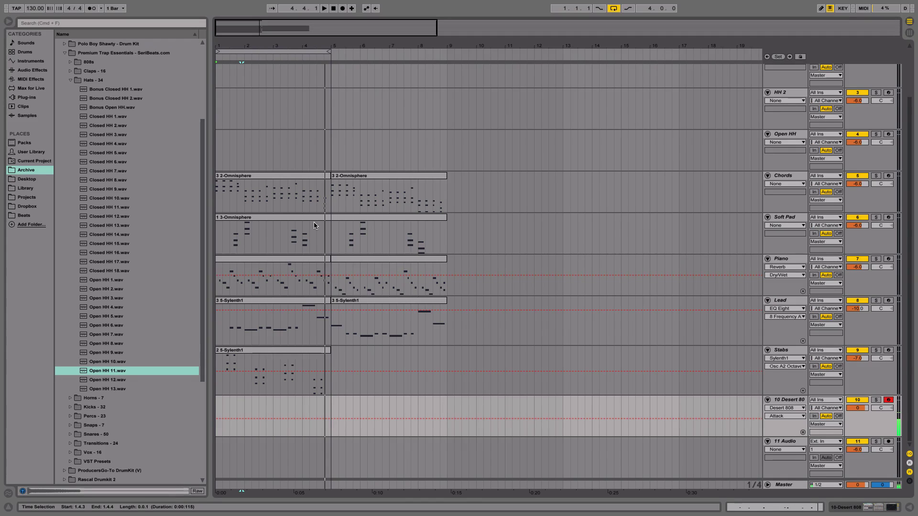
{"action": "key", "text": "space"}
{"action": "key", "text": "space"}
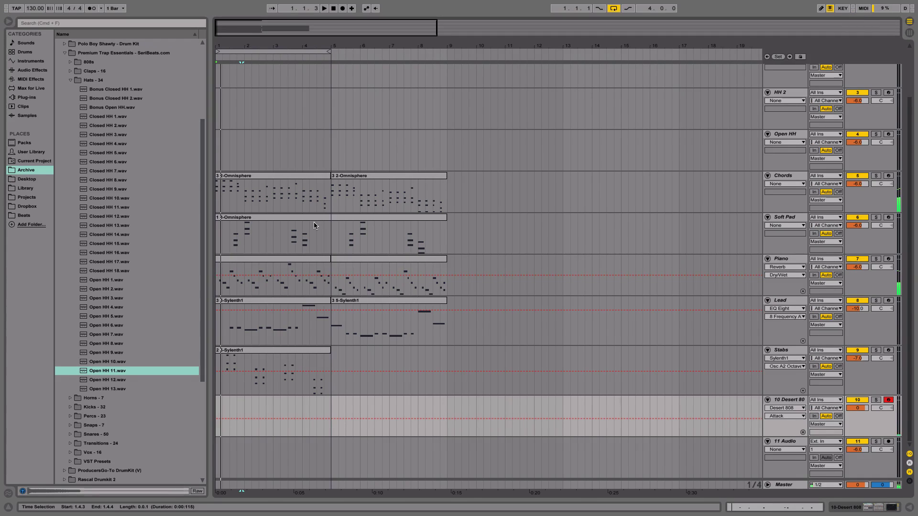
{"action": "left_click", "coordinate": [332, 404]}
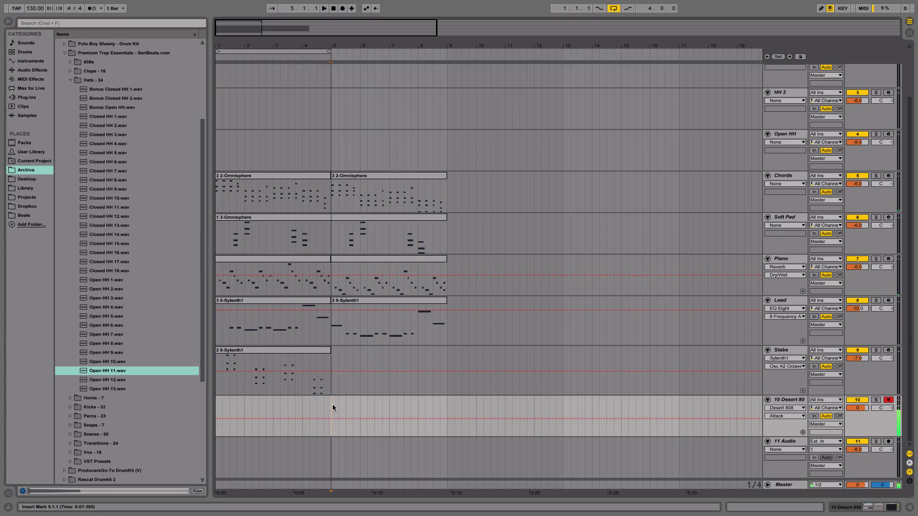
{"action": "key", "text": "space"}
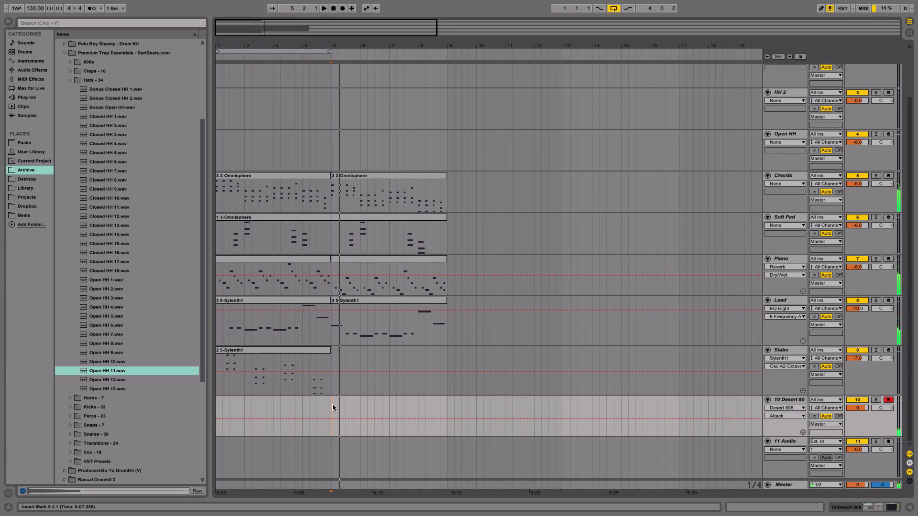
Compare the notes of the two Chords clips and select all notes of the clip over bars 5 to 8.
{"action": "scroll", "coordinate": [354, 242], "scroll_direction": "up", "scroll_amount": 3}
{"action": "double_click", "coordinate": [345, 237]}
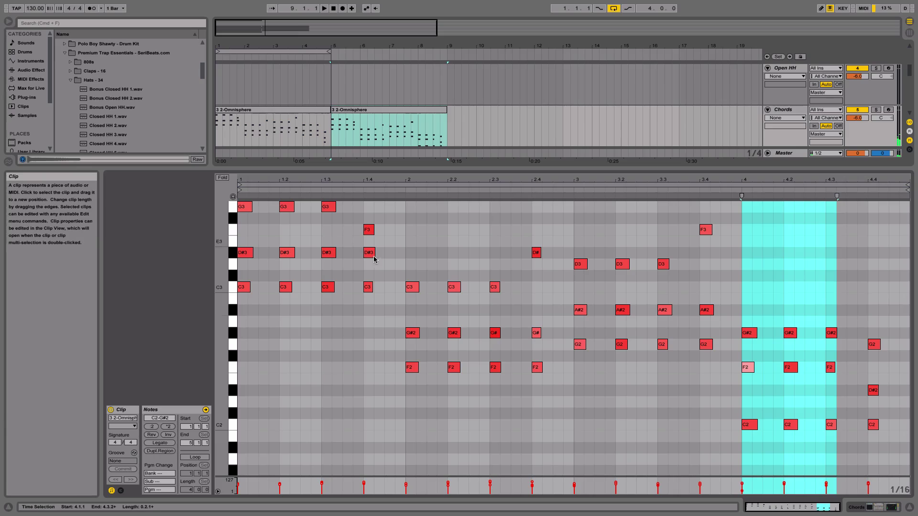
{"action": "left_click", "coordinate": [314, 110]}
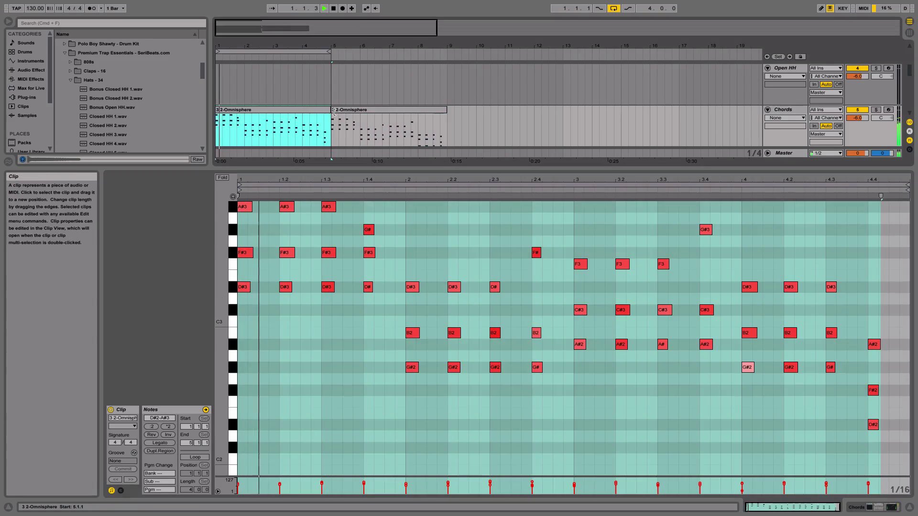
{"action": "left_click", "coordinate": [345, 110]}
{"action": "left_click", "coordinate": [348, 353]}
{"action": "key", "text": "super+a"}
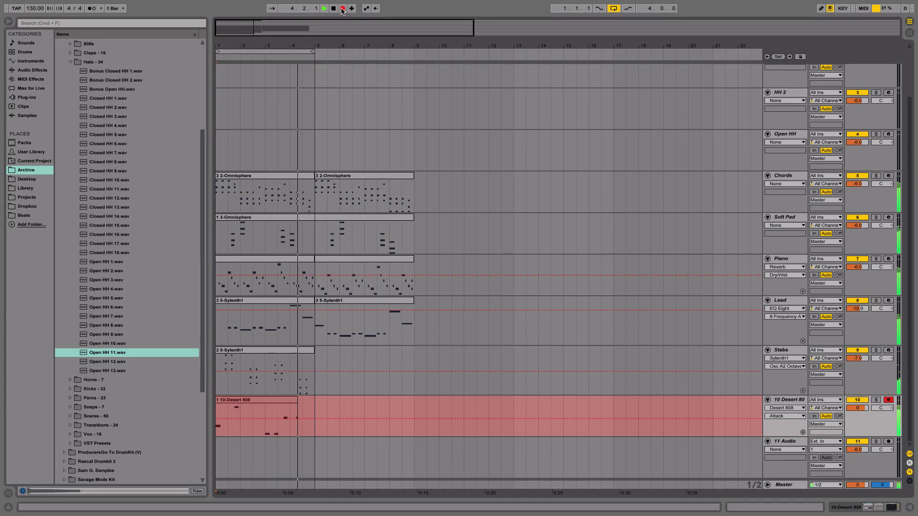
Record a four-bar bassline on the Desert 808 track and move its last note, near 4.4.3, down to A#1.
{"action": "left_click", "coordinate": [343, 9]}
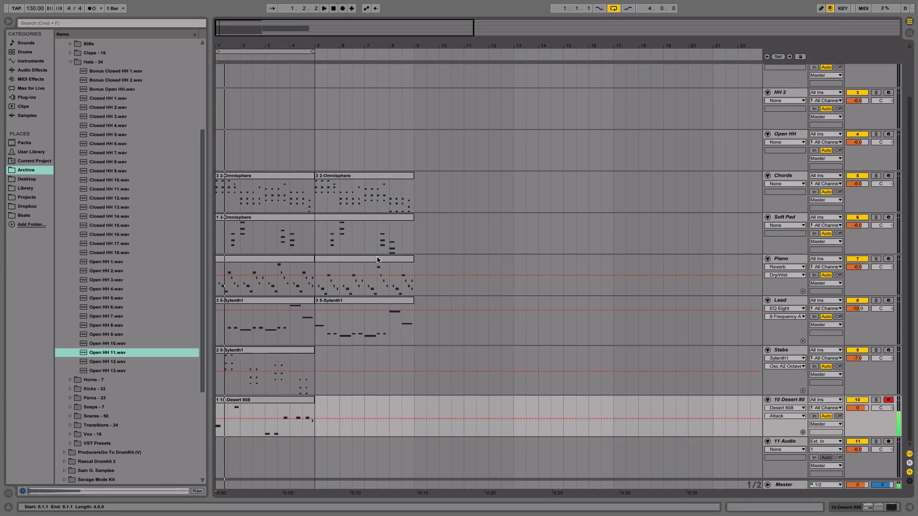
{"action": "double_click", "coordinate": [297, 400]}
{"action": "scroll", "coordinate": [299, 349], "scroll_direction": "up", "scroll_amount": 1}
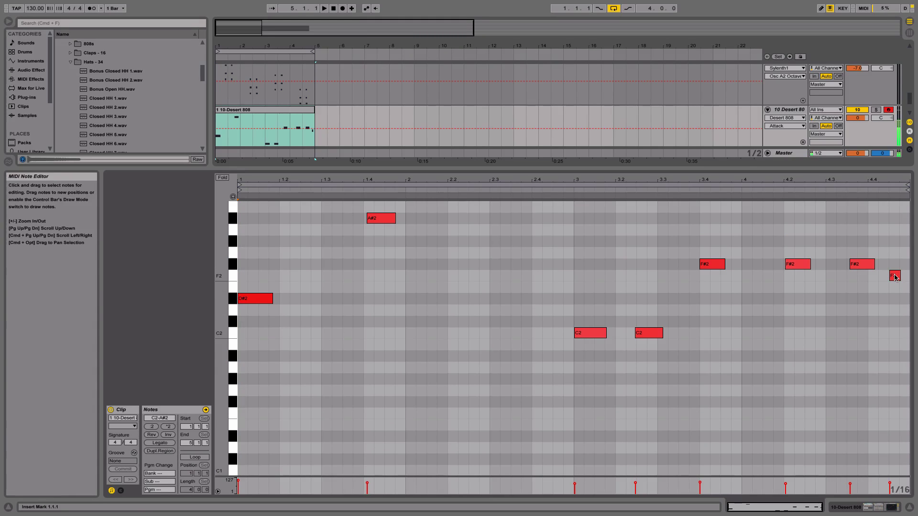
{"action": "left_click_drag", "start_coordinate": [896, 277], "coordinate": [897, 311]}
{"action": "left_click_drag", "start_coordinate": [898, 356], "coordinate": [897, 356]}
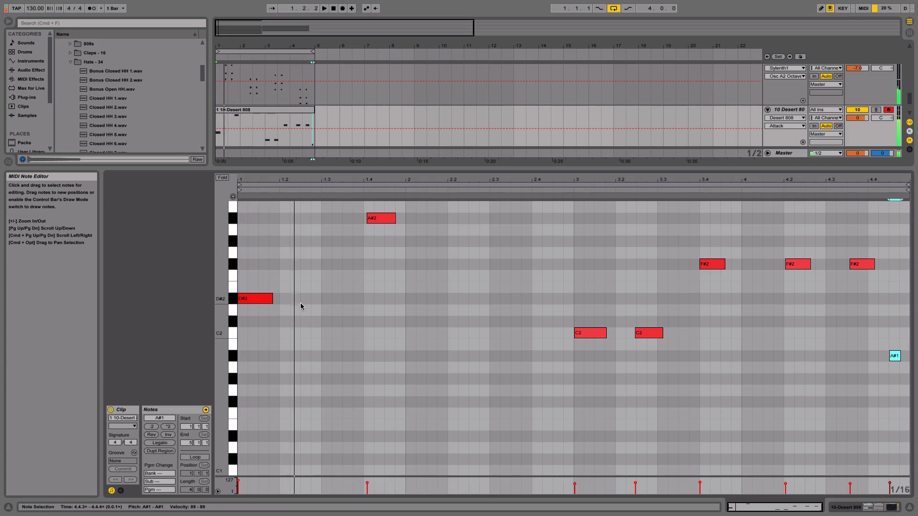
Add a short D#2 note at 1.2.3 to the Desert 808 clip and quantize all its notes to the grid.
{"action": "double_click", "coordinate": [303, 299]}
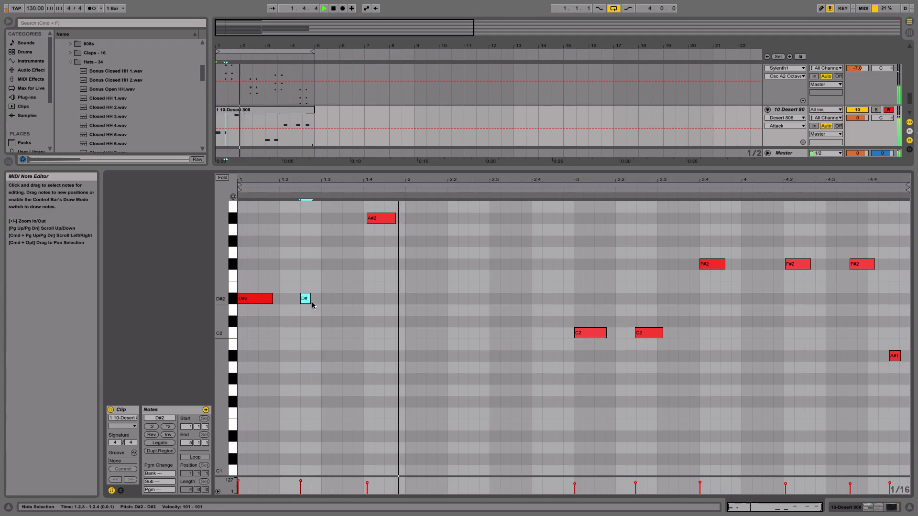
{"action": "key", "text": "space"}
{"action": "key", "text": "super+a"}
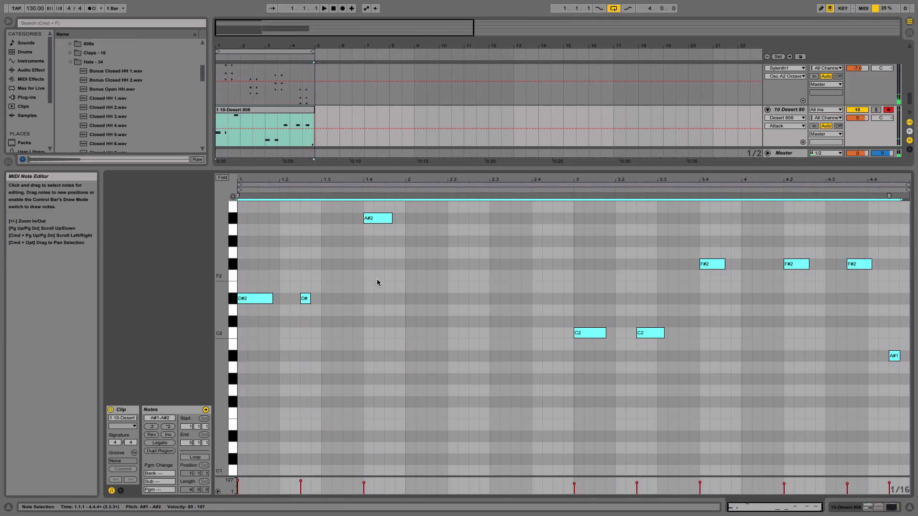
{"action": "key", "text": "super+u"}
{"action": "key", "text": "space"}
Lower the Desert 808 note at 3.4.1 to D#2, listen to the result and close the note editor.
{"action": "left_click", "coordinate": [452, 317]}
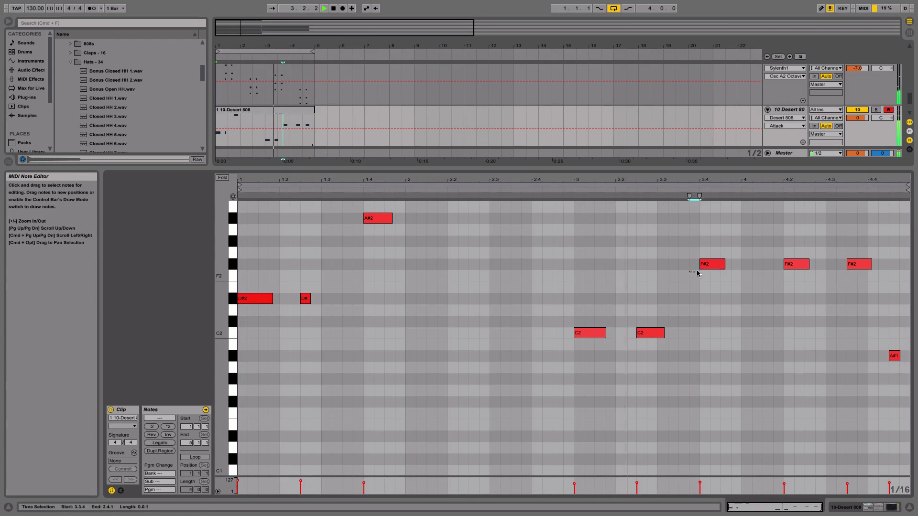
{"action": "left_click_drag", "start_coordinate": [693, 268], "coordinate": [868, 266]}
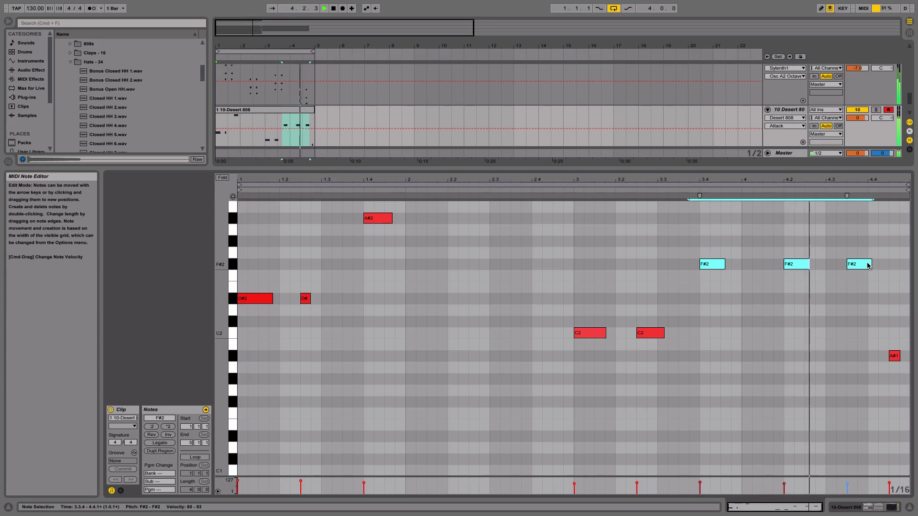
{"action": "left_click", "coordinate": [852, 276]}
{"action": "left_click_drag", "start_coordinate": [720, 268], "coordinate": [718, 298]}
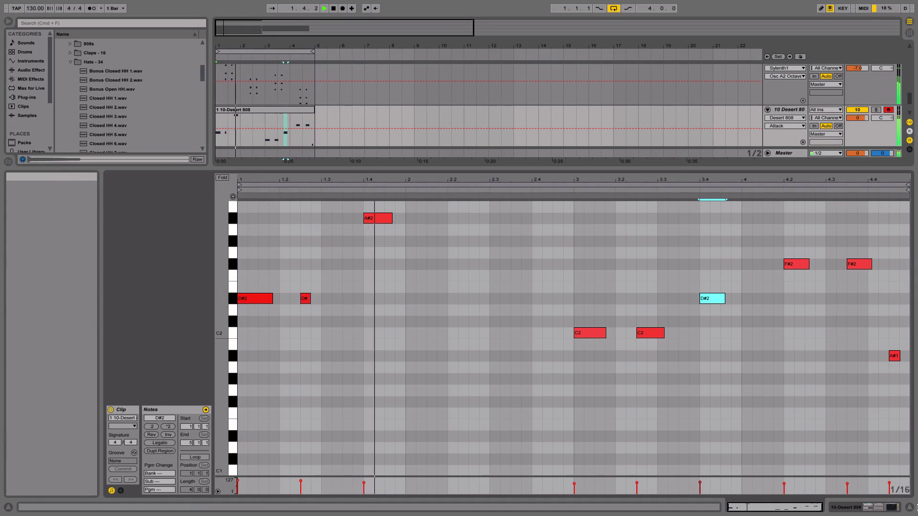
{"action": "left_click", "coordinate": [909, 509]}
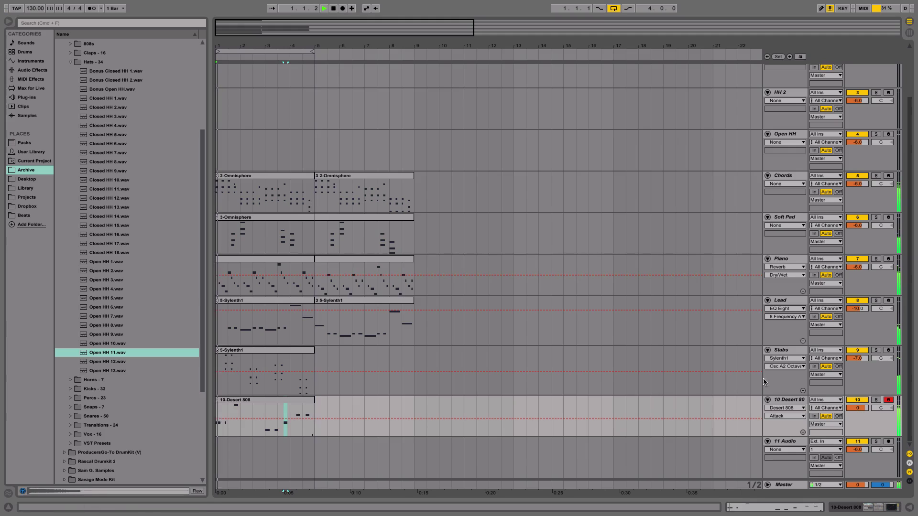
{"action": "key", "text": "space"}
Reopen the Desert 808 clip, raise the note at 4.3.3 to A#2 and preview the bassline.
{"action": "double_click", "coordinate": [307, 400]}
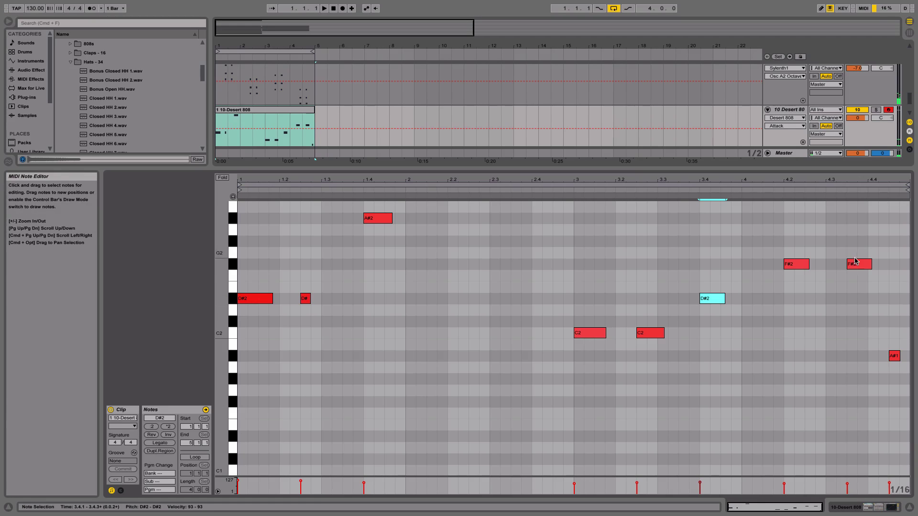
{"action": "left_click_drag", "start_coordinate": [856, 261], "coordinate": [859, 245]}
{"action": "key", "text": "space"}
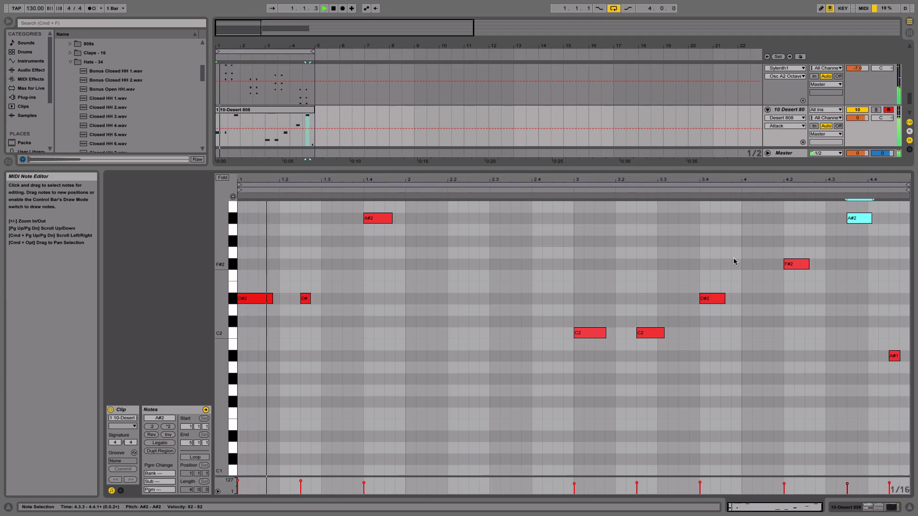
{"action": "key", "text": "space"}
{"action": "left_click", "coordinate": [543, 290]}
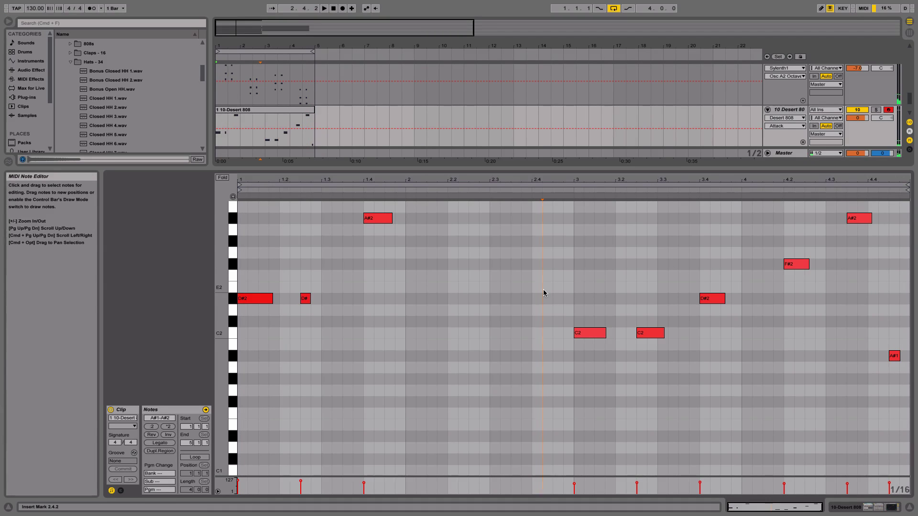
Duplicate the four-bar Desert 808 clip over bars 5 to 8 and close the note editor.
{"action": "left_click", "coordinate": [307, 113]}
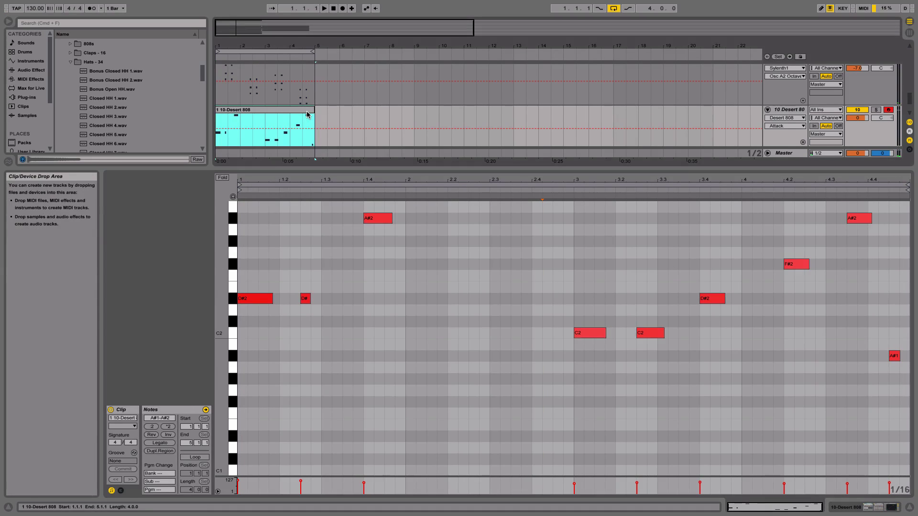
{"action": "key", "text": "ctrl+d"}
{"action": "left_click", "coordinate": [289, 114]}
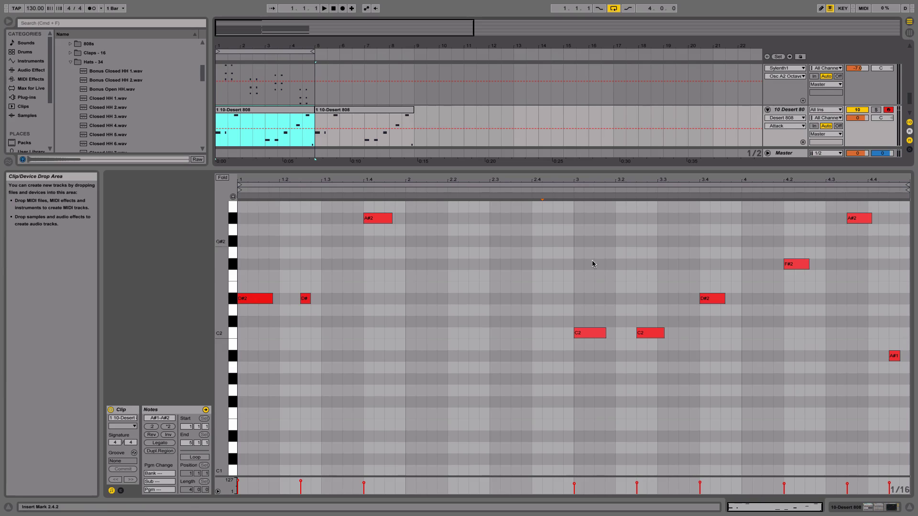
{"action": "left_click", "coordinate": [910, 508]}
{"action": "scroll", "coordinate": [520, 283], "scroll_direction": "up", "scroll_amount": 3}
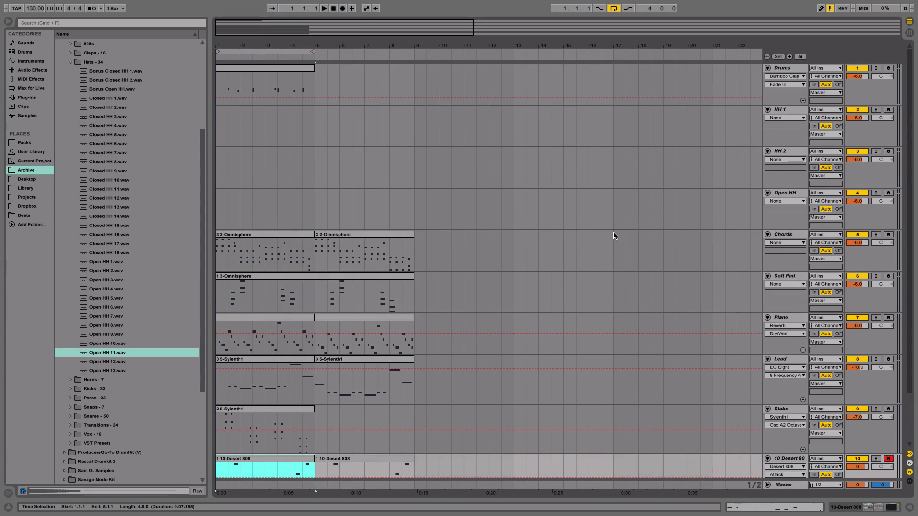
Insert a new MIDI track below Drums and expand the Kicks - 32 folder of the Premium Trap Essentials kit.
{"action": "left_click", "coordinate": [783, 69]}
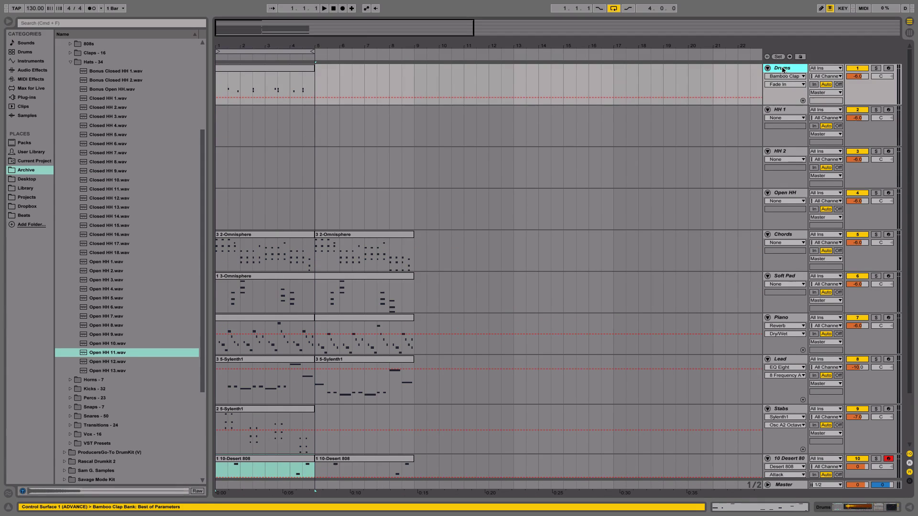
{"action": "key", "text": "super+shift+t"}
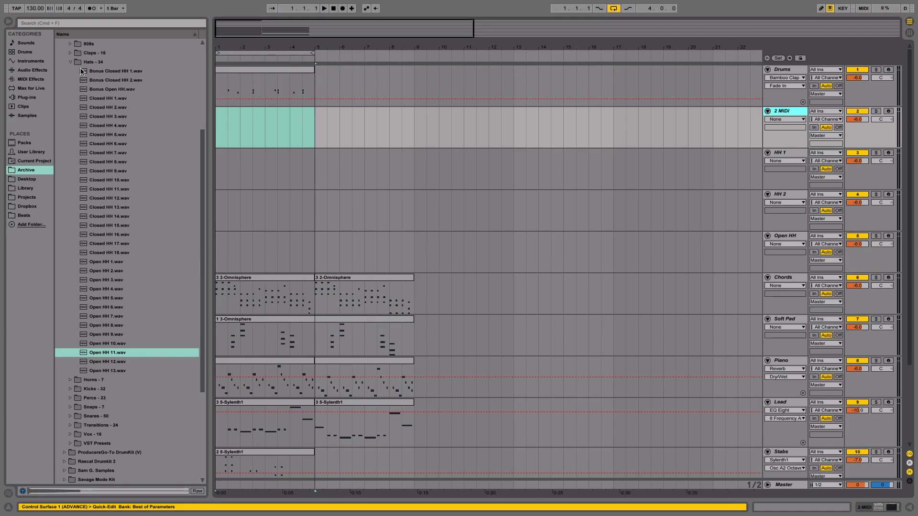
{"action": "key", "text": "Left"}
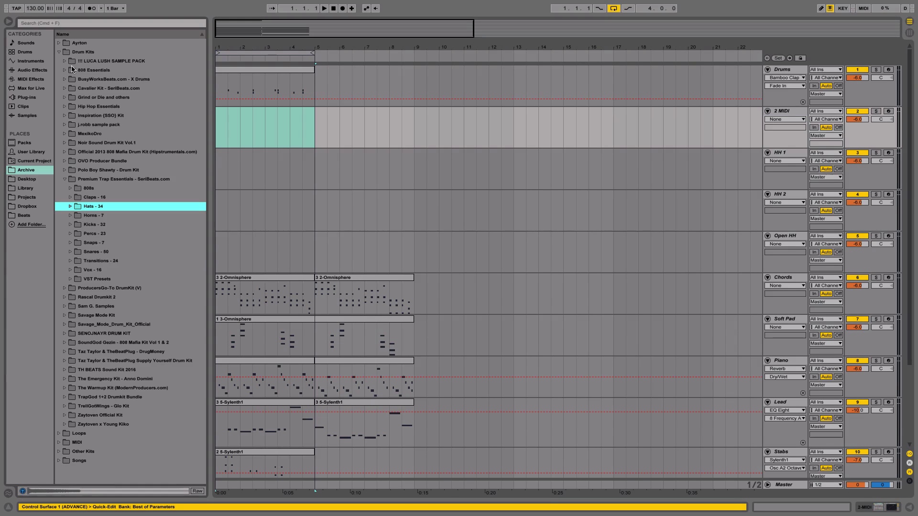
{"action": "left_click", "coordinate": [106, 226]}
{"action": "key", "text": "Right"}
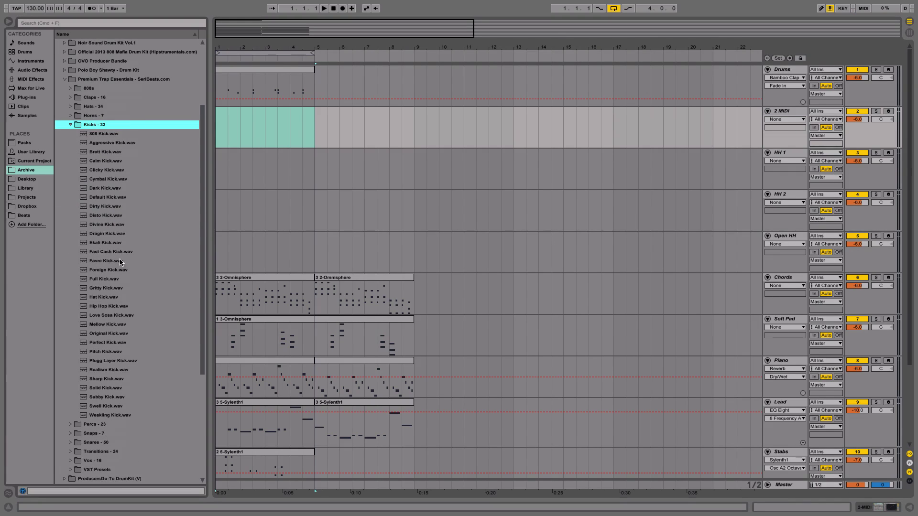
Audition the kick samples from Favre Kick to Original Kick and load Original Kick.wav onto the new MIDI track.
{"action": "left_click", "coordinate": [124, 260]}
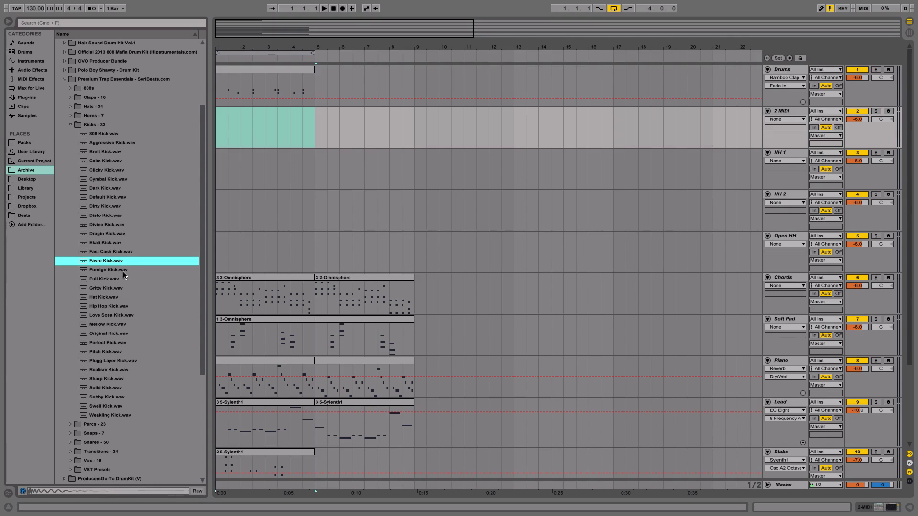
{"action": "key", "text": "Down"}
{"action": "key", "text": "Down"}
{"action": "key", "text": "Down"}
{"action": "key", "text": "Down"}
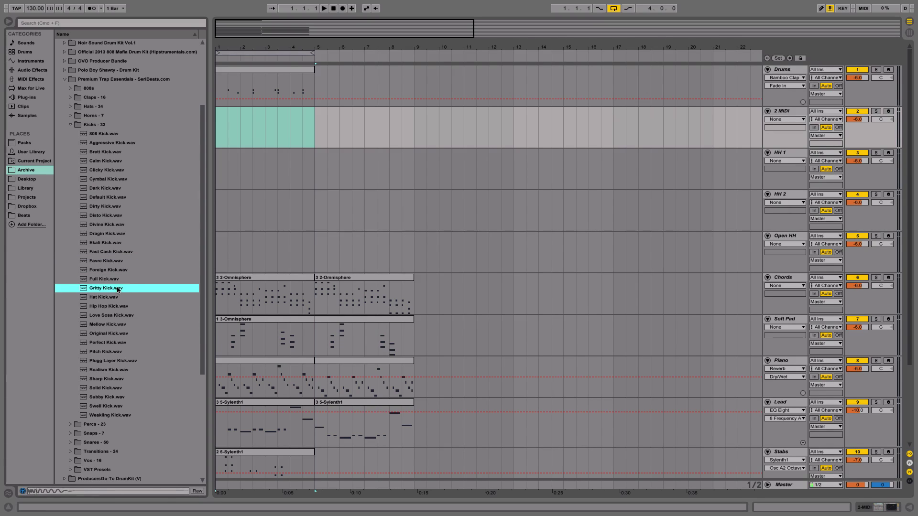
{"action": "key", "text": "Down"}
{"action": "key", "text": "Down"}
{"action": "key", "text": "Down"}
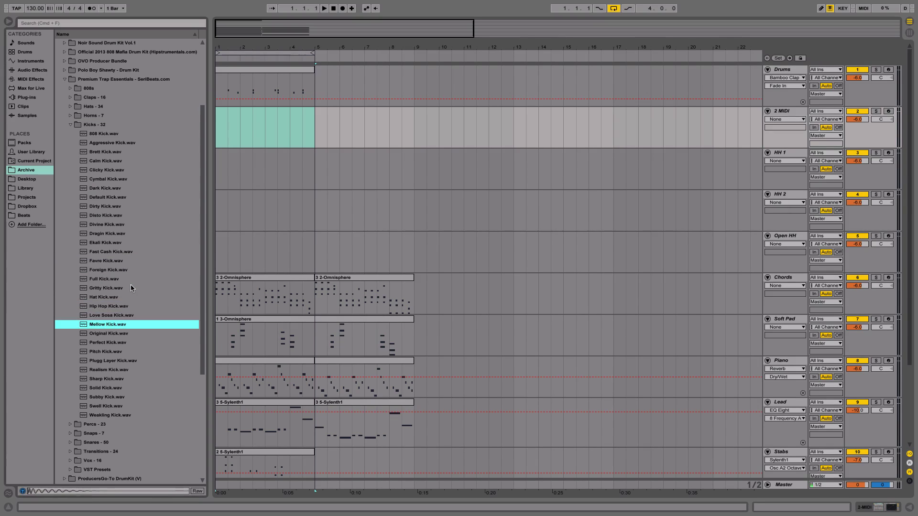
{"action": "key", "text": "Down"}
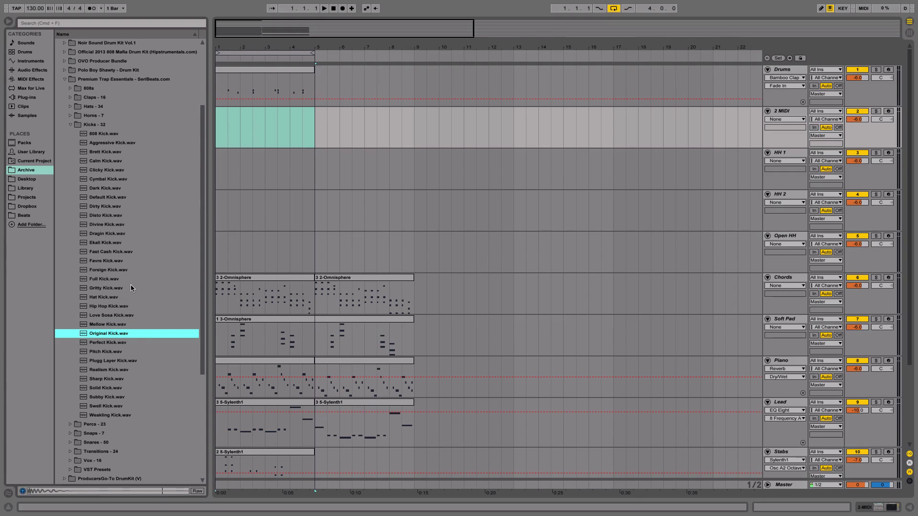
{"action": "scroll", "coordinate": [131, 288], "scroll_direction": "down", "scroll_amount": 5}
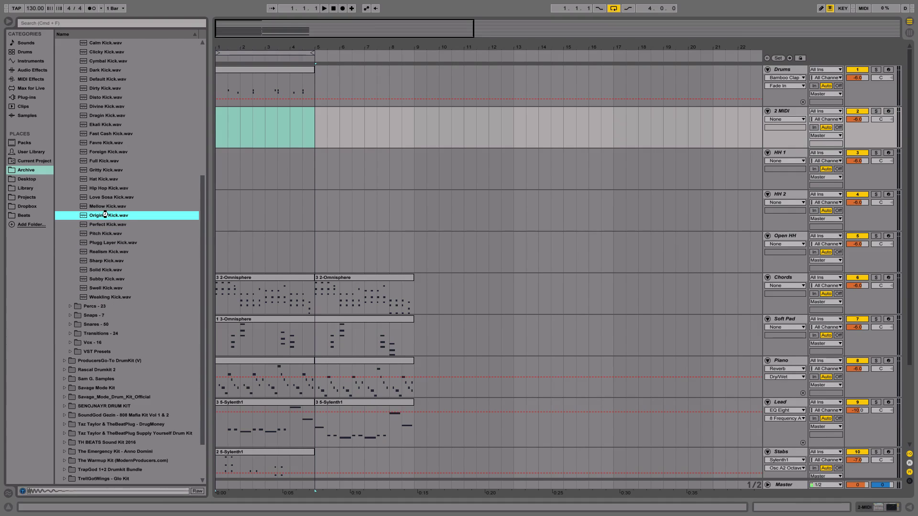
{"action": "double_click", "coordinate": [105, 215]}
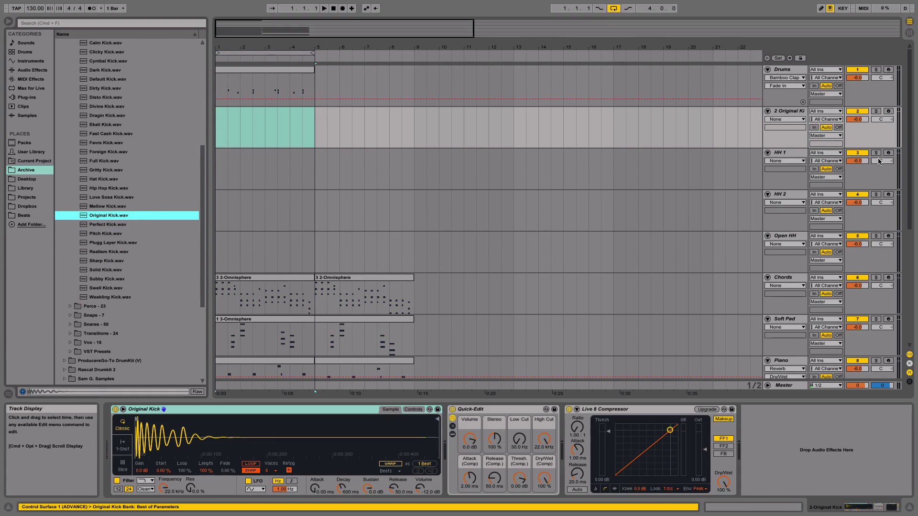
Arm the Original Kick track and open the options for the kick sampler's Volume control.
{"action": "left_click", "coordinate": [888, 111]}
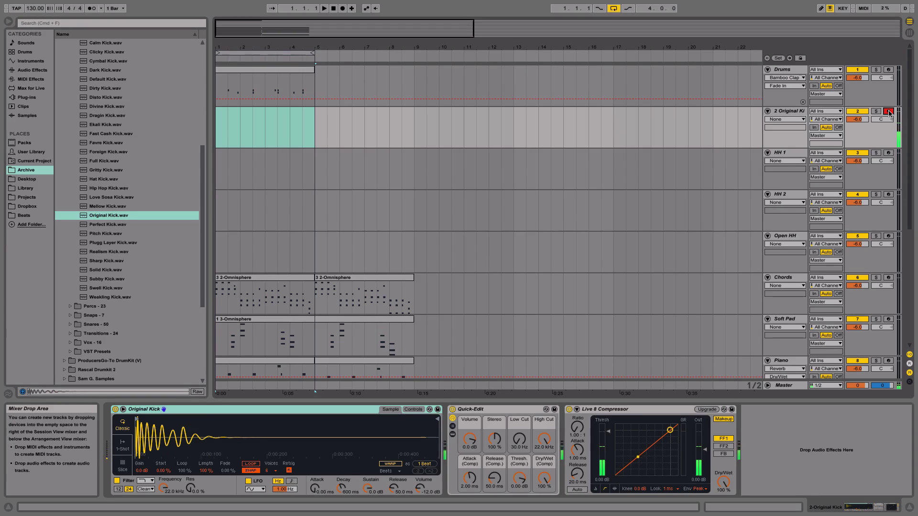
{"action": "right_click", "coordinate": [420, 488]}
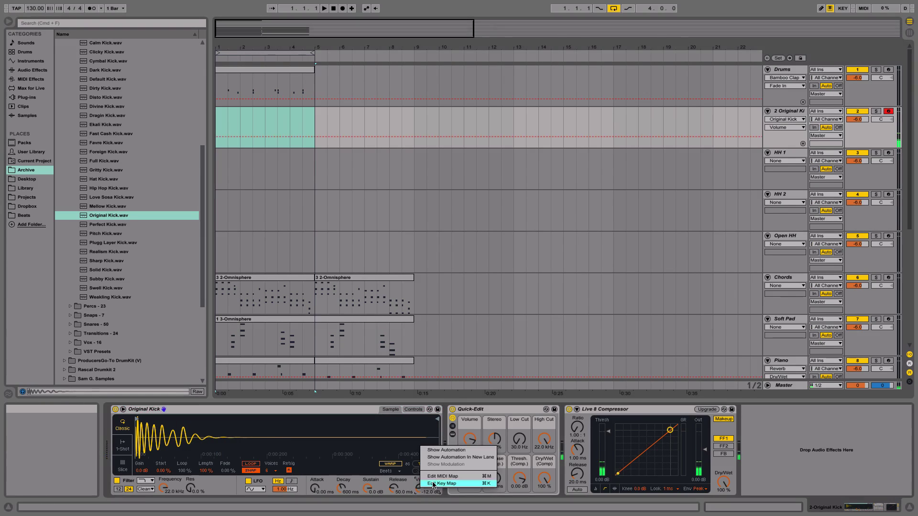
Insert an empty MIDI clip over bars 1 to 4 of the Original Kick track and open it for note editing.
{"action": "left_click", "coordinate": [408, 479]}
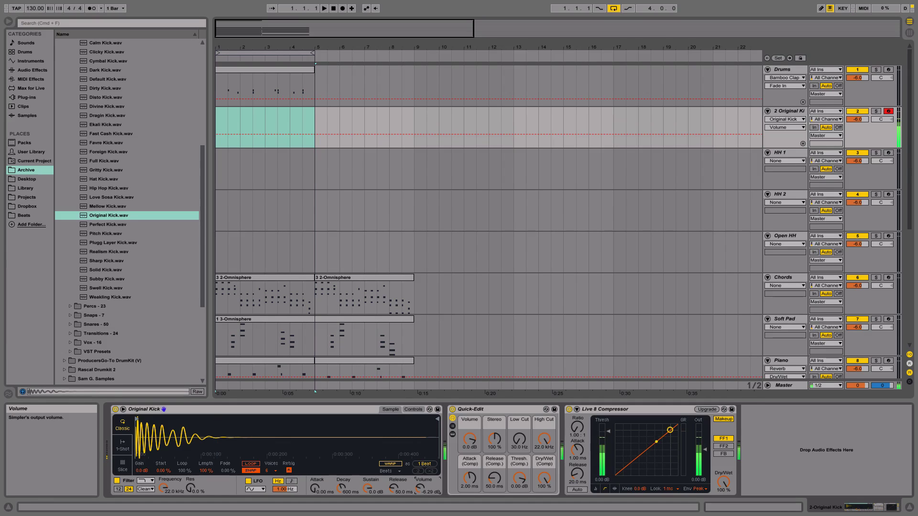
{"action": "left_click_drag", "start_coordinate": [315, 116], "coordinate": [228, 119]}
{"action": "key", "text": "super+shift+m"}
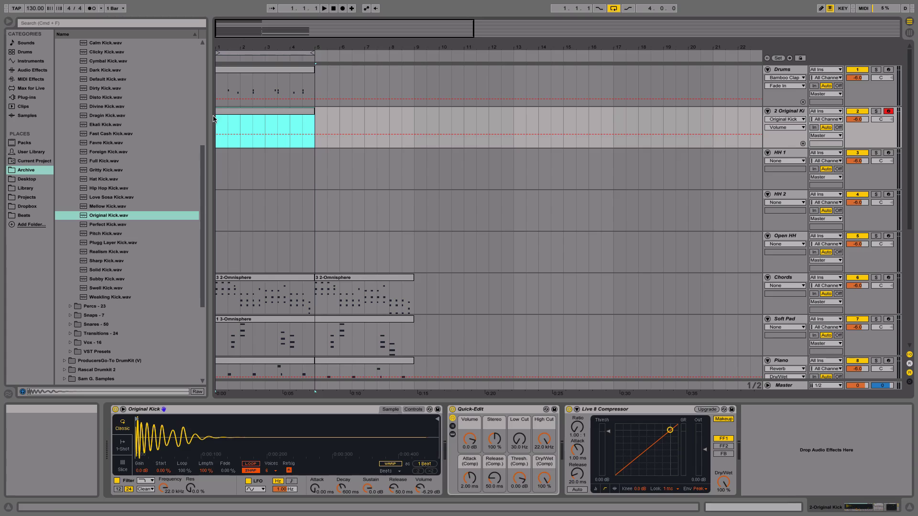
{"action": "double_click", "coordinate": [249, 110]}
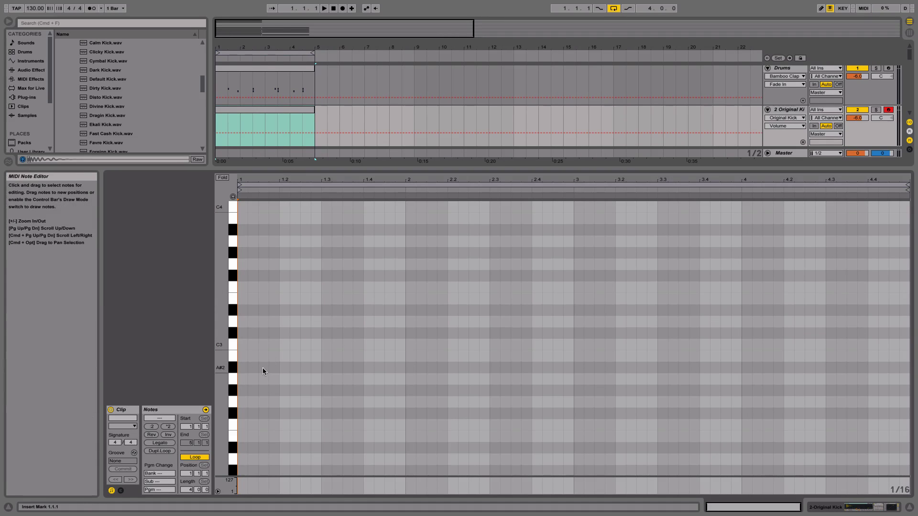
Add a C3 kick note at 1.1.1, raise its velocity to 127 and play the loop.
{"action": "double_click", "coordinate": [242, 345]}
{"action": "key", "text": "space"}
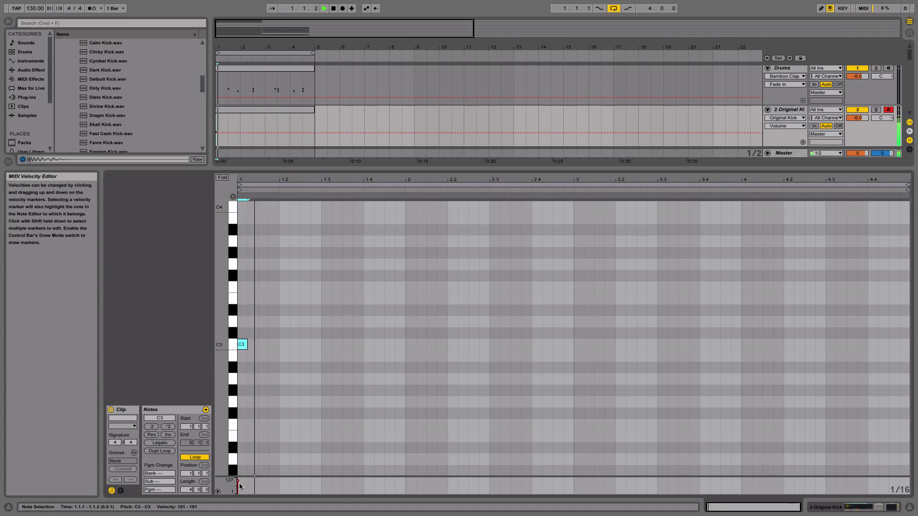
{"action": "key", "text": "space"}
{"action": "left_click_drag", "start_coordinate": [238, 481], "coordinate": [238, 470]}
{"action": "key", "text": "space"}
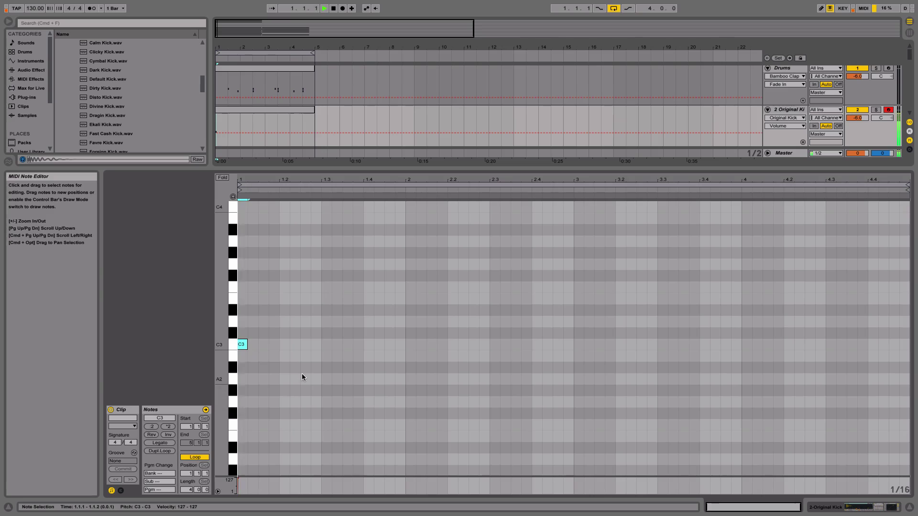
Add C3 kick notes at 1.2.3 and 1.4.1.
{"action": "left_click", "coordinate": [305, 349]}
{"action": "double_click", "coordinate": [305, 348]}
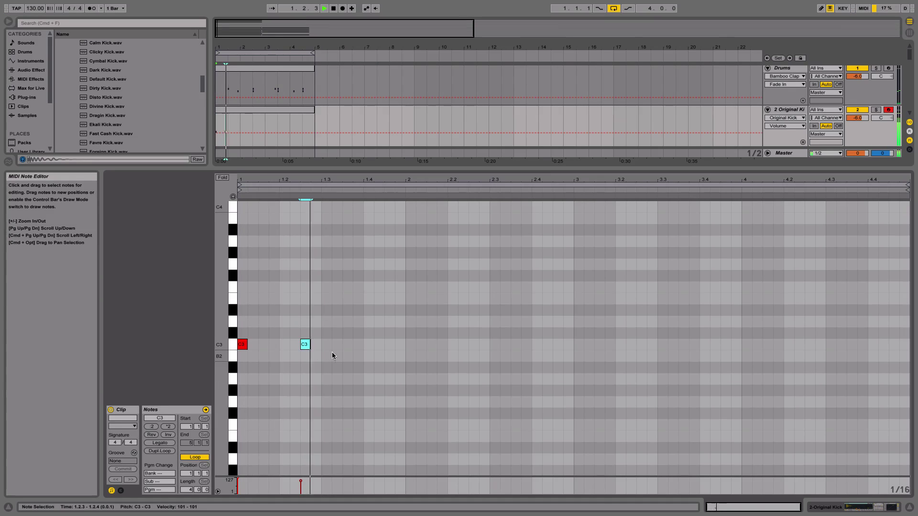
{"action": "double_click", "coordinate": [368, 348]}
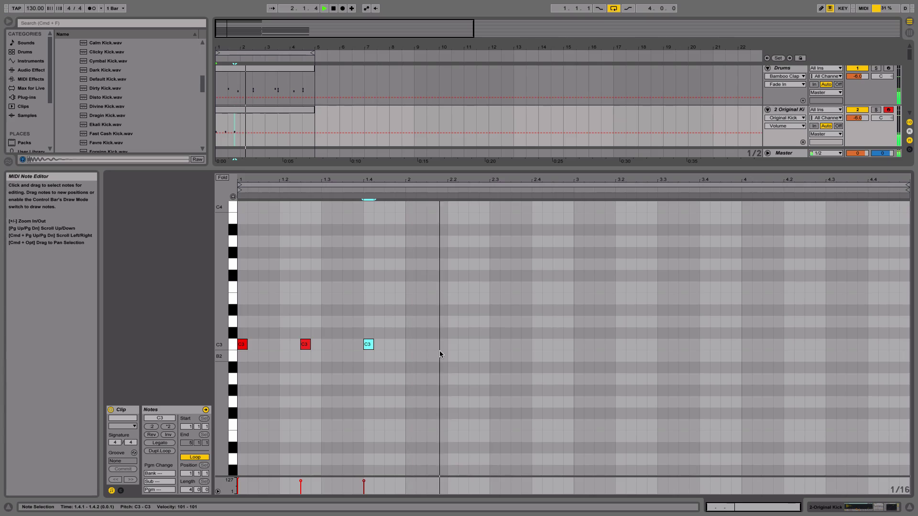
{"action": "left_click", "coordinate": [271, 346]}
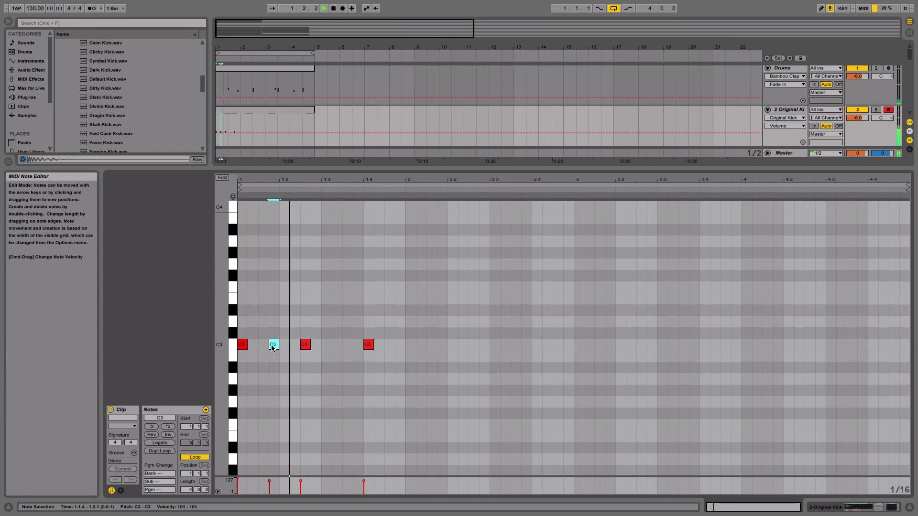
{"action": "double_click", "coordinate": [261, 346]}
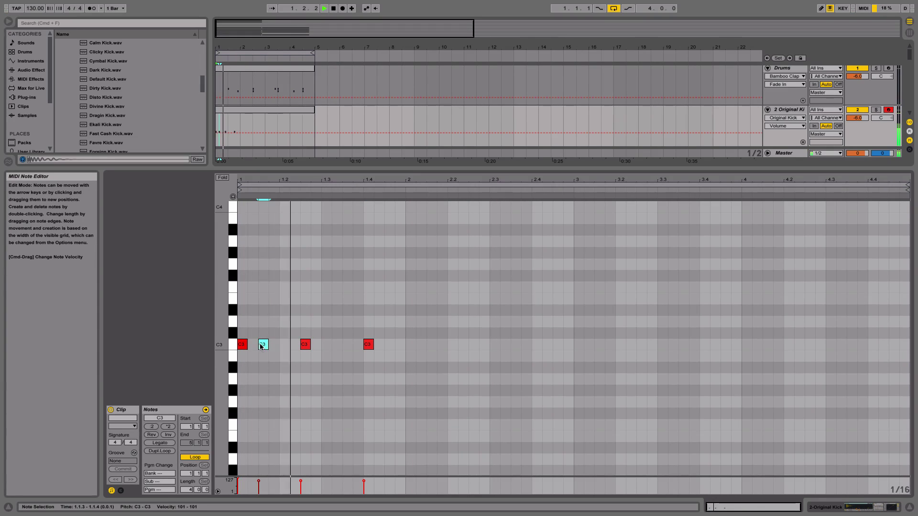
{"action": "left_click_drag", "start_coordinate": [261, 347], "coordinate": [290, 348]}
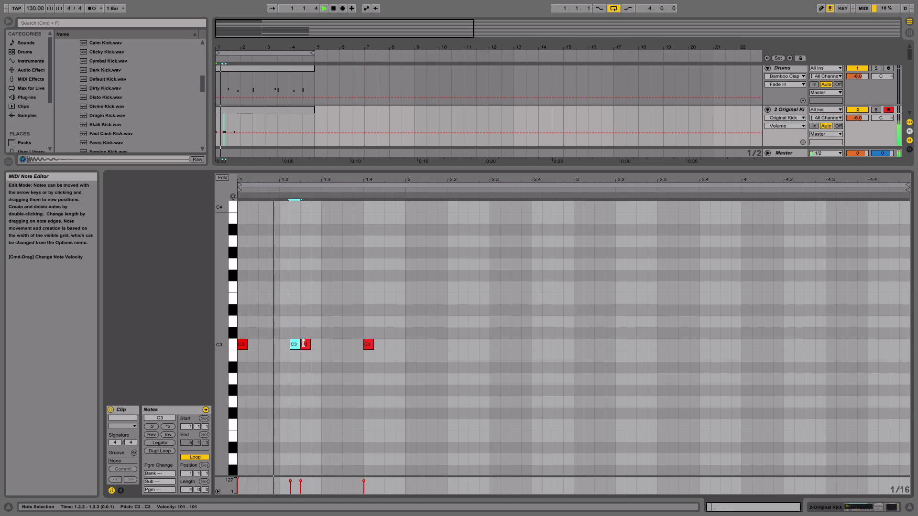
{"action": "key", "text": "Delete"}
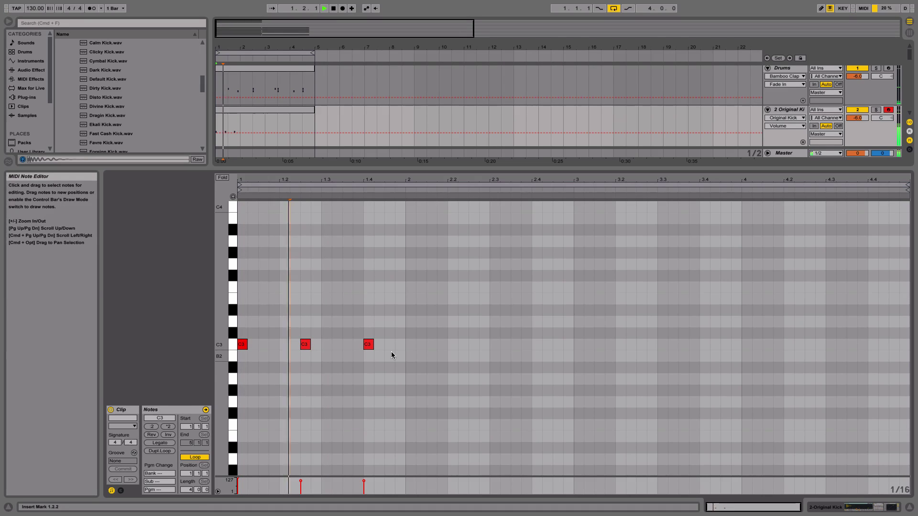
Stop playback and raise the velocity of the kick notes at 1.2.3 and 1.4.1 to the maximum.
{"action": "key", "text": "space"}
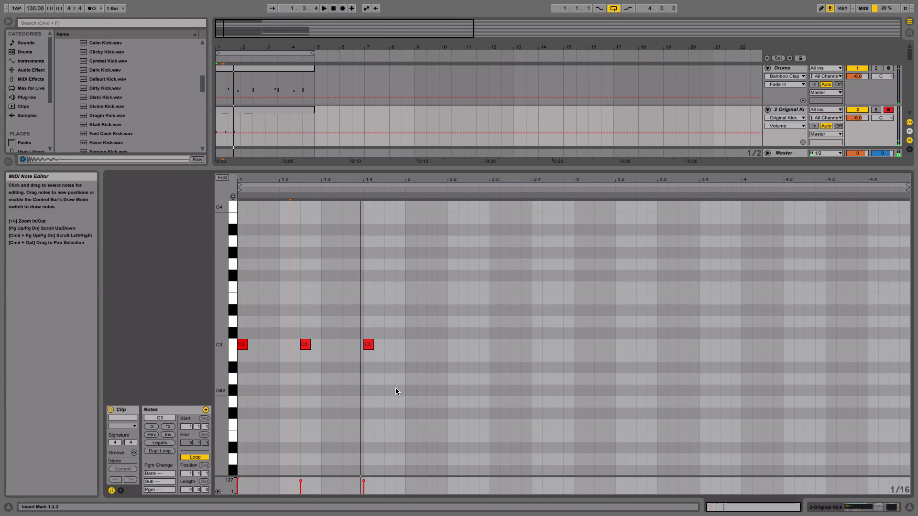
{"action": "left_click_drag", "start_coordinate": [396, 391], "coordinate": [289, 341]}
{"action": "left_click", "coordinate": [300, 478]}
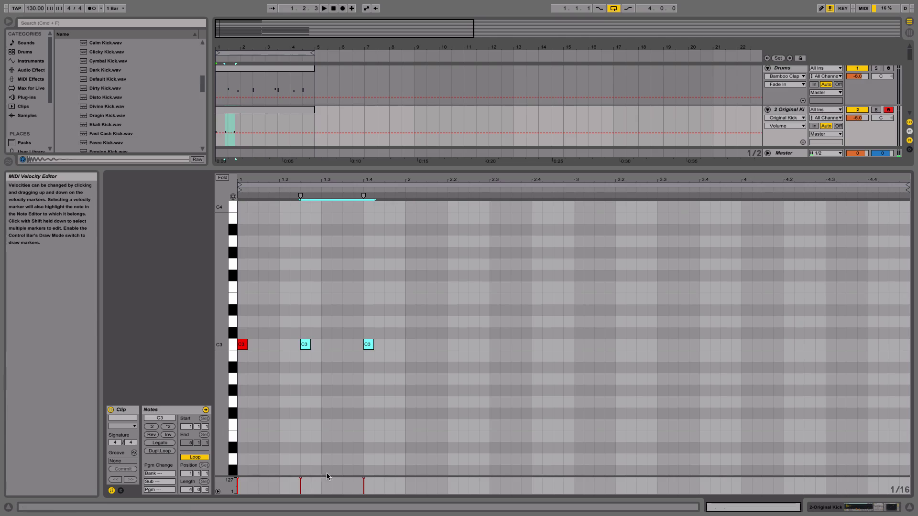
With the loop playing, add C3 kick notes at 3.1.1, 3.2.3, 3.4.1, 4.2.1, 4.3.3 and 4.4.3.
{"action": "left_click", "coordinate": [443, 389]}
{"action": "key", "text": "space"}
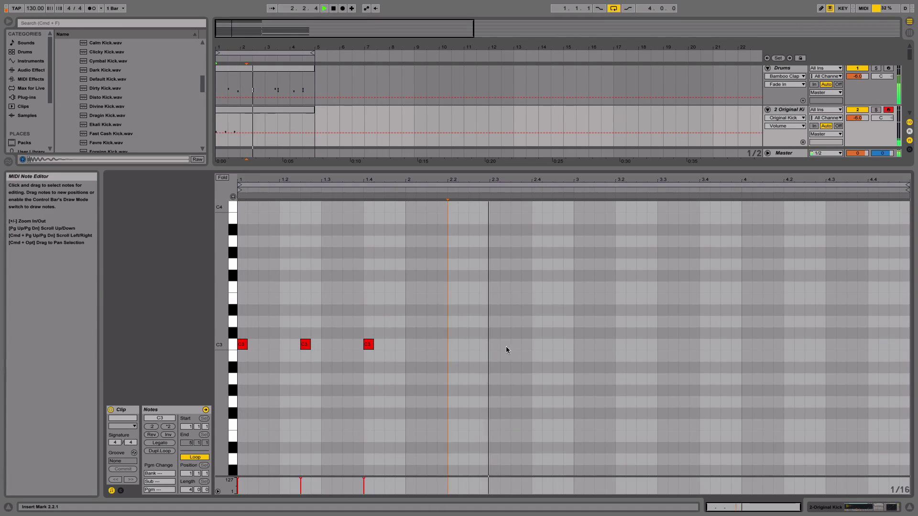
{"action": "double_click", "coordinate": [579, 345]}
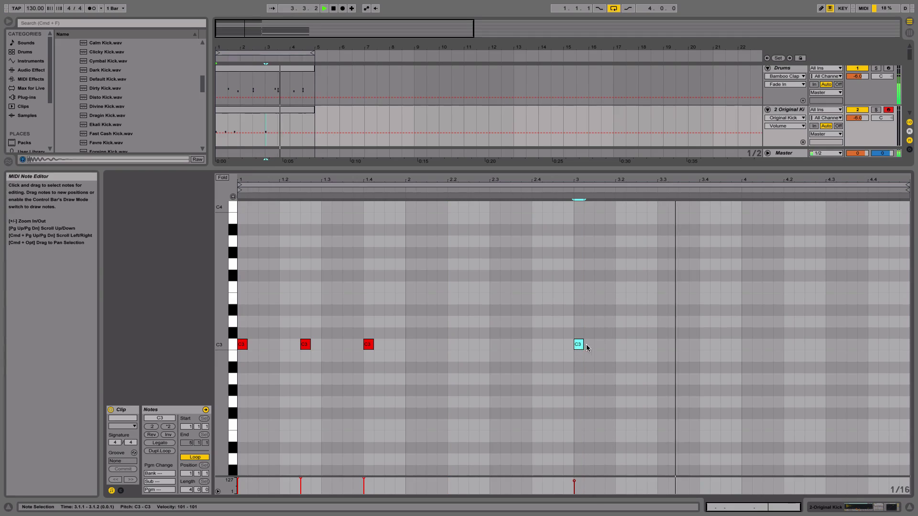
{"action": "double_click", "coordinate": [641, 345]}
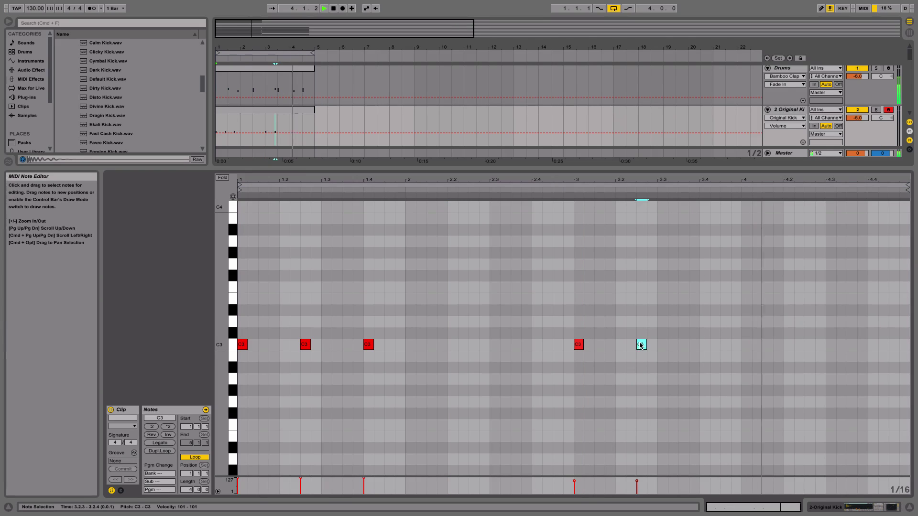
{"action": "double_click", "coordinate": [725, 344]}
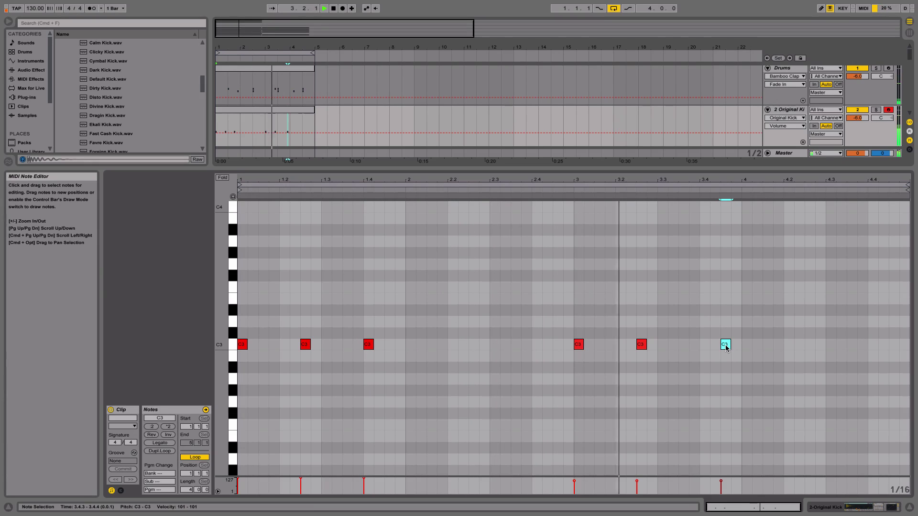
{"action": "left_click_drag", "start_coordinate": [726, 348], "coordinate": [701, 349]}
{"action": "double_click", "coordinate": [789, 344]}
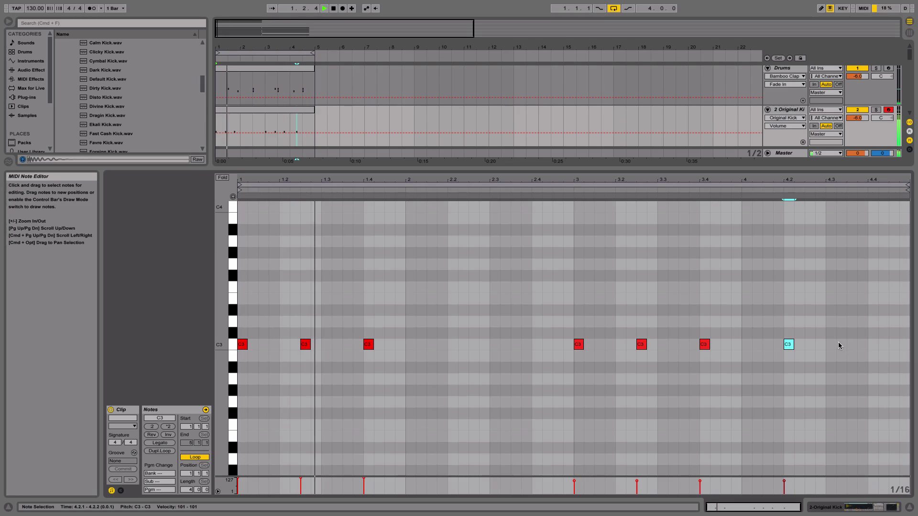
{"action": "double_click", "coordinate": [851, 345]}
{"action": "double_click", "coordinate": [894, 344]}
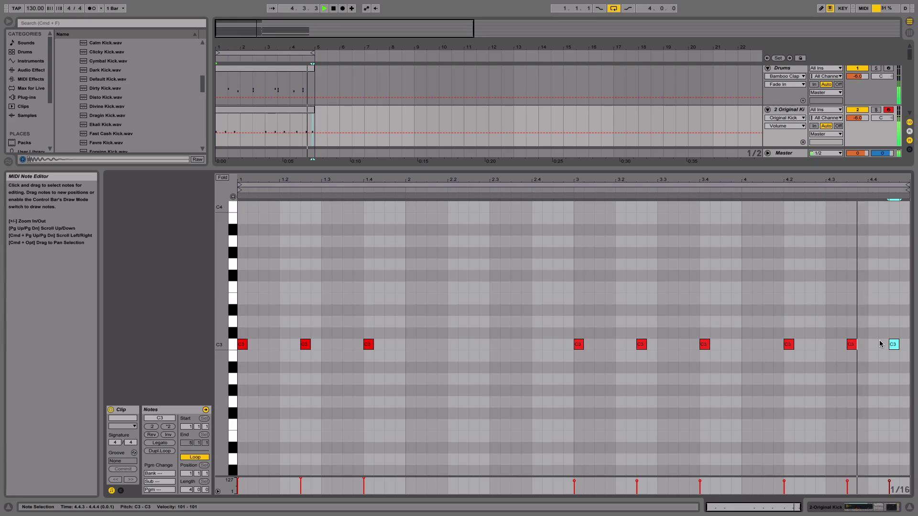
Examine the note rhythm and pitches in the first Desert 808 clip, then return to the full arrangement.
{"action": "left_click", "coordinate": [909, 509]}
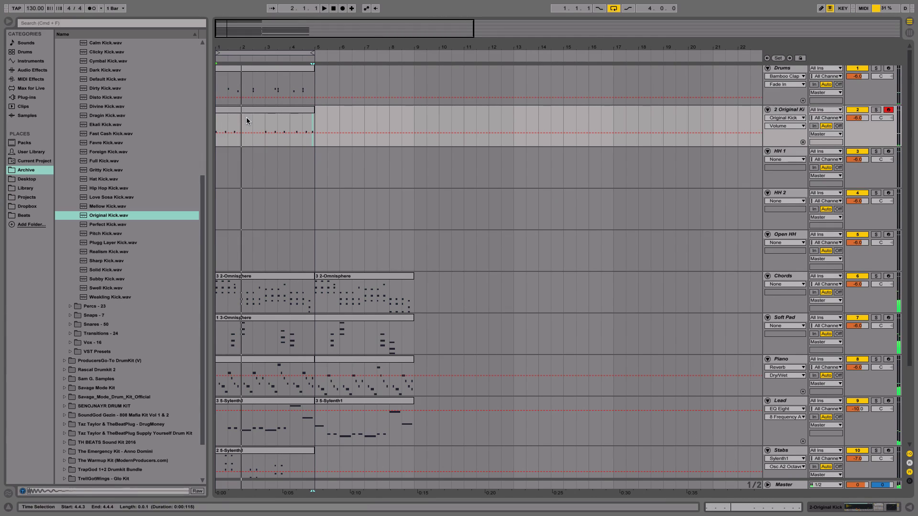
{"action": "scroll", "coordinate": [264, 191], "scroll_direction": "down", "scroll_amount": 4}
{"action": "double_click", "coordinate": [264, 397]}
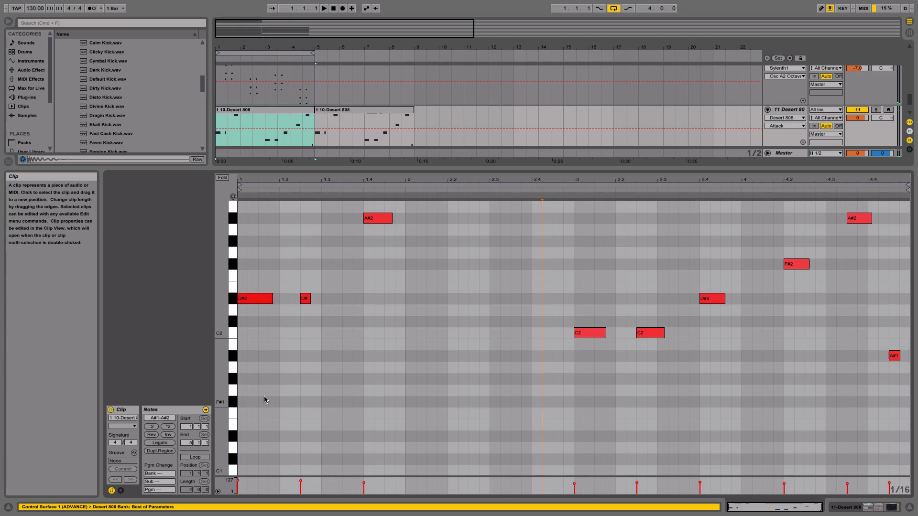
{"action": "scroll", "coordinate": [375, 287], "scroll_direction": "up", "scroll_amount": 5}
{"action": "scroll", "coordinate": [375, 286], "scroll_direction": "down", "scroll_amount": 4}
{"action": "scroll", "coordinate": [375, 285], "scroll_direction": "up", "scroll_amount": 1}
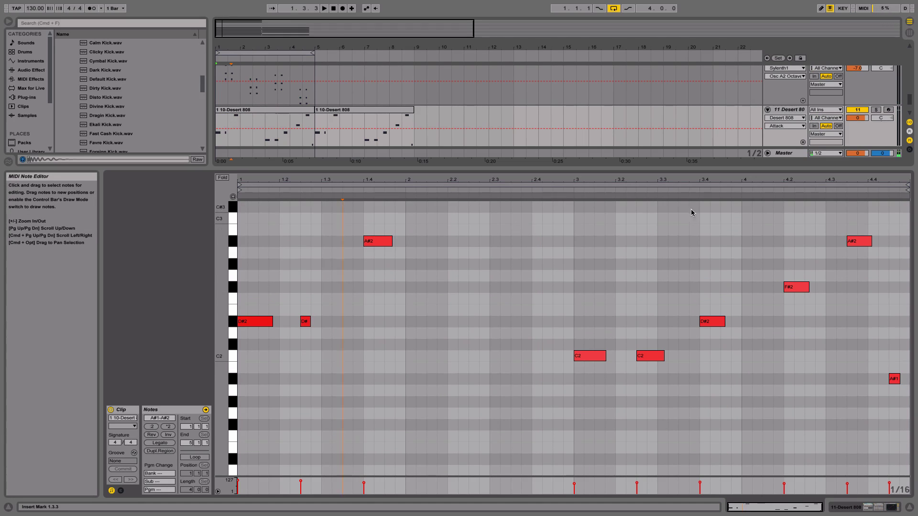
{"action": "left_click", "coordinate": [910, 508]}
{"action": "scroll", "coordinate": [403, 436], "scroll_direction": "up", "scroll_amount": 3}
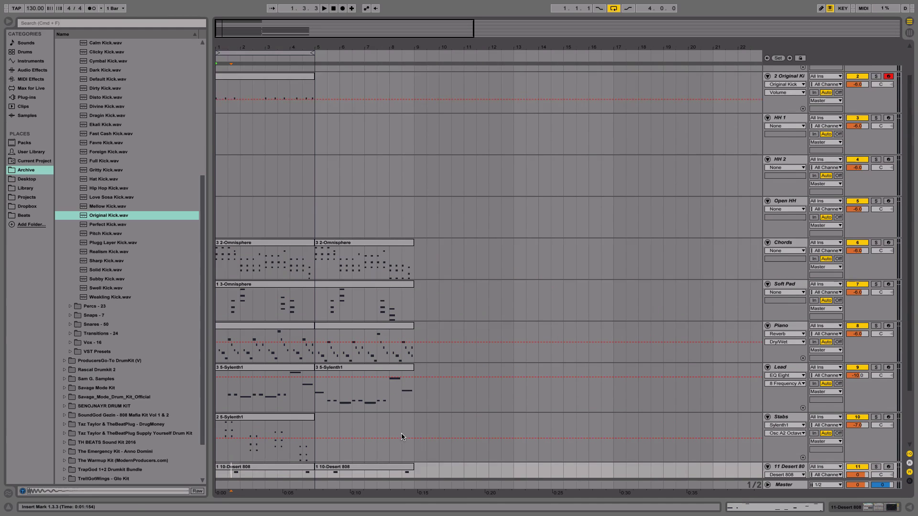
{"action": "scroll", "coordinate": [402, 436], "scroll_direction": "down", "scroll_amount": 3}
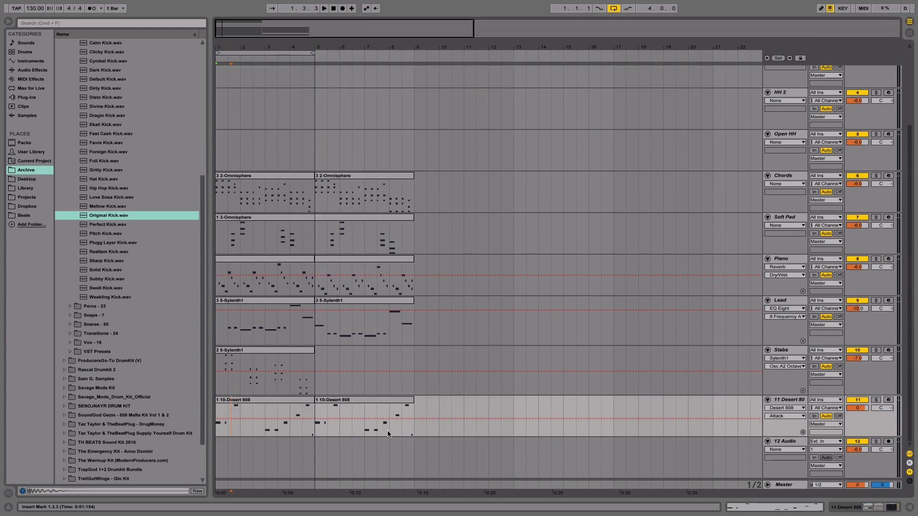
Open the first Desert 808 clip and select its two A#1 notes in bar 3 for inspection, then close the editor.
{"action": "left_click", "coordinate": [306, 399]}
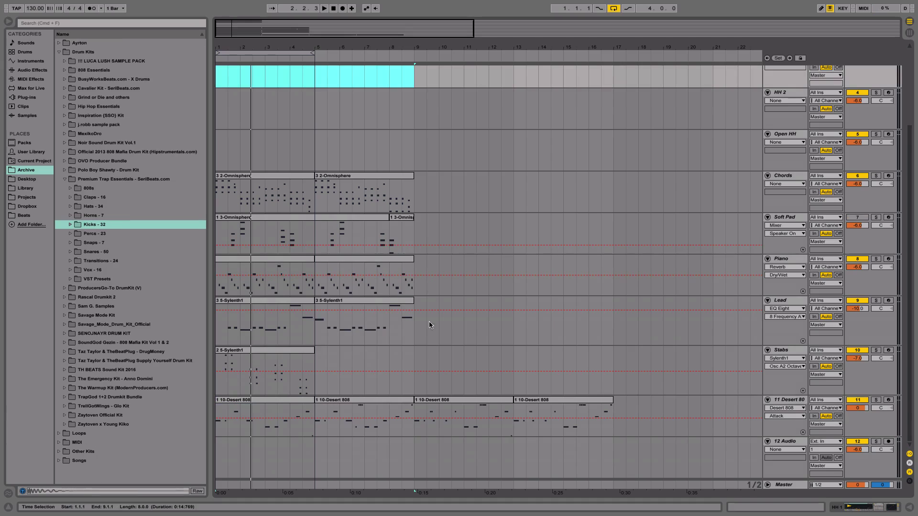
{"action": "double_click", "coordinate": [269, 401]}
{"action": "left_click", "coordinate": [409, 362]}
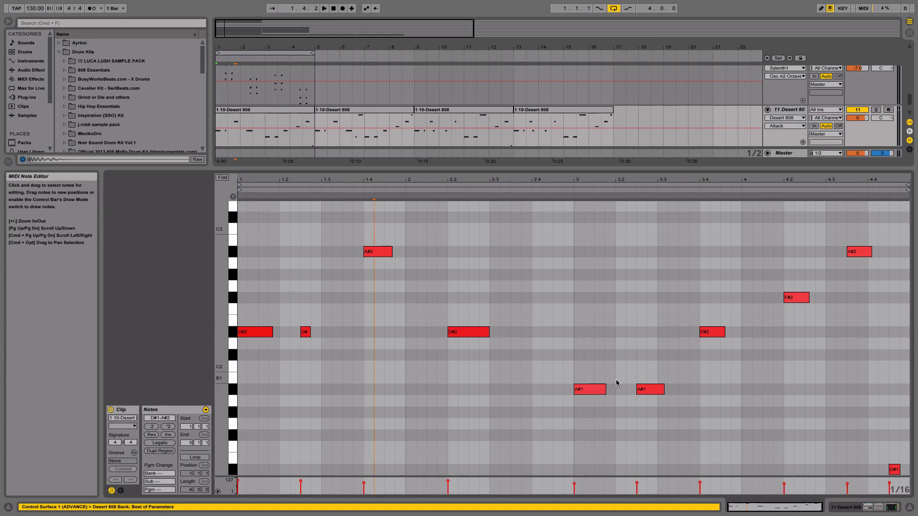
{"action": "left_click_drag", "start_coordinate": [564, 380], "coordinate": [660, 395]}
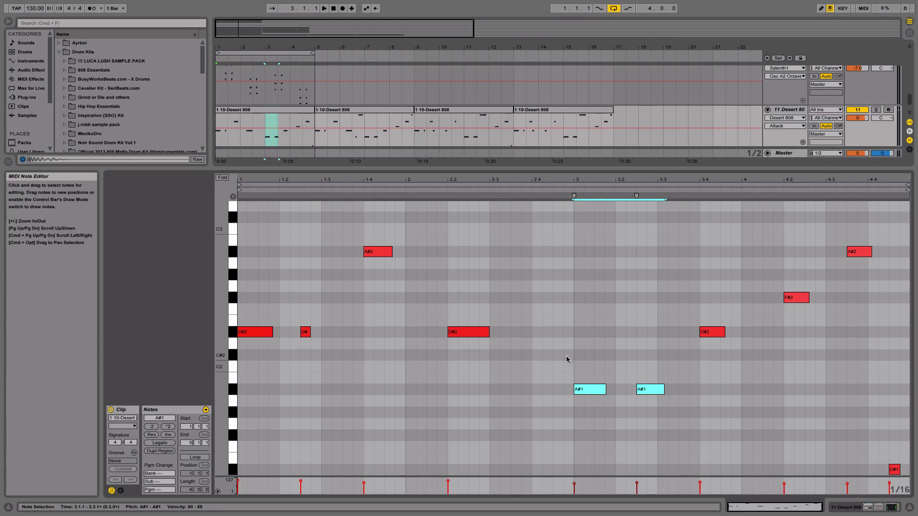
{"action": "left_click", "coordinate": [909, 507]}
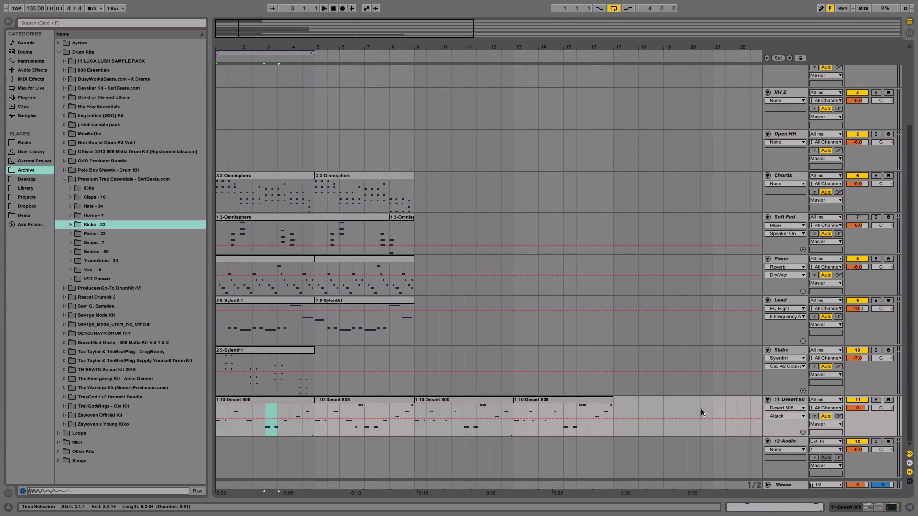
Move the Desert 808 clip at bar 9 to bar 1, replacing the first clip, and play the loop.
{"action": "left_click", "coordinate": [449, 400]}
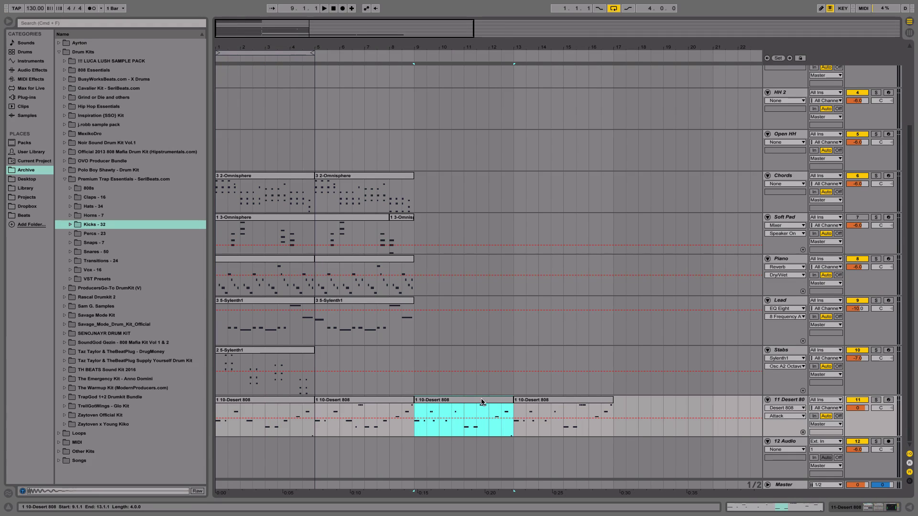
{"action": "left_click", "coordinate": [300, 399]}
{"action": "left_click_drag", "start_coordinate": [457, 400], "coordinate": [255, 414]}
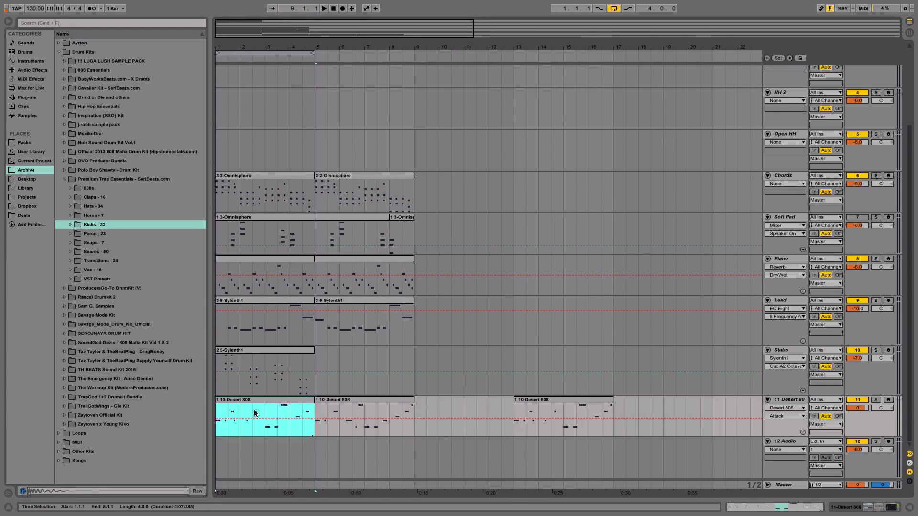
{"action": "key", "text": "space"}
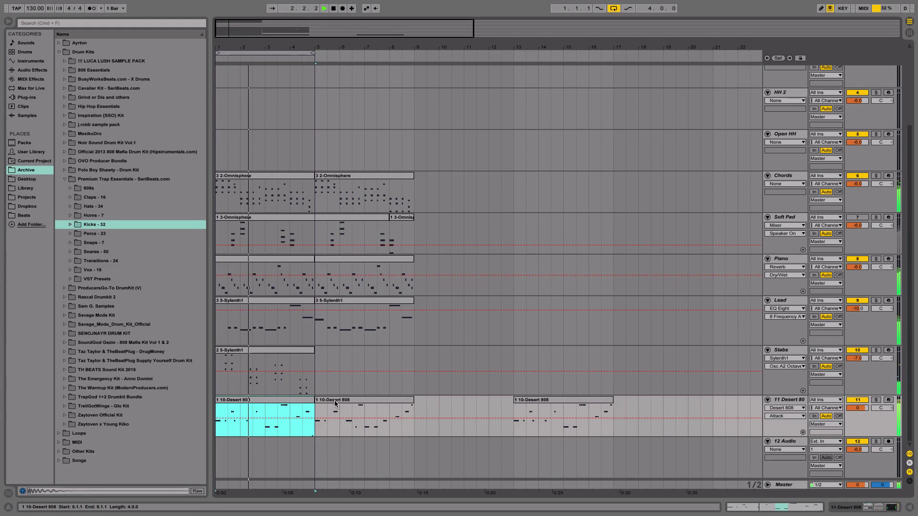
Examine the notes of the Desert 808 clip at bar 1 across the full pitch range during playback.
{"action": "double_click", "coordinate": [302, 401]}
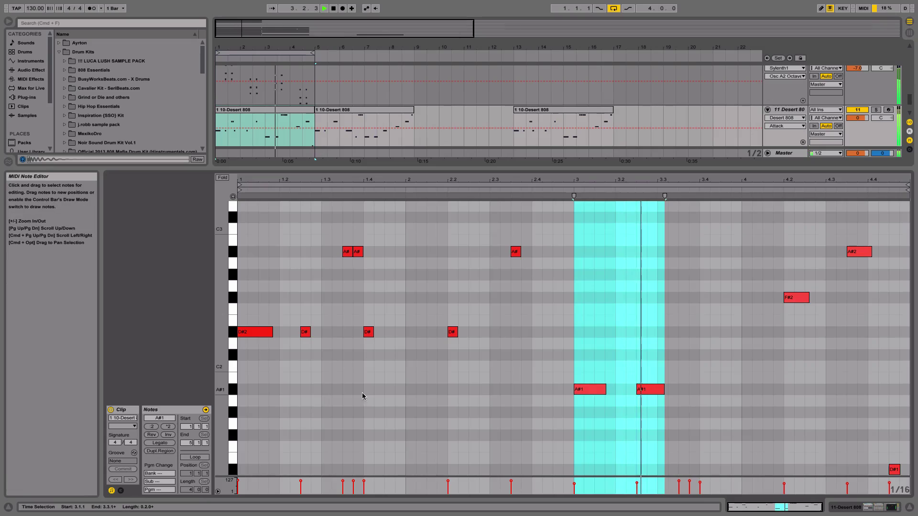
{"action": "left_click", "coordinate": [489, 378]}
{"action": "scroll", "coordinate": [690, 353], "scroll_direction": "up", "scroll_amount": 5}
{"action": "scroll", "coordinate": [690, 353], "scroll_direction": "down", "scroll_amount": 1}
{"action": "scroll", "coordinate": [693, 353], "scroll_direction": "down", "scroll_amount": 5}
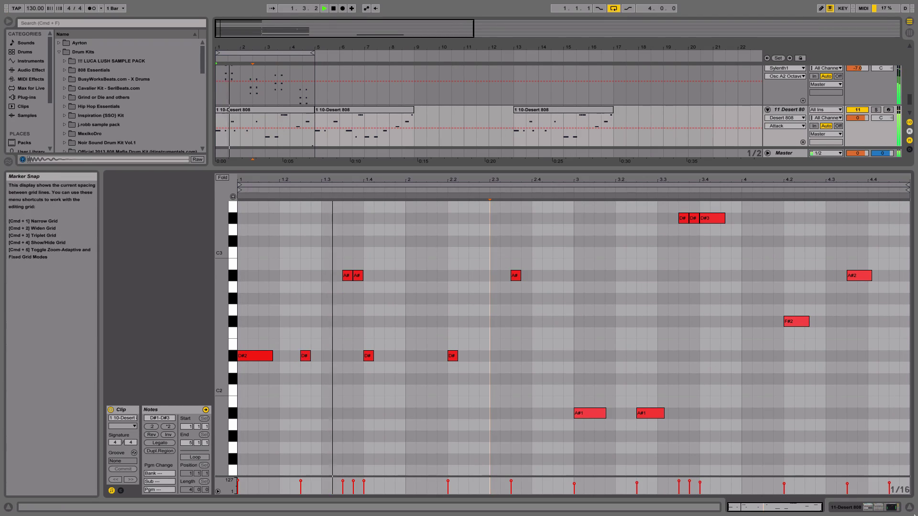
{"action": "key", "text": "space"}
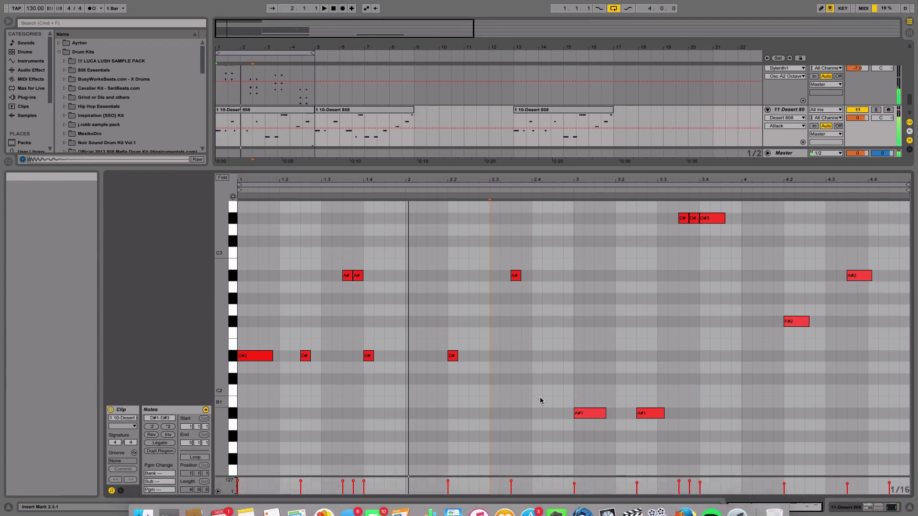
Move the first Desert 808 clip to bar 9, move the clip at bar 13 to bar 1, and play the loop.
{"action": "left_click", "coordinate": [909, 508]}
{"action": "left_click_drag", "start_coordinate": [222, 396], "coordinate": [421, 401]}
{"action": "left_click_drag", "start_coordinate": [540, 406], "coordinate": [243, 412]}
{"action": "key", "text": "space"}
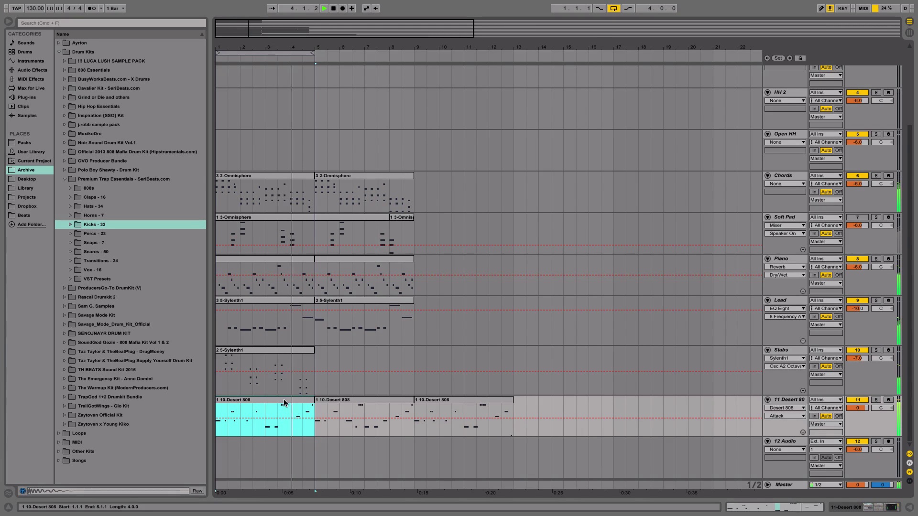
Stop playback, move the Desert 808 clip at bar 1 to bar 13, and paste a Desert 808 clip at bar 1.
{"action": "key", "text": "space"}
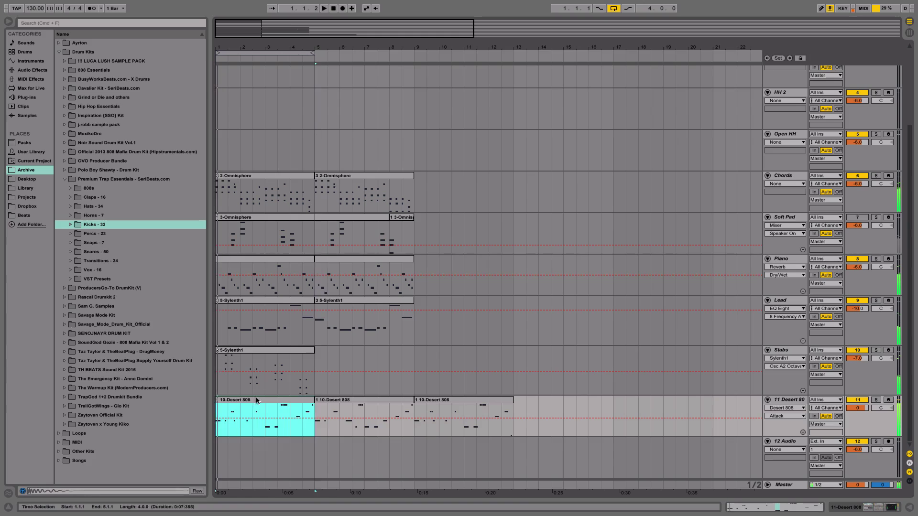
{"action": "left_click_drag", "start_coordinate": [256, 399], "coordinate": [546, 404]}
{"action": "left_click", "coordinate": [215, 400]}
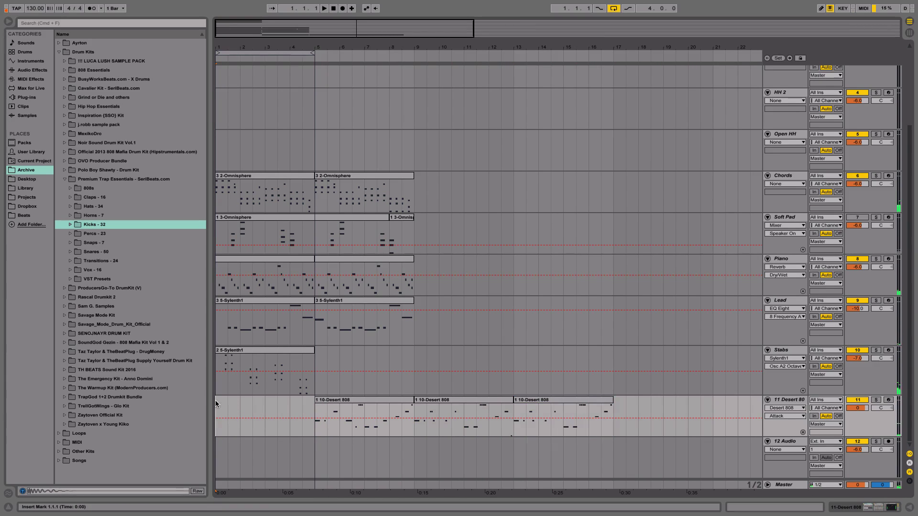
{"action": "key", "text": "ctrl+v"}
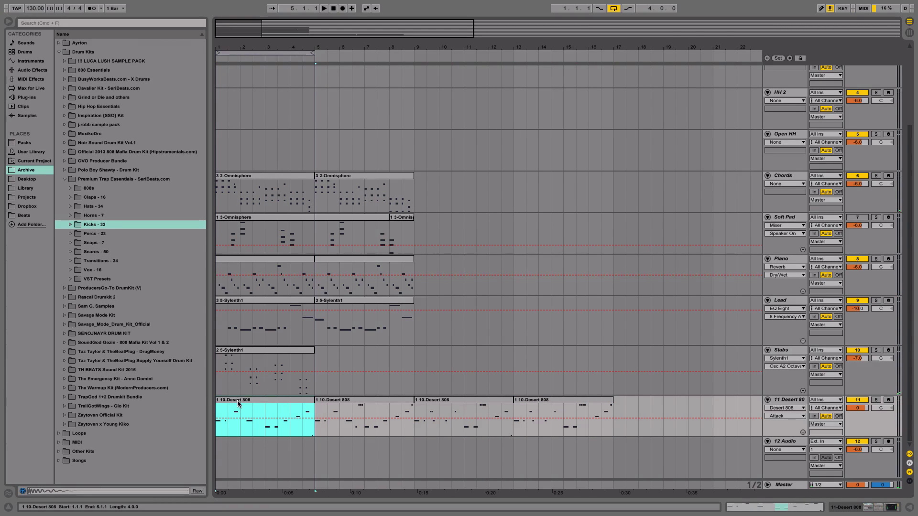
Copy the Original Kick clip to the start of the HH 1 track and rename the kick track Kick.
{"action": "scroll", "coordinate": [304, 340], "scroll_direction": "up", "scroll_amount": 3}
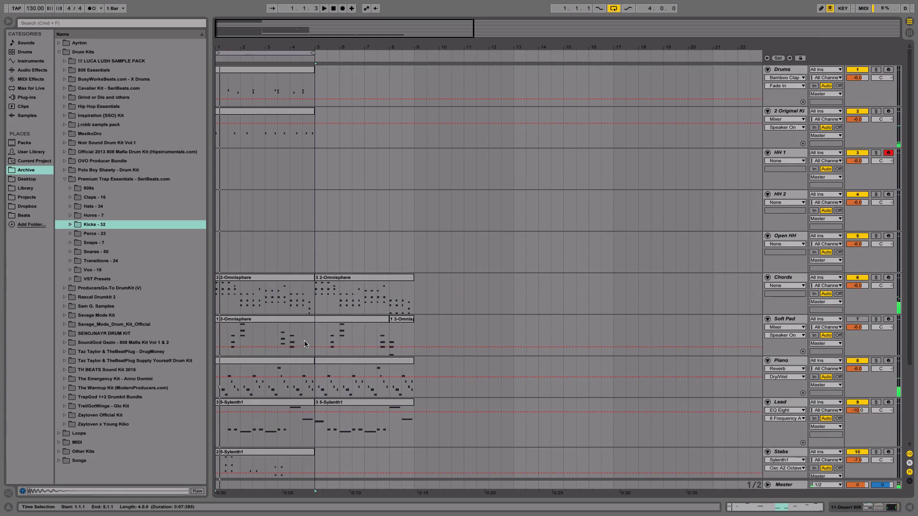
{"action": "left_click", "coordinate": [275, 117]}
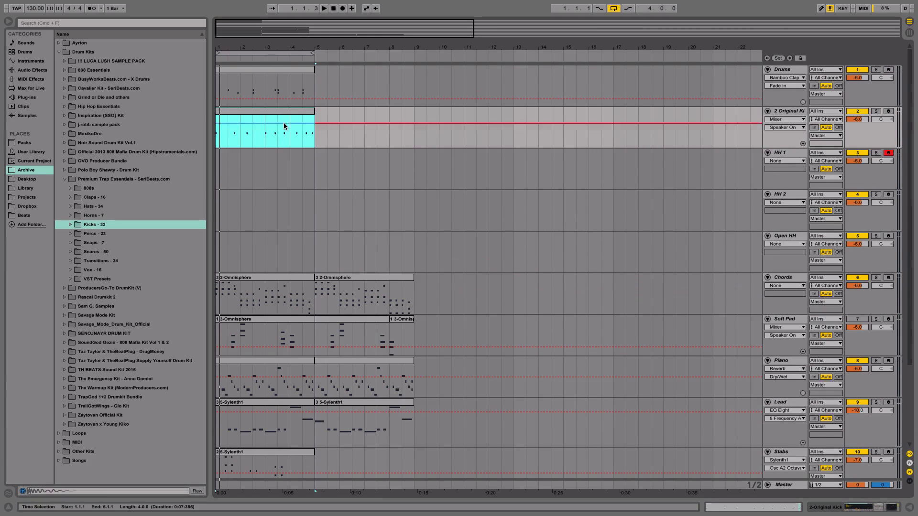
{"action": "left_click", "coordinate": [224, 156]}
{"action": "left_click", "coordinate": [259, 74]}
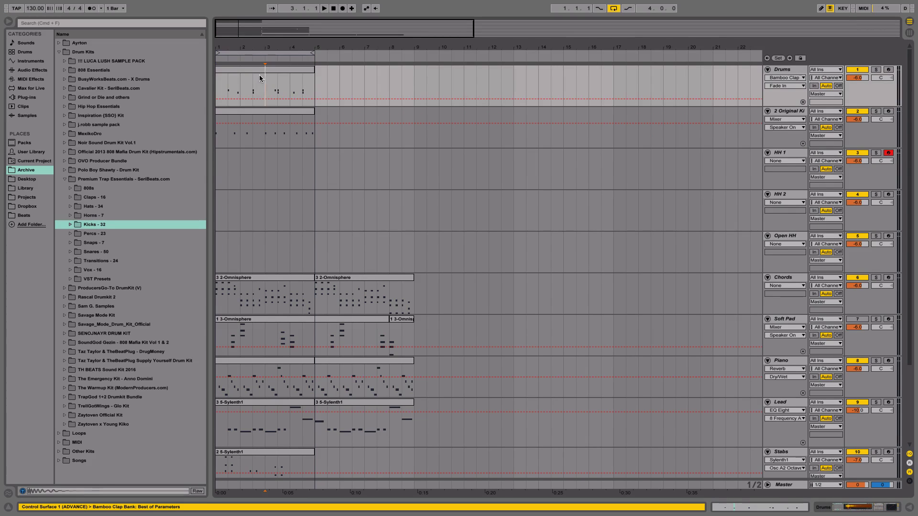
{"action": "left_click", "coordinate": [277, 112]}
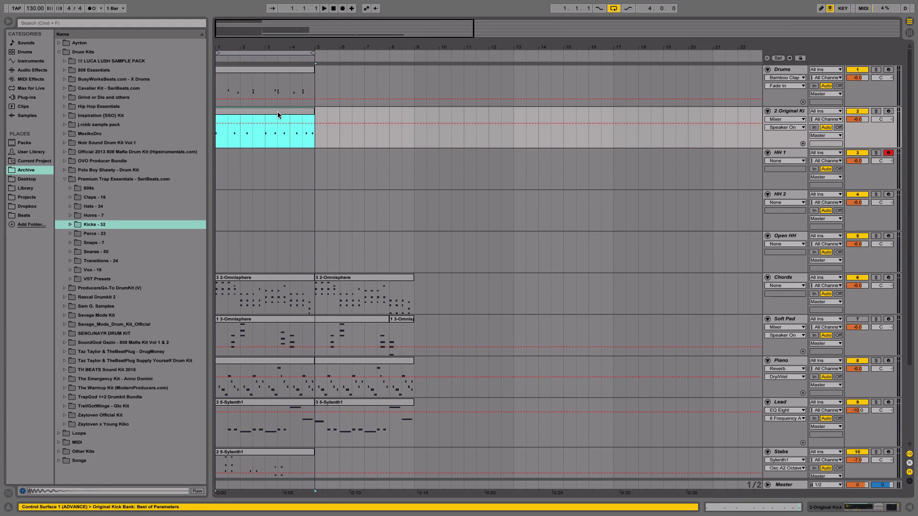
{"action": "left_click", "coordinate": [220, 172]}
{"action": "key", "text": "super+v"}
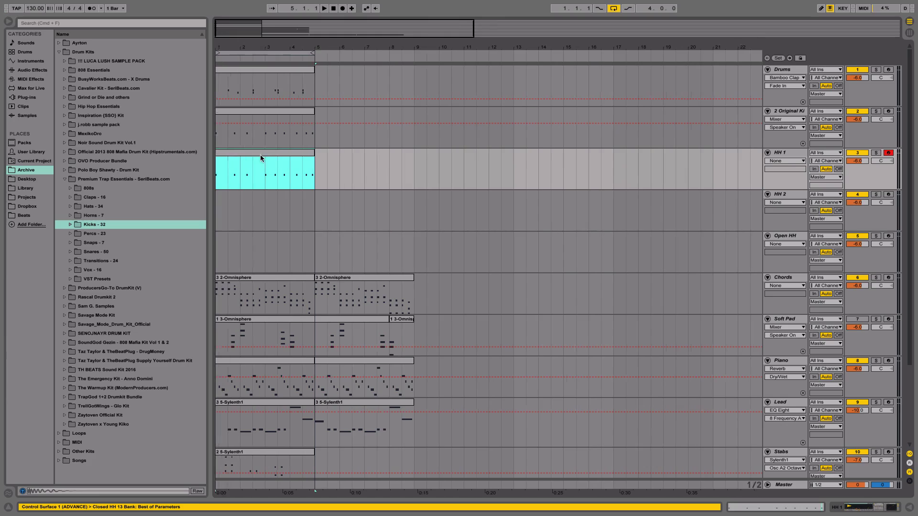
{"action": "double_click", "coordinate": [790, 113]}
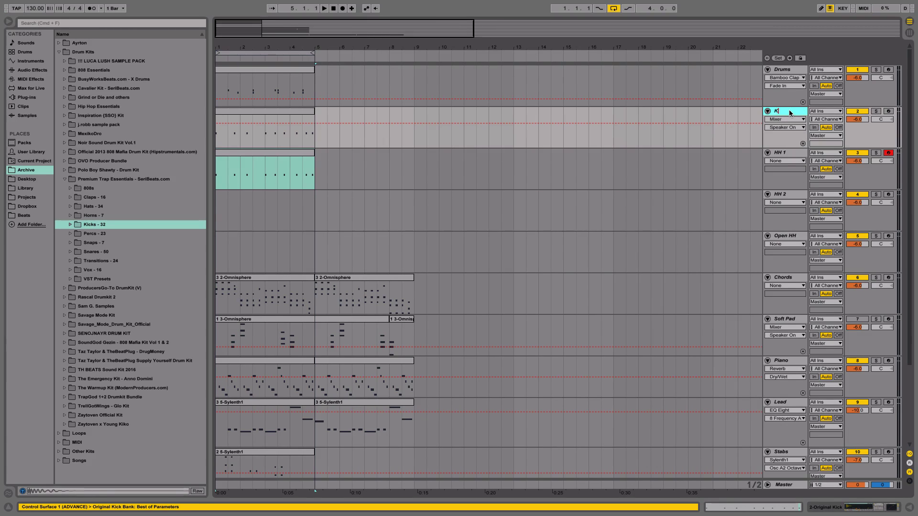
{"action": "left_click", "coordinate": [802, 157]}
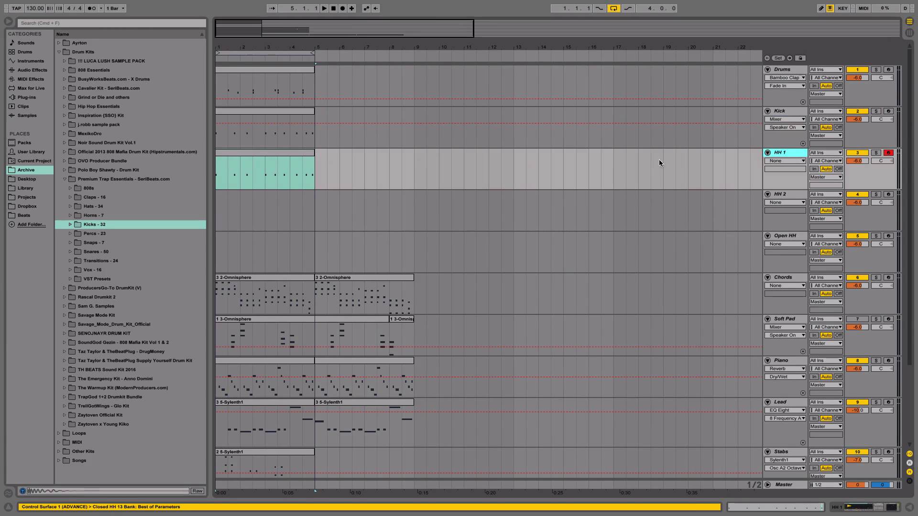
Open the HH 1 clip during playback and add C3 notes at 1.1.2, 1.1.3, 1.4.2, 1.4.3, 2.2.3, 3.1.2, 3.1.3, 3.4.2 and 3.4.3.
{"action": "left_click", "coordinate": [301, 154]}
{"action": "key", "text": "space"}
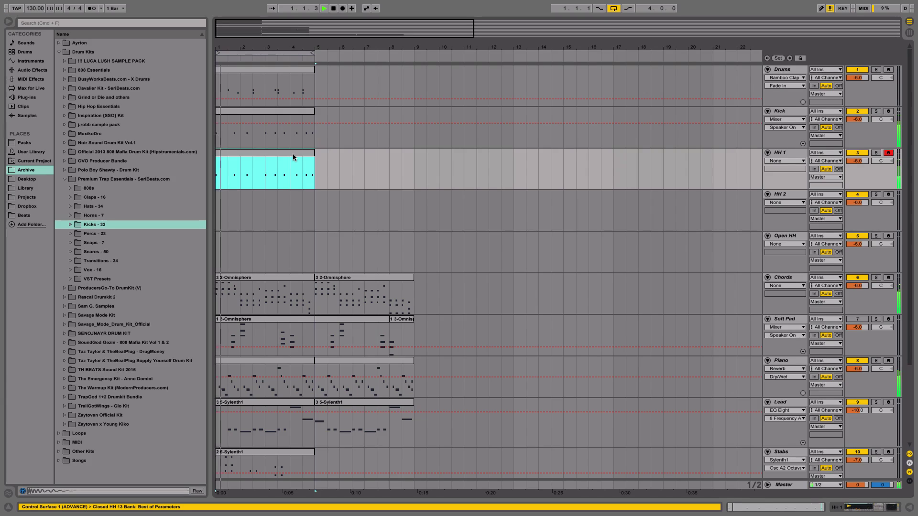
{"action": "double_click", "coordinate": [292, 154]}
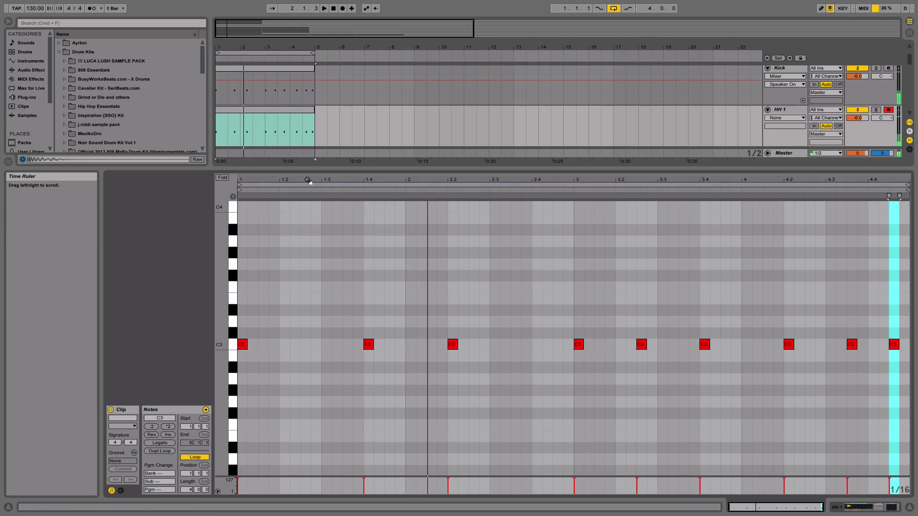
{"action": "double_click", "coordinate": [253, 344]}
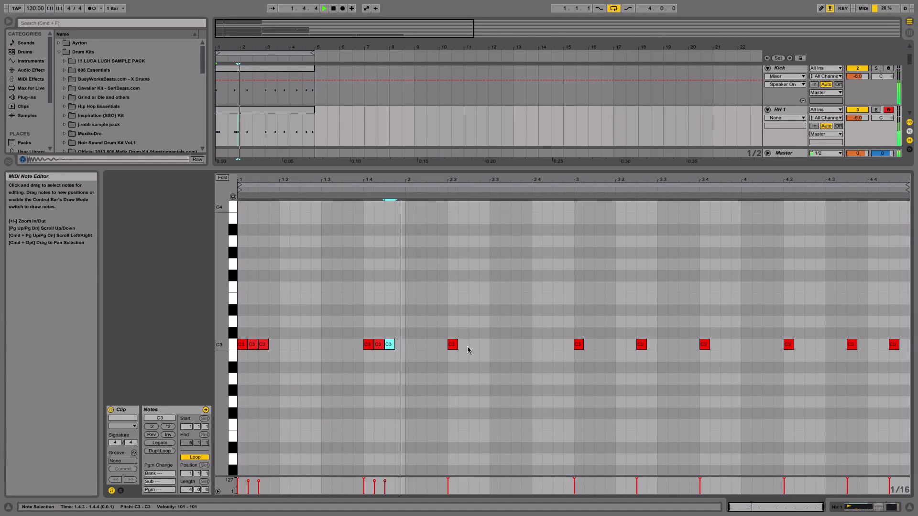
{"action": "double_click", "coordinate": [474, 346]}
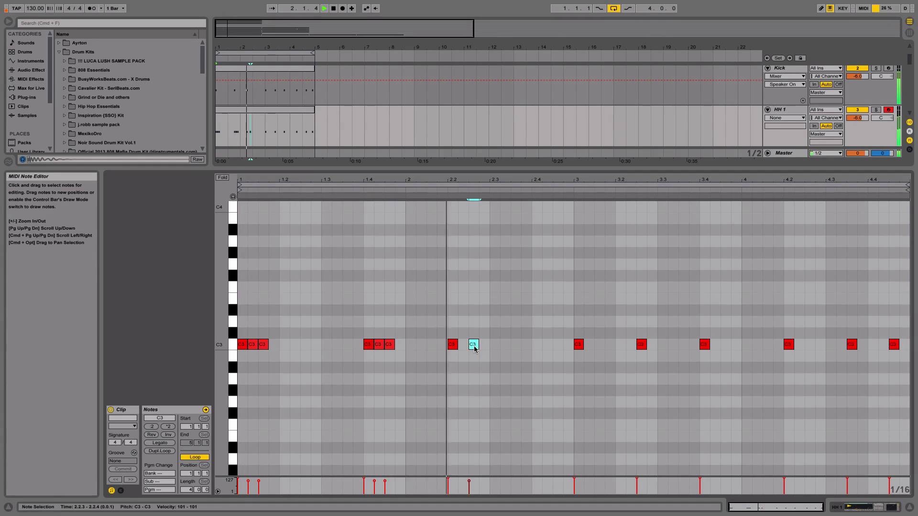
{"action": "double_click", "coordinate": [590, 345]}
{"action": "double_click", "coordinate": [598, 345]}
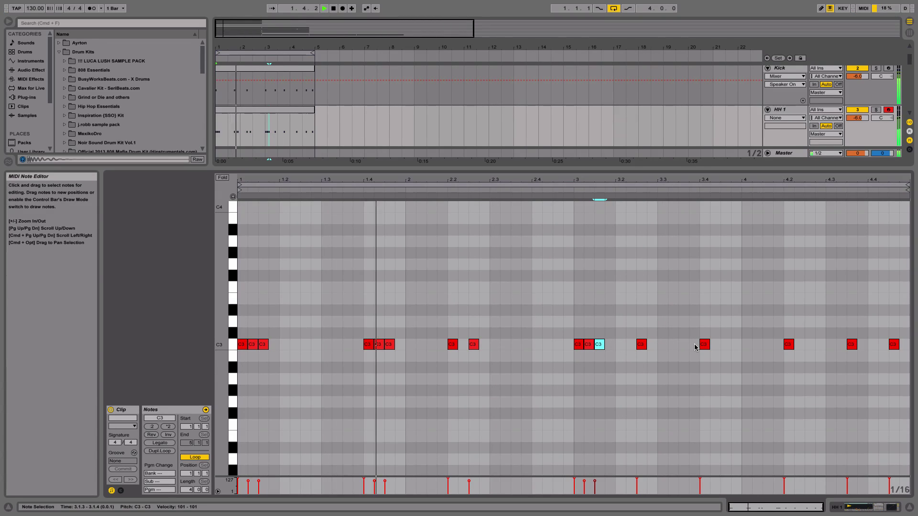
{"action": "double_click", "coordinate": [715, 345]}
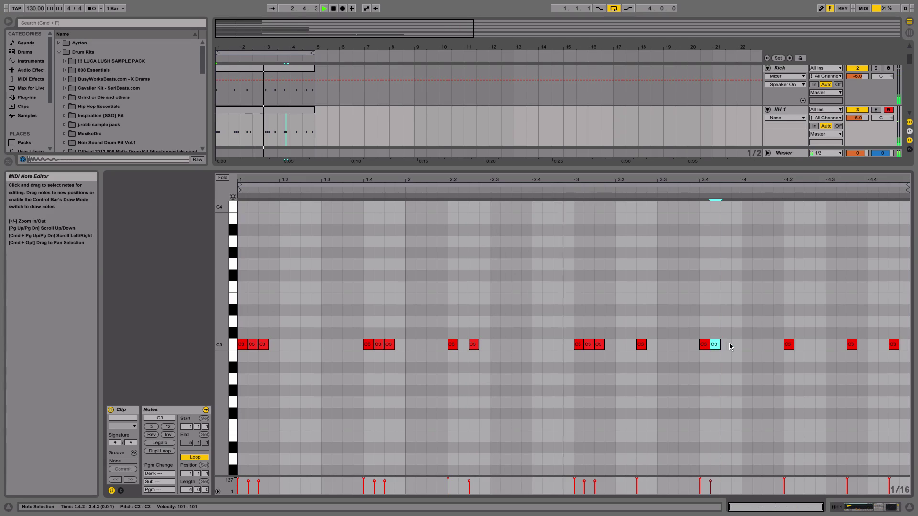
{"action": "double_click", "coordinate": [725, 344]}
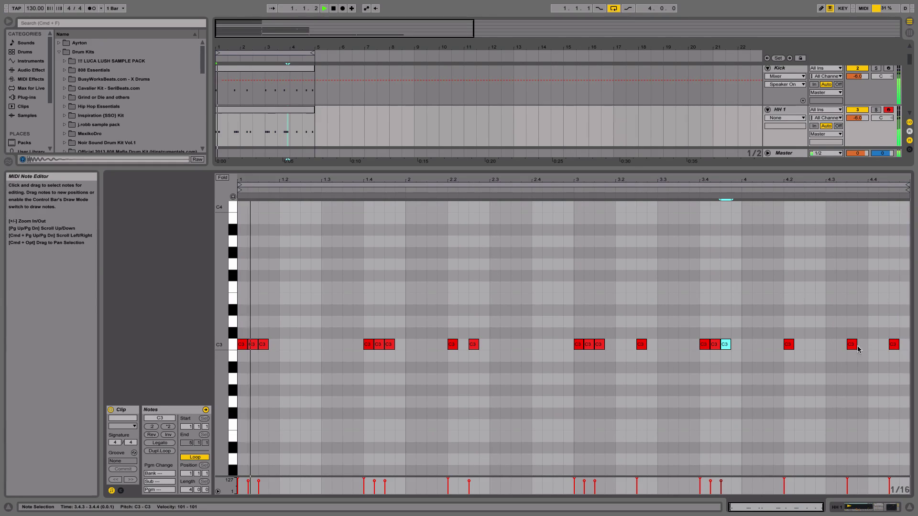
Restart the loop, add C3 notes at 4.1.3, 4.1.4, 4.2.3 and 4.3.4 in the HH 1 clip, and close the editor.
{"action": "key", "text": "space"}
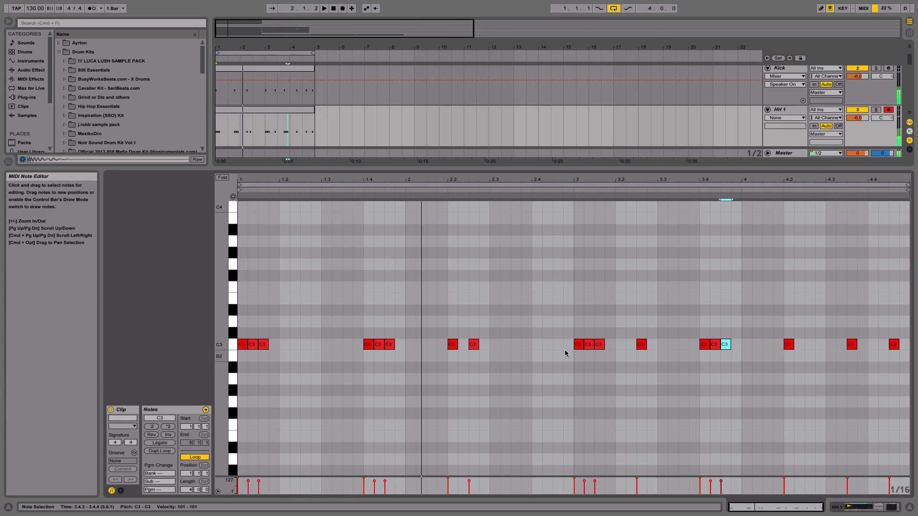
{"action": "key", "text": "space"}
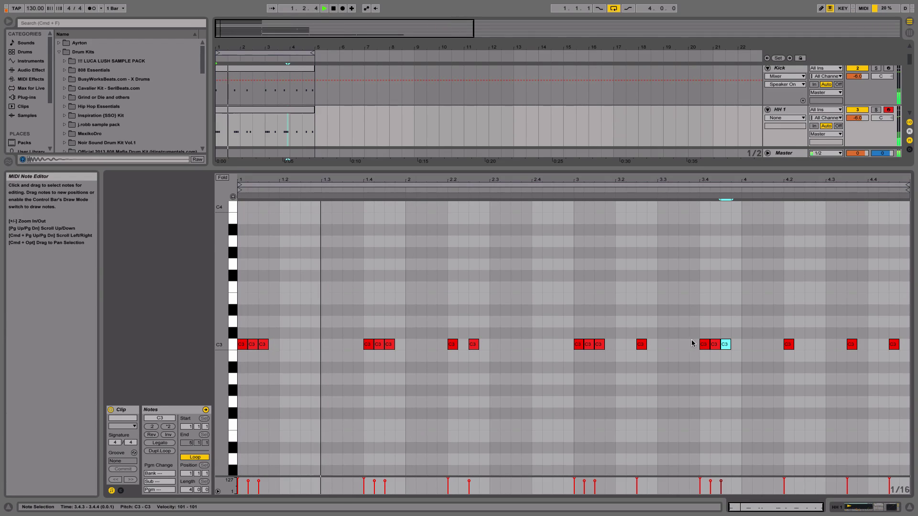
{"action": "left_click", "coordinate": [767, 345]}
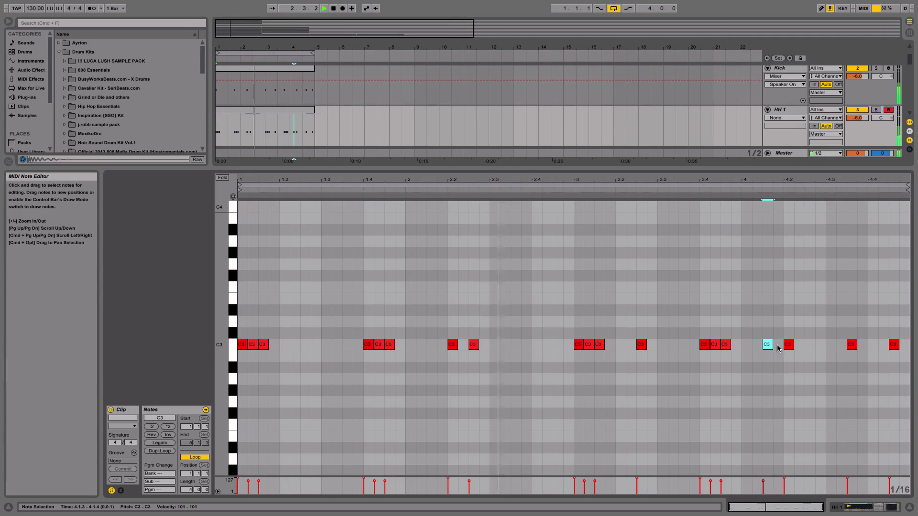
{"action": "left_click", "coordinate": [778, 345]}
{"action": "left_click", "coordinate": [810, 344]}
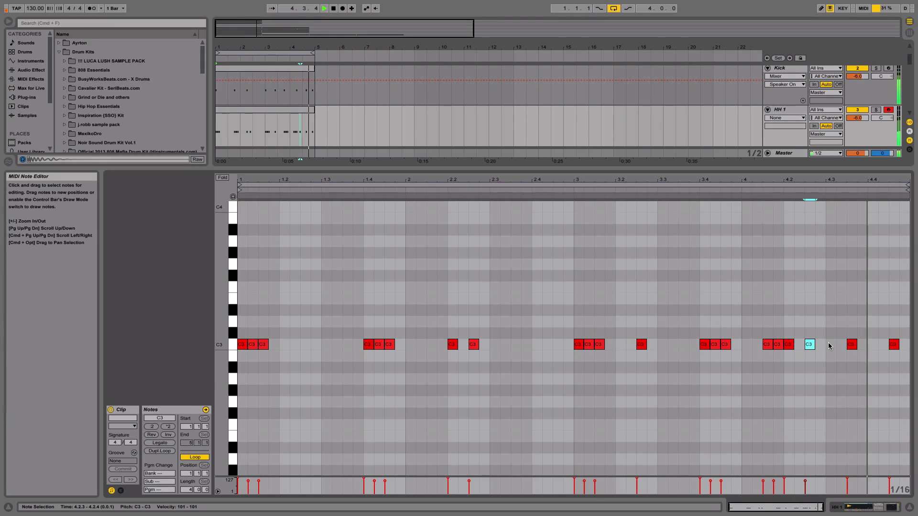
{"action": "left_click", "coordinate": [863, 345]}
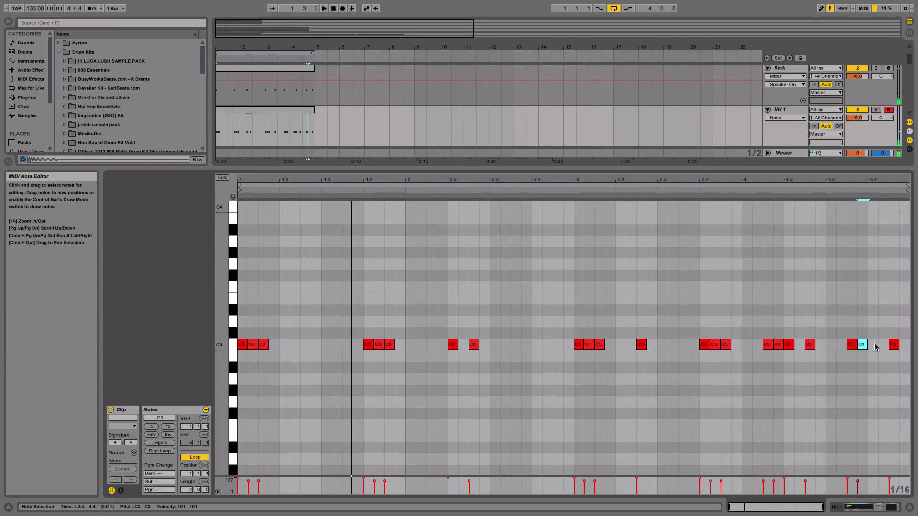
{"action": "left_click", "coordinate": [910, 509]}
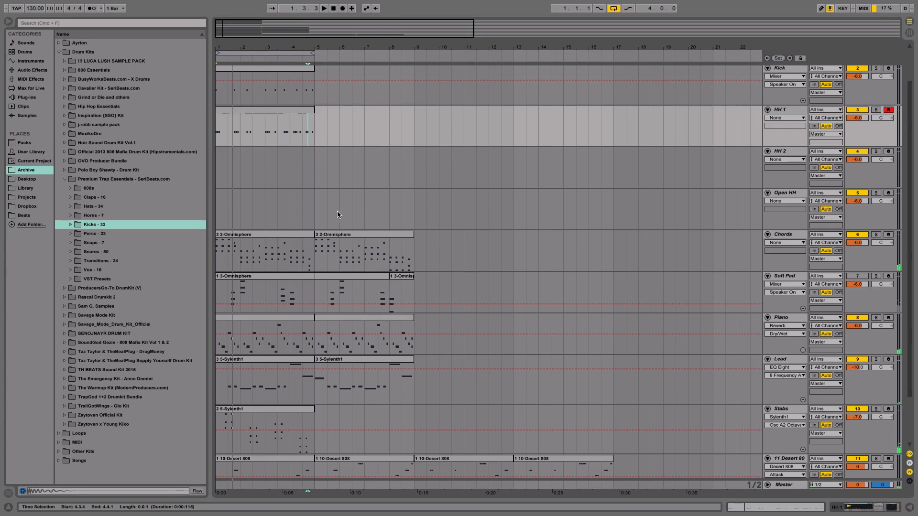
Compare the note patterns of the HH 1 and Kick clips in the note editor, then close it.
{"action": "left_click", "coordinate": [309, 110]}
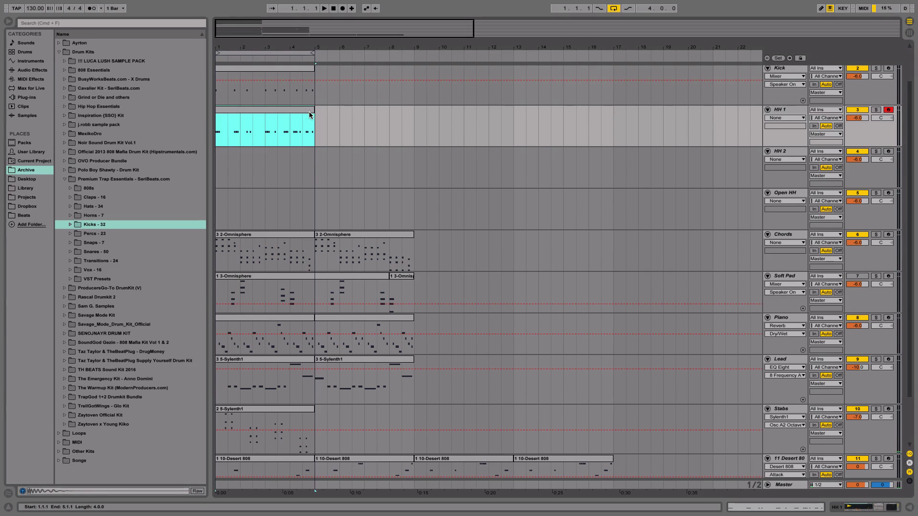
{"action": "left_click_drag", "start_coordinate": [303, 47], "coordinate": [372, 91]}
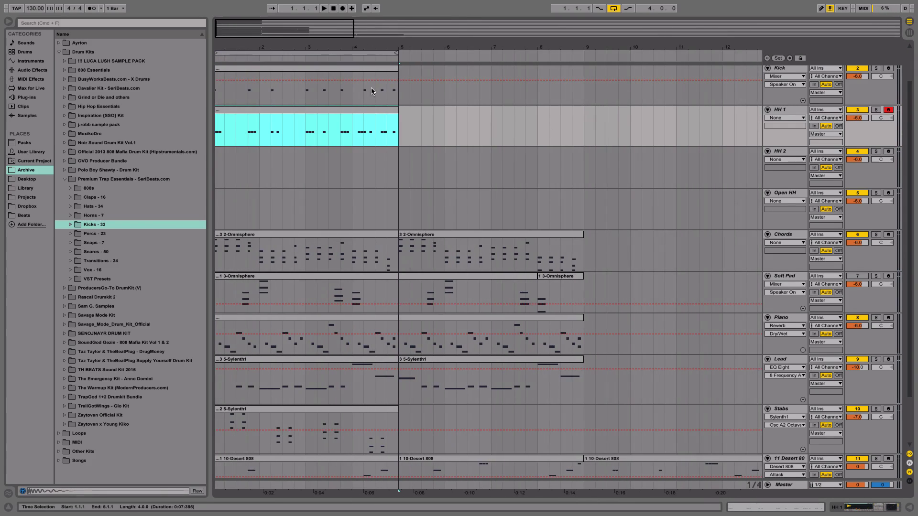
{"action": "double_click", "coordinate": [368, 113]}
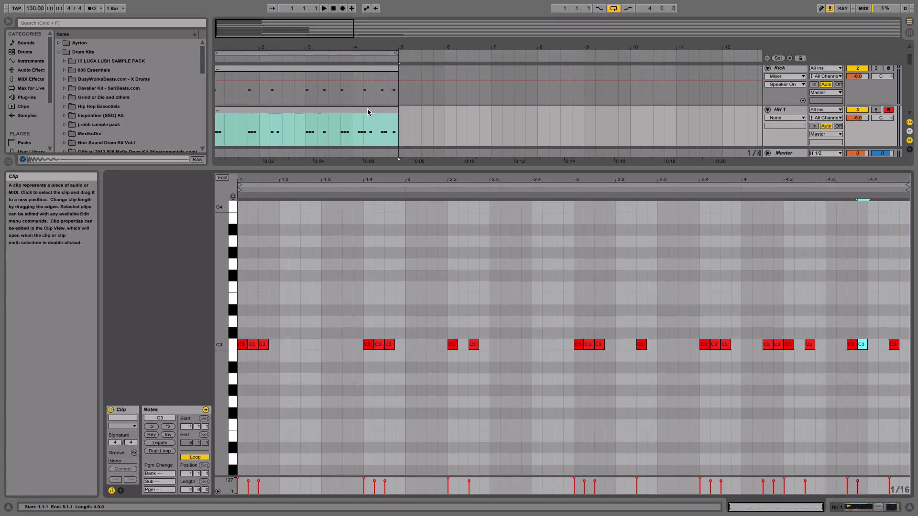
{"action": "left_click", "coordinate": [367, 71]}
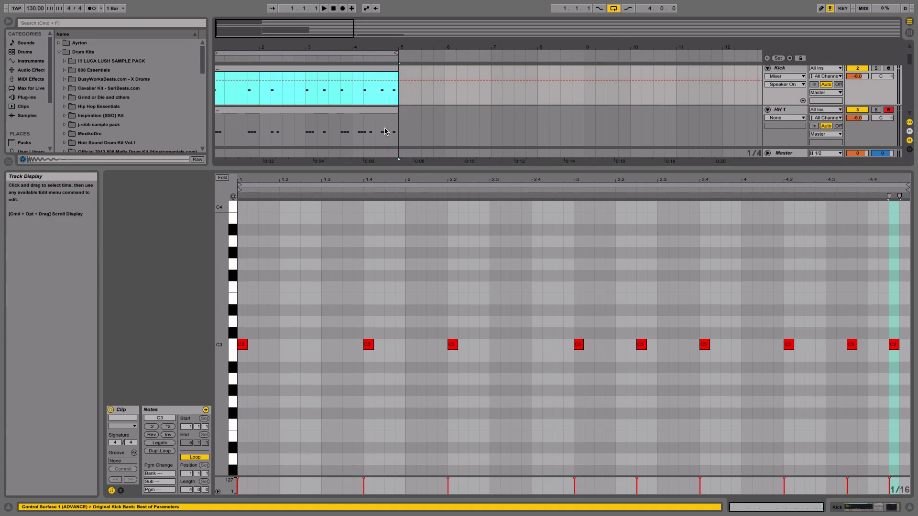
{"action": "left_click", "coordinate": [384, 112]}
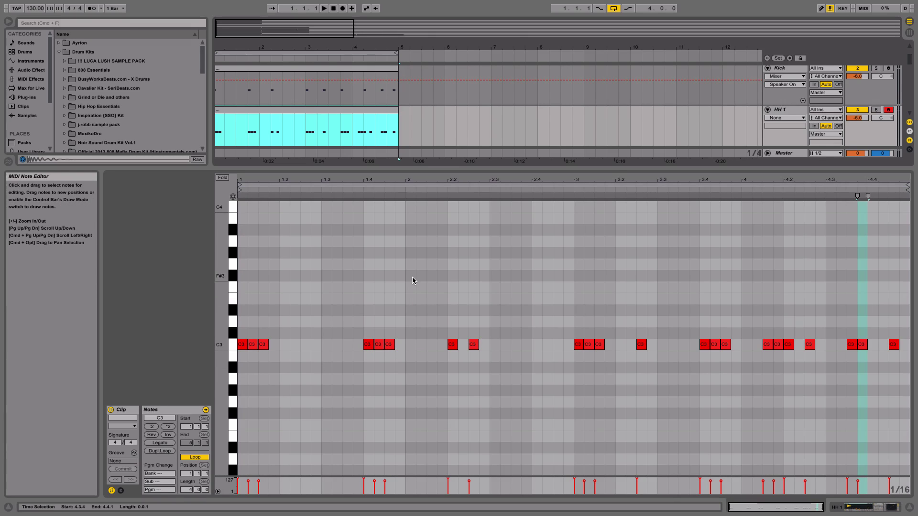
{"action": "left_click", "coordinate": [910, 510]}
Play the loop, add a C3 note at 4.4.1 in the HH 1 clip, and close the editor.
{"action": "key", "text": "space"}
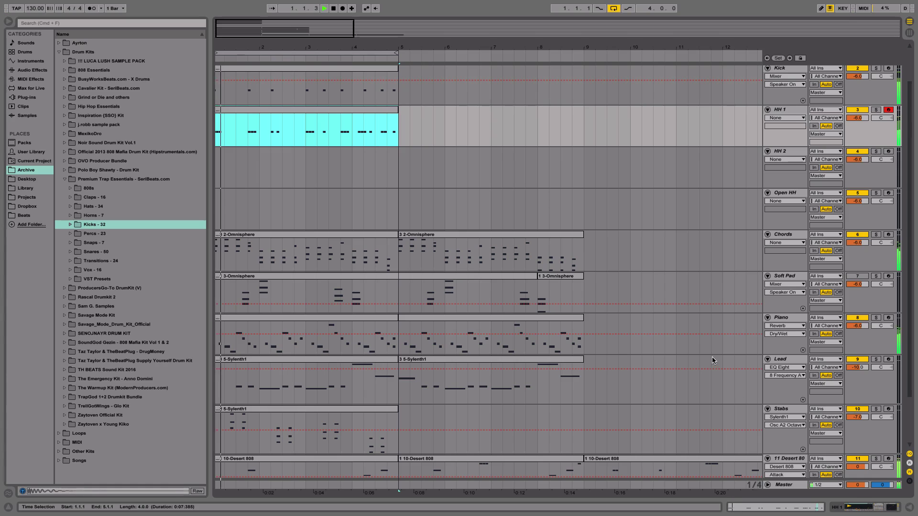
{"action": "double_click", "coordinate": [357, 108]}
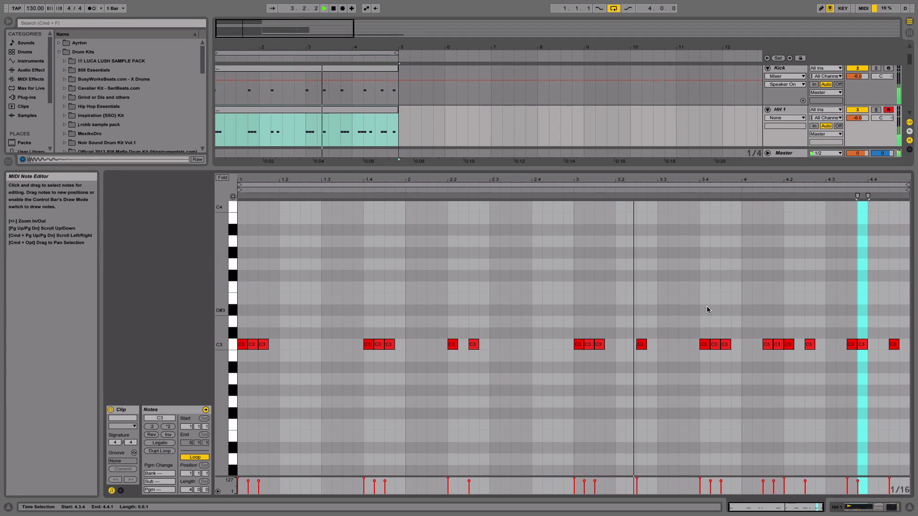
{"action": "double_click", "coordinate": [903, 345]}
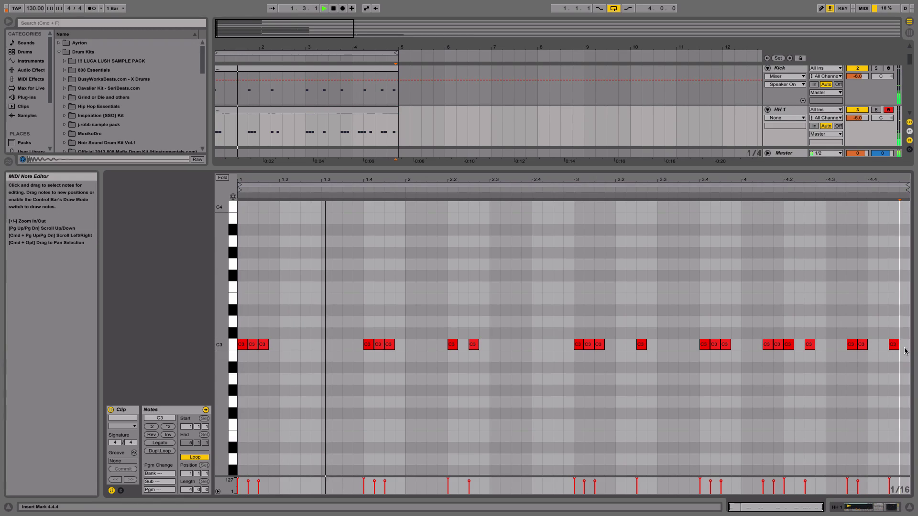
{"action": "left_click_drag", "start_coordinate": [904, 345], "coordinate": [873, 345]}
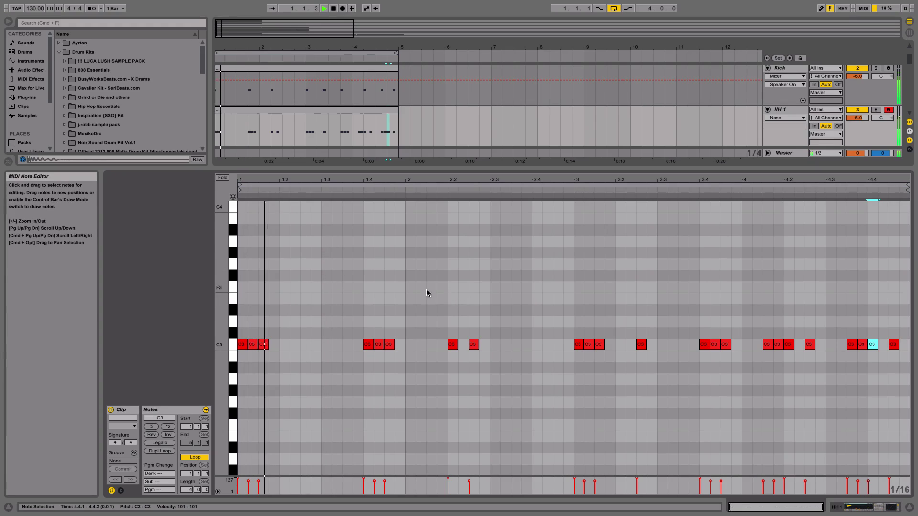
{"action": "key", "text": "space"}
{"action": "key", "text": "super+alt+l"}
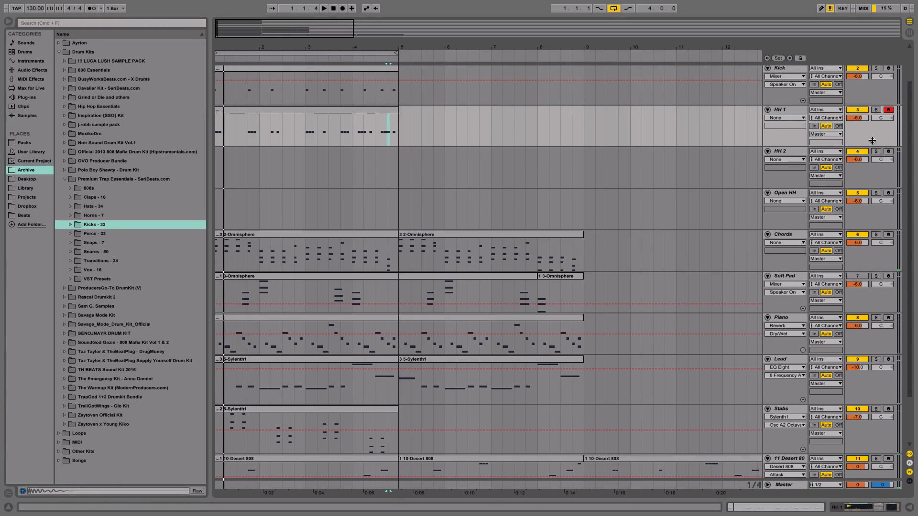
Reopen the HH 1 clip and lower the three C3 notes starting at 1.4.1 to B2 during playback.
{"action": "double_click", "coordinate": [318, 112]}
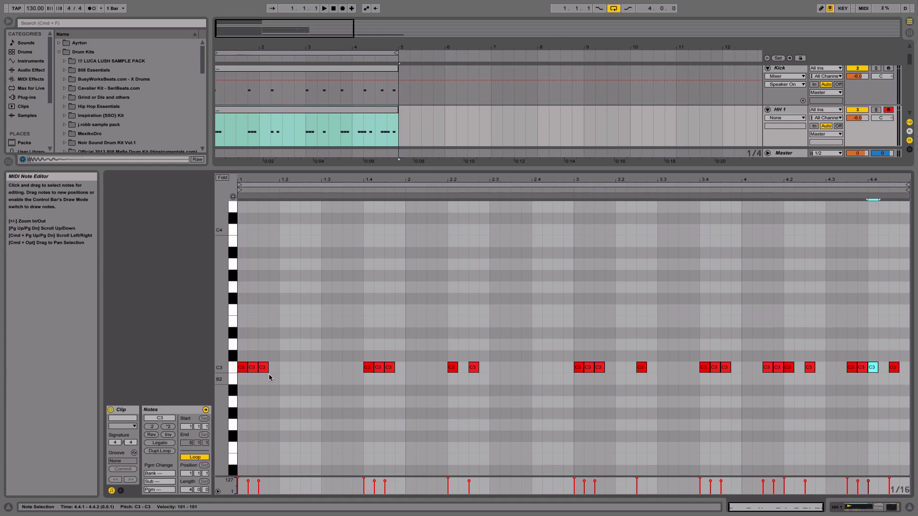
{"action": "key", "text": "space"}
{"action": "mouse_move", "coordinate": [380, 380]}
{"action": "left_mouse_down"}
{"action": "mouse_move", "coordinate": [390, 370]}
{"action": "mouse_move", "coordinate": [390, 380]}
{"action": "left_mouse_up"}
{"action": "key", "text": "space"}
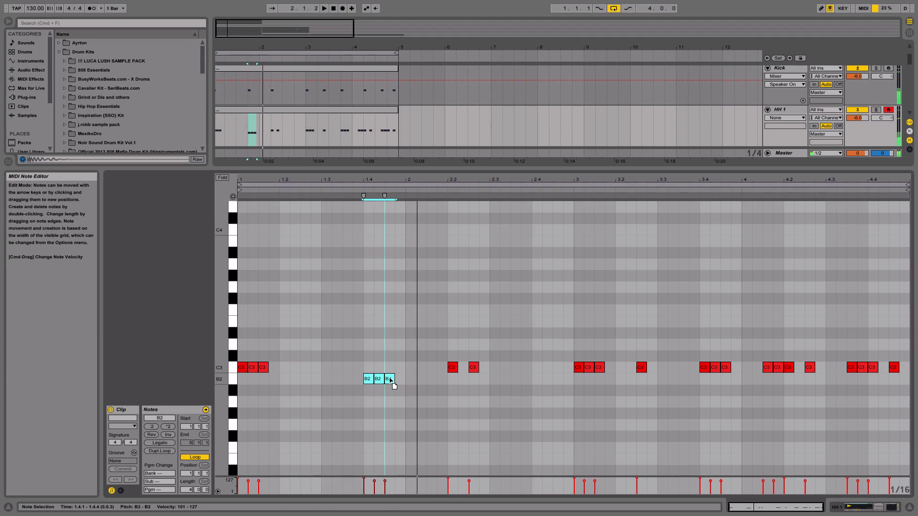
Raise the three B2 notes starting at 1.4.1 to C3 and replay the loop.
{"action": "key", "text": "space"}
{"action": "mouse_move", "coordinate": [389, 380]}
{"action": "left_mouse_down"}
{"action": "mouse_move", "coordinate": [392, 368]}
{"action": "mouse_move", "coordinate": [392, 392]}
{"action": "mouse_move", "coordinate": [388, 370]}
{"action": "left_mouse_up"}
{"action": "key", "text": "space"}
{"action": "key", "text": "space"}
{"action": "key", "text": "space"}
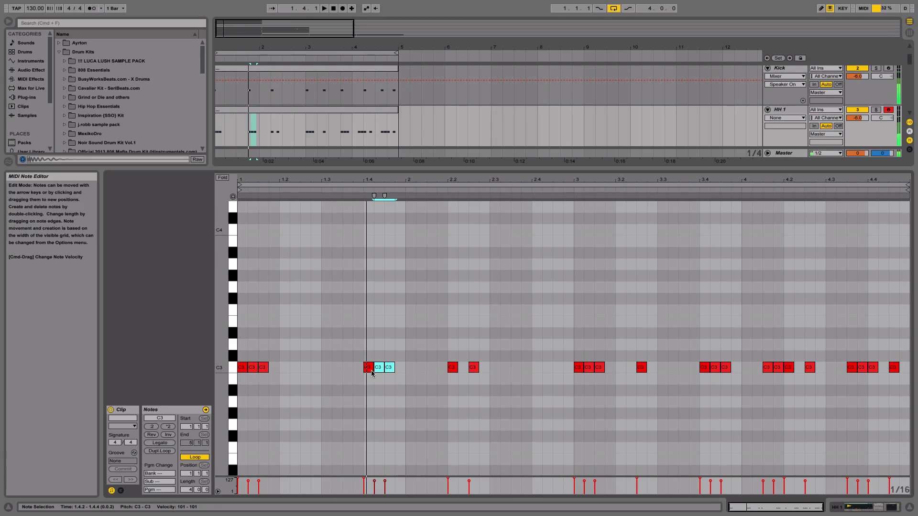
{"action": "left_click", "coordinate": [374, 380]}
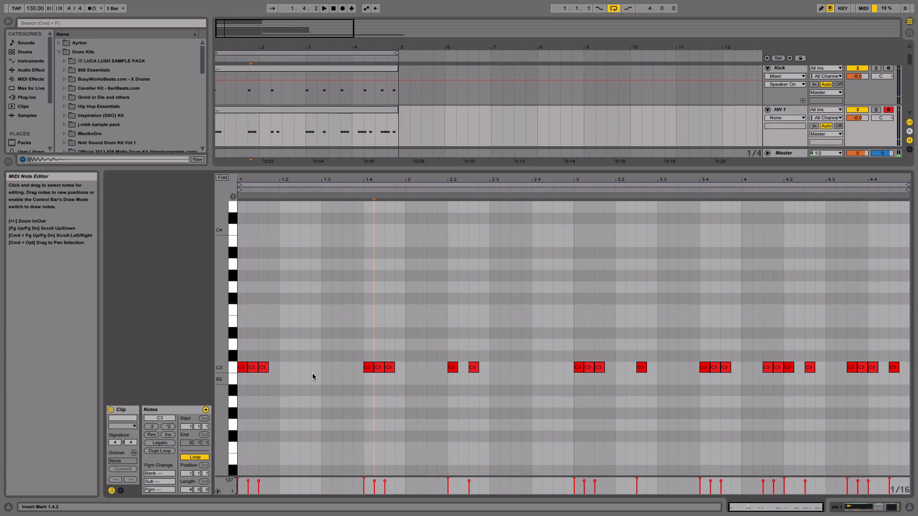
{"action": "key", "text": "space"}
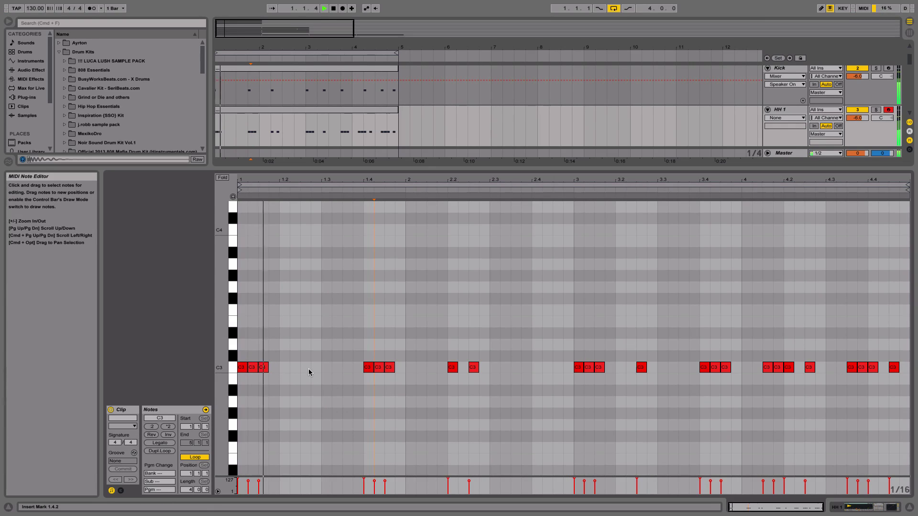
Try a C3 note at 1.3.1 in the HH 1 clip during playback and remove it again.
{"action": "double_click", "coordinate": [326, 368]}
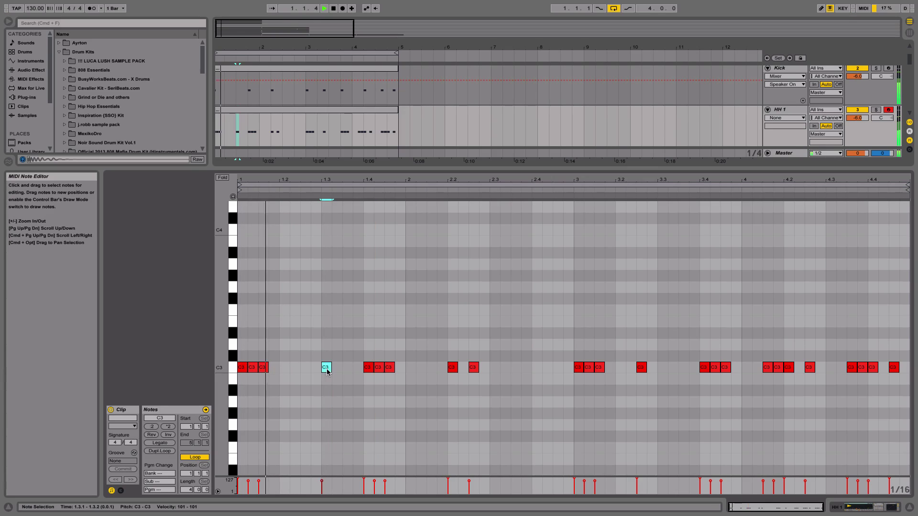
{"action": "key", "text": "space"}
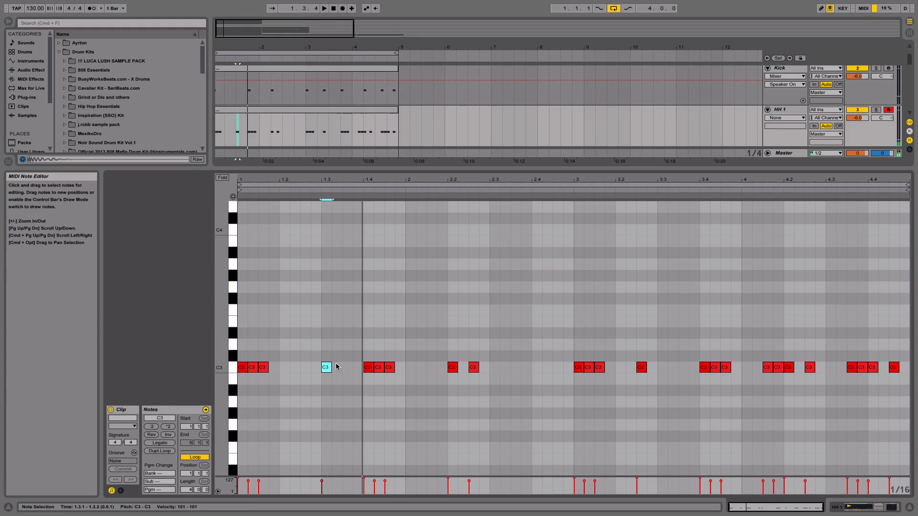
{"action": "scroll", "coordinate": [338, 369], "scroll_direction": "up", "scroll_amount": 2}
{"action": "double_click", "coordinate": [328, 403]}
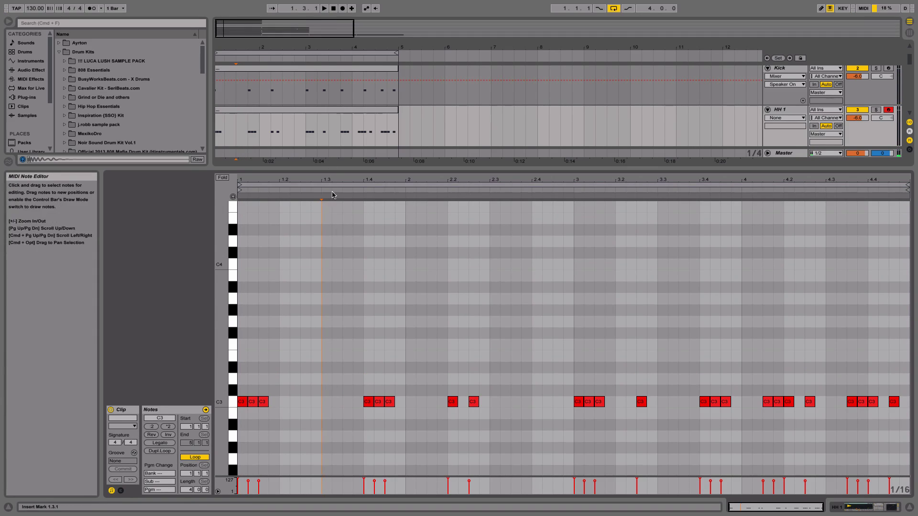
Duplicate the four-bar HH 1 clip so the copy starts at bar 5.
{"action": "left_click", "coordinate": [341, 111]}
{"action": "key", "text": "super+d"}
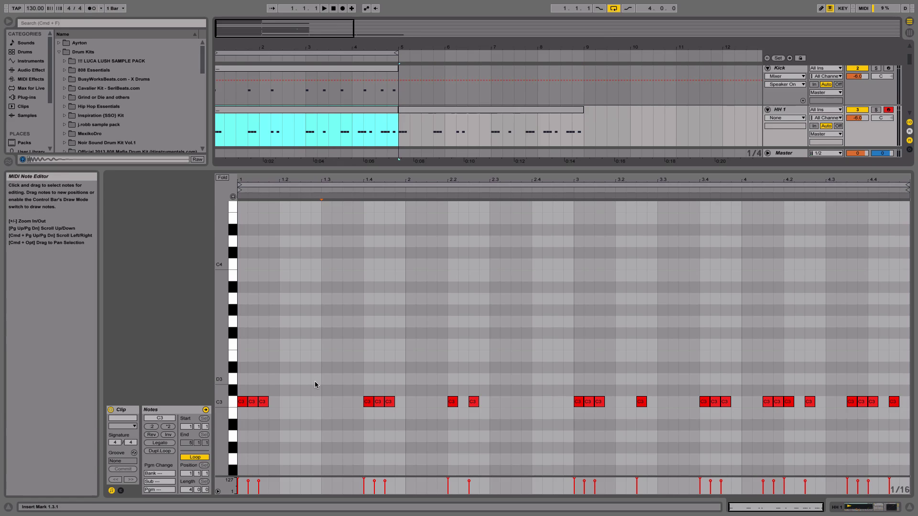
Add two sixteenth notes at 1.2.3 and 1.2.4 in the first HH 1 clip and lower them to A#2.
{"action": "double_click", "coordinate": [305, 402]}
{"action": "key", "text": "space"}
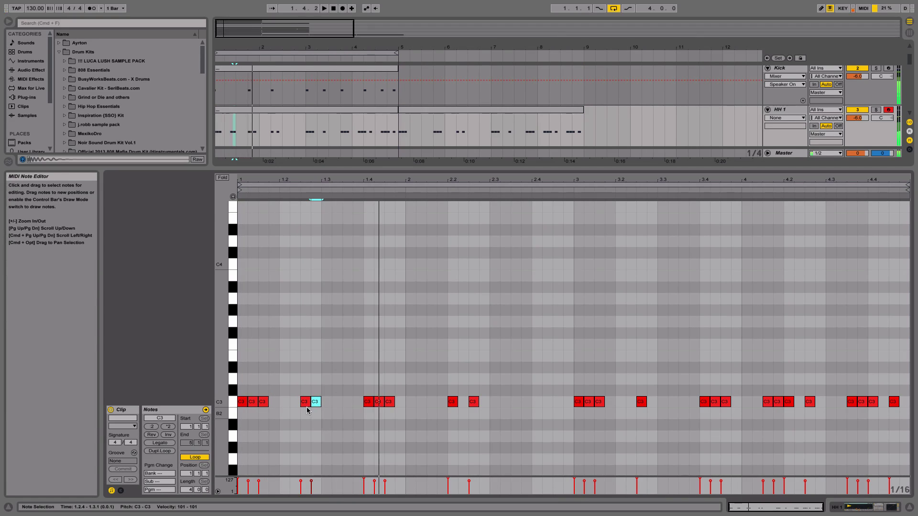
{"action": "key", "text": "space"}
{"action": "double_click", "coordinate": [316, 402]}
{"action": "key", "text": "space"}
{"action": "left_click_drag", "start_coordinate": [316, 402], "coordinate": [316, 425]}
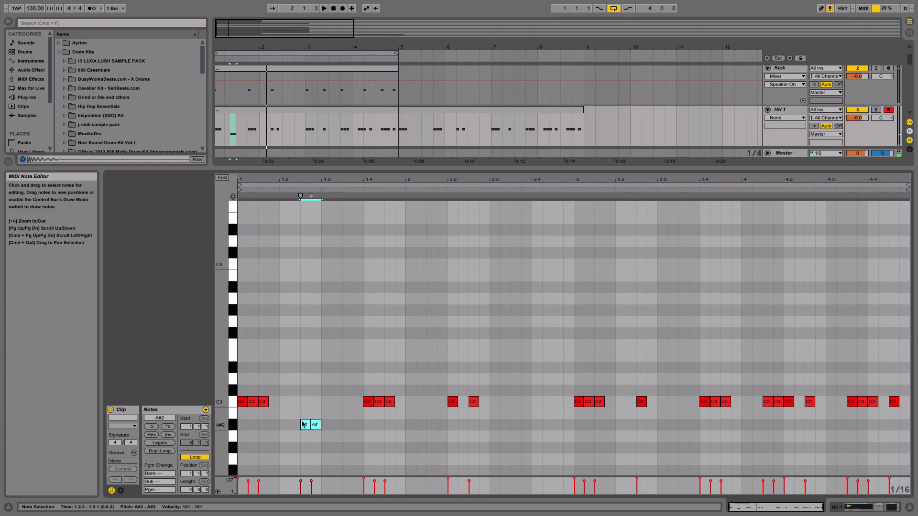
Add A#2 notes at 2.1.3, 2.1.4, 3.2.4, 4.3.1 and 4.3.2 while the loop plays, and close the editor.
{"action": "left_click", "coordinate": [415, 433]}
{"action": "key", "text": "space"}
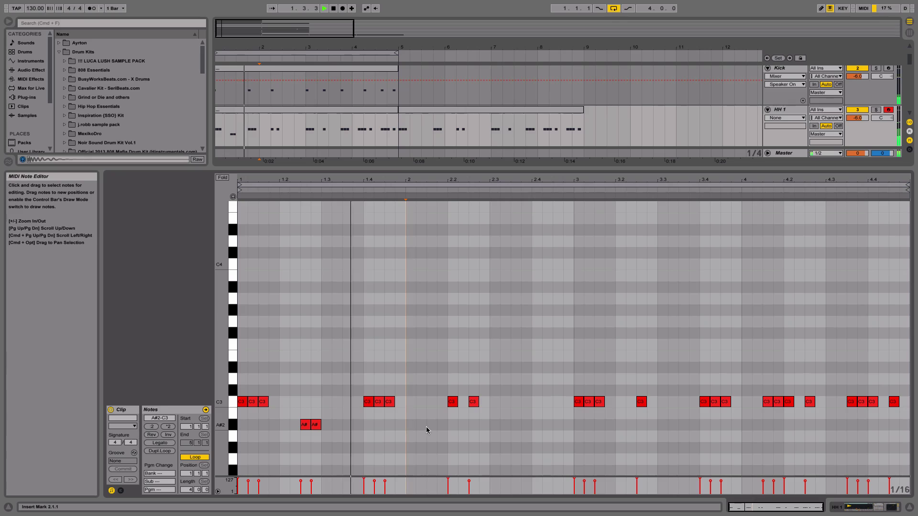
{"action": "double_click", "coordinate": [426, 426]}
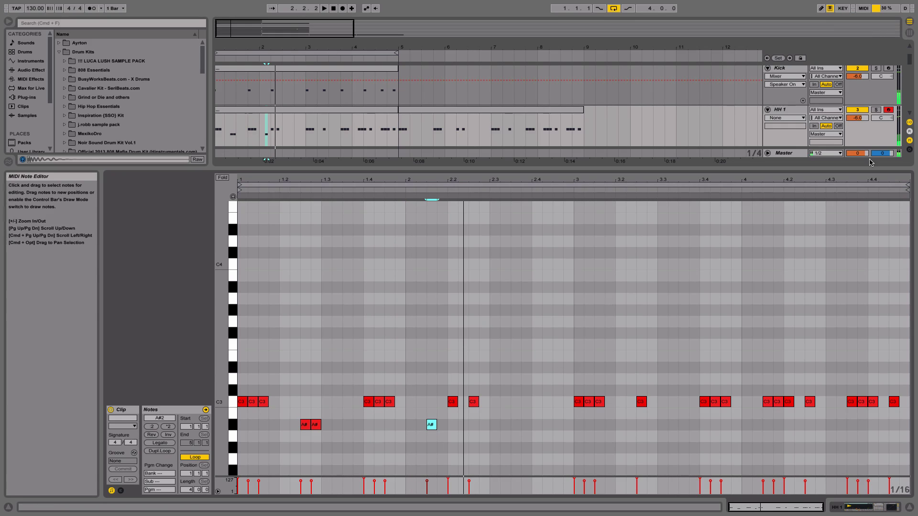
{"action": "double_click", "coordinate": [440, 427]}
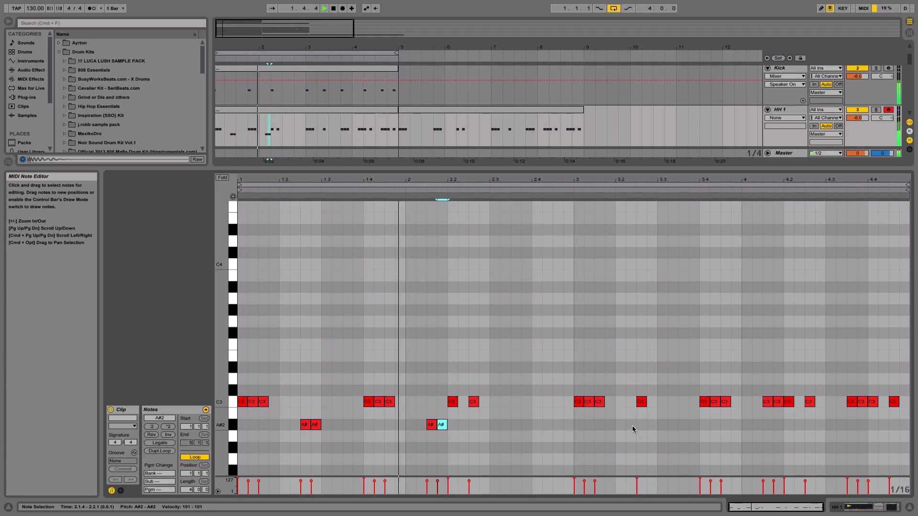
{"action": "left_click", "coordinate": [643, 427]}
{"action": "double_click", "coordinate": [651, 425]}
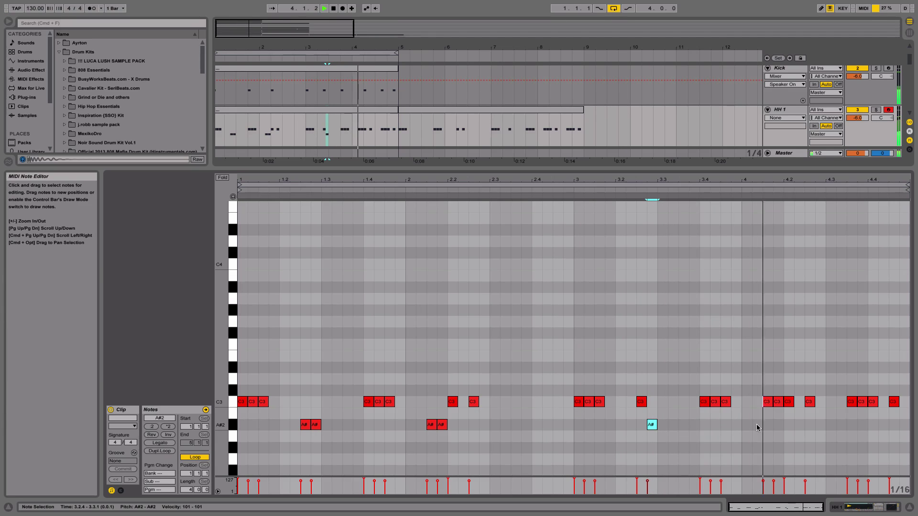
{"action": "double_click", "coordinate": [834, 425]}
{"action": "double_click", "coordinate": [840, 426]}
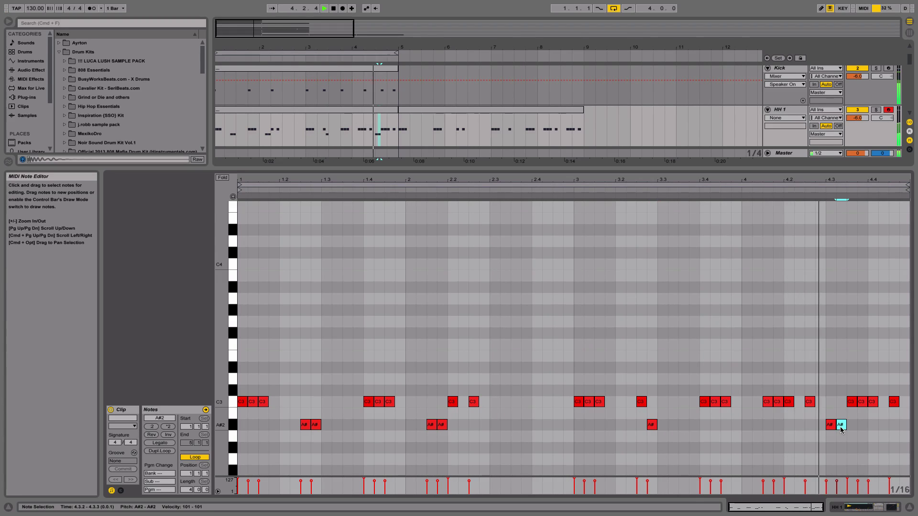
{"action": "left_click", "coordinate": [909, 510]}
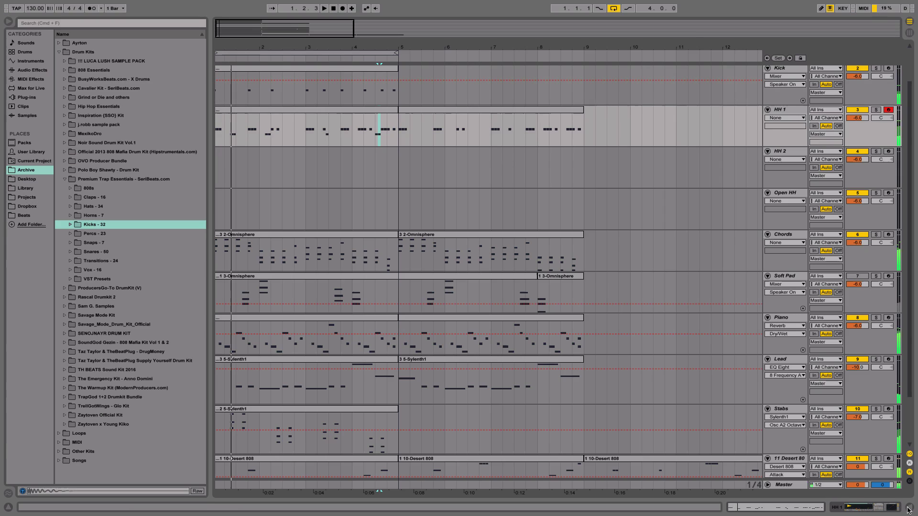
Duplicate both HH 1 clips from bars 1 to 9 so the copies fill bars 9 to 17.
{"action": "left_click", "coordinate": [516, 114]}
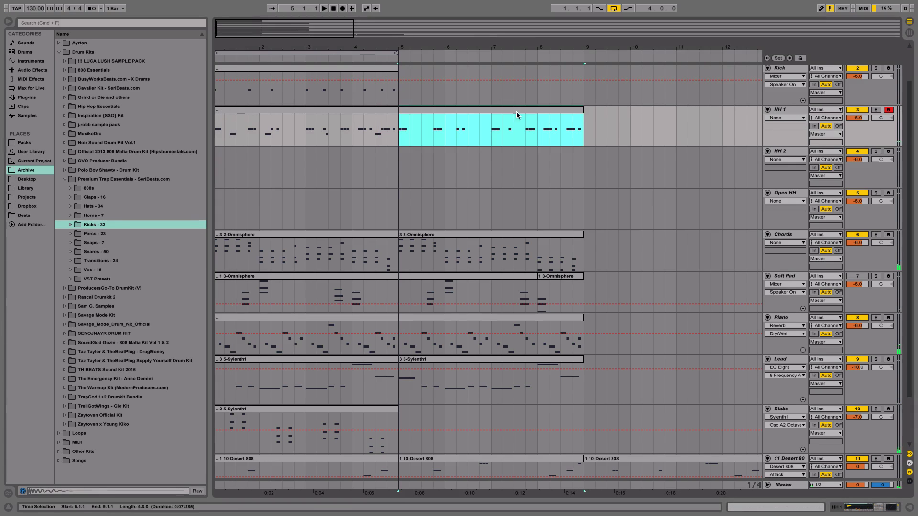
{"action": "left_click", "coordinate": [371, 111], "text": "shift"}
{"action": "key", "text": "super+d"}
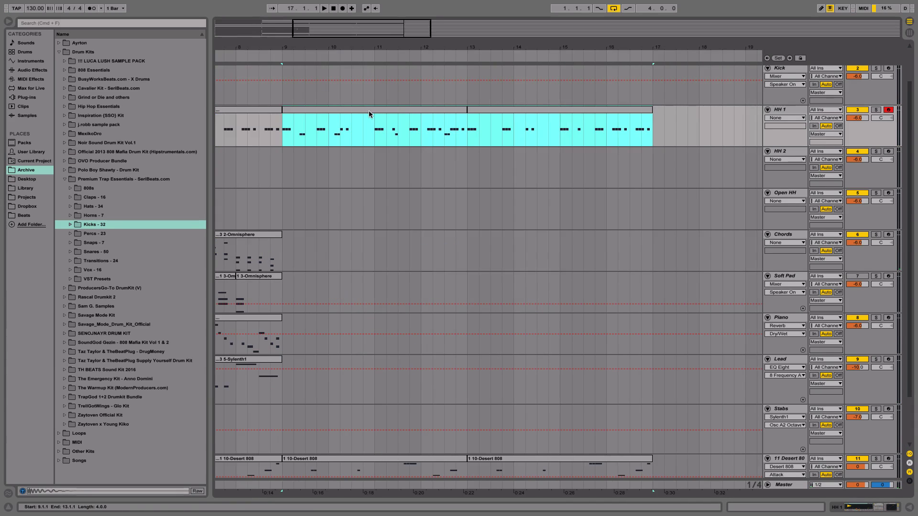
Try turning the A#2 pair at 1.2.3 in the first HH 1 clip into 1/32 notes, and undo the edits.
{"action": "scroll", "coordinate": [368, 110], "scroll_direction": "left", "scroll_amount": 6}
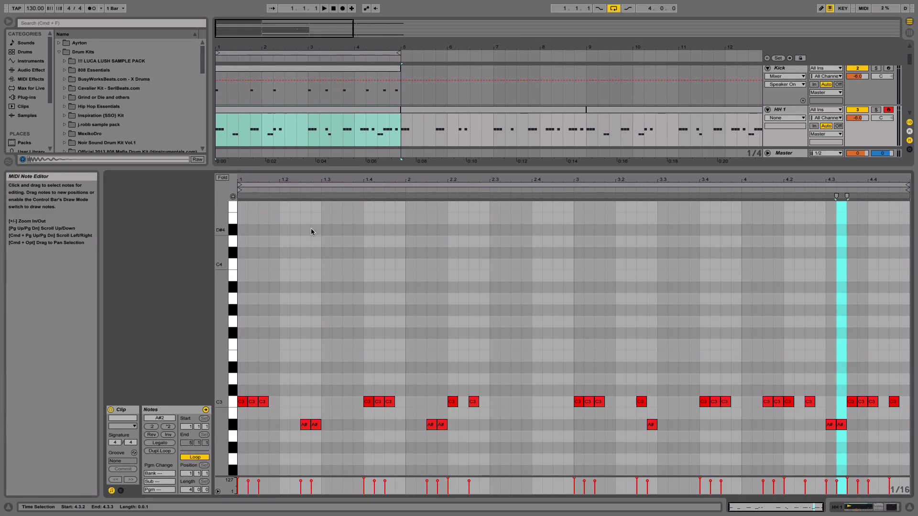
{"action": "left_click_drag", "start_coordinate": [308, 180], "coordinate": [346, 215]}
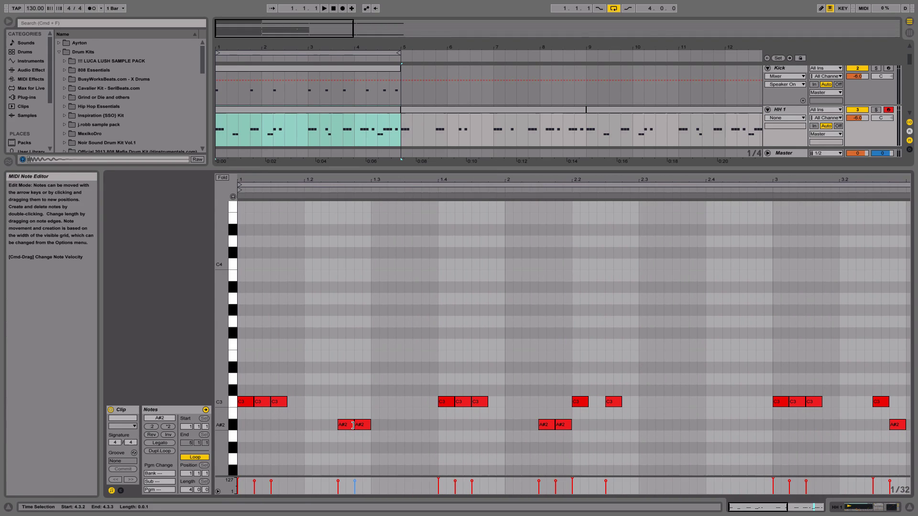
{"action": "left_click_drag", "start_coordinate": [353, 426], "coordinate": [347, 425]}
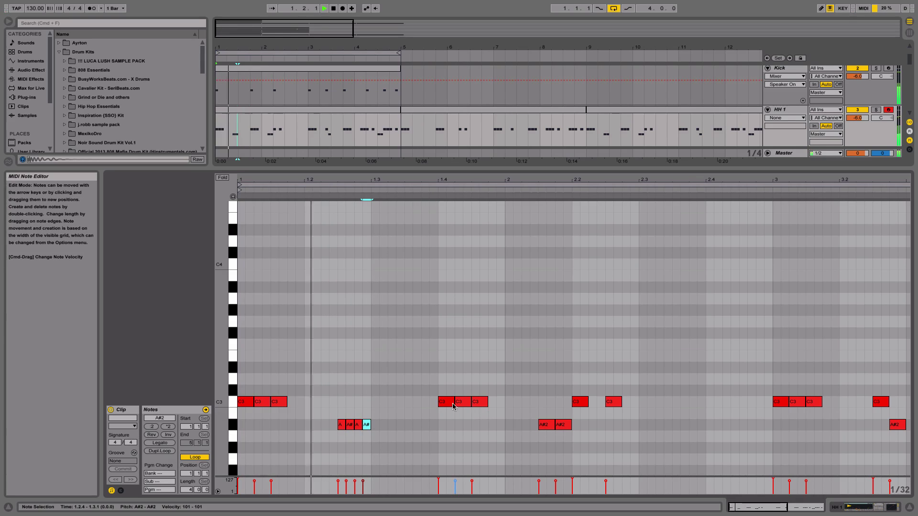
{"action": "left_click", "coordinate": [452, 403]}
{"action": "key", "text": "super+z"}
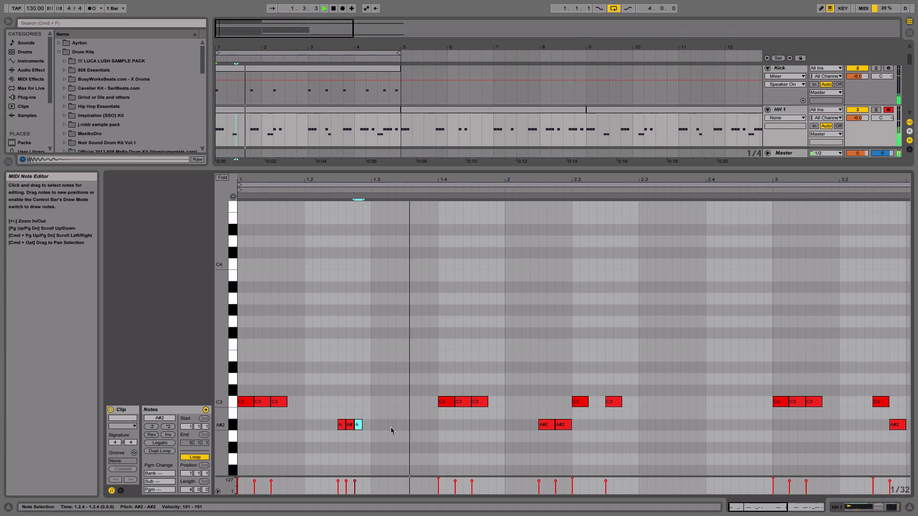
{"action": "key", "text": "super+z"}
{"action": "key", "text": "super+z"}
Try a 1/32-note roll on the C3 notes starting at 1.4.1 and restore the original sixteenth notes.
{"action": "key", "text": "space"}
{"action": "key", "text": "super+z"}
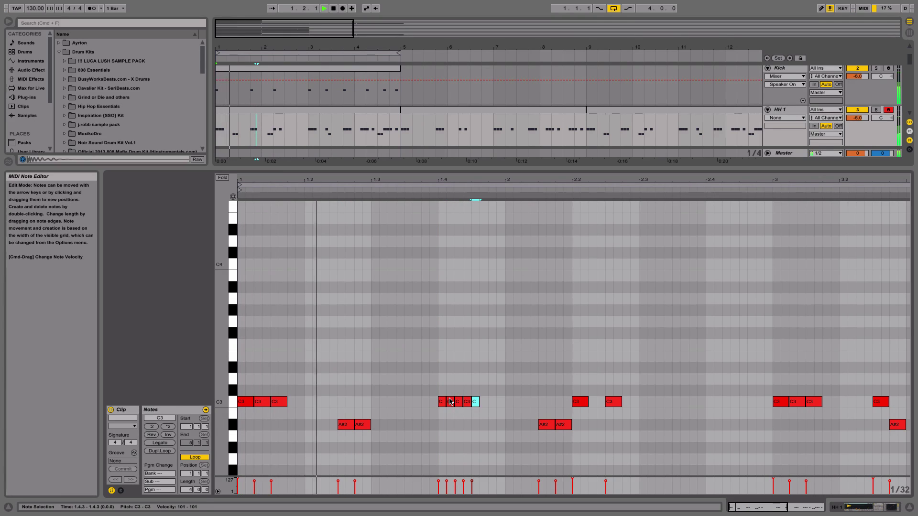
{"action": "key", "text": "super+z"}
{"action": "key", "text": "super+z"}
{"action": "key", "text": "super+z"}
{"action": "key", "text": "super+z"}
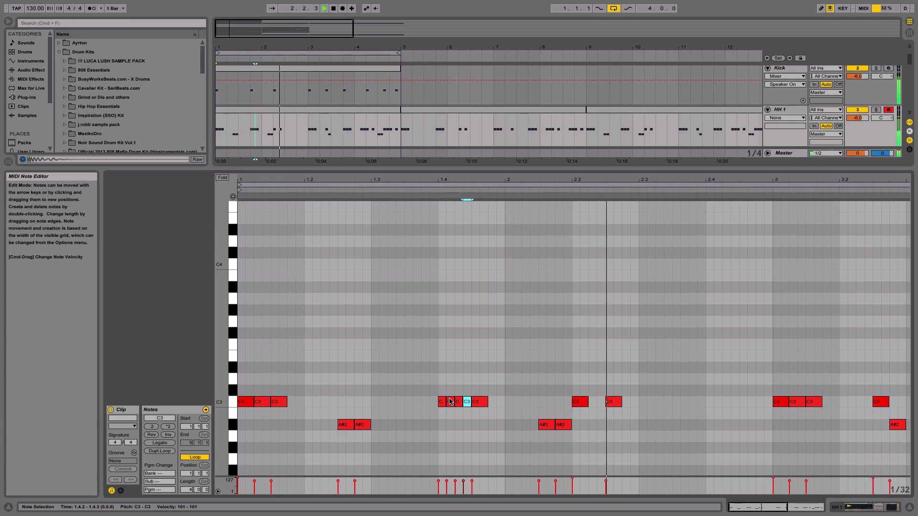
{"action": "key", "text": "super+shift+z"}
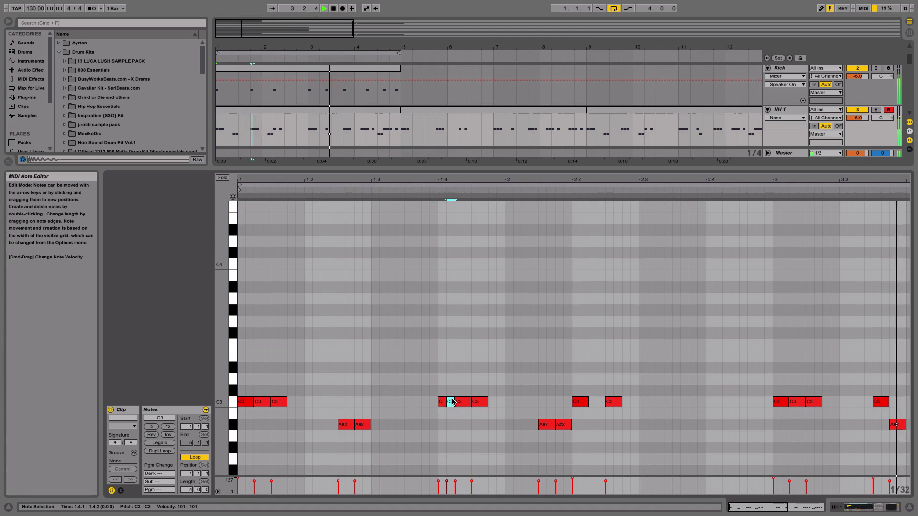
{"action": "key", "text": "Delete"}
{"action": "key", "text": "space"}
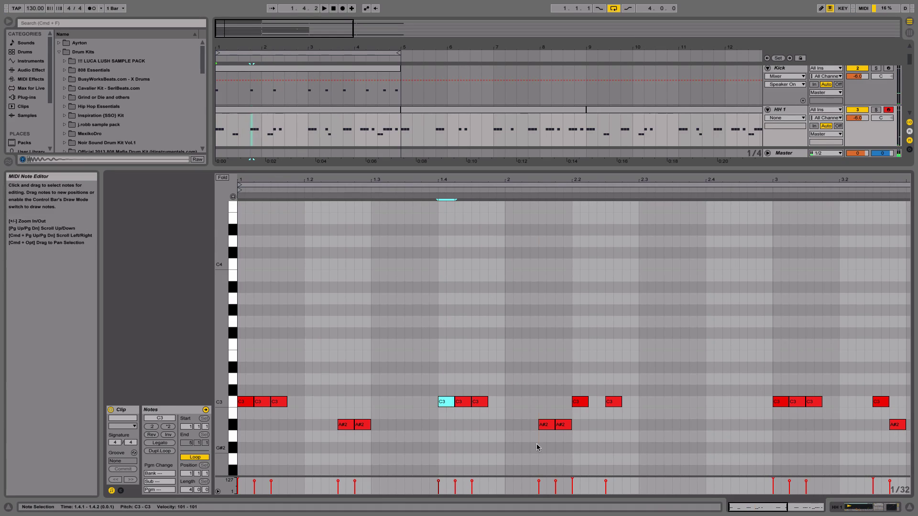
Replace the A#2 pair at 2.1.3 in the HH 1 clip with four 1/32 notes and close the editor.
{"action": "double_click", "coordinate": [546, 432]}
{"action": "double_click", "coordinate": [546, 427]}
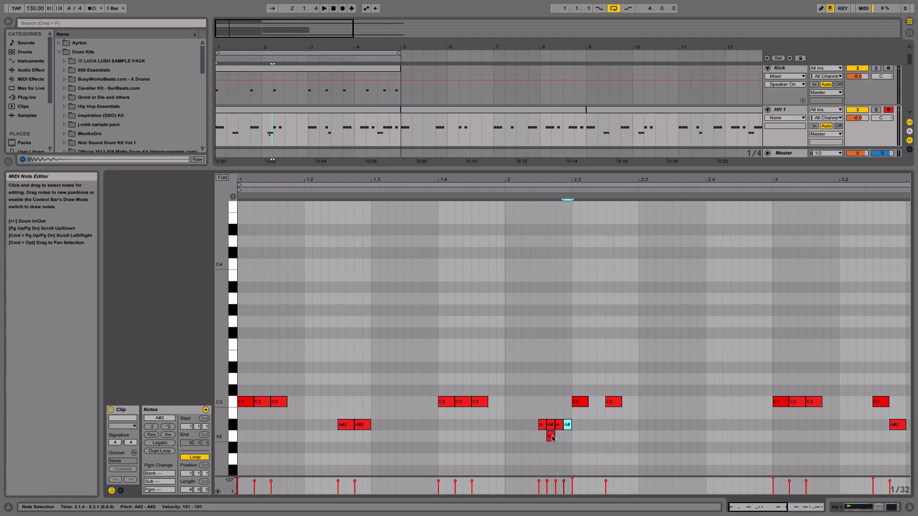
{"action": "double_click", "coordinate": [549, 435]}
{"action": "left_click", "coordinate": [524, 191]}
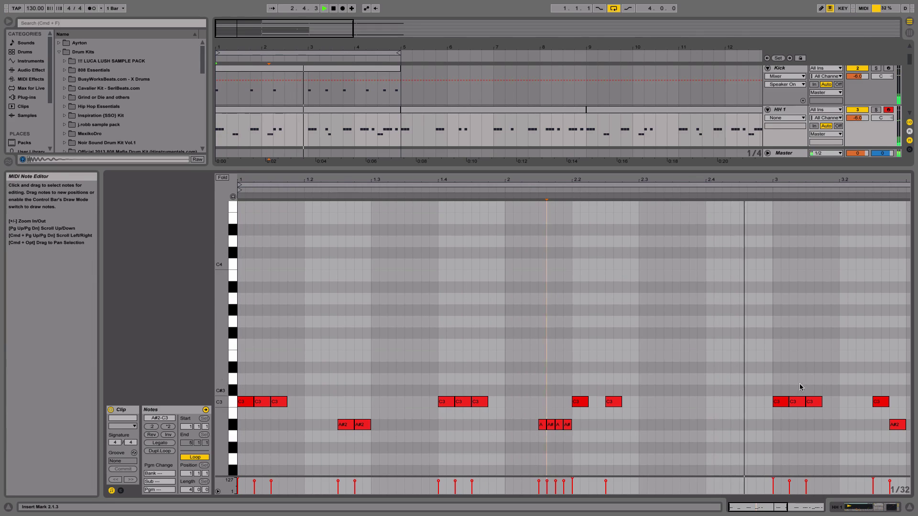
{"action": "scroll", "coordinate": [791, 387], "scroll_direction": "right", "scroll_amount": 1}
{"action": "scroll", "coordinate": [789, 387], "scroll_direction": "left", "scroll_amount": 4}
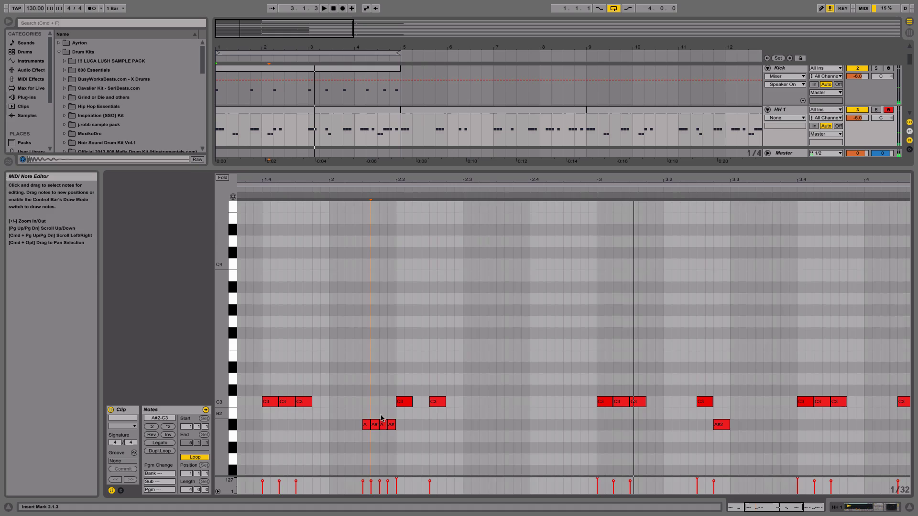
{"action": "left_click", "coordinate": [910, 507]}
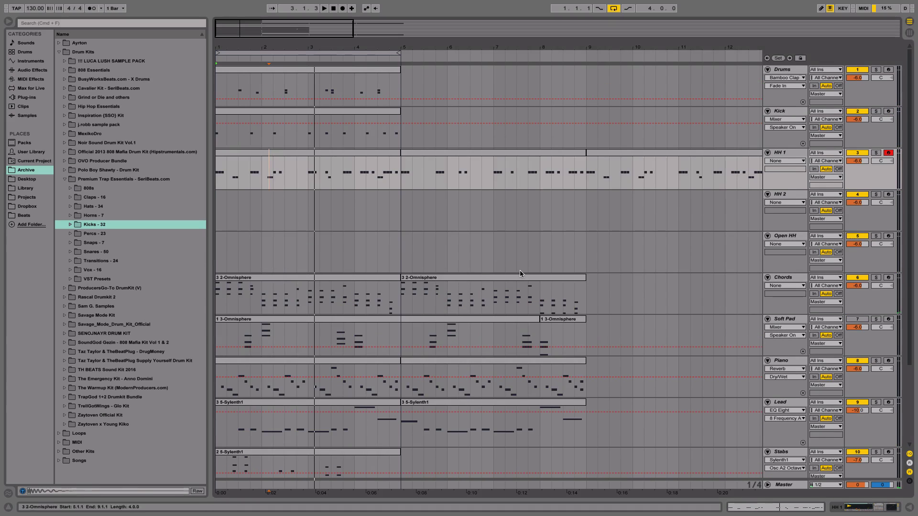
Copy the first four-bar HH 1 clip to the start of the HH 2 track.
{"action": "left_click", "coordinate": [324, 155]}
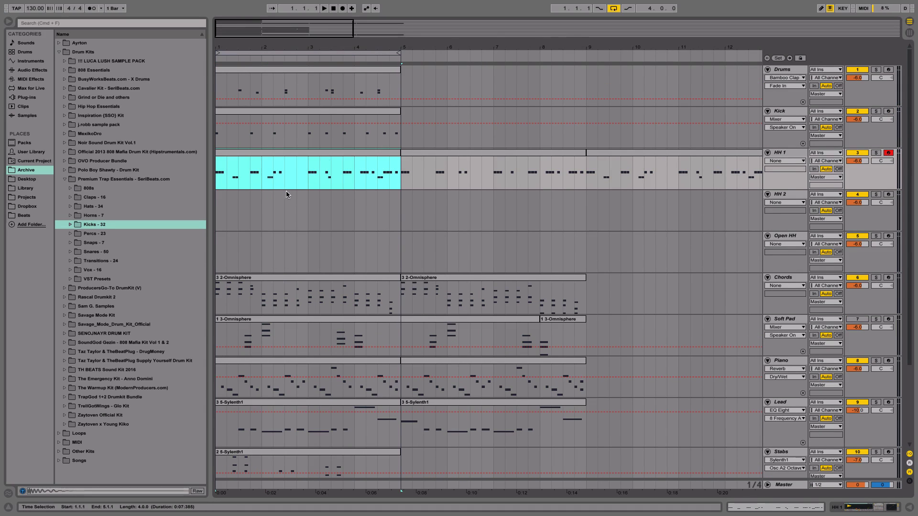
{"action": "left_click", "coordinate": [231, 206]}
{"action": "key", "text": "ctrl+v"}
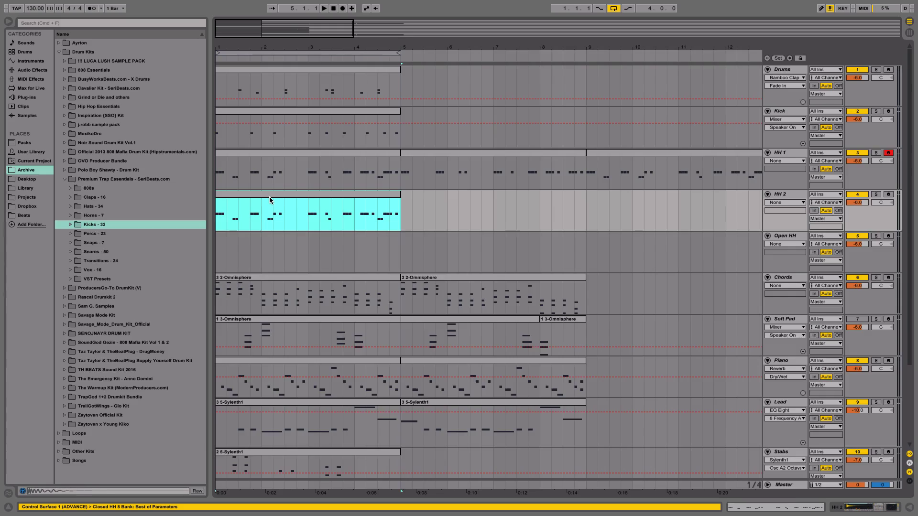
Deactivate all C3 notes and the two A#2 notes at 1.2.3 in the HH 2 clip, and play the loop.
{"action": "double_click", "coordinate": [269, 196]}
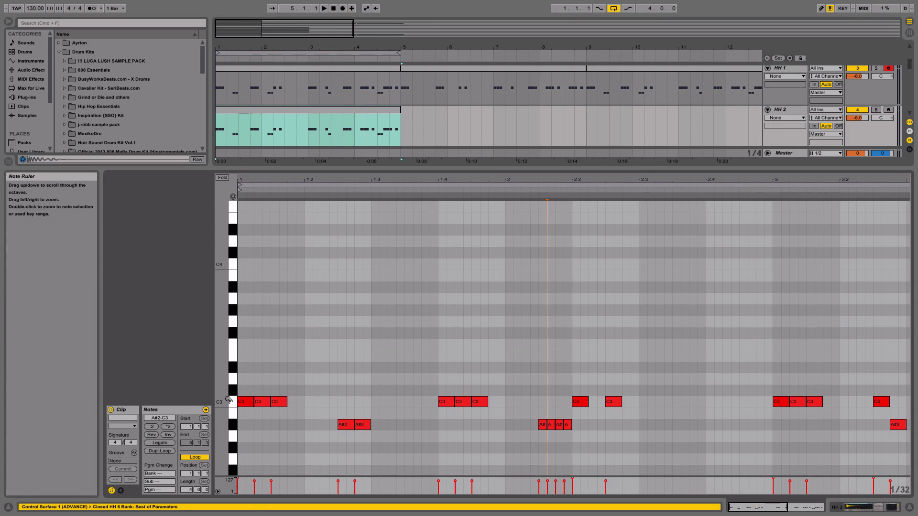
{"action": "left_click", "coordinate": [232, 403]}
{"action": "key", "text": "0"}
{"action": "left_click_drag", "start_coordinate": [308, 435], "coordinate": [393, 428]}
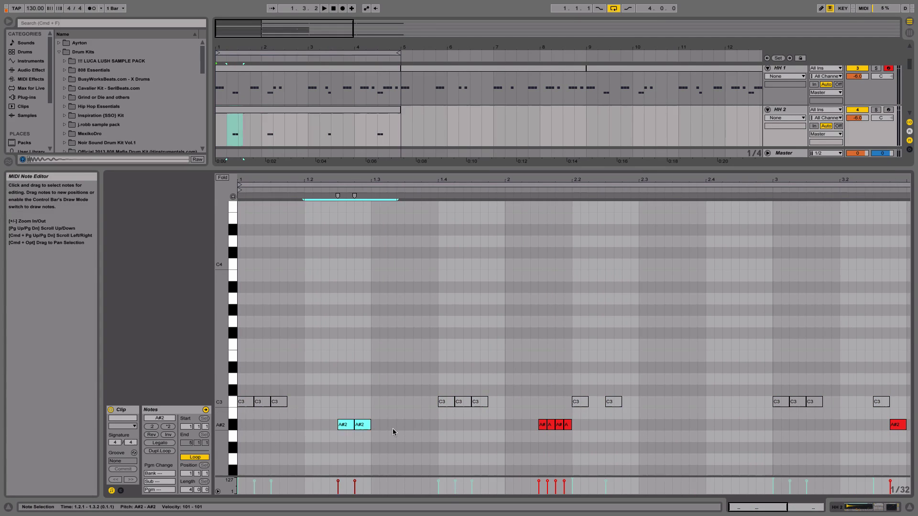
{"action": "key", "text": "0"}
{"action": "key", "text": "space"}
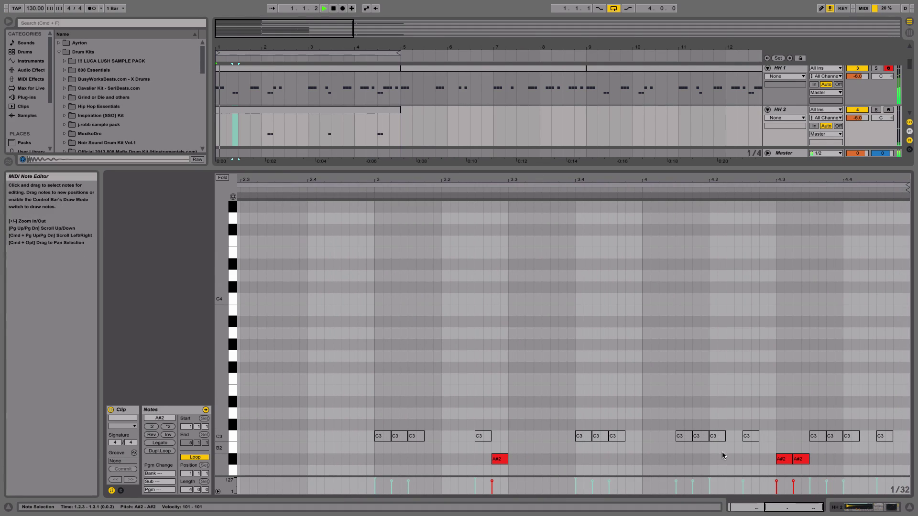
{"action": "key", "text": "space"}
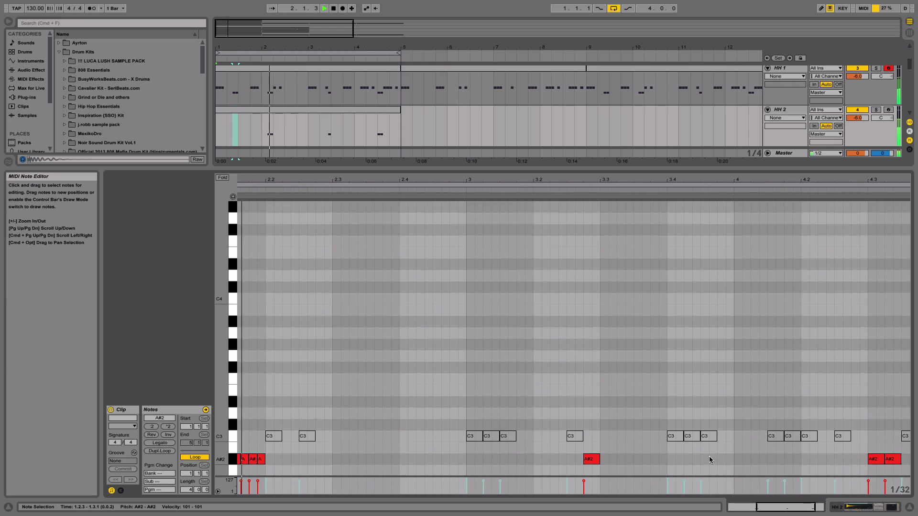
Add a 1/32 A#2 note at 3.2.2 in the HH 2 clip and play the loop.
{"action": "double_click", "coordinate": [554, 459]}
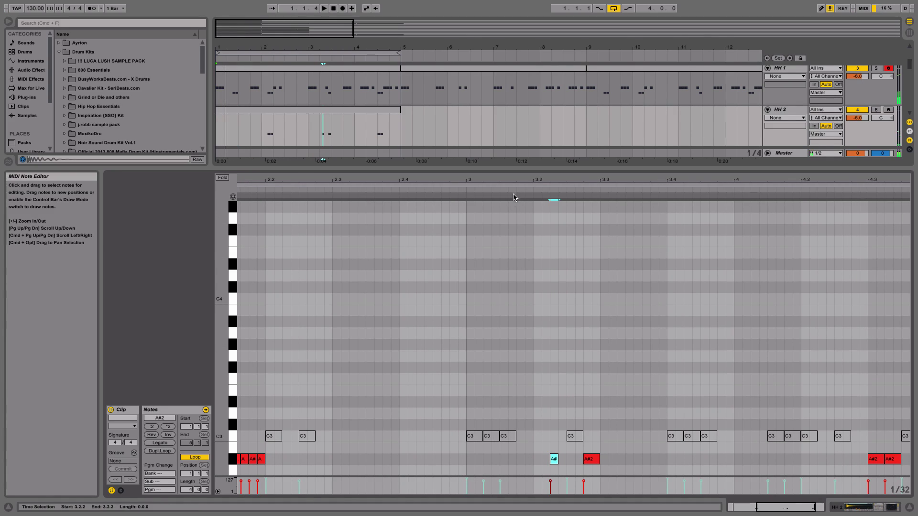
{"action": "left_click", "coordinate": [442, 196]}
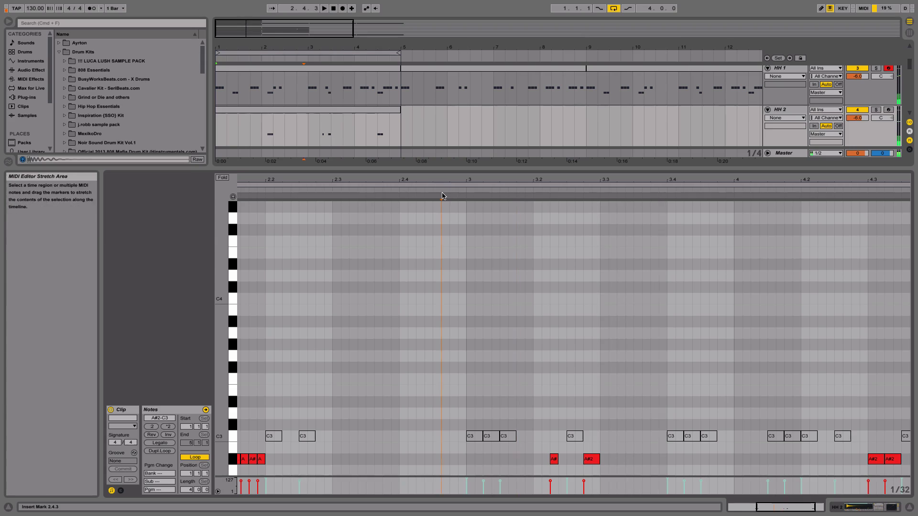
{"action": "key", "text": "space"}
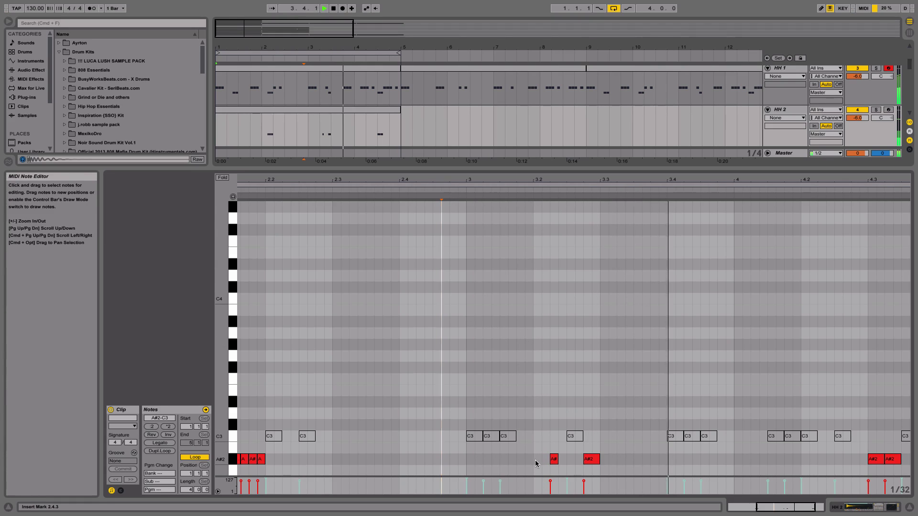
Add 1/32 A#2 notes at 4.4.3 and 4.4.1 in the HH 2 clip, auditioning the end of the loop.
{"action": "scroll", "coordinate": [616, 404], "scroll_direction": "right", "scroll_amount": 3}
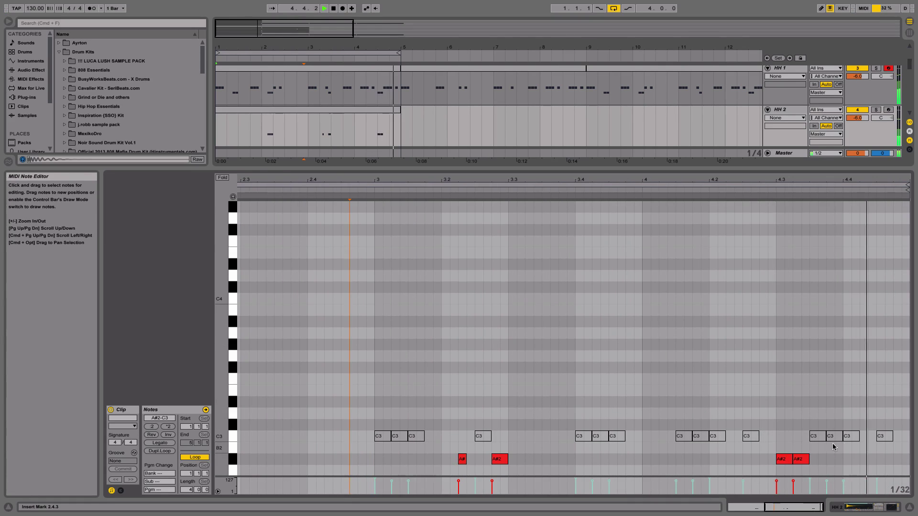
{"action": "key", "text": "space"}
{"action": "left_click", "coordinate": [871, 460]}
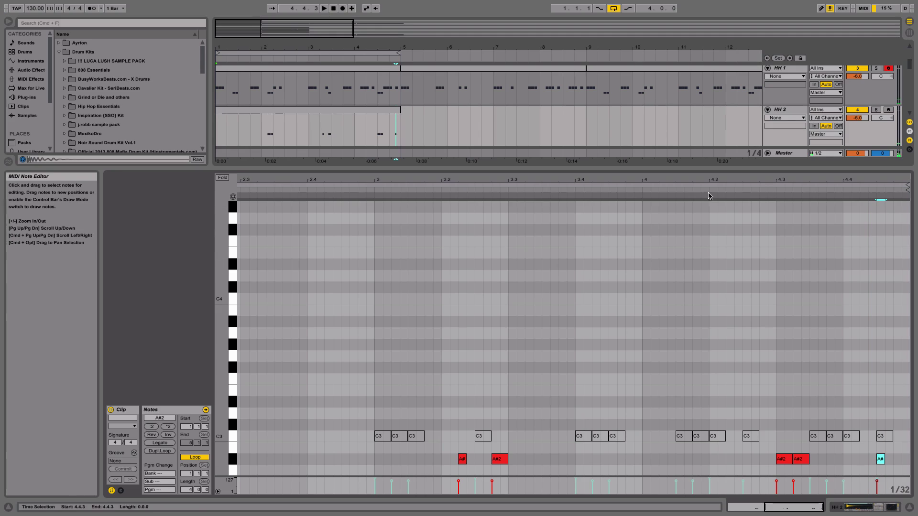
{"action": "left_click", "coordinate": [768, 188]}
{"action": "key", "text": "space"}
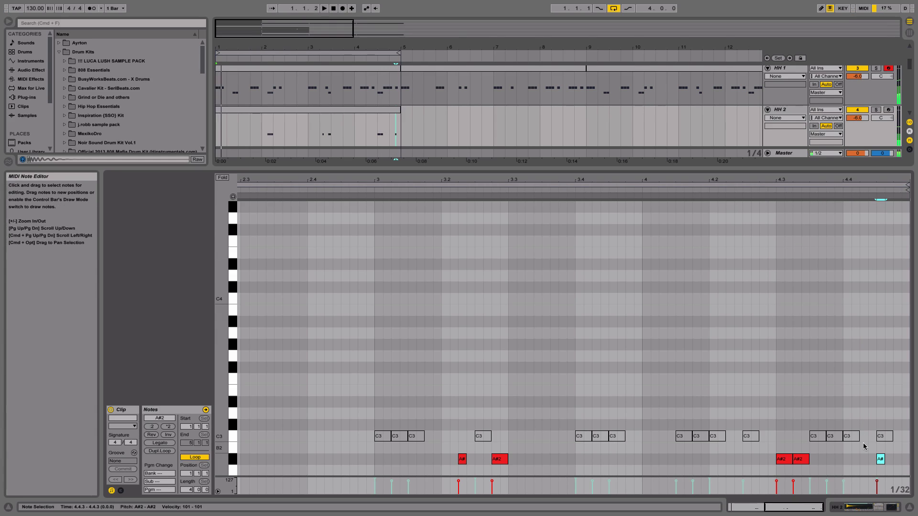
{"action": "double_click", "coordinate": [847, 460]}
{"action": "key", "text": "space"}
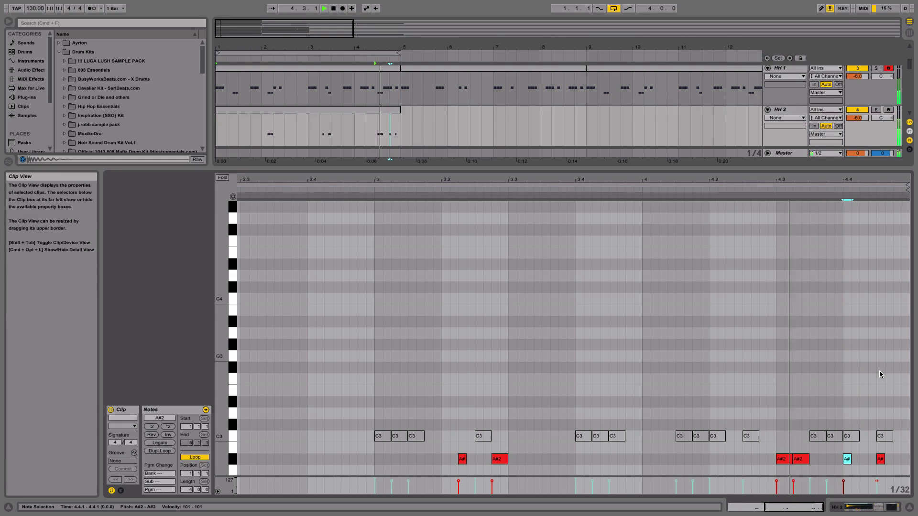
Extend the A#2 note at 4.4.3 into a roll of four consecutive 1/32 notes and play it.
{"action": "key", "text": "space"}
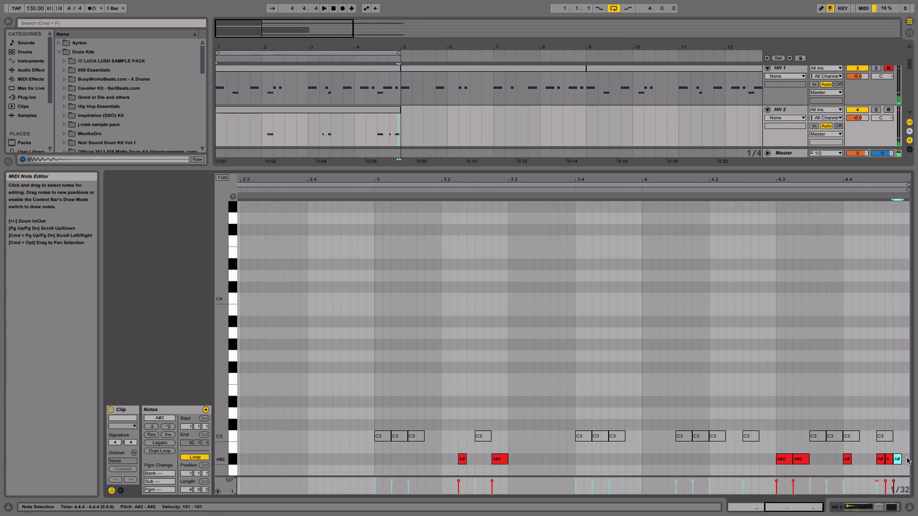
{"action": "double_click", "coordinate": [908, 461]}
{"action": "key", "text": "space"}
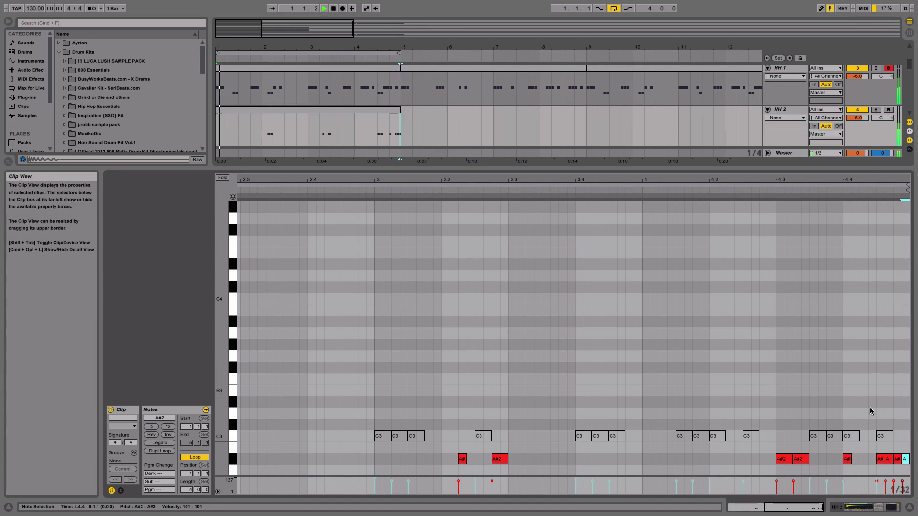
Ramp the velocities of the four-note roll at 4.4.3 upward from 28 to 105, play it and close the editor.
{"action": "left_click_drag", "start_coordinate": [881, 471], "coordinate": [906, 457]}
{"action": "key", "text": "space"}
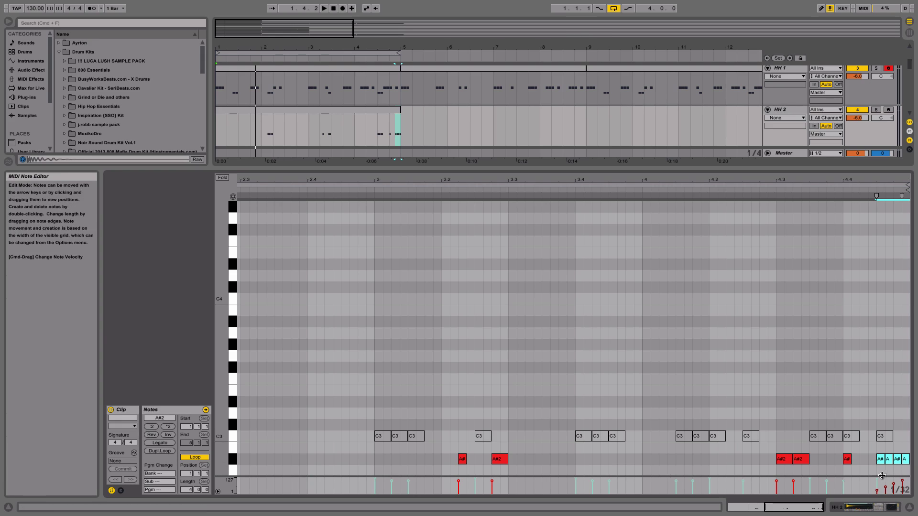
{"action": "left_click", "coordinate": [870, 446]}
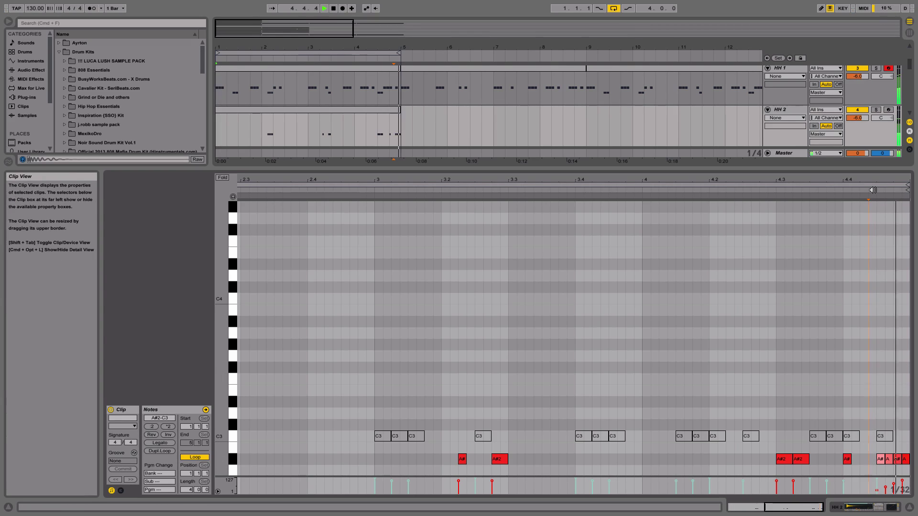
{"action": "key", "text": "super+alt+l"}
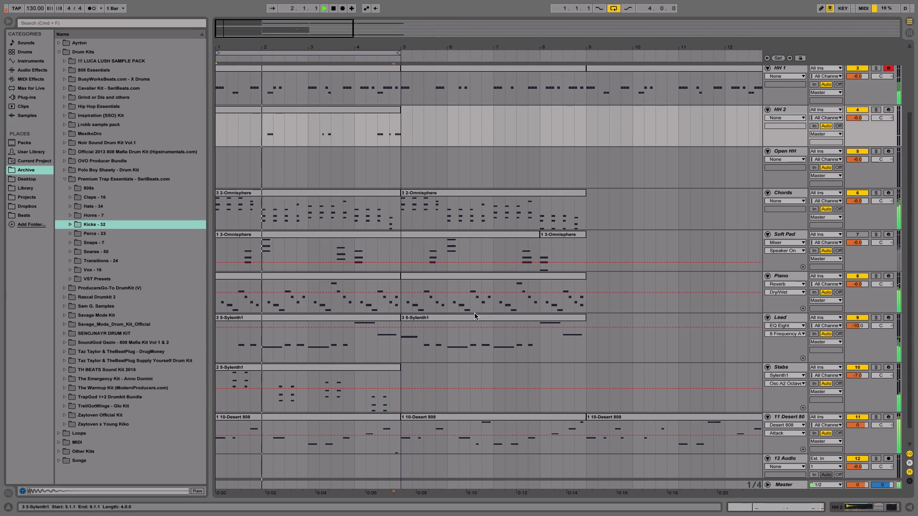
Reopen the HH 2 clip, reactivate the two A#2 notes at 1.2.3 and play from the start.
{"action": "double_click", "coordinate": [314, 110]}
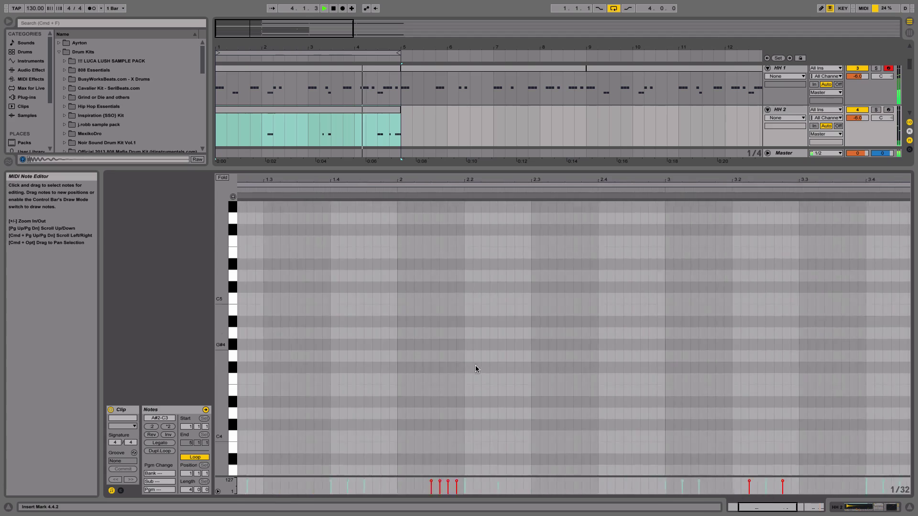
{"action": "scroll", "coordinate": [475, 366], "scroll_direction": "left", "scroll_amount": 3}
{"action": "scroll", "coordinate": [476, 361], "scroll_direction": "down", "scroll_amount": 7}
{"action": "left_click_drag", "start_coordinate": [339, 373], "coordinate": [356, 357]}
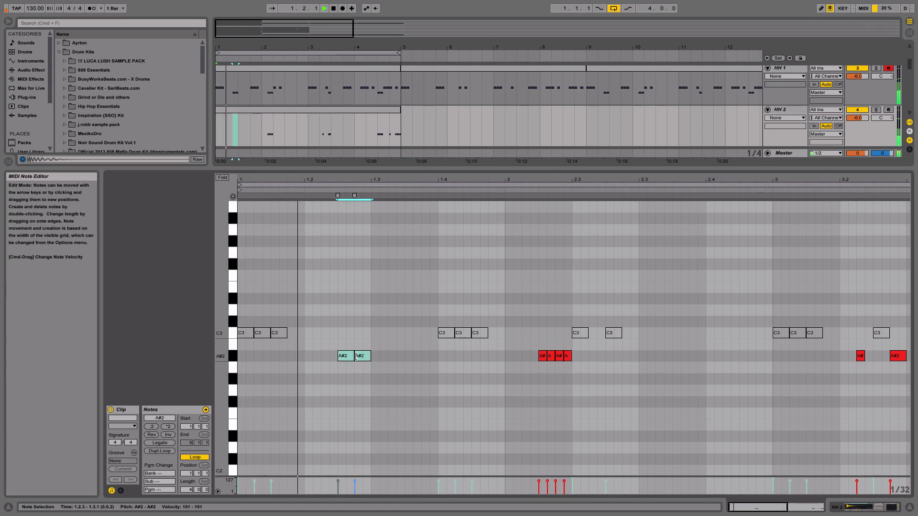
{"action": "key", "text": "0"}
{"action": "key", "text": "space"}
{"action": "key", "text": "space"}
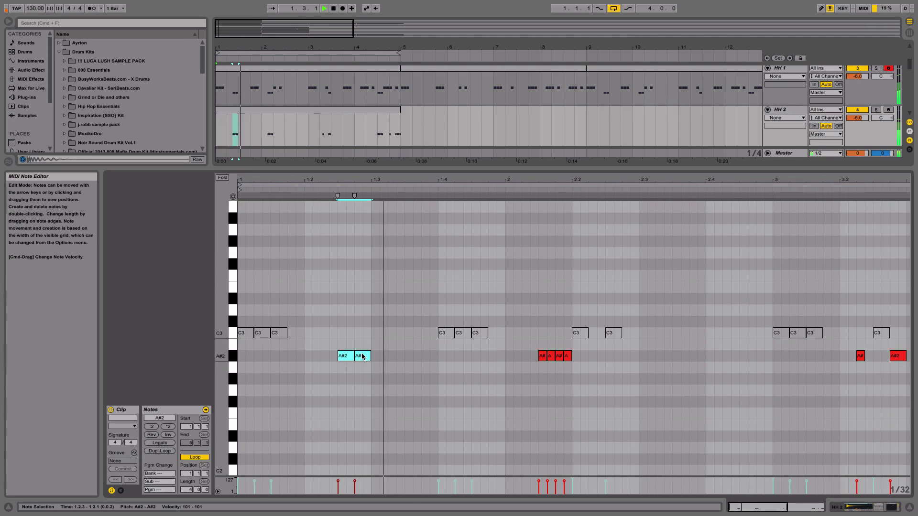
Move the two reactivated A#2 notes to 1.1.3 and turn them into four 1/32 notes, auditioning the loop.
{"action": "left_click", "coordinate": [352, 369]}
{"action": "left_click_drag", "start_coordinate": [352, 369], "coordinate": [301, 359]}
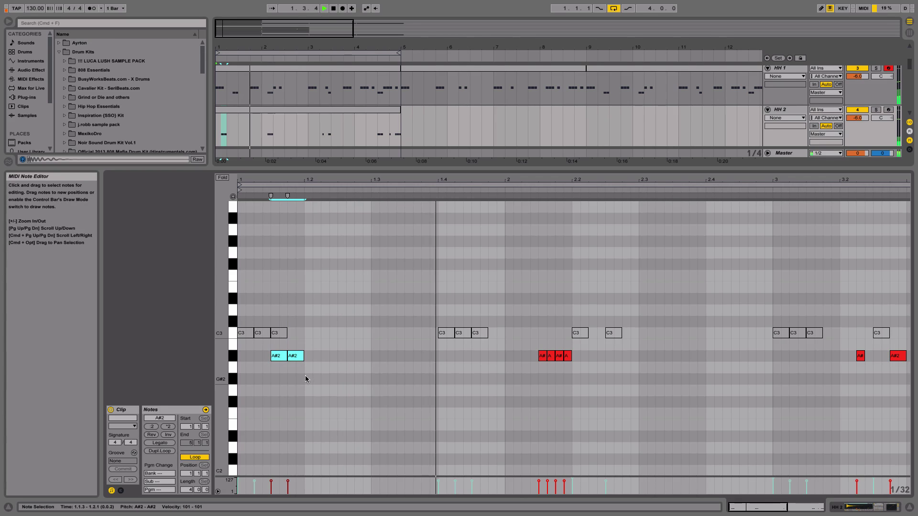
{"action": "key", "text": "space"}
{"action": "mouse_move", "coordinate": [287, 357]}
{"action": "left_mouse_down"}
{"action": "mouse_move", "coordinate": [279, 358]}
{"action": "mouse_move", "coordinate": [300, 355]}
{"action": "left_mouse_up"}
{"action": "key", "text": "space"}
{"action": "key", "text": "space"}
{"action": "key", "text": "space"}
{"action": "key", "text": "space"}
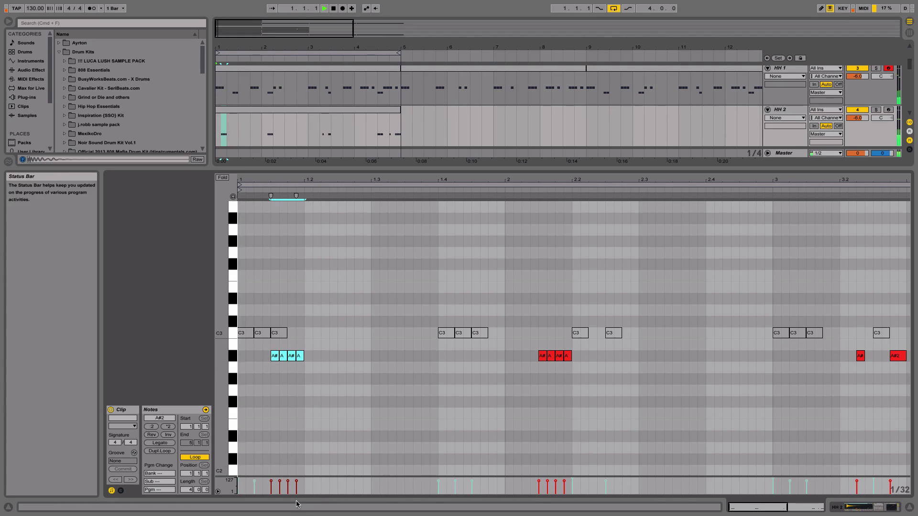
Shape rising velocities across the four-note A#2 roll at 1.1.3, spanning 58 to 114.
{"action": "key", "text": "space"}
{"action": "key", "text": "space"}
{"action": "key", "text": "space"}
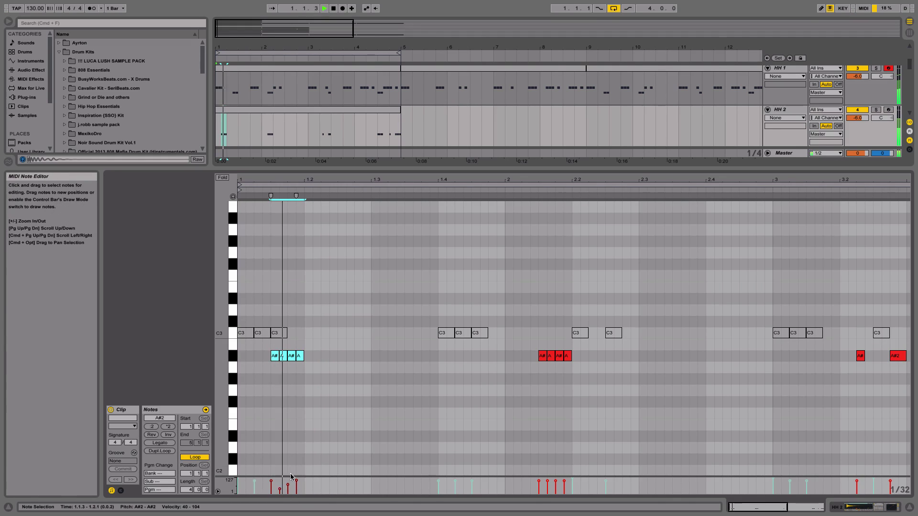
{"action": "left_click_drag", "start_coordinate": [296, 480], "coordinate": [296, 485]}
{"action": "key", "text": "space"}
{"action": "left_click_drag", "start_coordinate": [266, 390], "coordinate": [303, 338]}
{"action": "left_click_drag", "start_coordinate": [304, 398], "coordinate": [278, 358]}
{"action": "left_click_drag", "start_coordinate": [287, 480], "coordinate": [301, 470]}
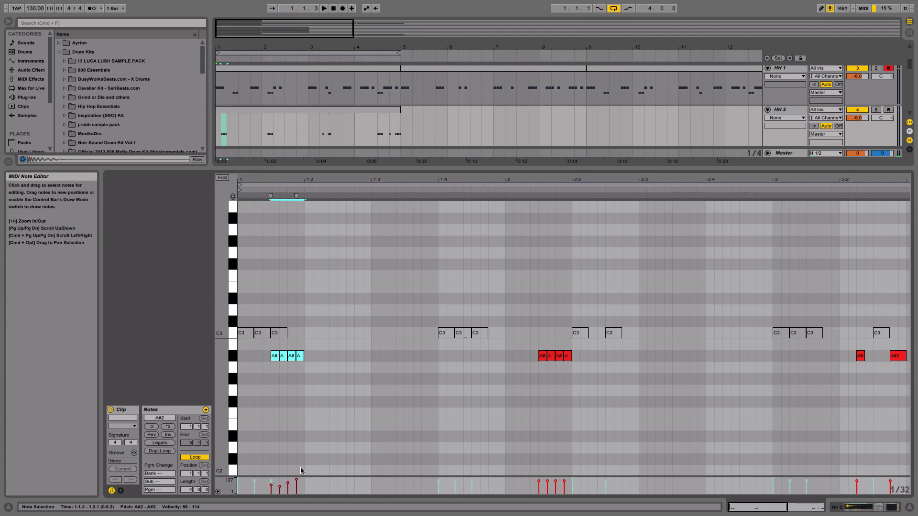
Adjust the velocities of the first three notes in the 1.1.3 roll to span 54 to 104, and play the loop.
{"action": "key", "text": "space"}
{"action": "left_click", "coordinate": [271, 488]}
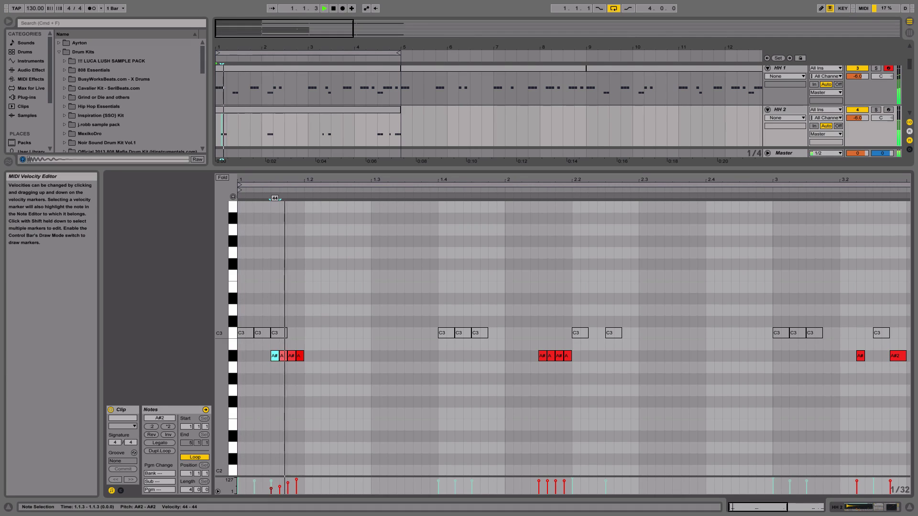
{"action": "left_click", "coordinate": [279, 487], "text": "shift"}
{"action": "left_click", "coordinate": [288, 484], "text": "shift"}
{"action": "key", "text": "space"}
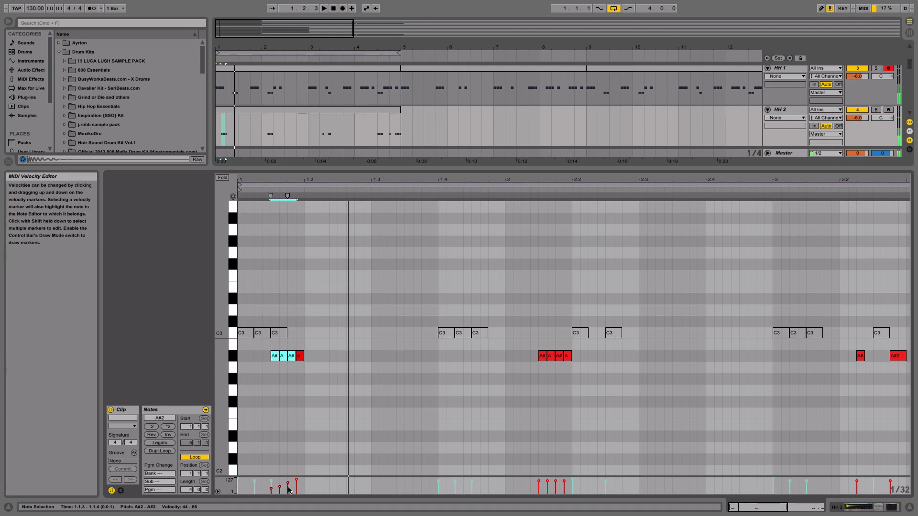
{"action": "left_click_drag", "start_coordinate": [288, 481], "coordinate": [288, 480]}
{"action": "key", "text": "space"}
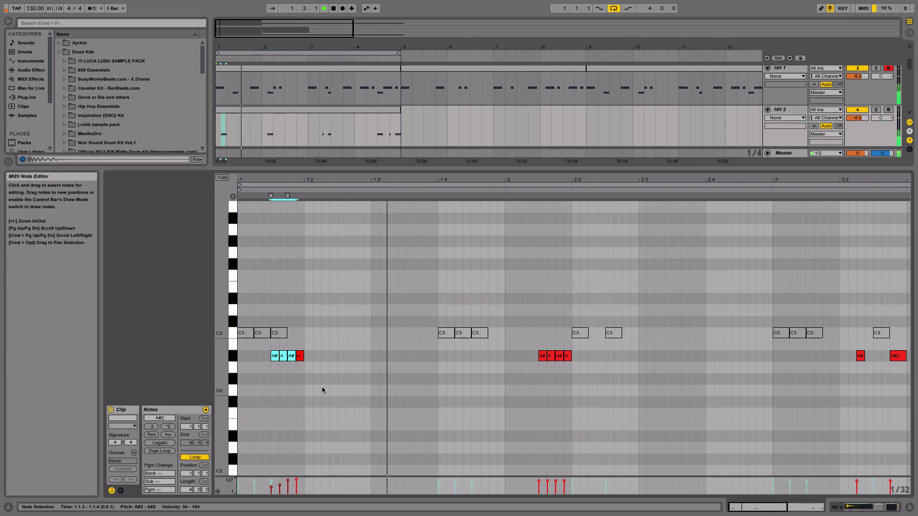
Move the complete four-note roll from 1.1.3 to 1.2.3, then close the editor and stop playback.
{"action": "left_click", "coordinate": [300, 356], "text": "shift"}
{"action": "scroll", "coordinate": [273, 352], "scroll_direction": "right", "scroll_amount": 3}
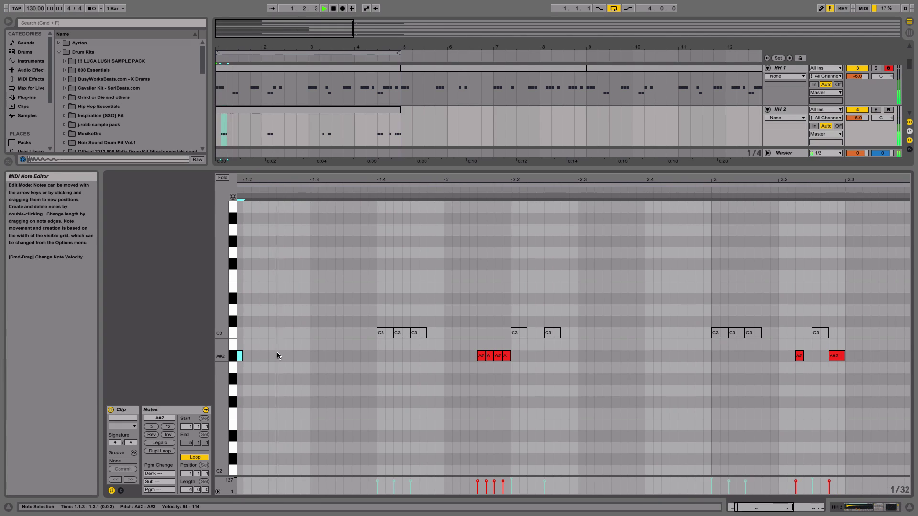
{"action": "scroll", "coordinate": [285, 352], "scroll_direction": "left", "scroll_amount": 3}
{"action": "left_click_drag", "start_coordinate": [294, 358], "coordinate": [360, 358]}
{"action": "scroll", "coordinate": [364, 359], "scroll_direction": "right", "scroll_amount": 1}
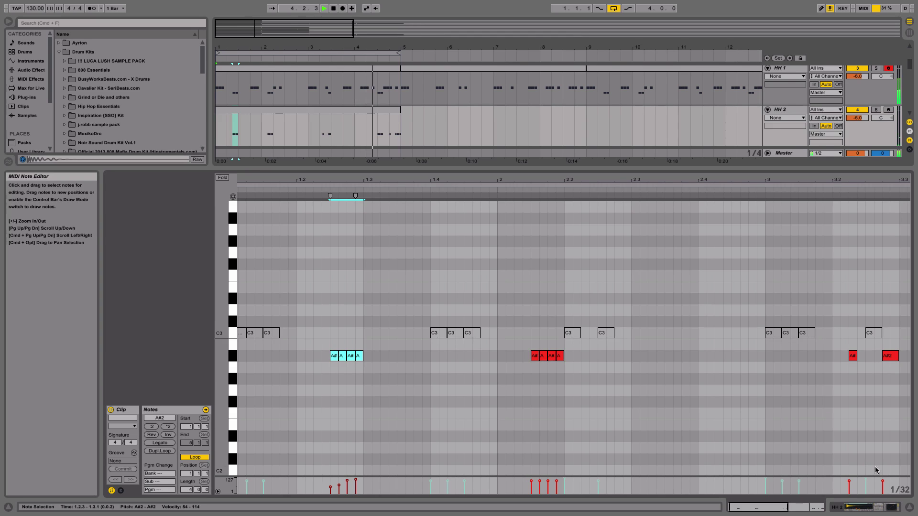
{"action": "left_click", "coordinate": [910, 507]}
{"action": "key", "text": "space"}
Reopen the HH 2 clip, transpose all its A#2 notes up to C3 and play the loop.
{"action": "double_click", "coordinate": [381, 110]}
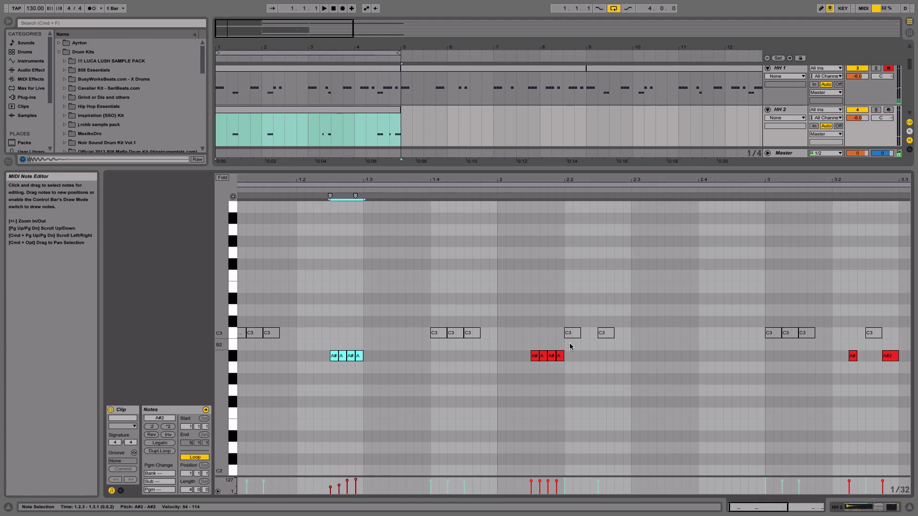
{"action": "left_click", "coordinate": [529, 363]}
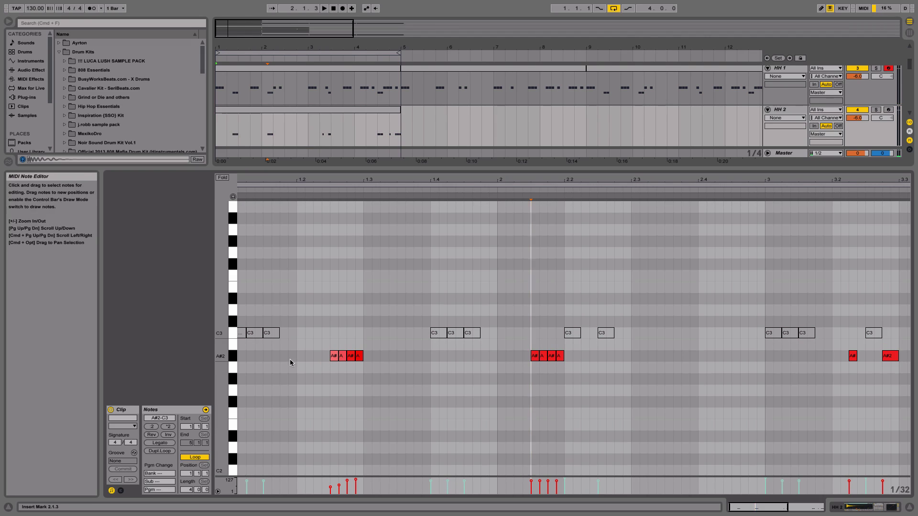
{"action": "left_click", "coordinate": [236, 361]}
{"action": "key", "text": "Up"}
{"action": "key", "text": "Up"}
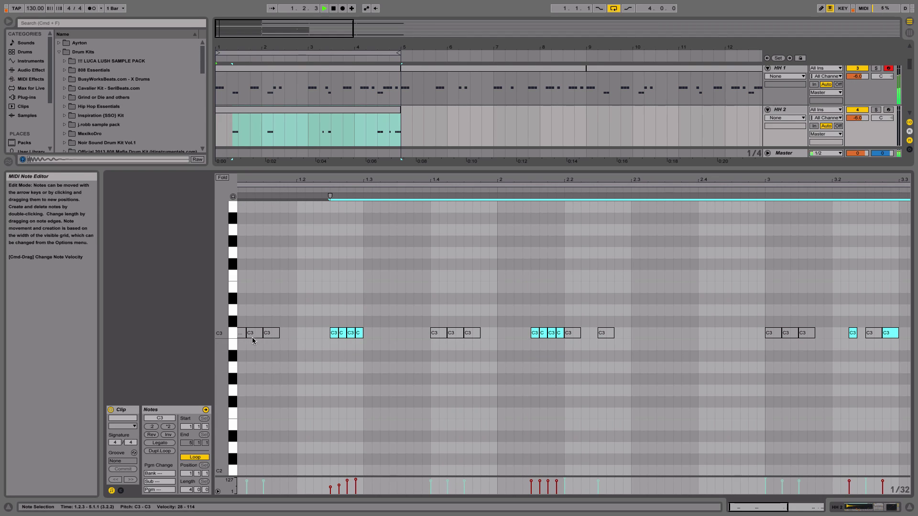
{"action": "key", "text": "space"}
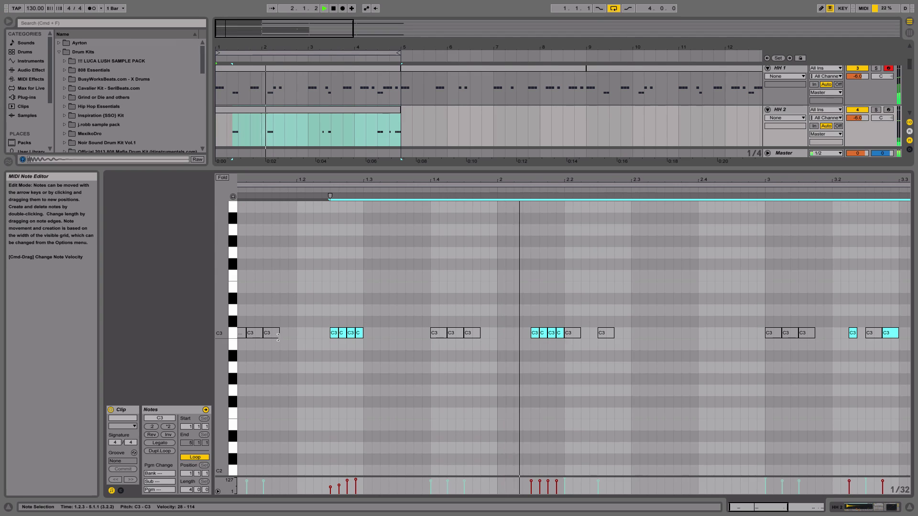
Lower the active C3 notes at 3.2.2 and 3.2.4 in the HH 2 clip to A#2 and play that section.
{"action": "left_click", "coordinate": [605, 350]}
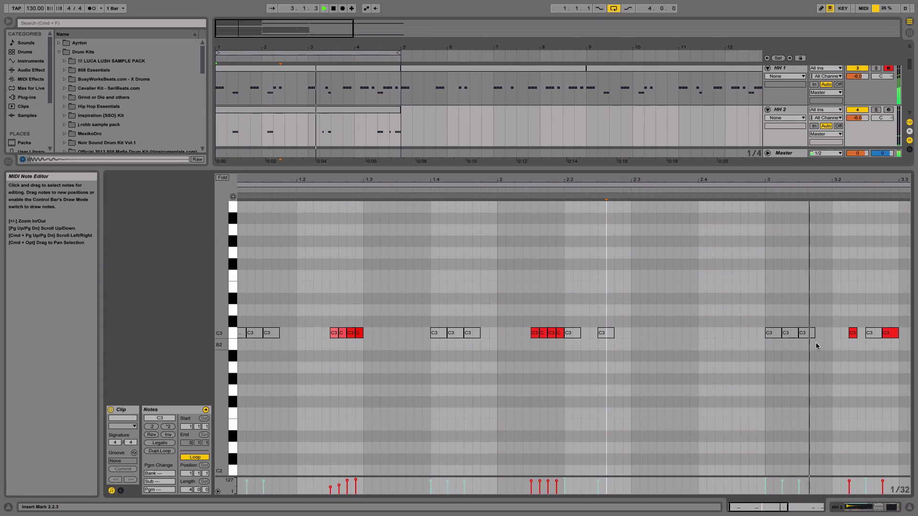
{"action": "key", "text": "space"}
{"action": "left_click", "coordinate": [853, 333]}
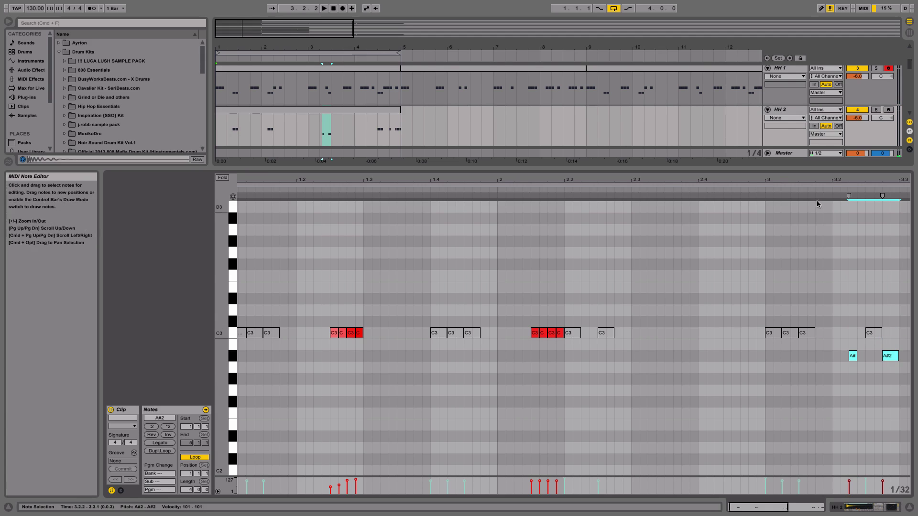
{"action": "left_click", "coordinate": [832, 190]}
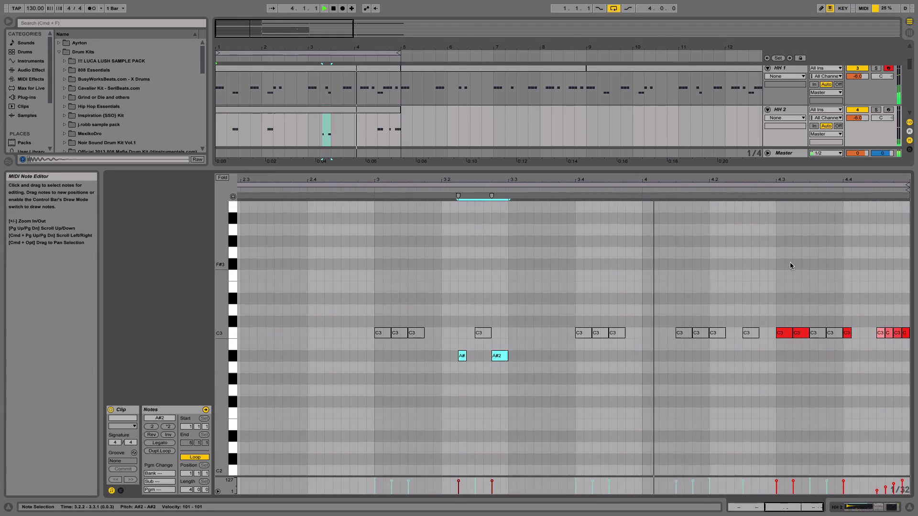
Lower the final notes of the roll starting at 4.4.3 to A#2, play the loop and close the editor.
{"action": "mouse_move", "coordinate": [892, 346]}
{"action": "left_mouse_down"}
{"action": "mouse_move", "coordinate": [909, 340]}
{"action": "mouse_move", "coordinate": [900, 359]}
{"action": "left_mouse_up"}
{"action": "key", "text": "space"}
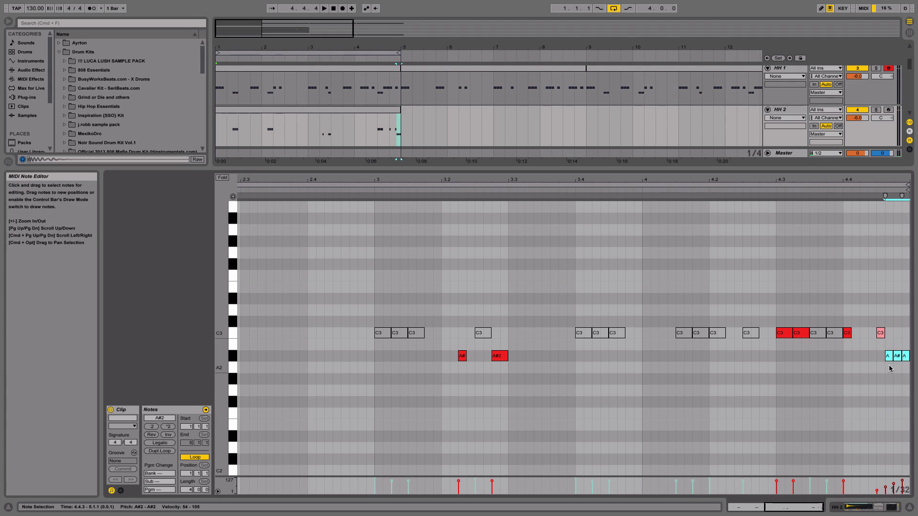
{"action": "left_click", "coordinate": [888, 357]}
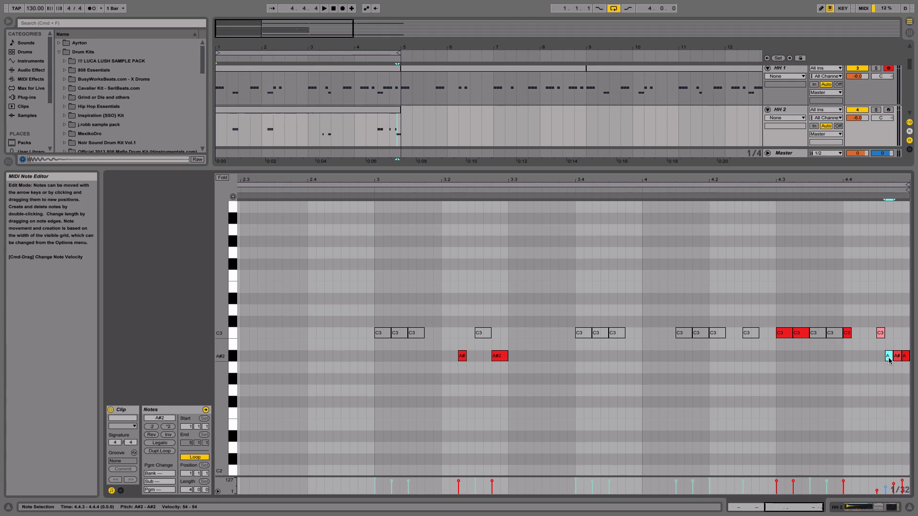
{"action": "left_click", "coordinate": [866, 190]}
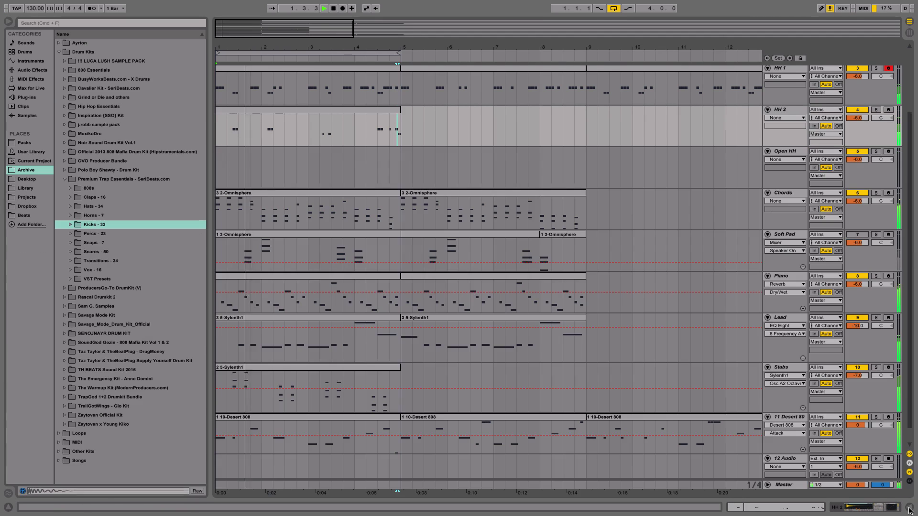
{"action": "left_click", "coordinate": [911, 507]}
{"action": "scroll", "coordinate": [632, 256], "scroll_direction": "up", "scroll_amount": 3}
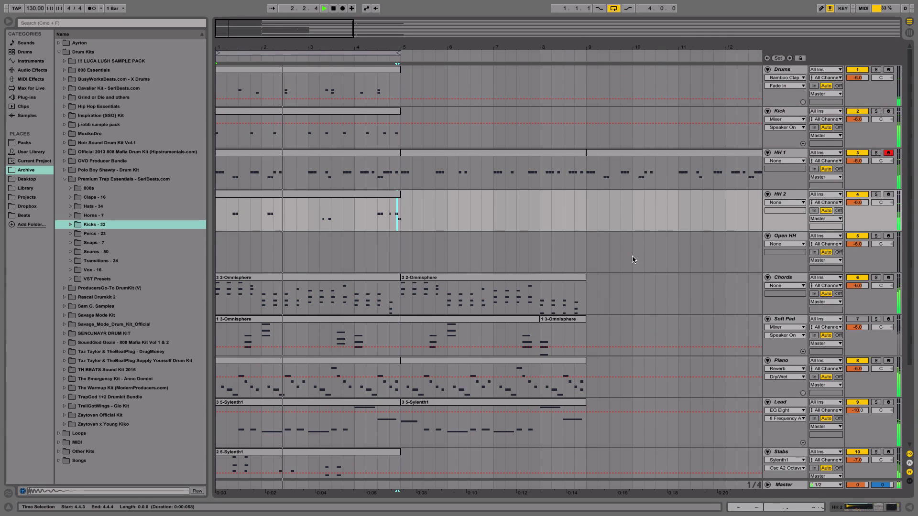
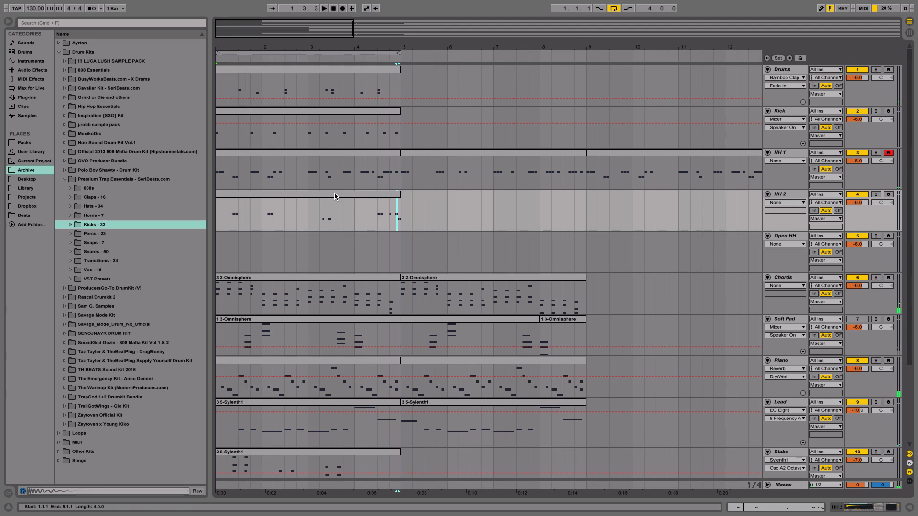
Open the first HH 1 clip and add eighth-length C3 notes at 1.2.1, 1.2.3, 1.3.1, 1.3.3, 2.1.1 and 2.1.3.
{"action": "double_click", "coordinate": [335, 150]}
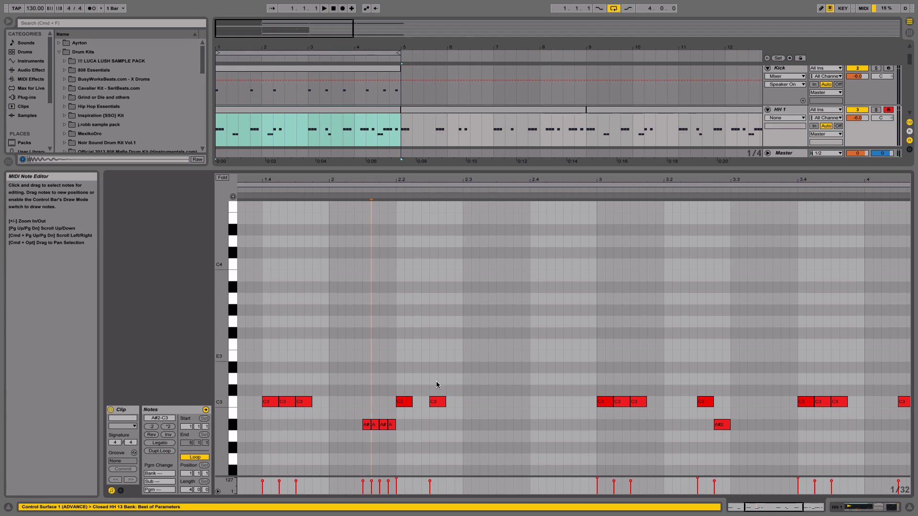
{"action": "scroll", "coordinate": [326, 392], "scroll_direction": "left", "scroll_amount": 5}
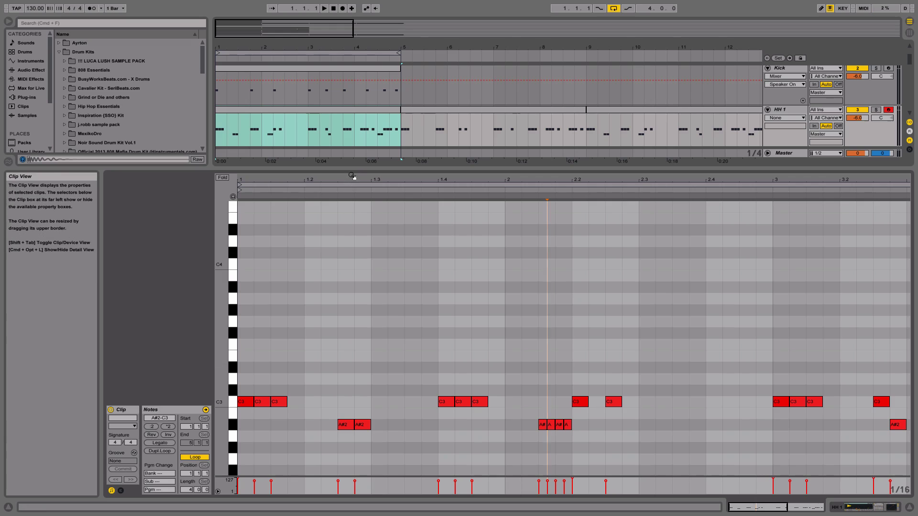
{"action": "left_click_drag", "start_coordinate": [351, 178], "coordinate": [351, 143]}
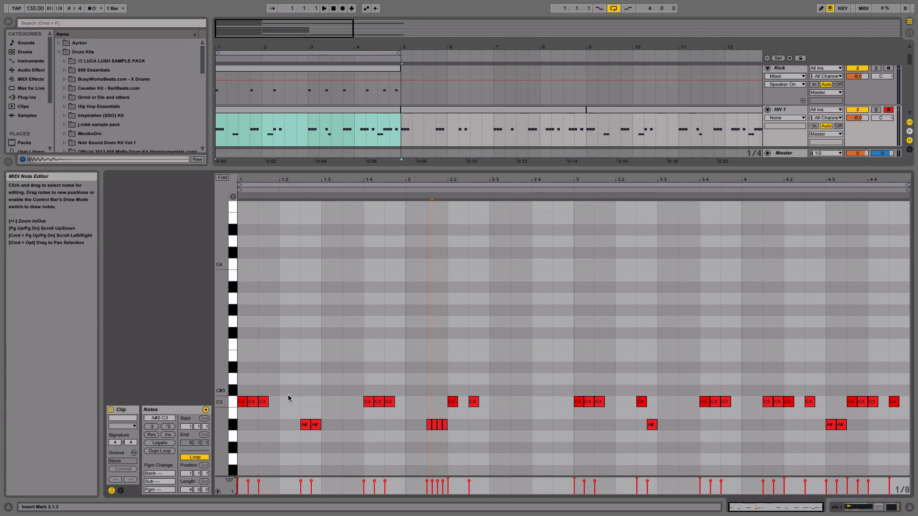
{"action": "left_click", "coordinate": [286, 406]}
{"action": "double_click", "coordinate": [292, 404]}
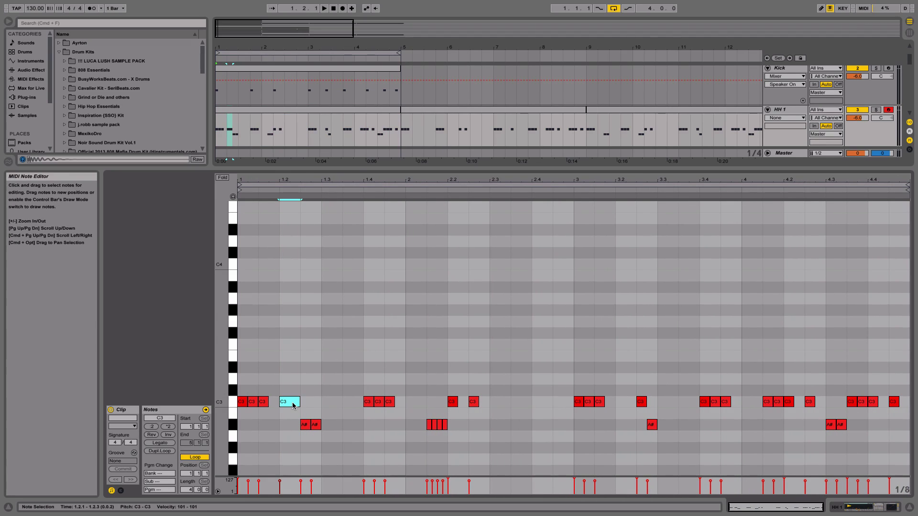
{"action": "key", "text": "super+d"}
{"action": "key", "text": "super+d"}
{"action": "key", "text": "super+d"}
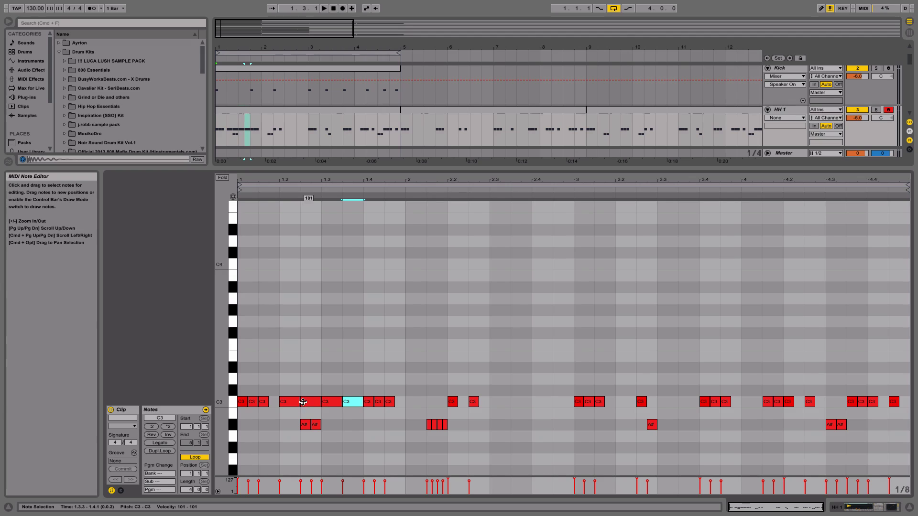
{"action": "double_click", "coordinate": [436, 402]}
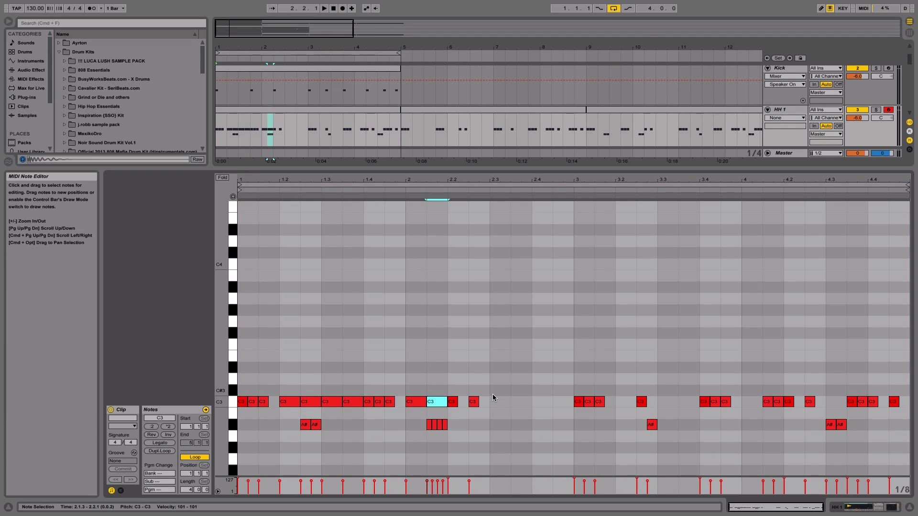
Add eighth-length C3 notes at 2.3.1, 2.3.3, 2.4.1, 2.4.3, 3.2.1, 3.3.1, 3.3.3 and 4.1.1 in the HH 1 clip.
{"action": "double_click", "coordinate": [500, 402]}
{"action": "double_click", "coordinate": [521, 402]}
{"action": "double_click", "coordinate": [542, 402]}
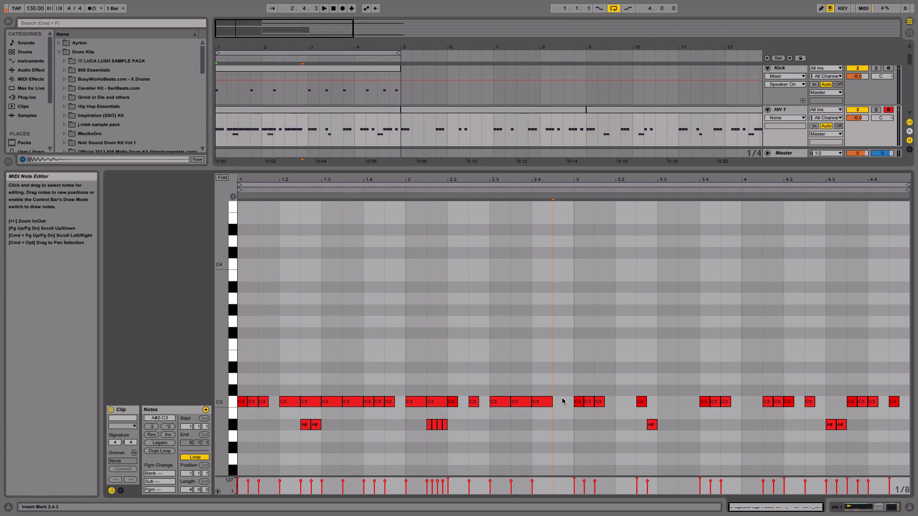
{"action": "double_click", "coordinate": [563, 402]}
{"action": "double_click", "coordinate": [626, 401]}
{"action": "double_click", "coordinate": [668, 402]}
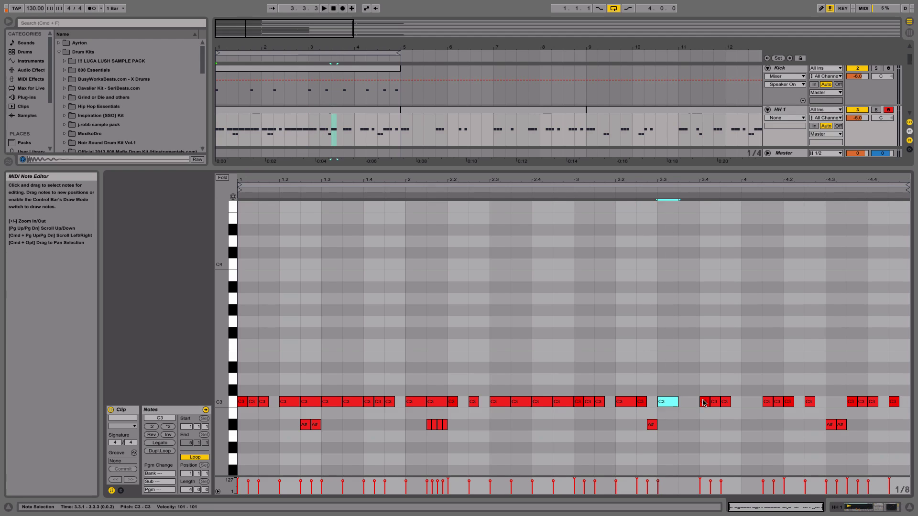
{"action": "left_click", "coordinate": [704, 401]}
{"action": "double_click", "coordinate": [689, 402]}
{"action": "double_click", "coordinate": [748, 401]}
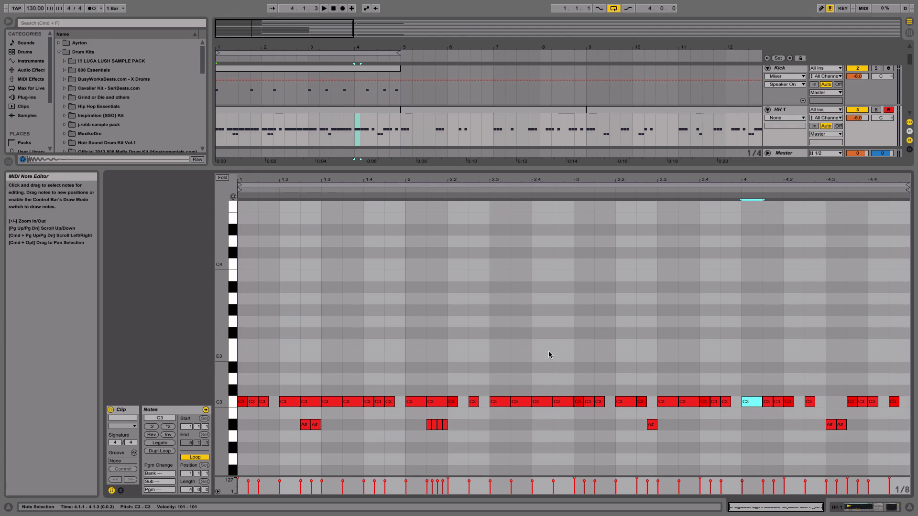
Add a C3 note at 4.3.1 above the A#2 pair in the HH 1 clip and play the loop.
{"action": "left_click", "coordinate": [311, 403]}
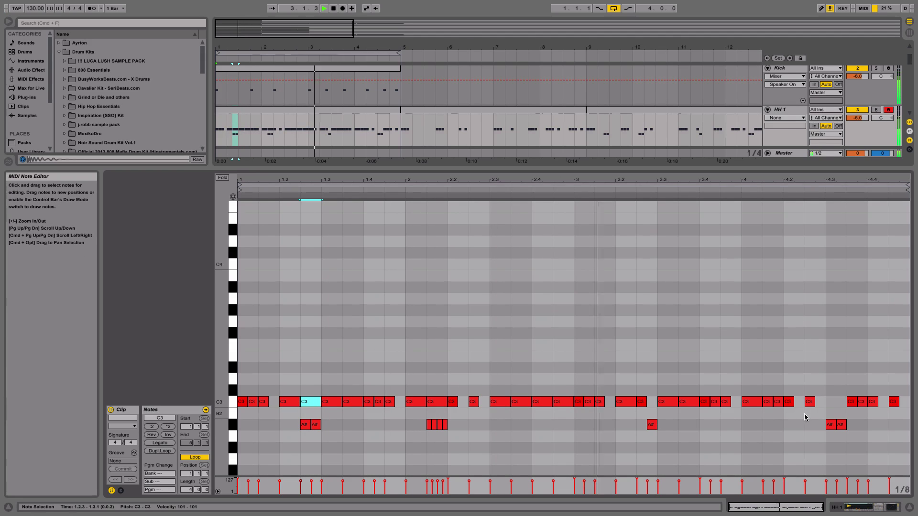
{"action": "left_click", "coordinate": [844, 403]}
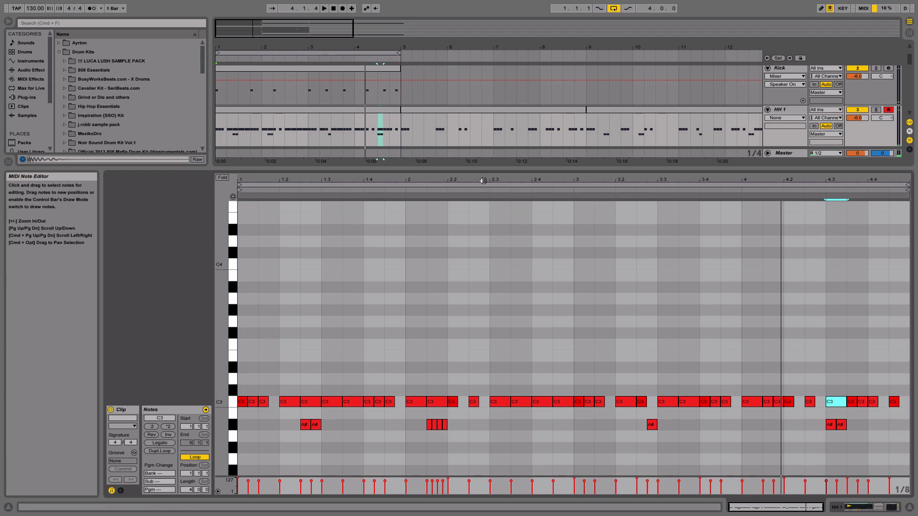
{"action": "left_click", "coordinate": [351, 110]}
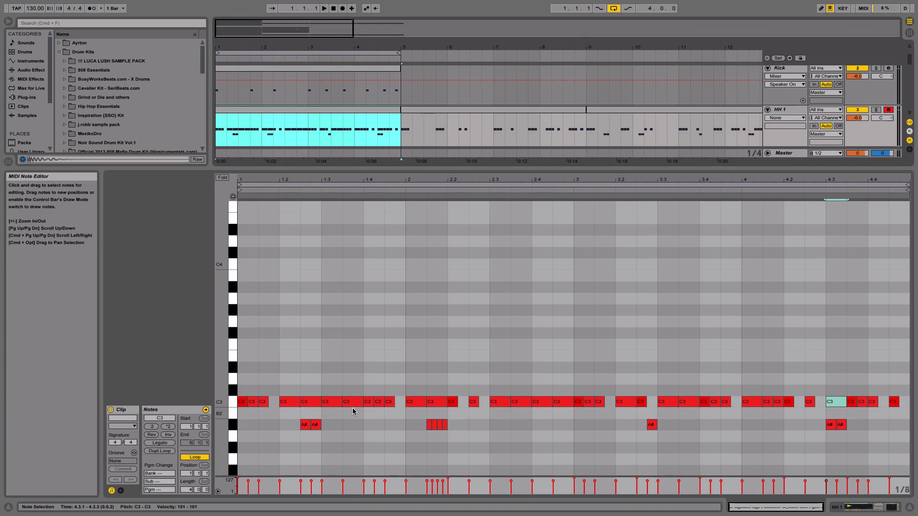
{"action": "key", "text": "space"}
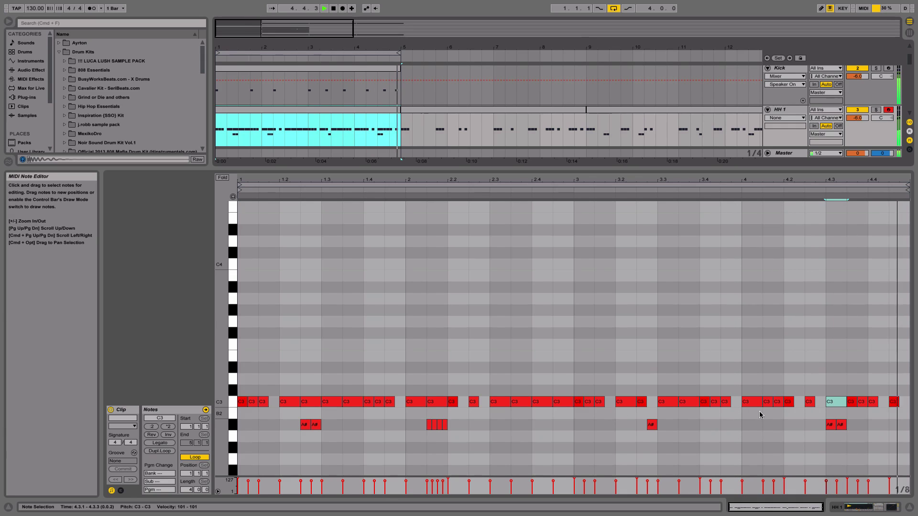
Delete the C3 notes overlapping the A#2 notes at 4.3.1, 2.1.3 and 1.2.3, then close the editor and stop playback.
{"action": "left_click", "coordinate": [851, 403]}
{"action": "double_click", "coordinate": [836, 402]}
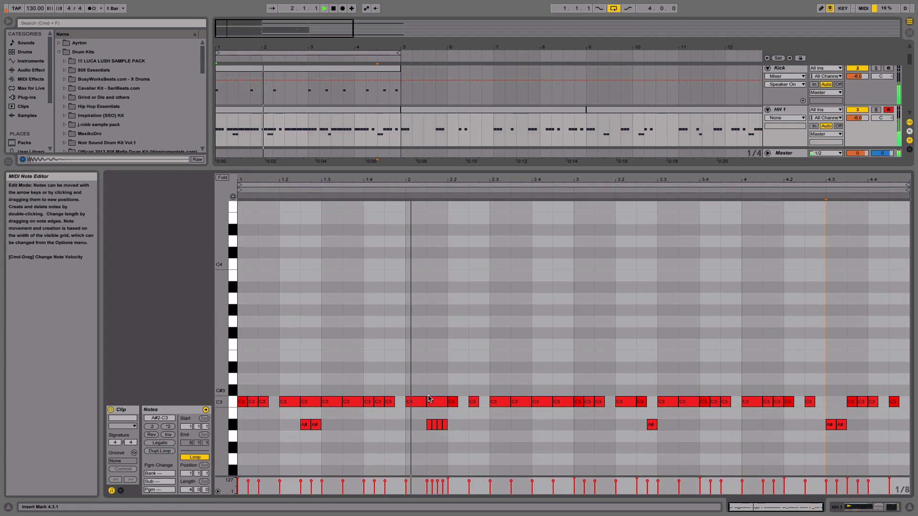
{"action": "double_click", "coordinate": [432, 395]}
{"action": "double_click", "coordinate": [435, 391]}
{"action": "double_click", "coordinate": [434, 402]}
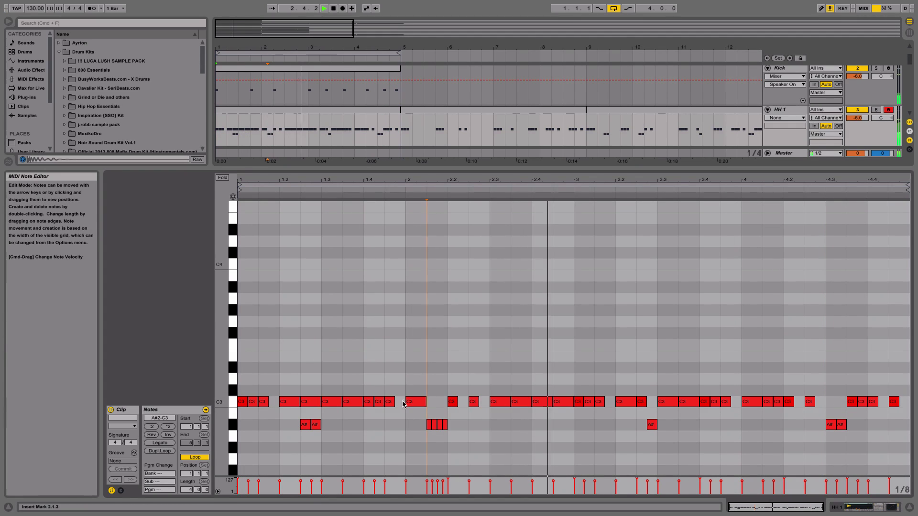
{"action": "double_click", "coordinate": [310, 403]}
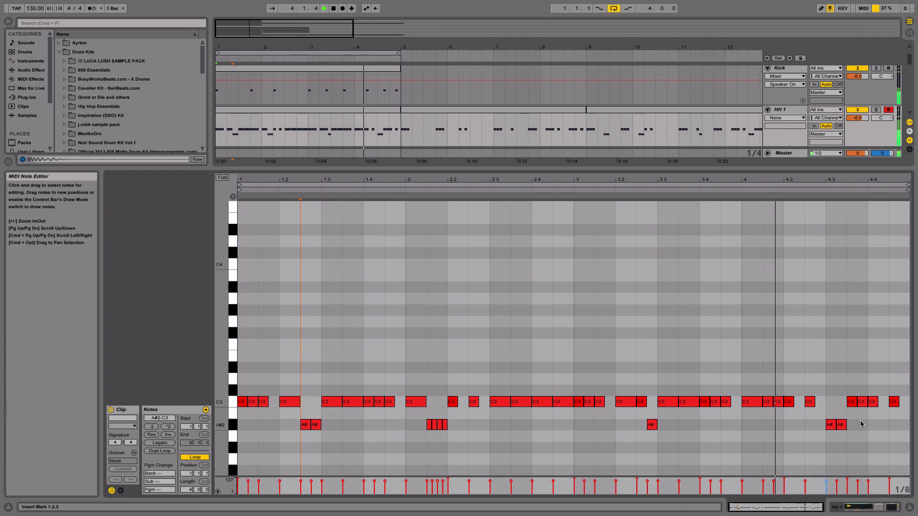
{"action": "left_click", "coordinate": [909, 508]}
{"action": "key", "text": "space"}
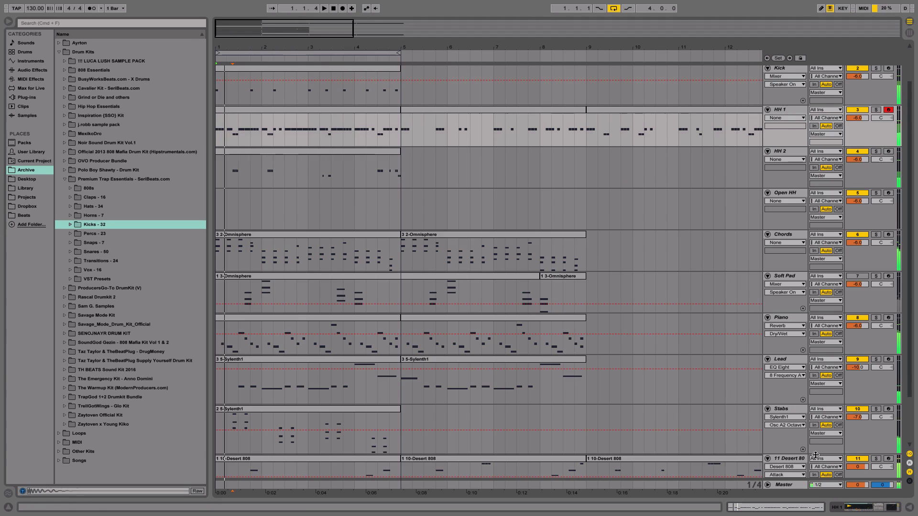
Solo the Chords track, play its part, and review the notes in its first clip.
{"action": "scroll", "coordinate": [601, 346], "scroll_direction": "up", "scroll_amount": 3}
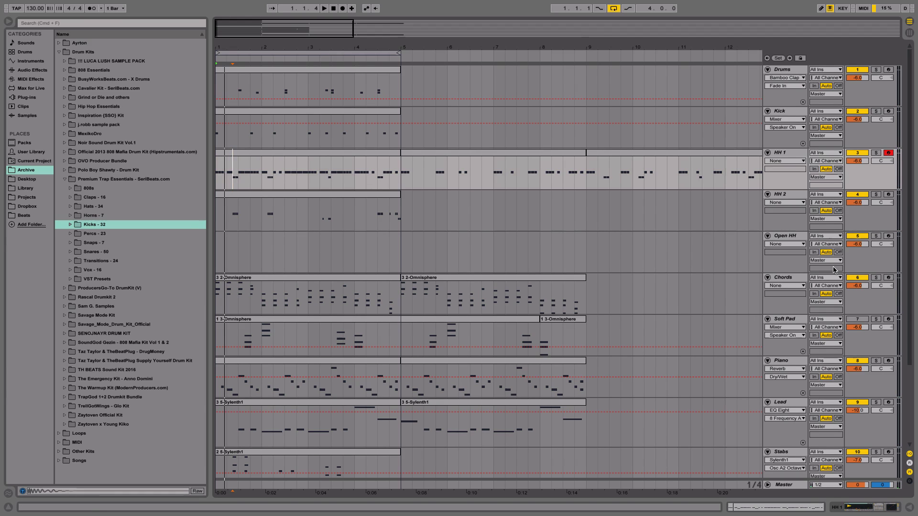
{"action": "scroll", "coordinate": [409, 300], "scroll_direction": "down", "scroll_amount": 3}
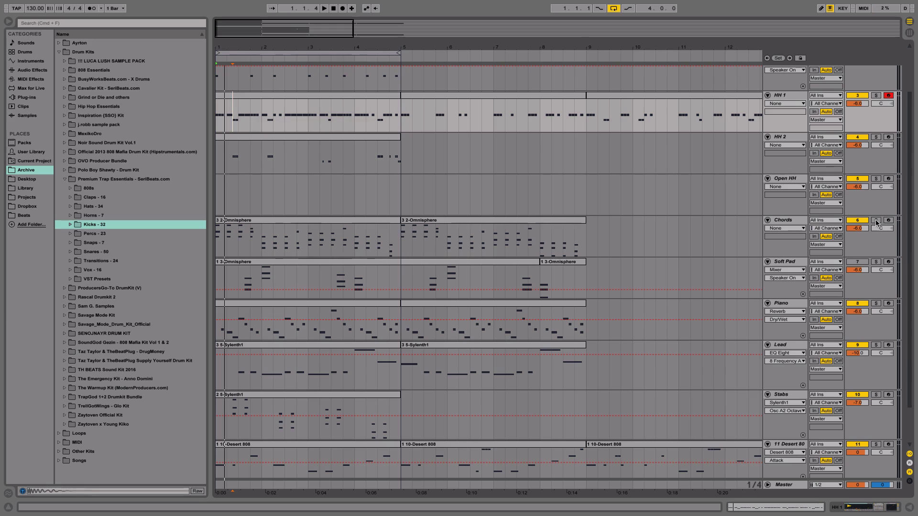
{"action": "left_click", "coordinate": [876, 220]}
{"action": "left_click", "coordinate": [344, 225]}
{"action": "key", "text": "space"}
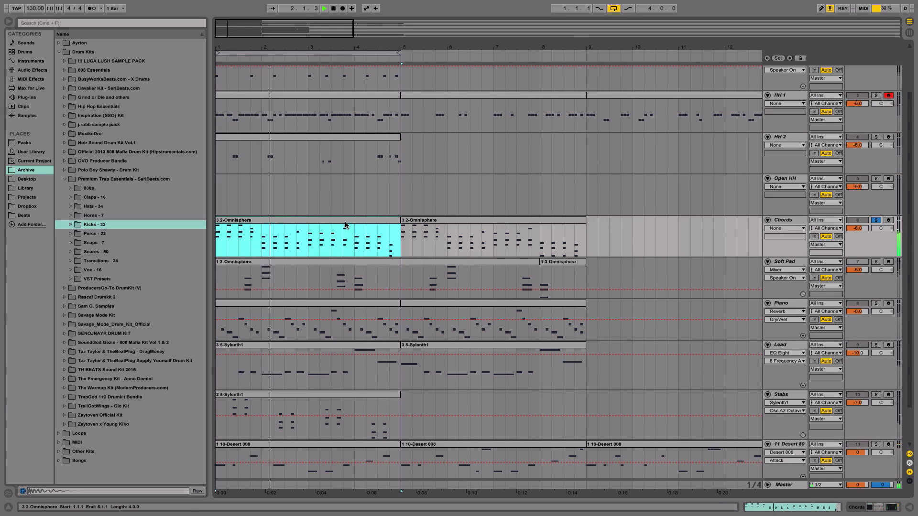
{"action": "key", "text": "space"}
{"action": "double_click", "coordinate": [332, 221]}
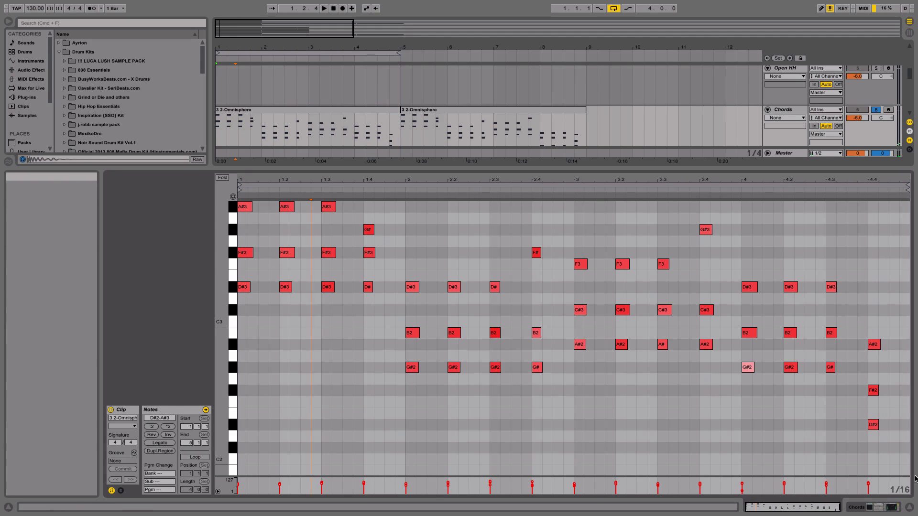
{"action": "left_click", "coordinate": [909, 508]}
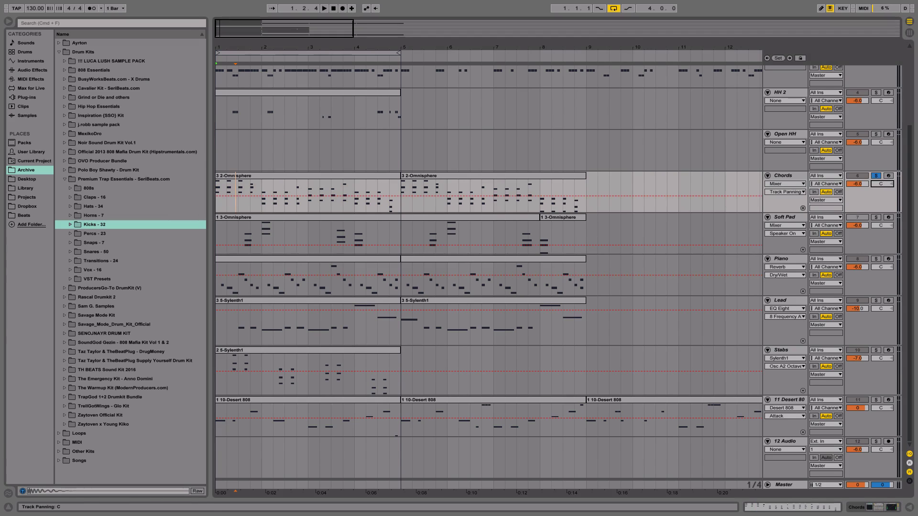
Unsolo the Chords track and play the four-bar loop with the active tracks, checking the arrangement from Drums to Desert 808.
{"action": "left_click", "coordinate": [876, 175]}
{"action": "scroll", "coordinate": [332, 166], "scroll_direction": "up", "scroll_amount": 5}
{"action": "left_click", "coordinate": [337, 151]}
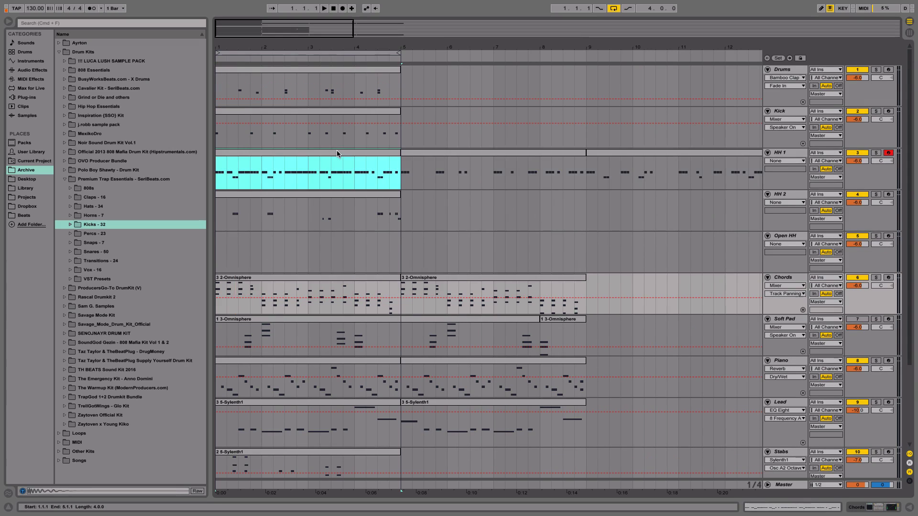
{"action": "left_click_drag", "start_coordinate": [314, 49], "coordinate": [281, 38]}
{"action": "scroll", "coordinate": [277, 170], "scroll_direction": "down", "scroll_amount": 5}
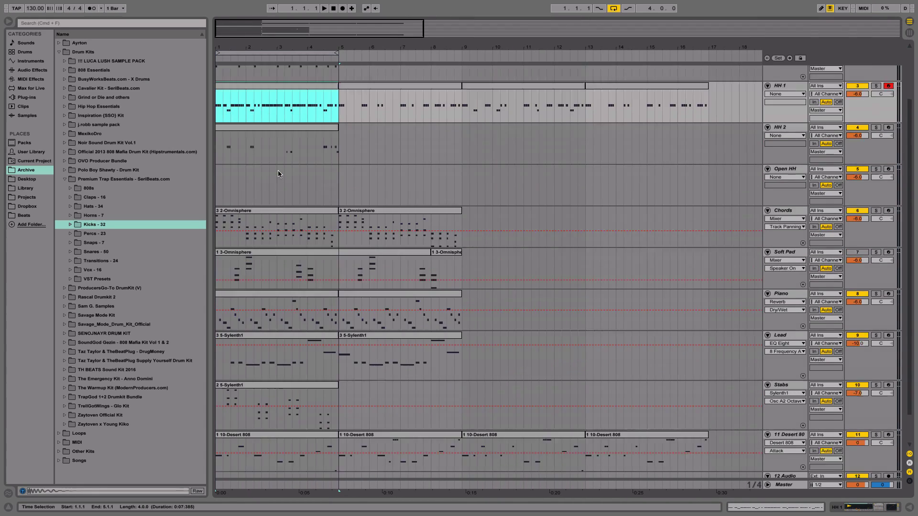
{"action": "scroll", "coordinate": [280, 172], "scroll_direction": "up", "scroll_amount": 5}
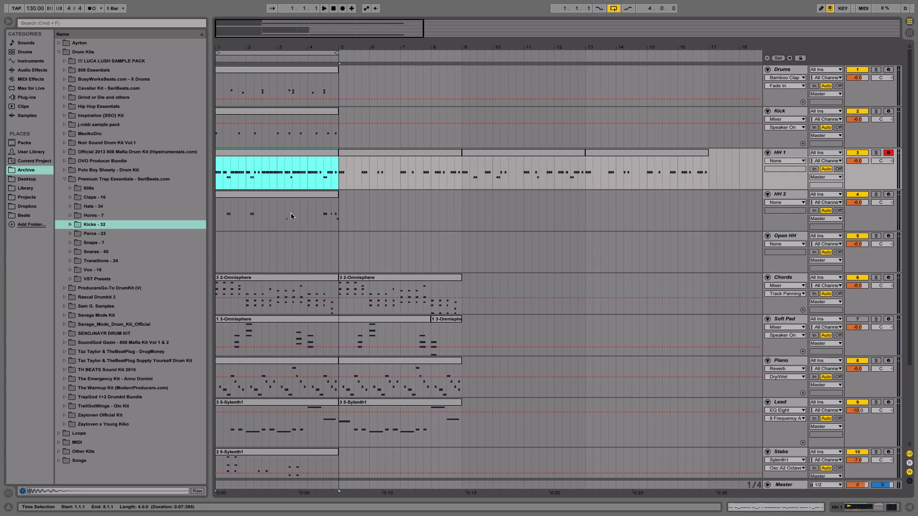
{"action": "key", "text": "space"}
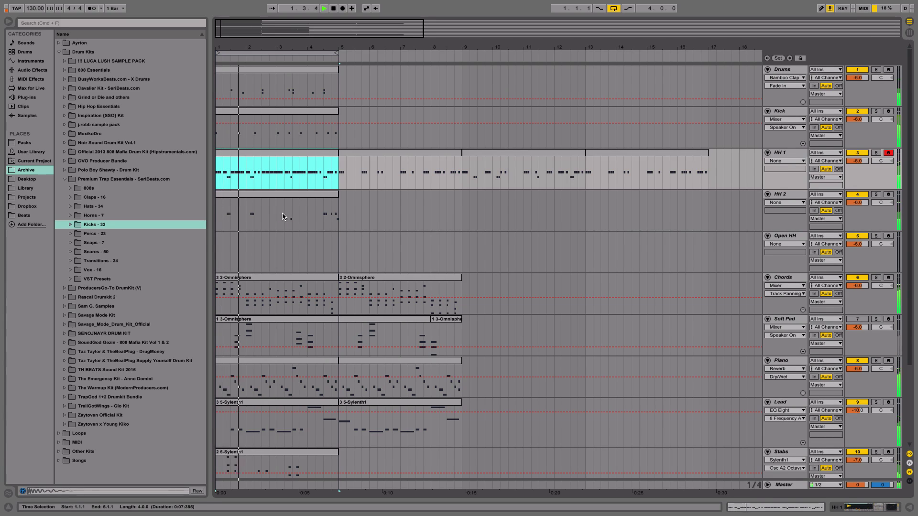
{"action": "scroll", "coordinate": [285, 213], "scroll_direction": "down", "scroll_amount": 5}
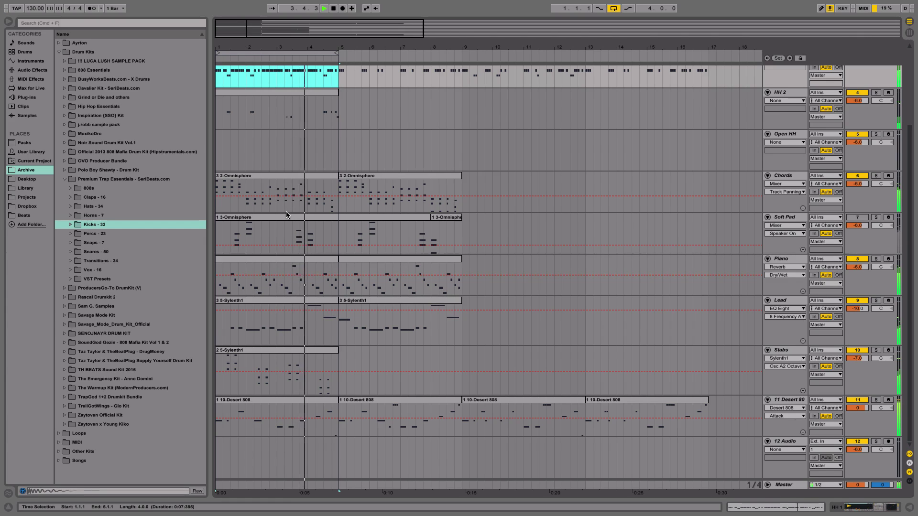
{"action": "scroll", "coordinate": [294, 209], "scroll_direction": "up", "scroll_amount": 5}
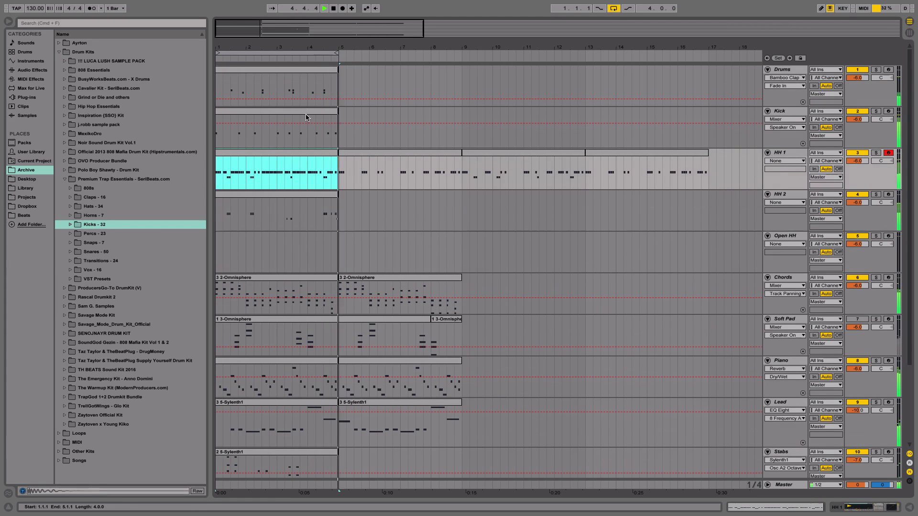
{"action": "key", "text": "space"}
Open the Drums clip, audition the DPBeats Snare, and show its pad and sample in the Drum Rack.
{"action": "double_click", "coordinate": [309, 79]}
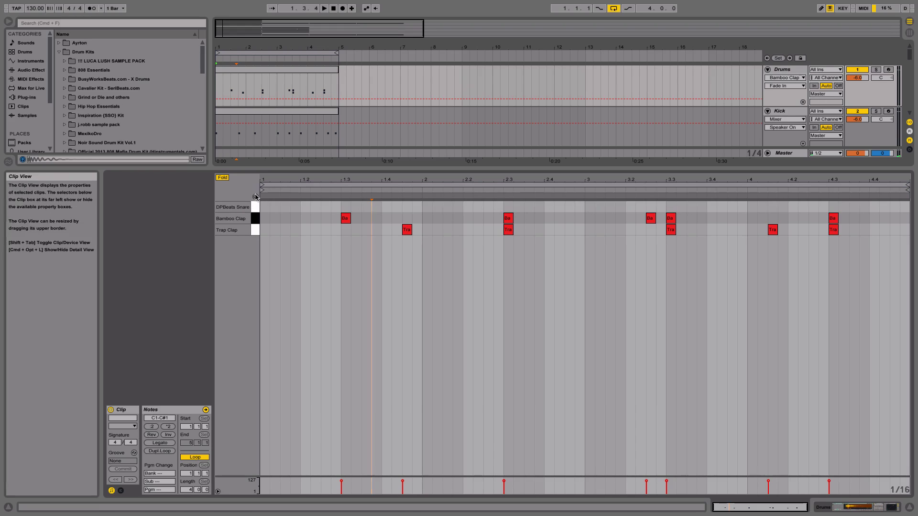
{"action": "left_click", "coordinate": [255, 210]}
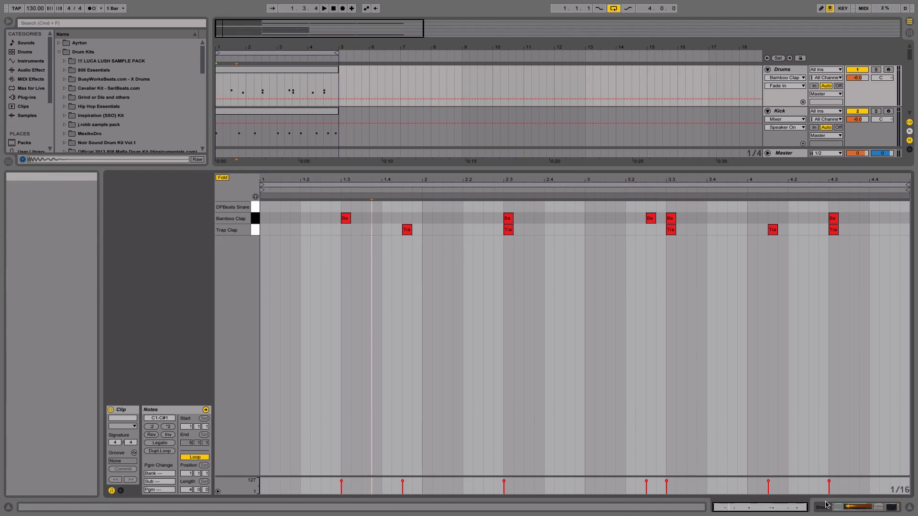
{"action": "left_click", "coordinate": [863, 508]}
{"action": "left_click", "coordinate": [188, 483]}
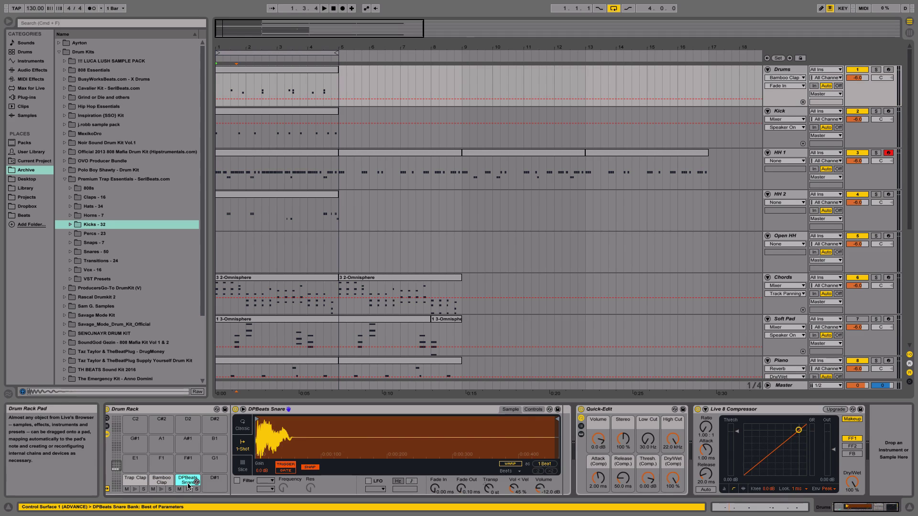
Show the DPBeats Snare sample in Finder, close that window, and reveal the file in the sample browser.
{"action": "right_click", "coordinate": [307, 449]}
{"action": "left_click", "coordinate": [333, 470]}
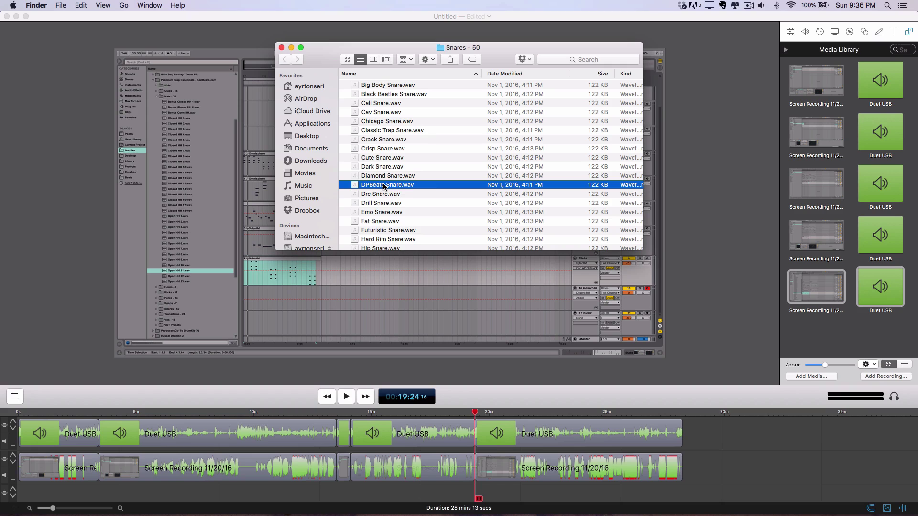
{"action": "left_click", "coordinate": [282, 47]}
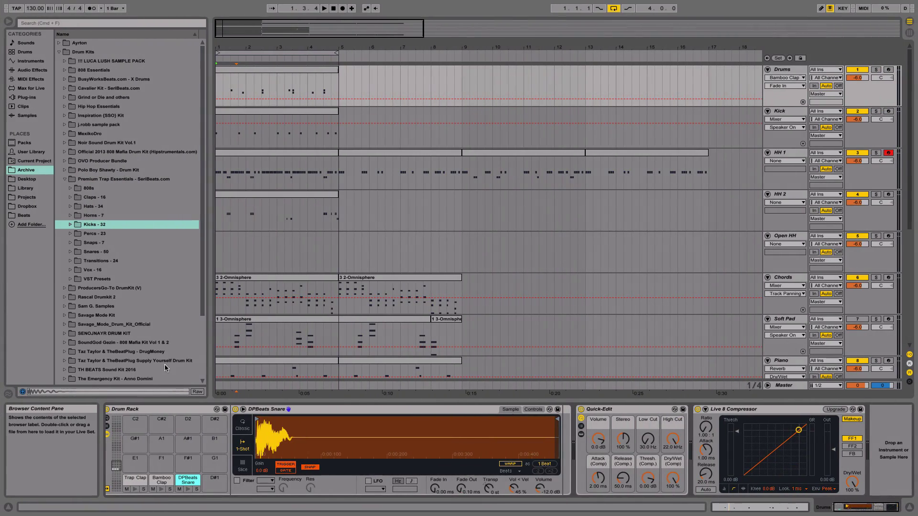
{"action": "right_click", "coordinate": [290, 448]}
{"action": "left_click", "coordinate": [315, 458]}
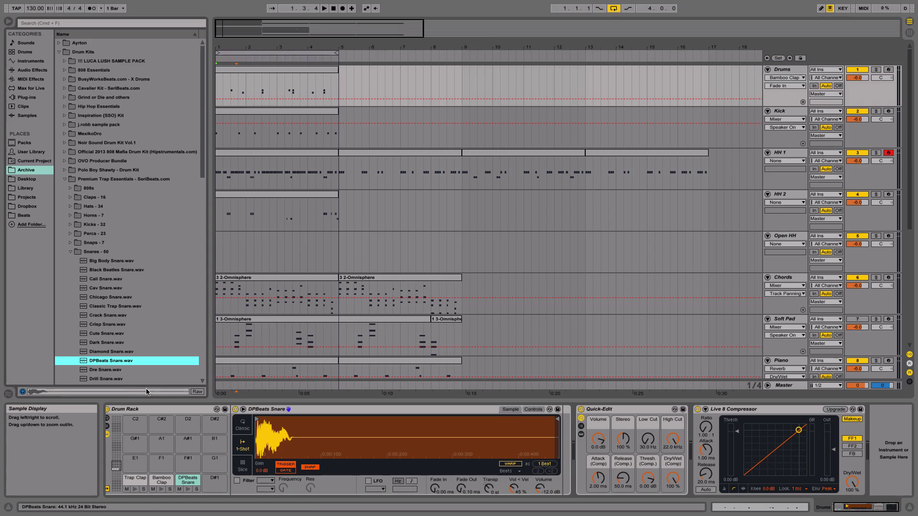
Add a MIDI track between Kick and HH 1, load DPBeats Snare.wav on it, and arm it for recording.
{"action": "left_click", "coordinate": [791, 151]}
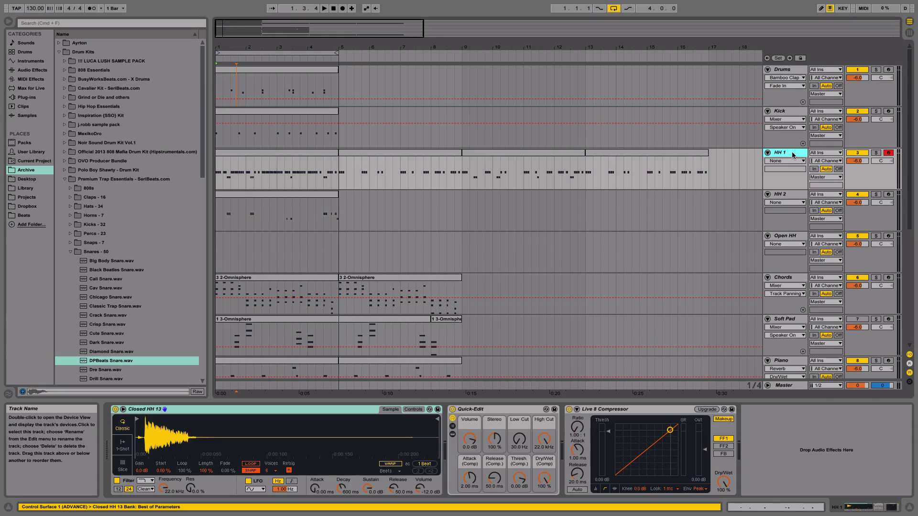
{"action": "key", "text": "ctrl+shift+t"}
{"action": "left_click_drag", "start_coordinate": [781, 165], "coordinate": [780, 141]}
{"action": "double_click", "coordinate": [74, 364]}
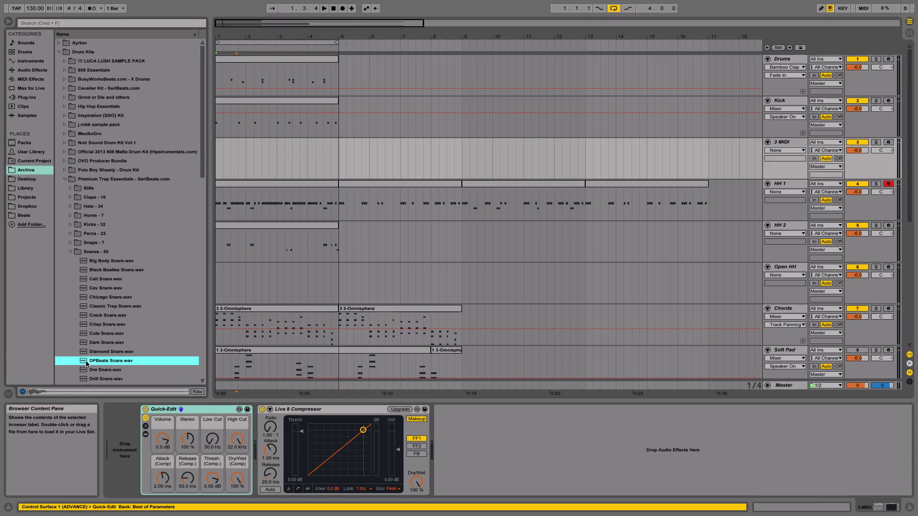
{"action": "left_click", "coordinate": [889, 143]}
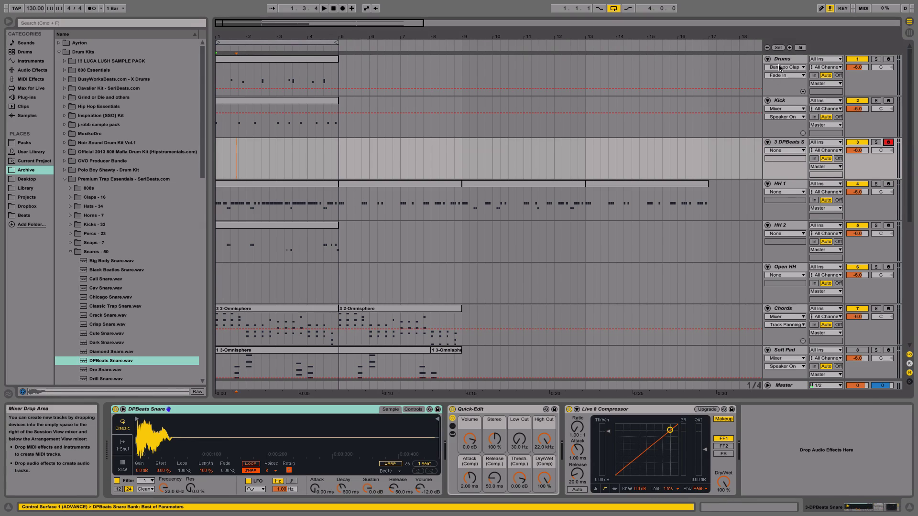
Delete the DPBeats Snare pad from the Drum Rack on the Drums track.
{"action": "left_click", "coordinate": [783, 60]}
{"action": "left_click", "coordinate": [190, 483]}
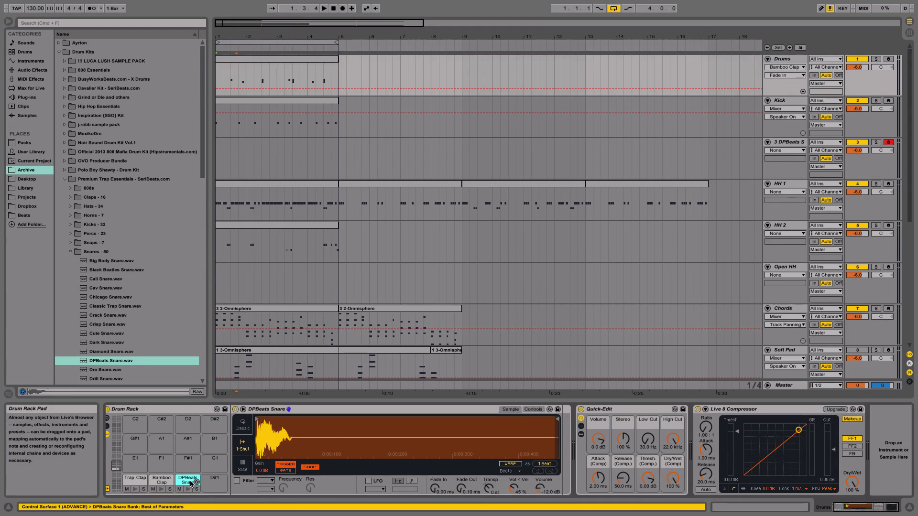
{"action": "key", "text": "Delete"}
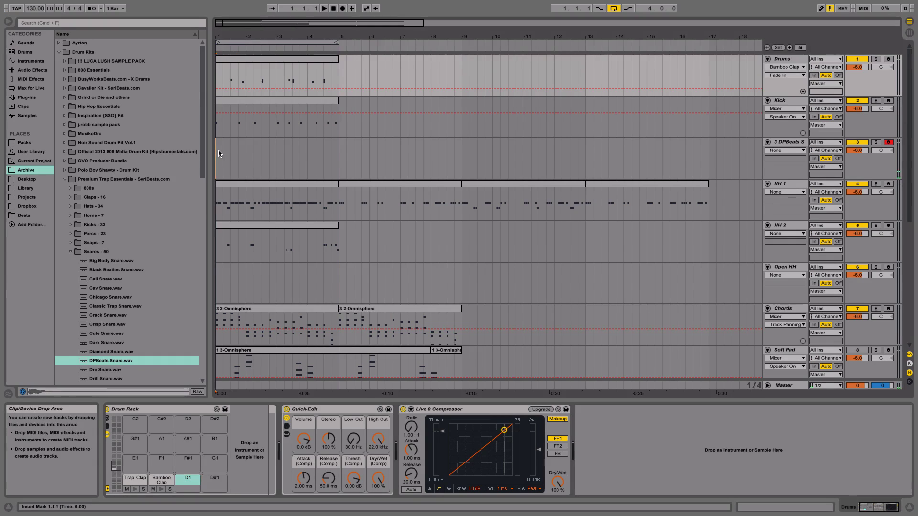
Create an empty MIDI clip over bars 1 to 4 of the DPBeats Snare track and open it.
{"action": "left_click_drag", "start_coordinate": [218, 150], "coordinate": [335, 147]}
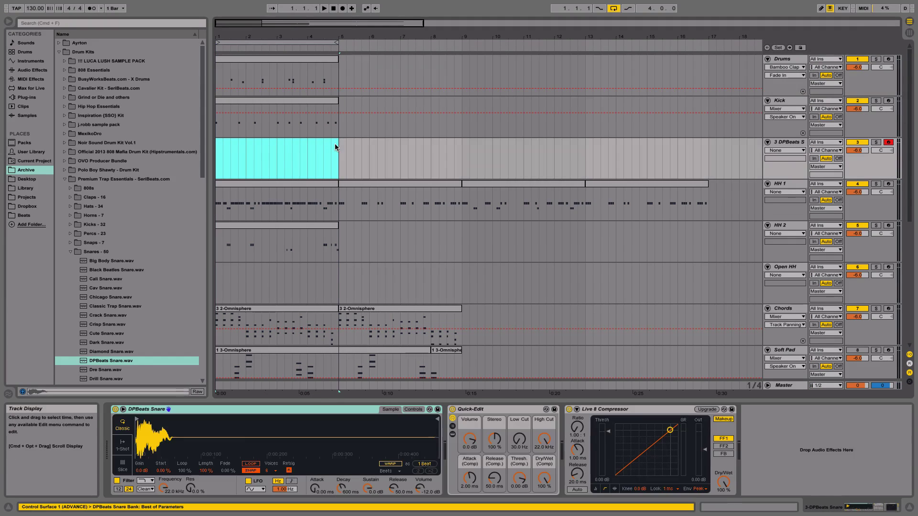
{"action": "key", "text": "super+shift+m"}
{"action": "double_click", "coordinate": [329, 144]}
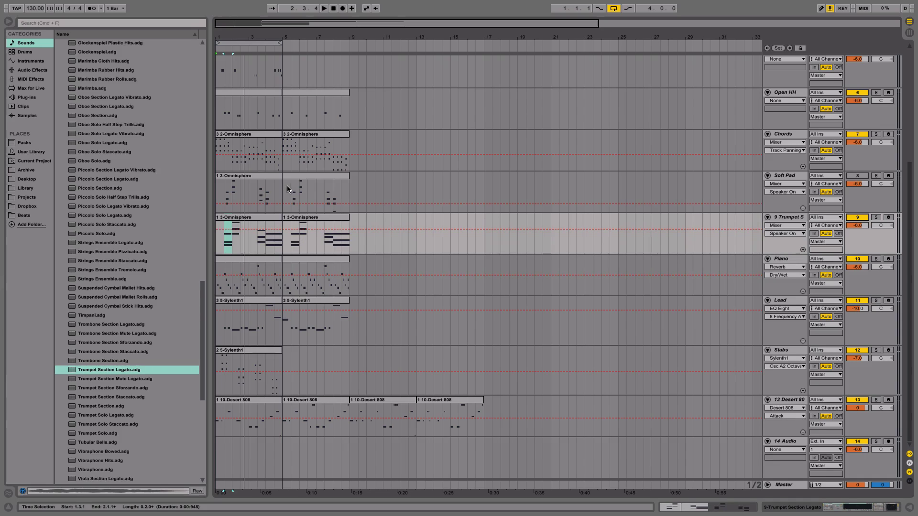
Solo the DPBeats Snare track, look through its three four-bar clips, and unsolo it.
{"action": "scroll", "coordinate": [352, 220], "scroll_direction": "up", "scroll_amount": 5}
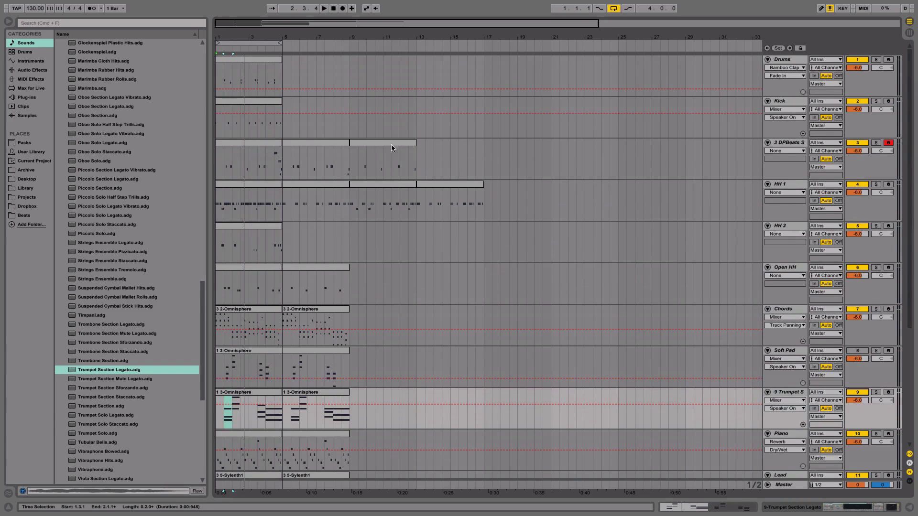
{"action": "left_click", "coordinate": [878, 143]}
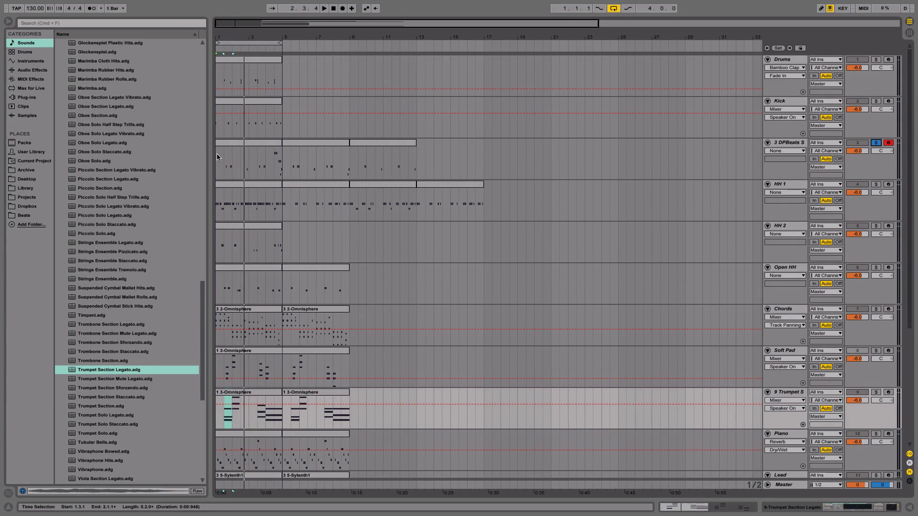
{"action": "left_click", "coordinate": [267, 141]}
{"action": "key", "text": "ctrl+d"}
{"action": "key", "text": "ctrl+d"}
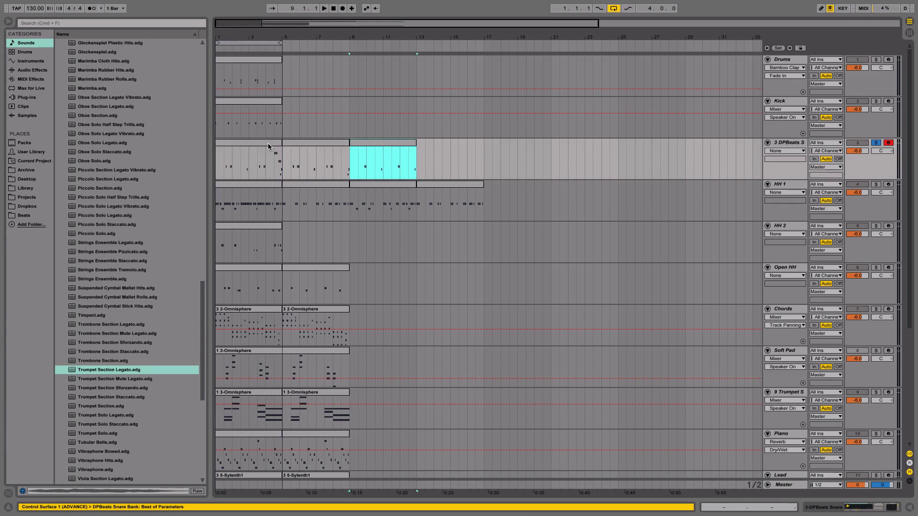
{"action": "left_click", "coordinate": [315, 142]}
{"action": "left_click", "coordinate": [243, 140]}
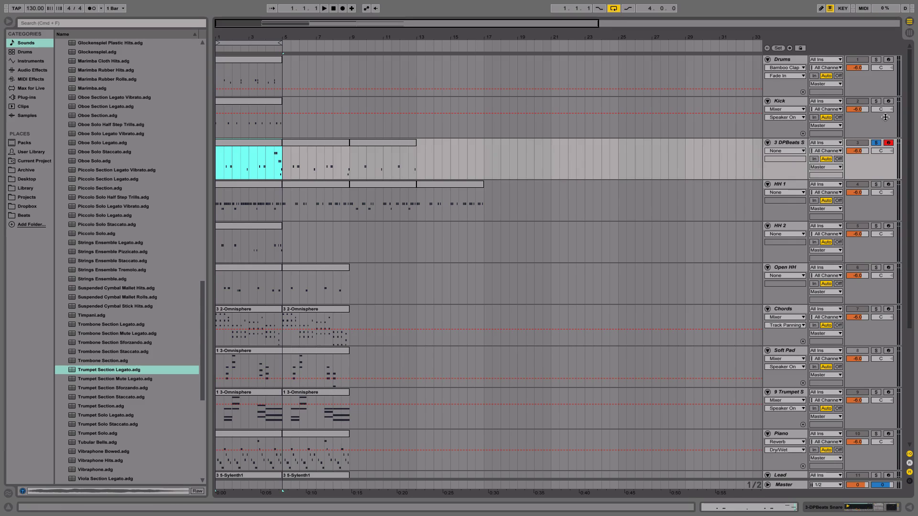
{"action": "left_click", "coordinate": [877, 142]}
Review the notes in the Soft Pad clip, close the note editor, and deactivate the Trumpet Section track.
{"action": "scroll", "coordinate": [601, 269], "scroll_direction": "down", "scroll_amount": 5}
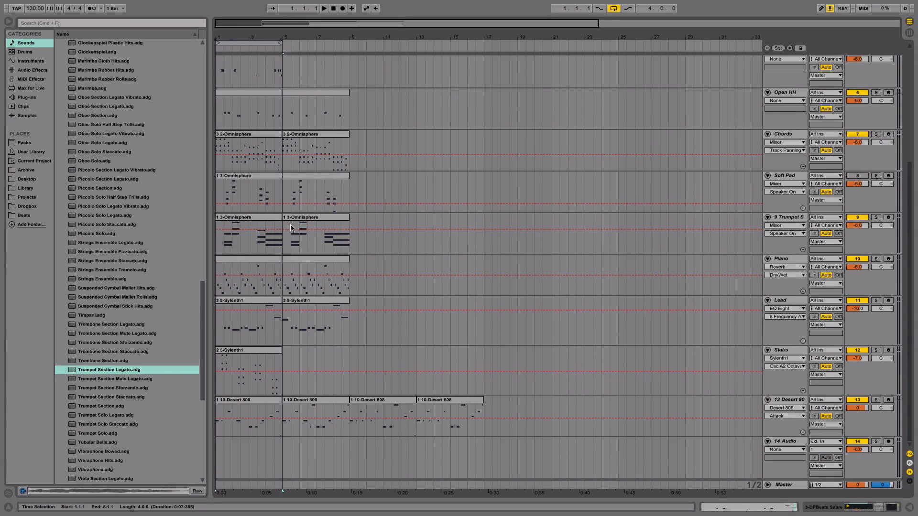
{"action": "left_click", "coordinate": [256, 217]}
{"action": "double_click", "coordinate": [260, 177]}
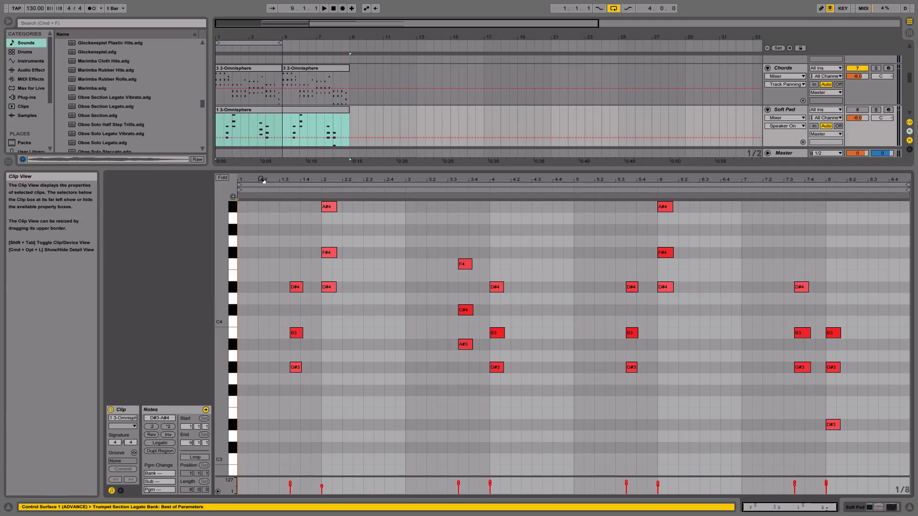
{"action": "left_click", "coordinate": [909, 507]}
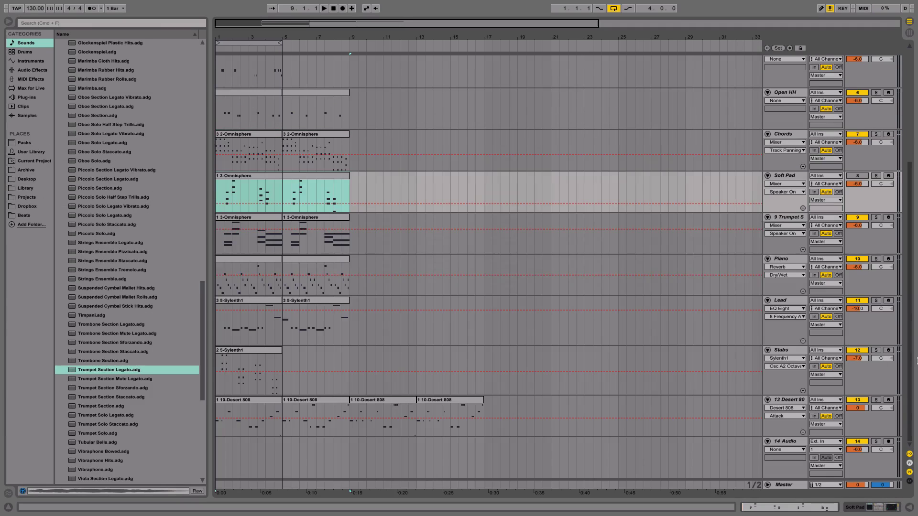
{"action": "left_click", "coordinate": [859, 218]}
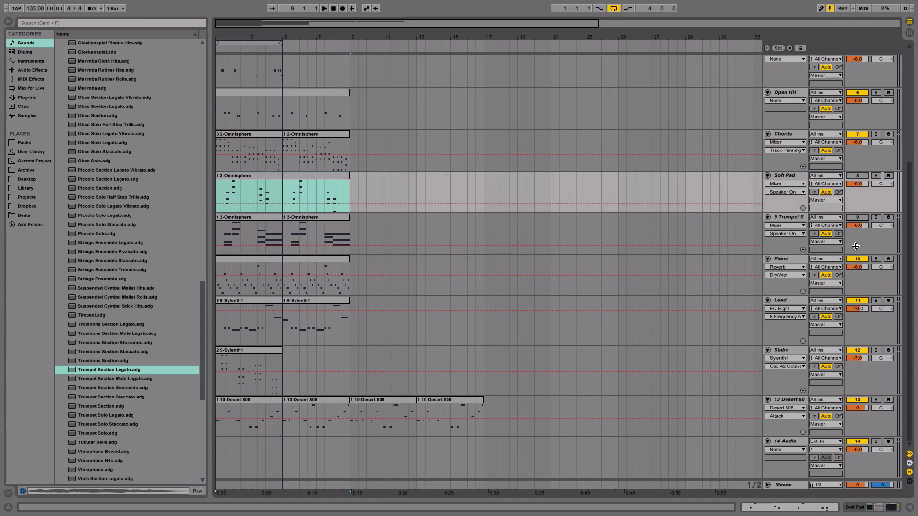
Look over the arrangement from Drums to Desert 808 and select the whole Soft Pad clip.
{"action": "scroll", "coordinate": [653, 268], "scroll_direction": "up", "scroll_amount": 7}
{"action": "scroll", "coordinate": [701, 256], "scroll_direction": "down", "scroll_amount": 6}
{"action": "scroll", "coordinate": [707, 257], "scroll_direction": "up", "scroll_amount": 2}
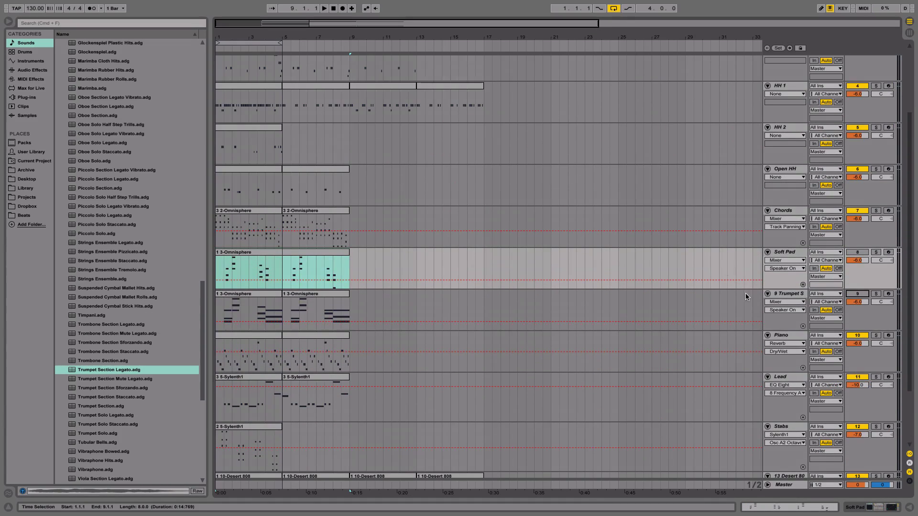
{"action": "scroll", "coordinate": [745, 294], "scroll_direction": "up", "scroll_amount": 4}
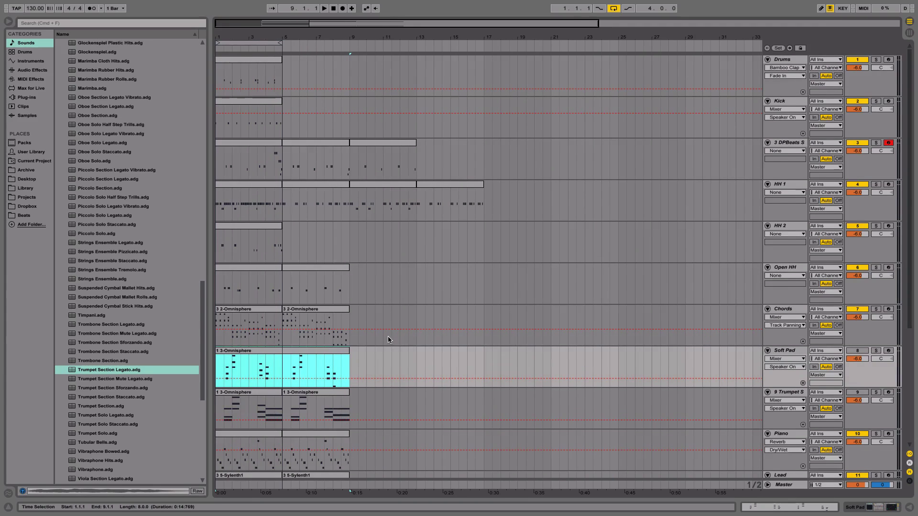
{"action": "scroll", "coordinate": [388, 340], "scroll_direction": "down", "scroll_amount": 5}
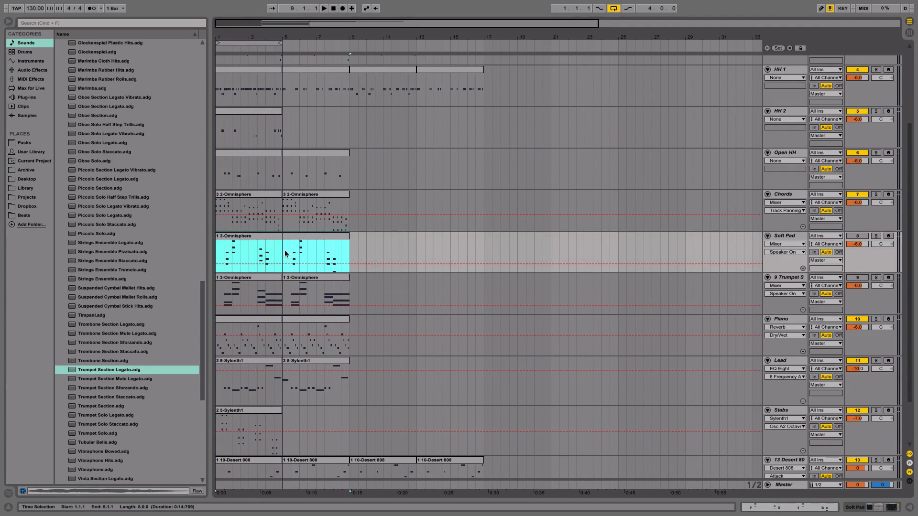
{"action": "left_click", "coordinate": [256, 242]}
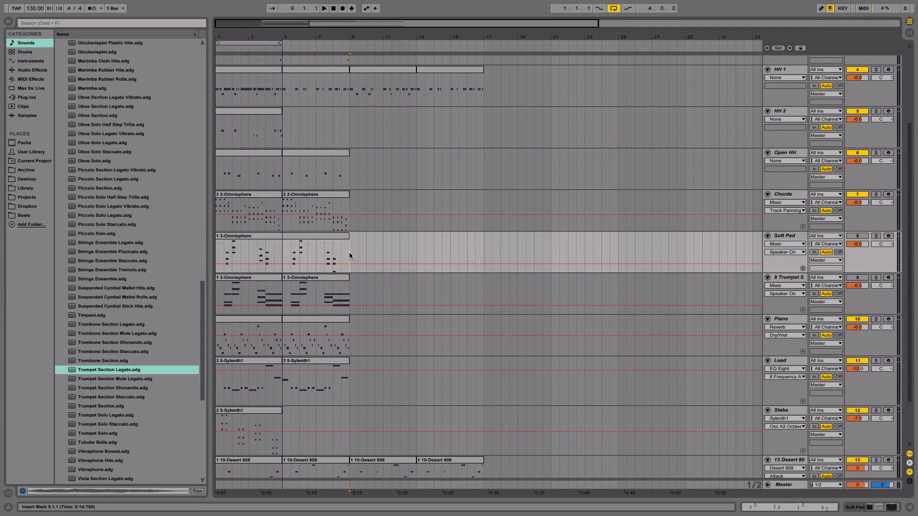
{"action": "left_click", "coordinate": [282, 251]}
{"action": "scroll", "coordinate": [595, 232], "scroll_direction": "up", "scroll_amount": 5}
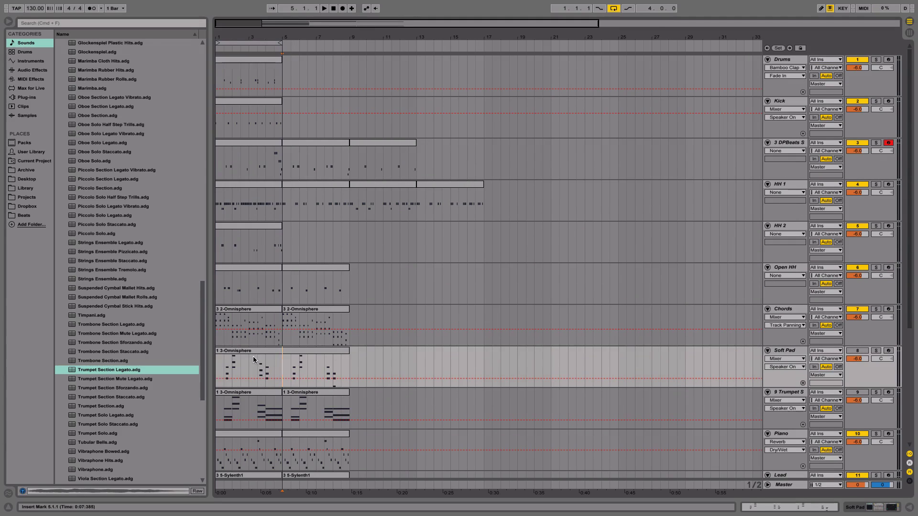
{"action": "double_click", "coordinate": [253, 360]}
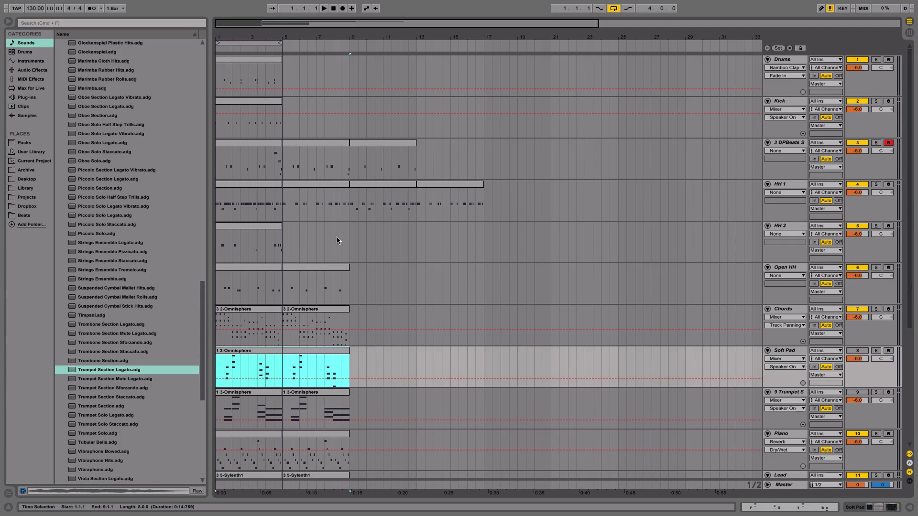
Raise the headphone volume and play the four-bar loop, soloing the DPBeats Snare track briefly to hear its pattern in isolation.
{"action": "key", "text": "XF86AudioRaiseVolume"}
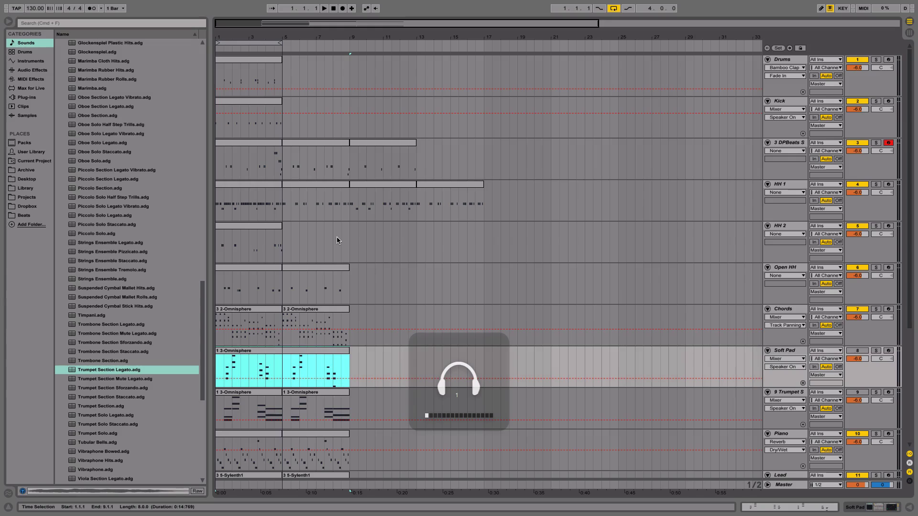
{"action": "key", "text": "space"}
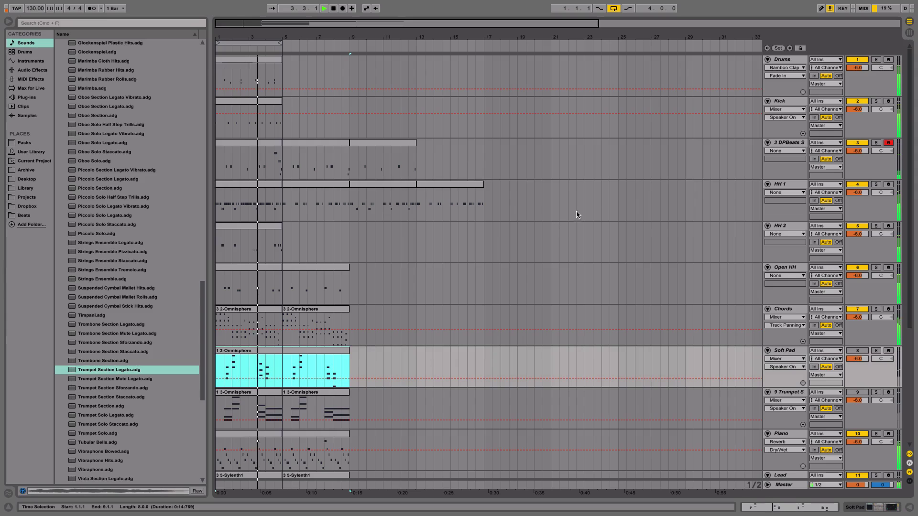
{"action": "left_click", "coordinate": [877, 143]}
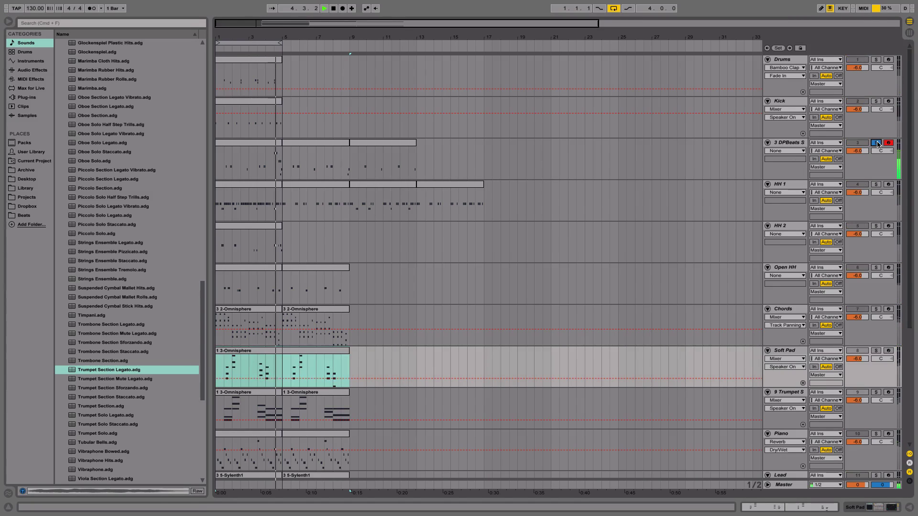
{"action": "left_click", "coordinate": [877, 143]}
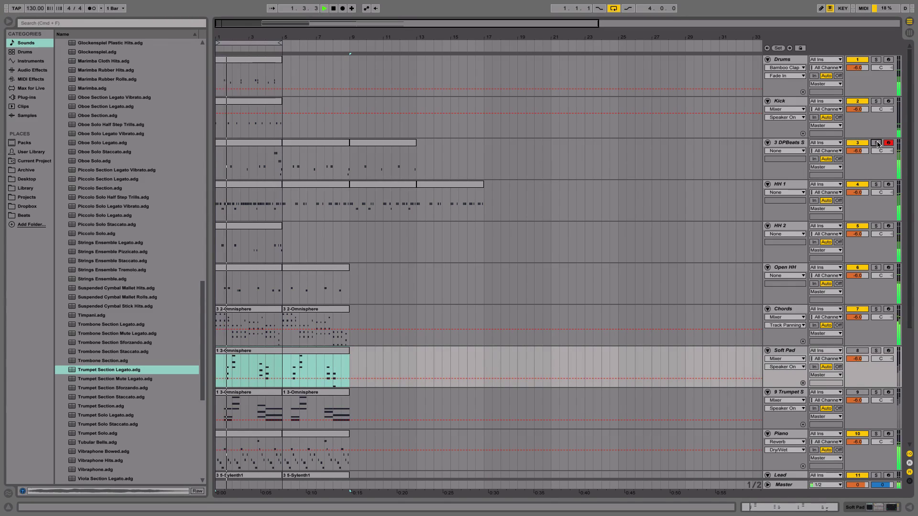
{"action": "left_click", "coordinate": [266, 164]}
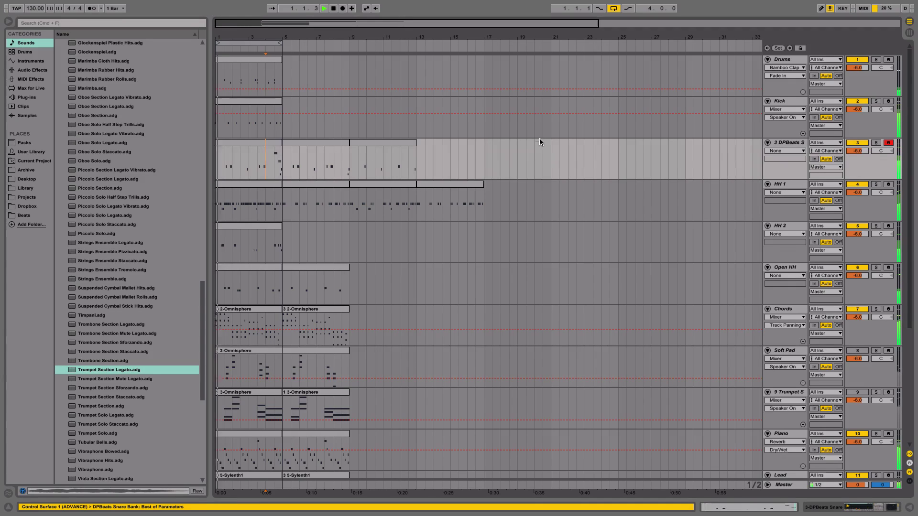
Solo the Open HH track, play its pattern from bar 1, and unsolo it.
{"action": "left_click", "coordinate": [269, 227]}
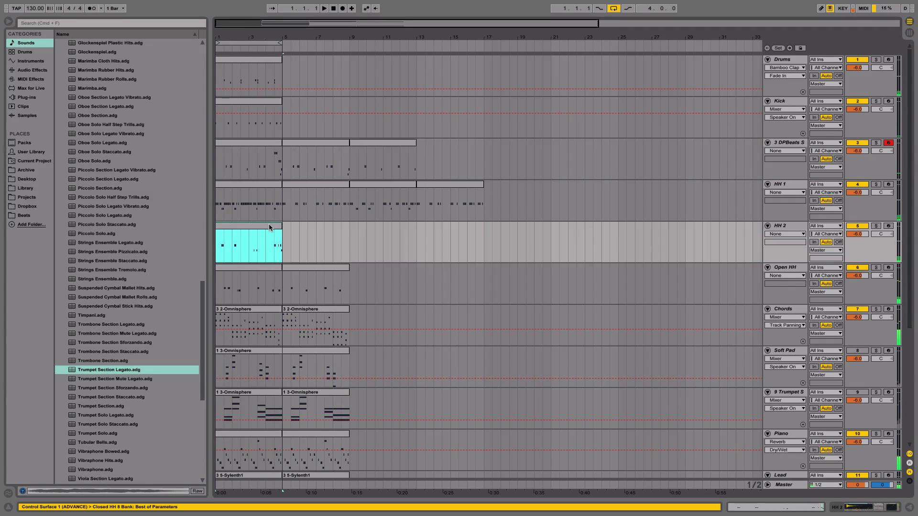
{"action": "left_click", "coordinate": [878, 268]}
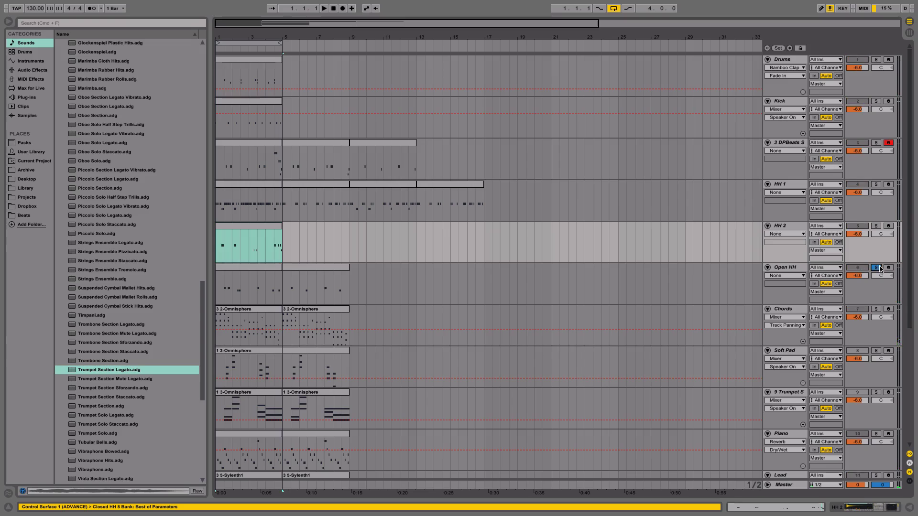
{"action": "key", "text": "space"}
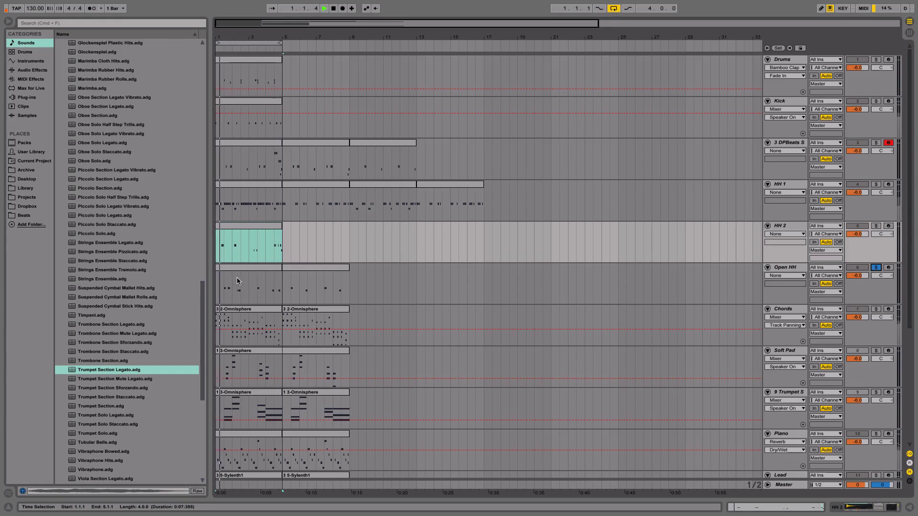
{"action": "left_click", "coordinate": [877, 268]}
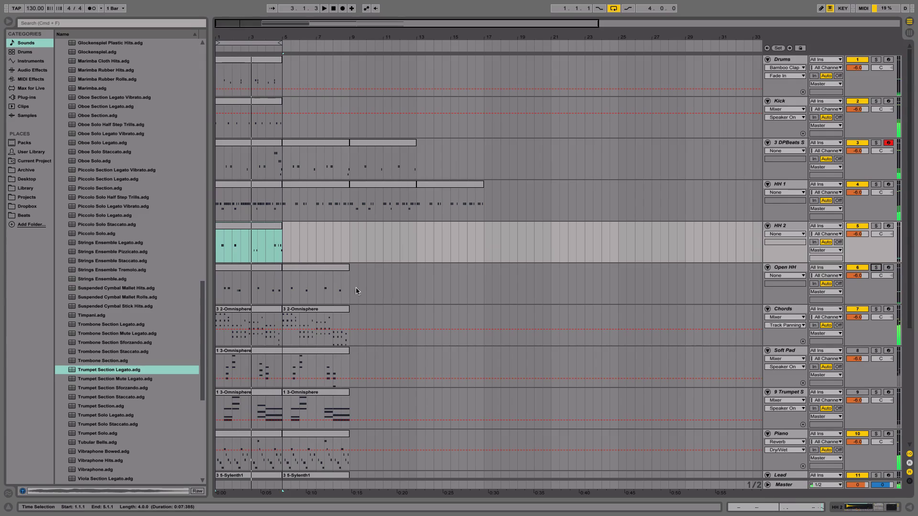
Try the second Open HH clip in bars 1 to 4 while playing the loop, and restore the original clip order.
{"action": "mouse_move", "coordinate": [252, 268]}
{"action": "left_mouse_down"}
{"action": "mouse_move", "coordinate": [387, 272]}
{"action": "mouse_move", "coordinate": [261, 271]}
{"action": "left_mouse_up"}
{"action": "key", "text": "space"}
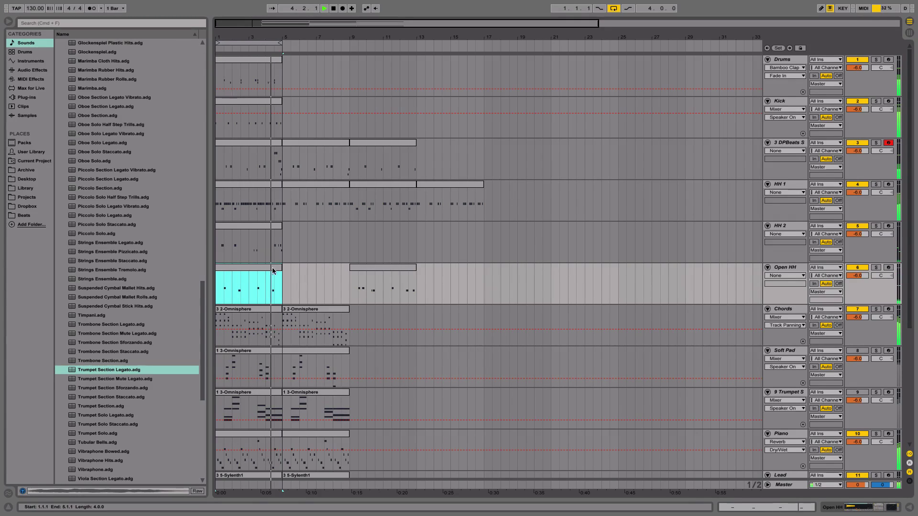
{"action": "left_click_drag", "start_coordinate": [248, 268], "coordinate": [316, 270]}
{"action": "key", "text": "space"}
{"action": "left_click_drag", "start_coordinate": [372, 269], "coordinate": [238, 281]}
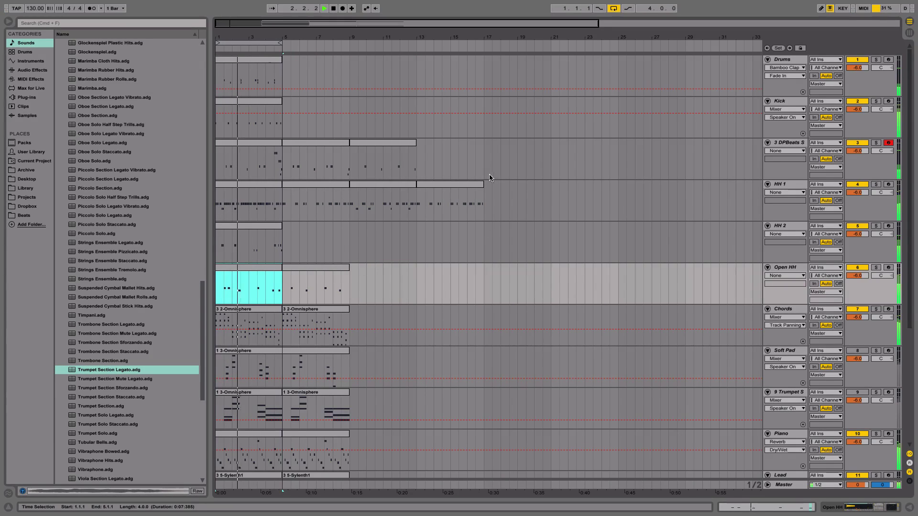
Stop playback and reactivate the Soft Pad and Trumpet Section tracks.
{"action": "left_click_drag", "start_coordinate": [391, 38], "coordinate": [392, 20]}
{"action": "key", "text": "space"}
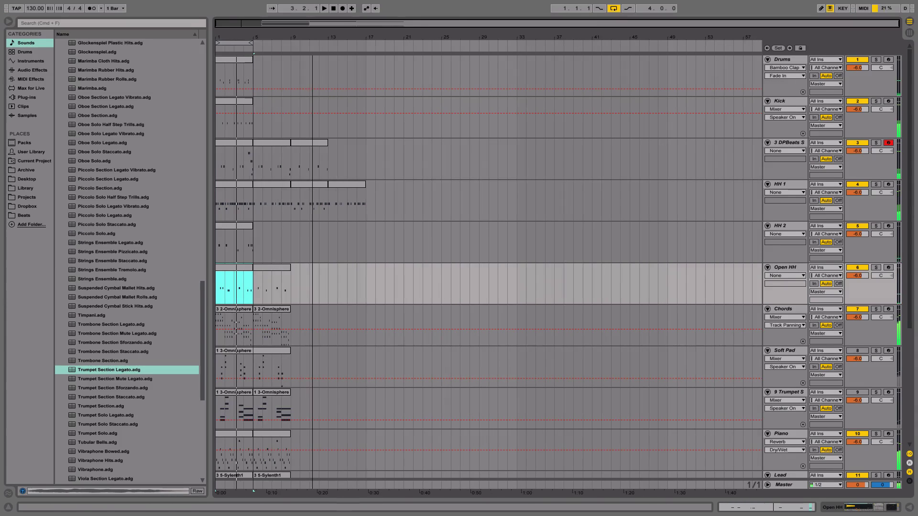
{"action": "left_click", "coordinate": [865, 353]}
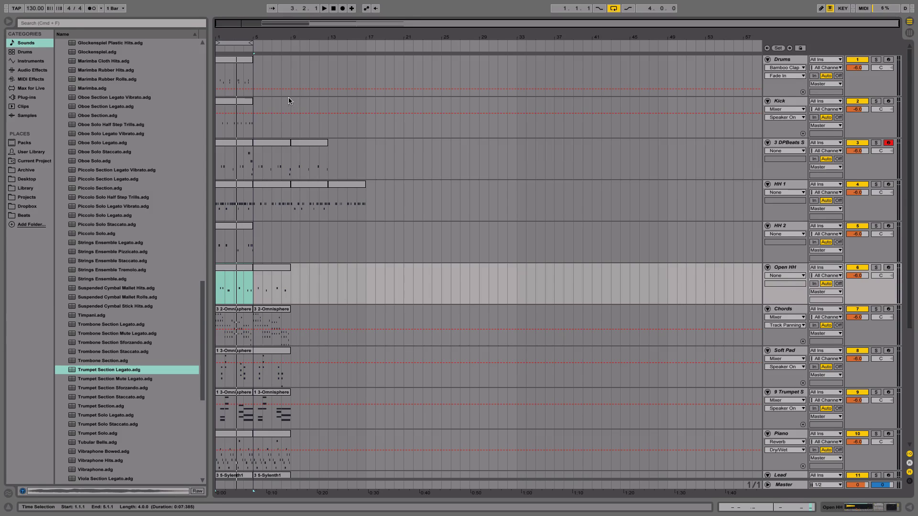
{"action": "scroll", "coordinate": [274, 189], "scroll_direction": "down", "scroll_amount": 6}
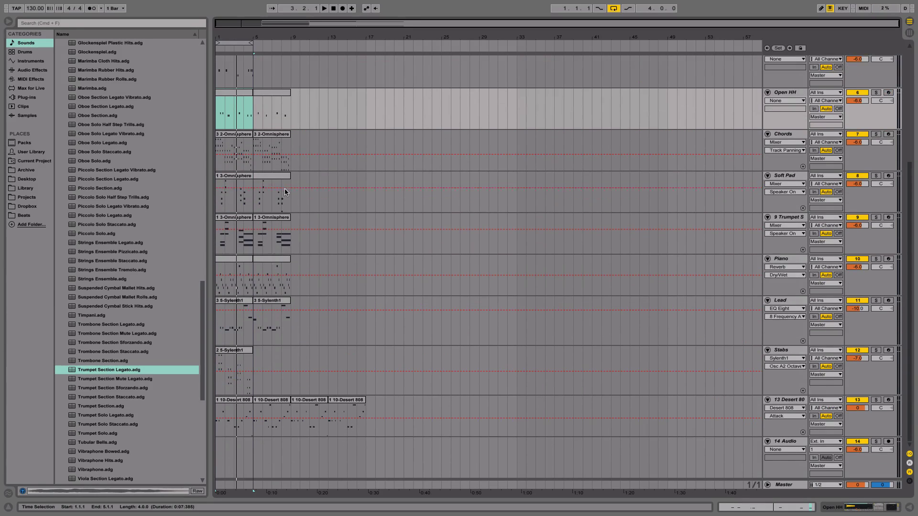
Move the Drums clip from bar 1 to bar 5 and the Kick clip from bar 1 to bar 9.
{"action": "scroll", "coordinate": [295, 189], "scroll_direction": "up", "scroll_amount": 4}
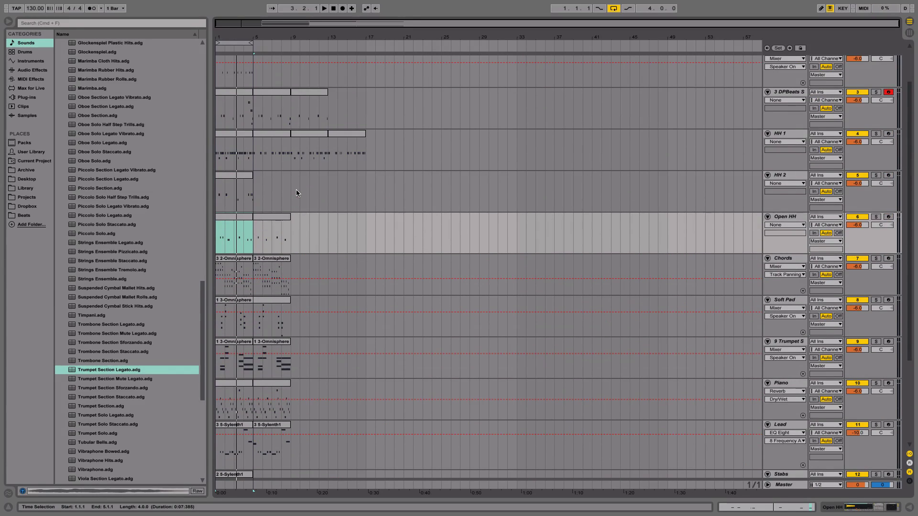
{"action": "scroll", "coordinate": [296, 189], "scroll_direction": "up", "scroll_amount": 2}
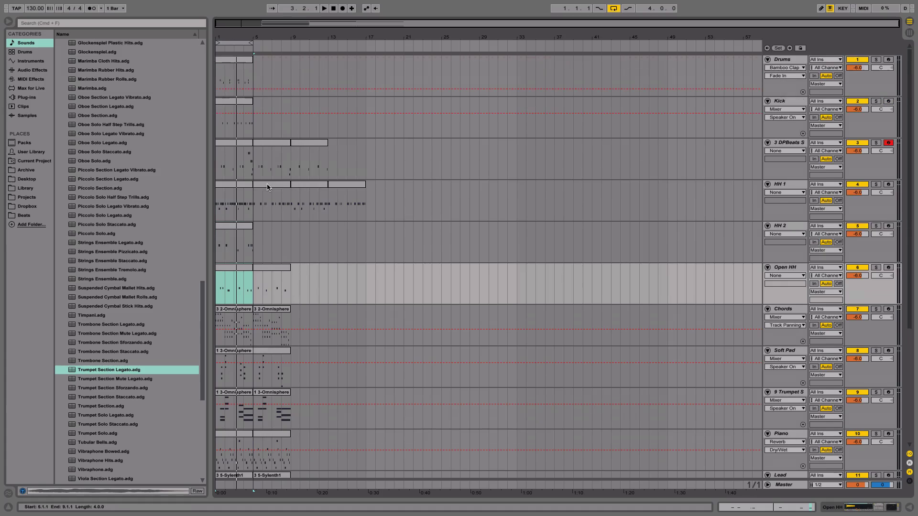
{"action": "left_click", "coordinate": [244, 62]}
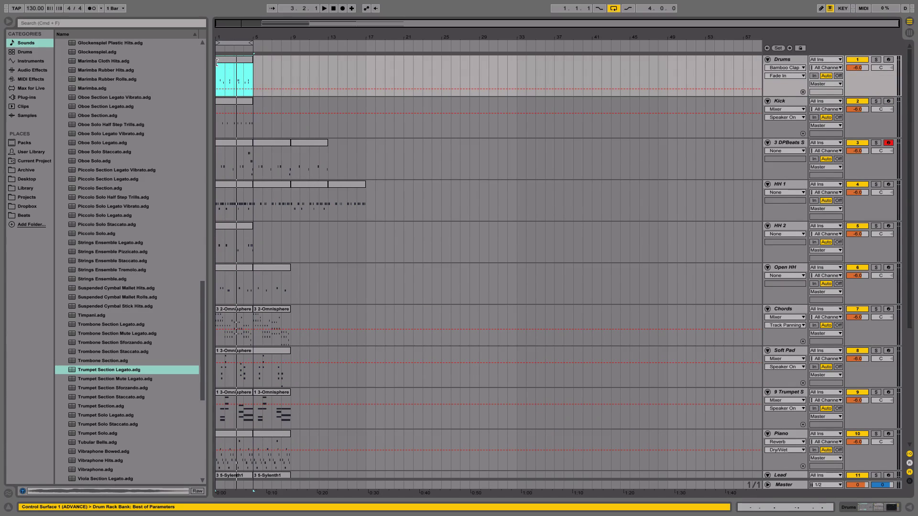
{"action": "left_click_drag", "start_coordinate": [235, 62], "coordinate": [278, 66]}
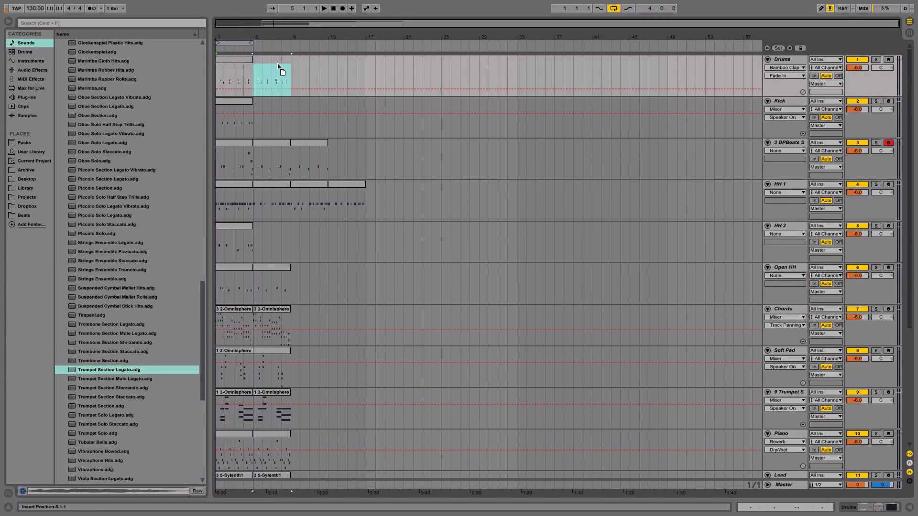
{"action": "left_click", "coordinate": [238, 102]}
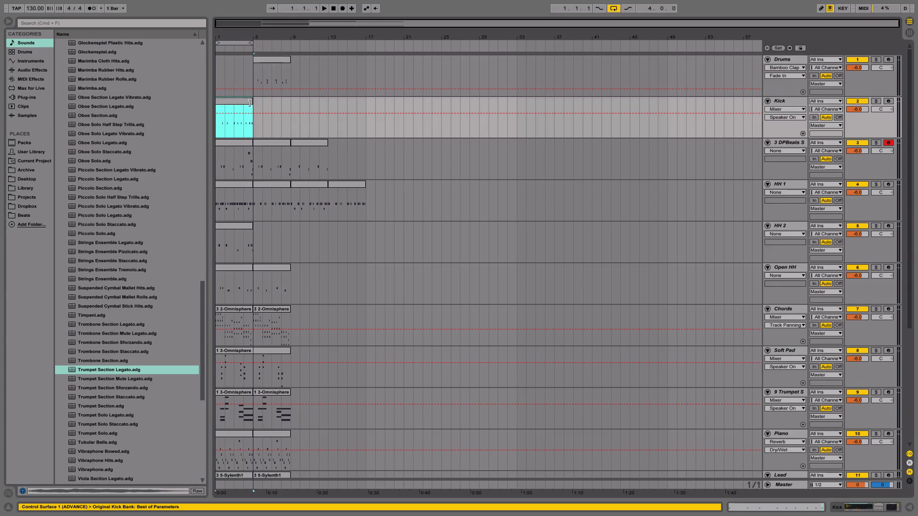
{"action": "left_click_drag", "start_coordinate": [249, 103], "coordinate": [317, 106]}
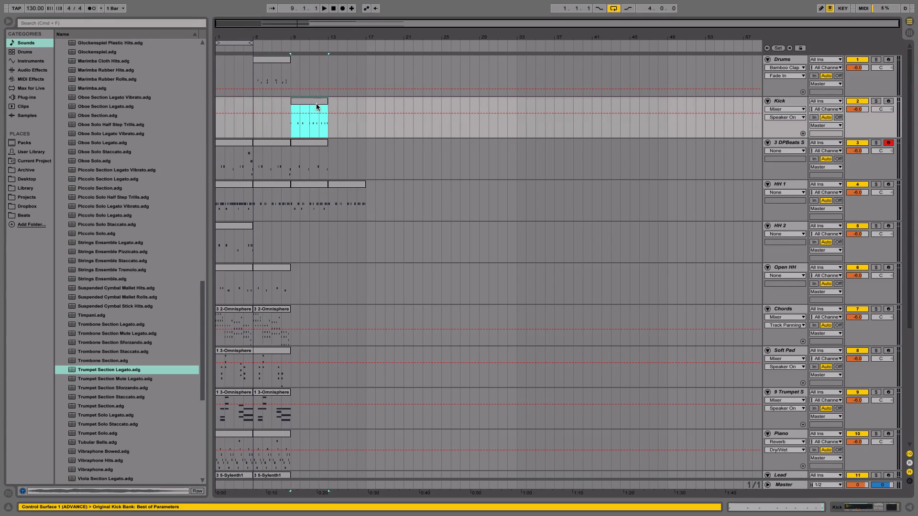
Duplicate the Drums clip twice so its pattern fills bars 5 to 16.
{"action": "left_click", "coordinate": [284, 63]}
{"action": "key", "text": "super+d"}
{"action": "key", "text": "super+d"}
{"action": "left_click", "coordinate": [234, 158]}
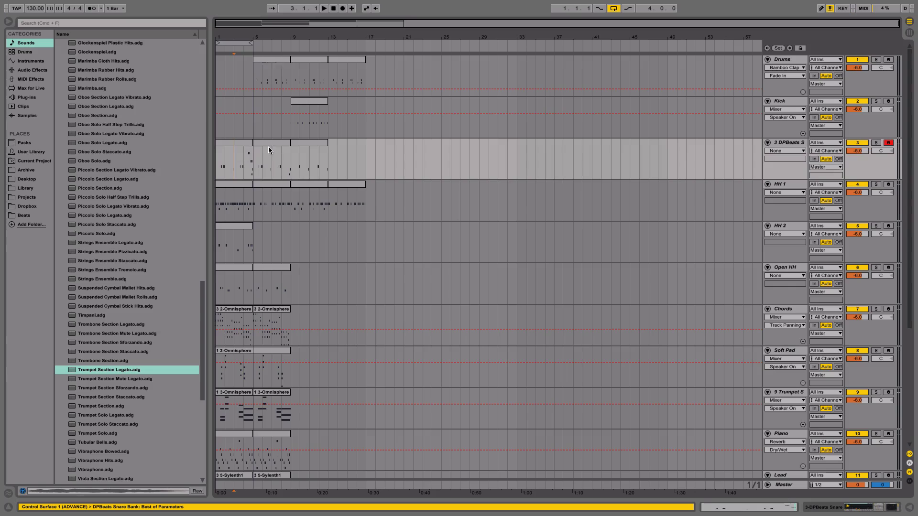
Duplicate the two Chords clips together into bars 9 to 16.
{"action": "scroll", "coordinate": [263, 225], "scroll_direction": "down", "scroll_amount": 3}
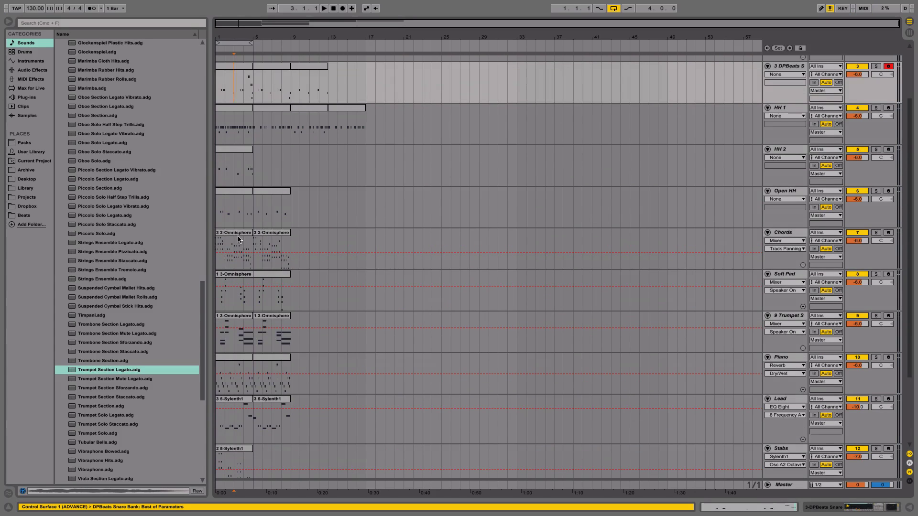
{"action": "left_click", "coordinate": [240, 235]}
{"action": "left_click", "coordinate": [274, 234], "text": "shift"}
{"action": "scroll", "coordinate": [273, 234], "scroll_direction": "up", "scroll_amount": 3}
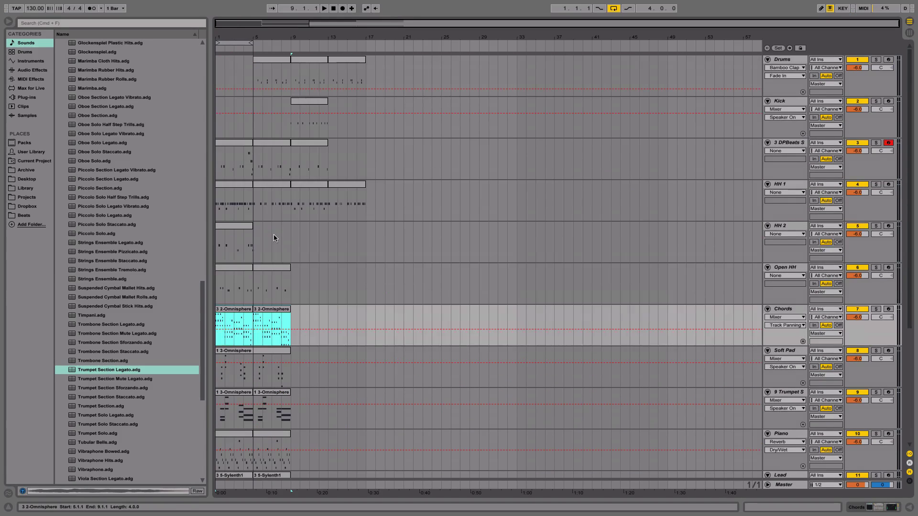
{"action": "key", "text": "super+d"}
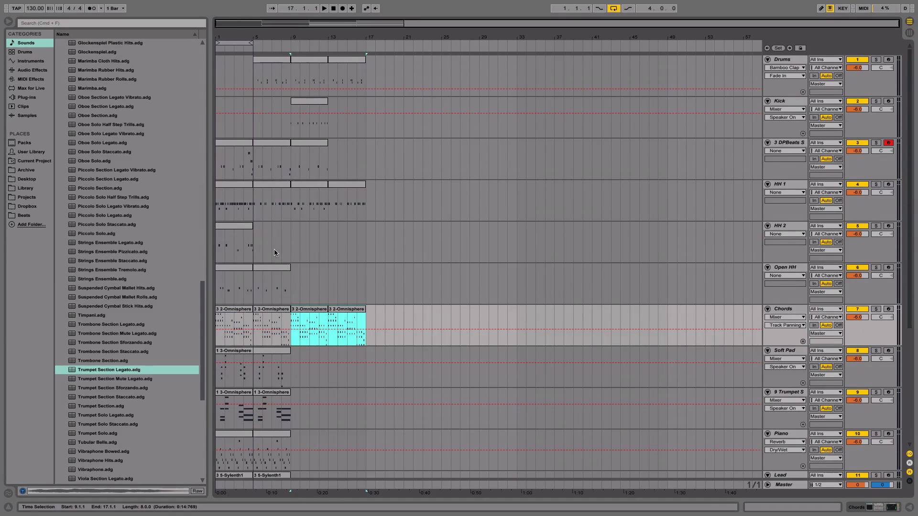
Deactivate the two Chords clips in bars 1 to 8.
{"action": "left_click", "coordinate": [289, 318]}
{"action": "left_click", "coordinate": [275, 311]}
{"action": "left_click", "coordinate": [229, 314], "text": "shift"}
{"action": "key", "text": "0"}
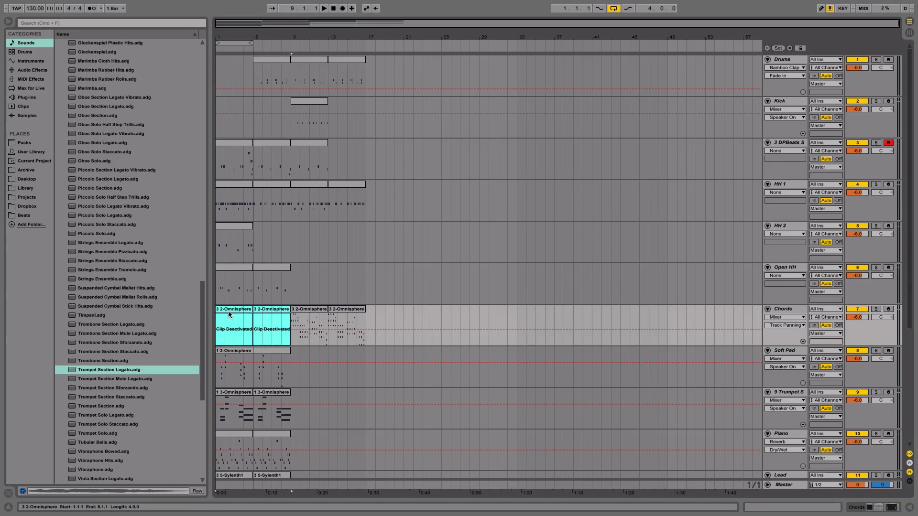
{"action": "left_click", "coordinate": [264, 315]}
{"action": "left_click", "coordinate": [292, 344]}
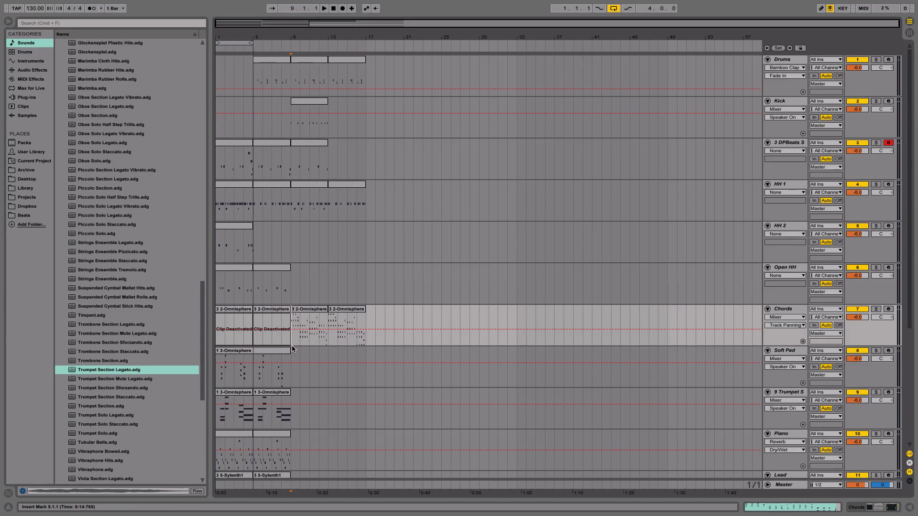
Duplicate the eight-bar Soft Pad clip into bars 9 to 16.
{"action": "scroll", "coordinate": [291, 345], "scroll_direction": "down", "scroll_amount": 5}
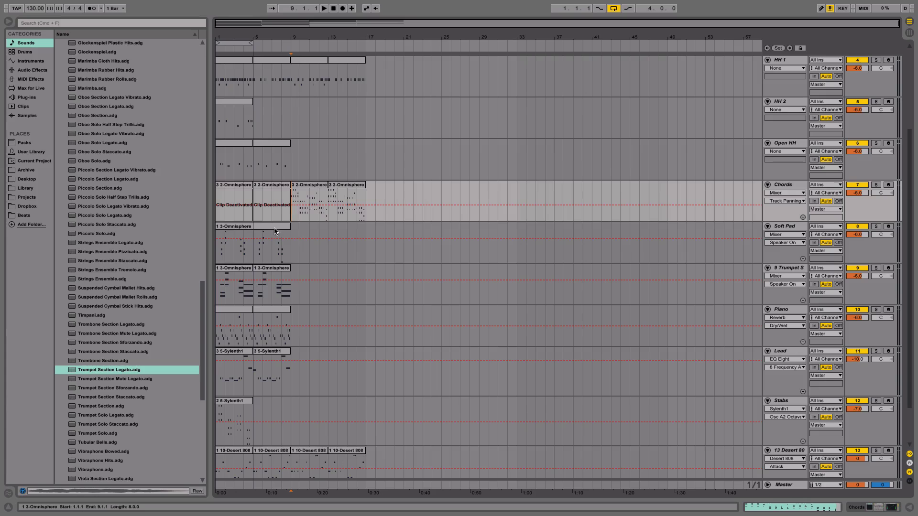
{"action": "left_click", "coordinate": [238, 230]}
{"action": "scroll", "coordinate": [267, 235], "scroll_direction": "up", "scroll_amount": 3}
{"action": "scroll", "coordinate": [272, 234], "scroll_direction": "down", "scroll_amount": 1}
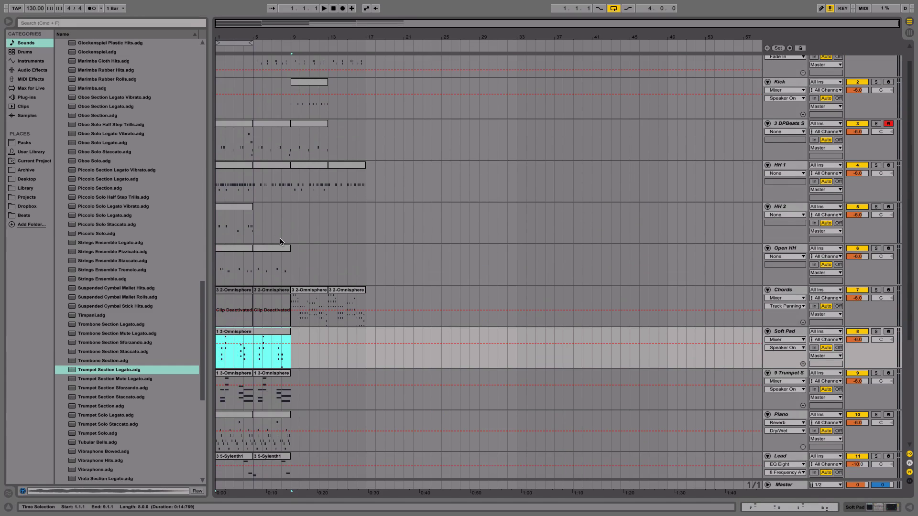
{"action": "key", "text": "super+d"}
{"action": "scroll", "coordinate": [240, 79], "scroll_direction": "down", "scroll_amount": 4}
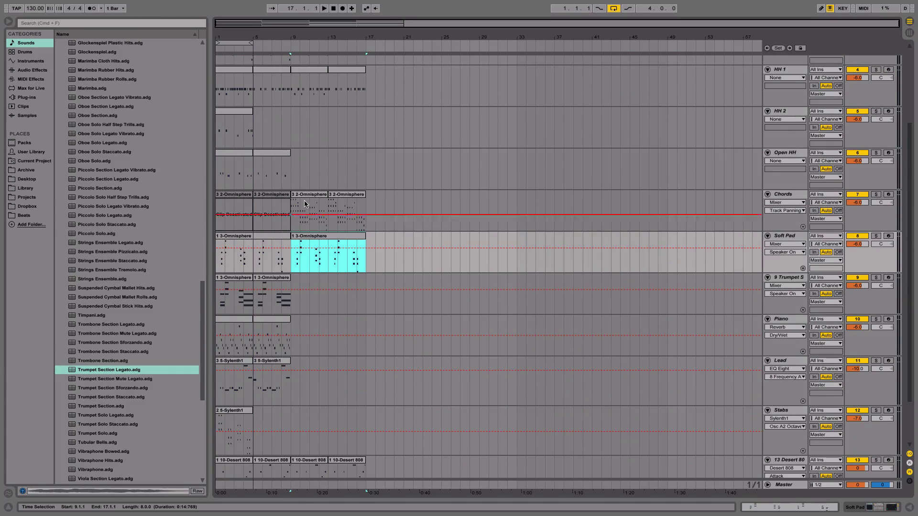
{"action": "scroll", "coordinate": [230, 57], "scroll_direction": "up", "scroll_amount": 5}
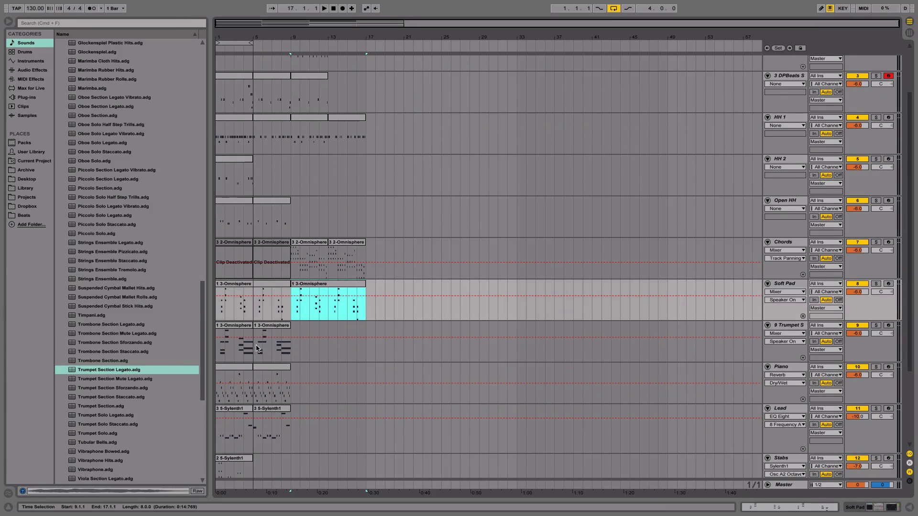
Duplicate the pair of Piano clips twice so the part runs through bars 1 to 24.
{"action": "left_click", "coordinate": [264, 416]}
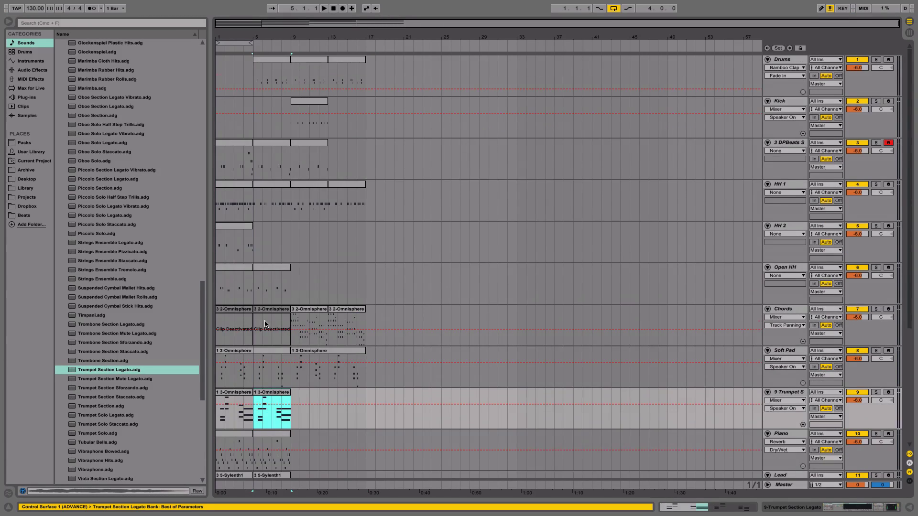
{"action": "scroll", "coordinate": [265, 321], "scroll_direction": "down", "scroll_amount": 7}
{"action": "left_click", "coordinate": [240, 258]}
{"action": "left_click", "coordinate": [279, 260], "text": "shift"}
{"action": "key", "text": "super+d"}
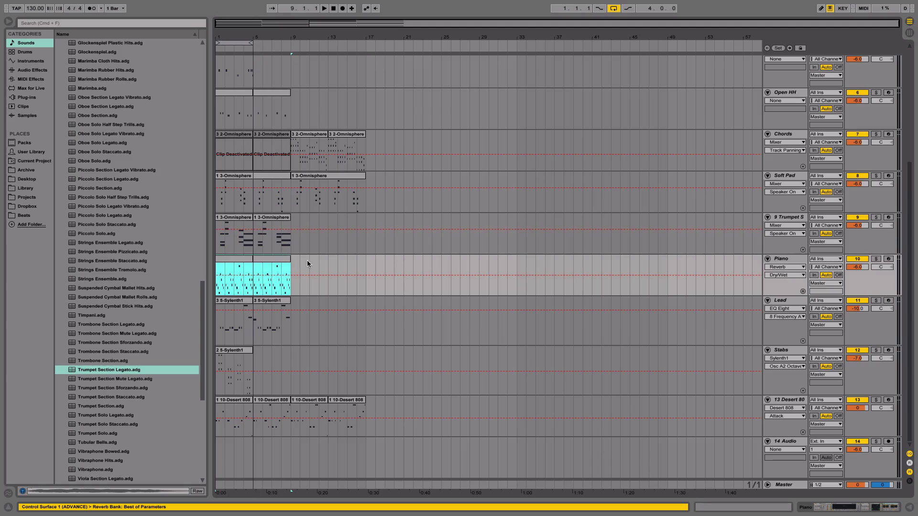
{"action": "left_click", "coordinate": [275, 260]}
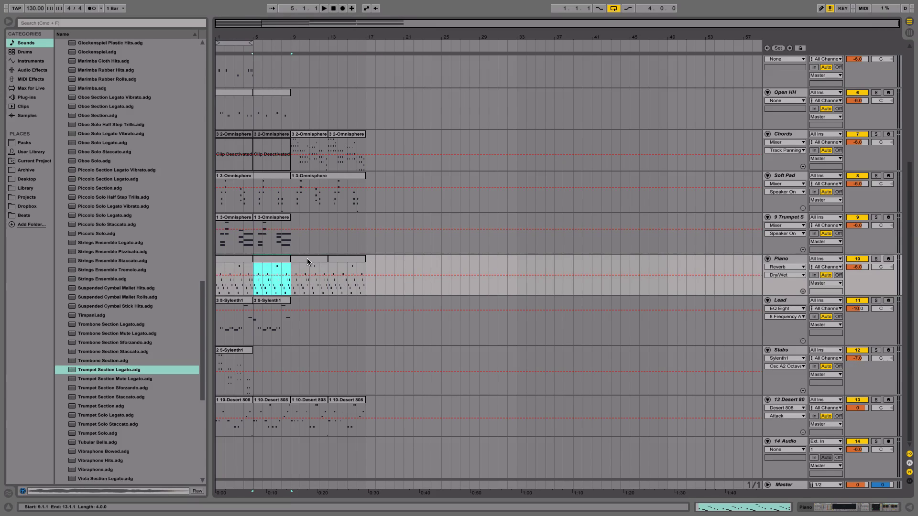
{"action": "left_click", "coordinate": [309, 261]}
{"action": "left_click", "coordinate": [349, 257], "text": "shift"}
{"action": "key", "text": "super+d"}
Try deactivating the first Piano clip in bars 1 to 4, and reactivate it.
{"action": "left_click", "coordinate": [228, 261]}
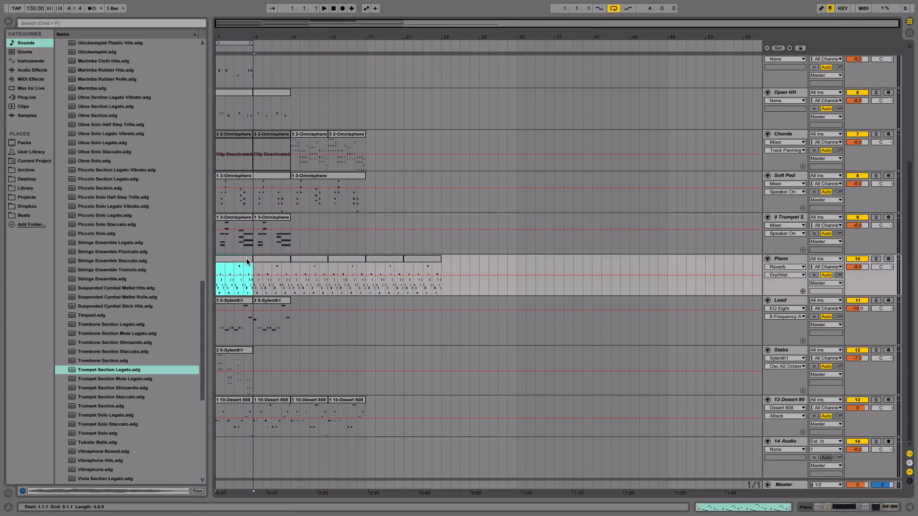
{"action": "key", "text": "0"}
{"action": "scroll", "coordinate": [296, 273], "scroll_direction": "up", "scroll_amount": 5}
{"action": "scroll", "coordinate": [297, 274], "scroll_direction": "down", "scroll_amount": 2}
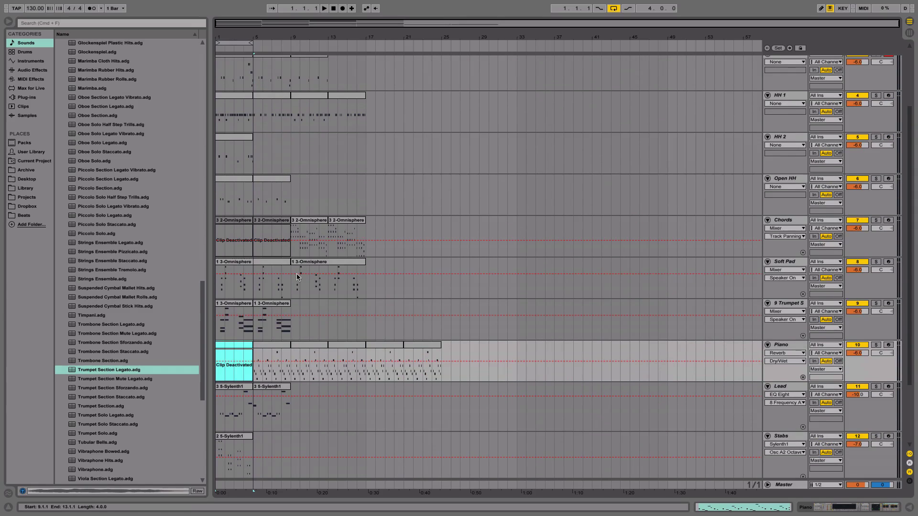
{"action": "key", "text": "0"}
{"action": "scroll", "coordinate": [297, 276], "scroll_direction": "up", "scroll_amount": 2}
{"action": "scroll", "coordinate": [293, 309], "scroll_direction": "down", "scroll_amount": 4}
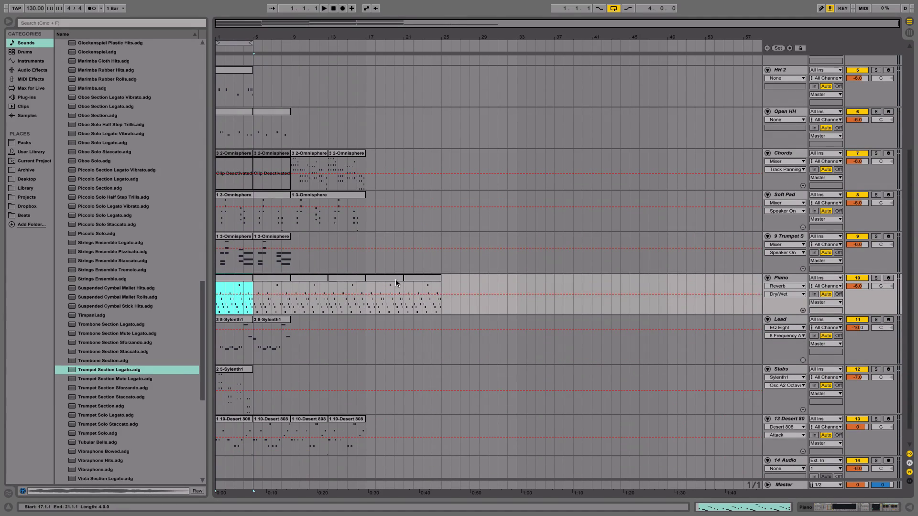
Deactivate the first Lead clip in bars 1 to 4.
{"action": "left_click", "coordinate": [277, 320]}
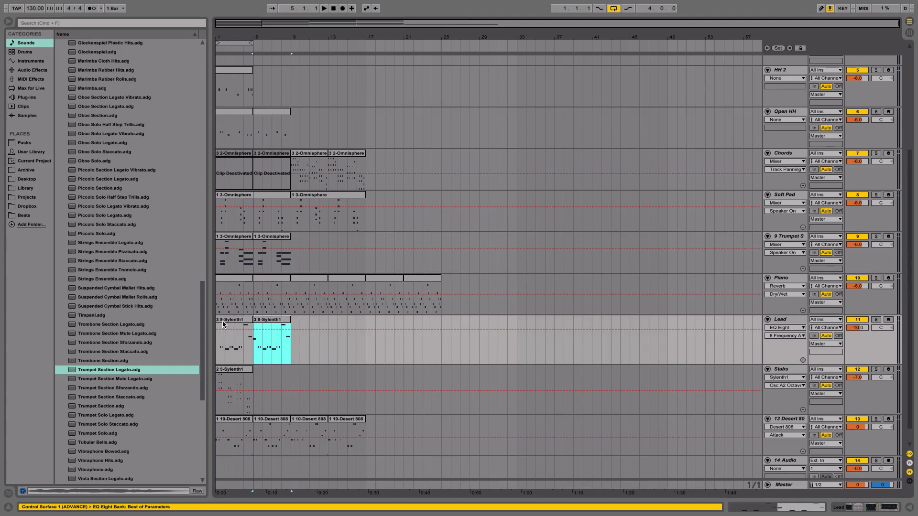
{"action": "left_click", "coordinate": [229, 322]}
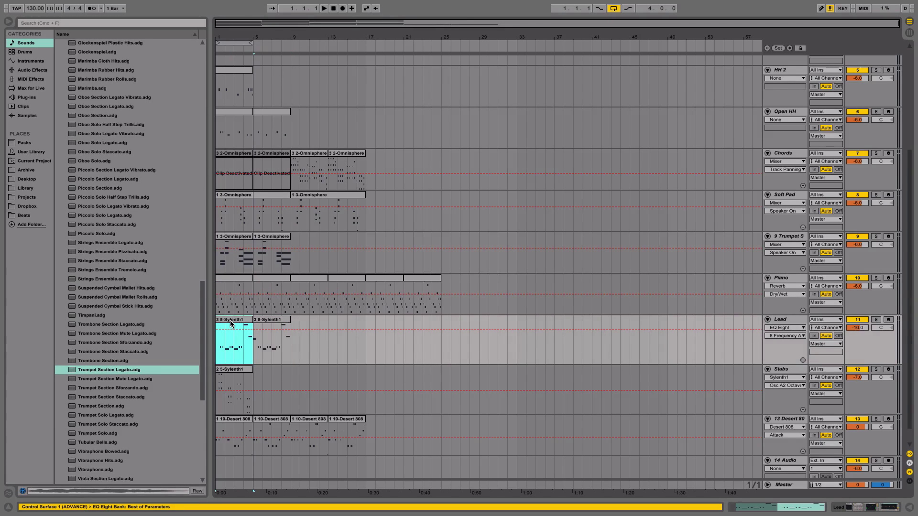
{"action": "key", "text": "0"}
Move the Stabs clip to bar 9 and duplicate it into bars 13 to 16.
{"action": "left_click", "coordinate": [244, 371]}
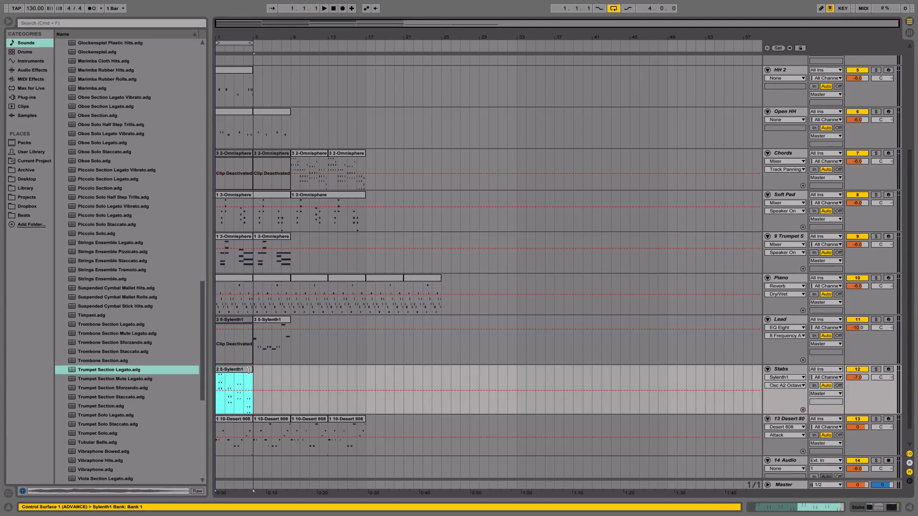
{"action": "left_click_drag", "start_coordinate": [239, 369], "coordinate": [322, 370]}
{"action": "key", "text": "super+d"}
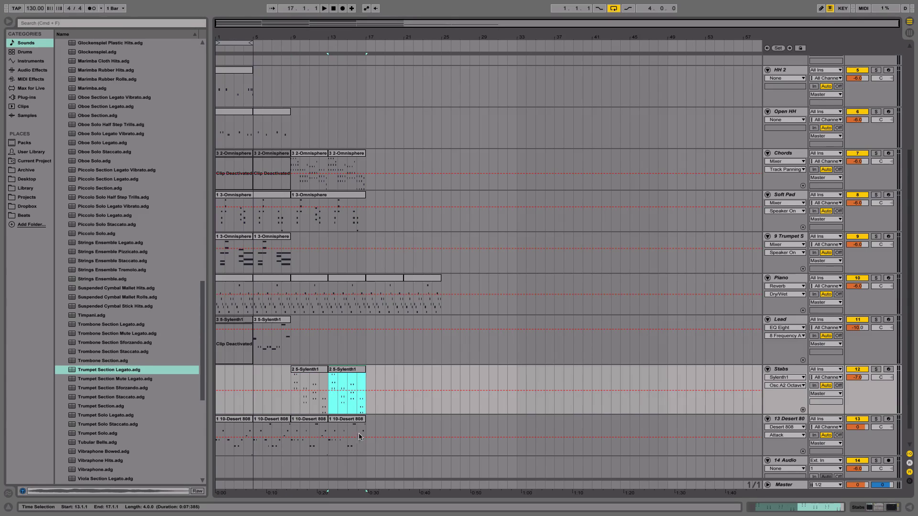
Move the third and fourth Desert 808 clips together from bar 9 to bar 17.
{"action": "left_click", "coordinate": [241, 423]}
{"action": "left_click", "coordinate": [276, 422], "text": "shift"}
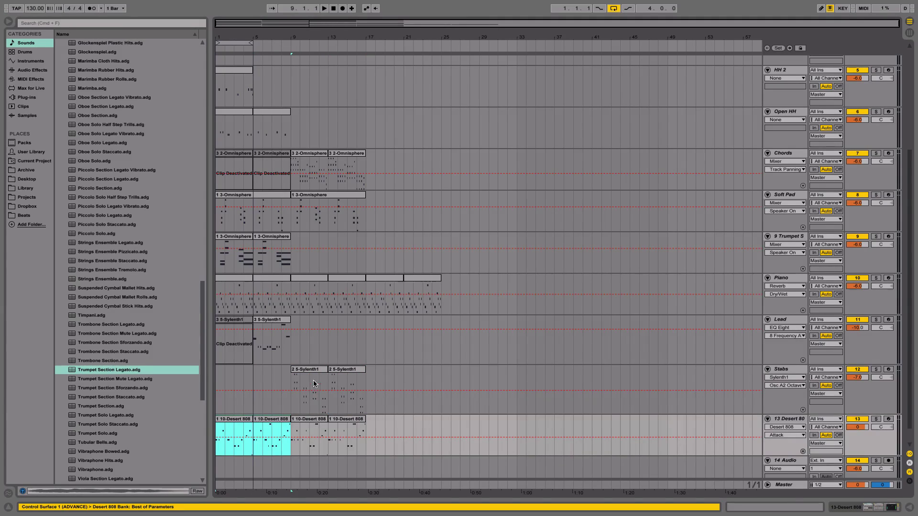
{"action": "left_click", "coordinate": [314, 384]}
{"action": "left_click", "coordinate": [276, 420]}
{"action": "left_click", "coordinate": [238, 422], "text": "shift"}
{"action": "left_click", "coordinate": [308, 424]}
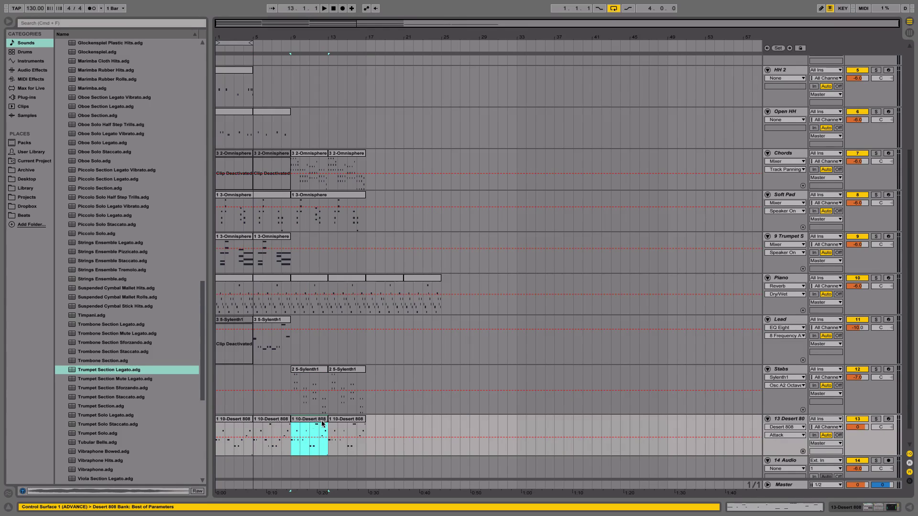
{"action": "left_click", "coordinate": [344, 423], "text": "shift"}
{"action": "left_click_drag", "start_coordinate": [345, 423], "coordinate": [419, 423]}
Move the first two Desert 808 clips together from bar 1 to bar 9.
{"action": "left_click", "coordinate": [275, 422]}
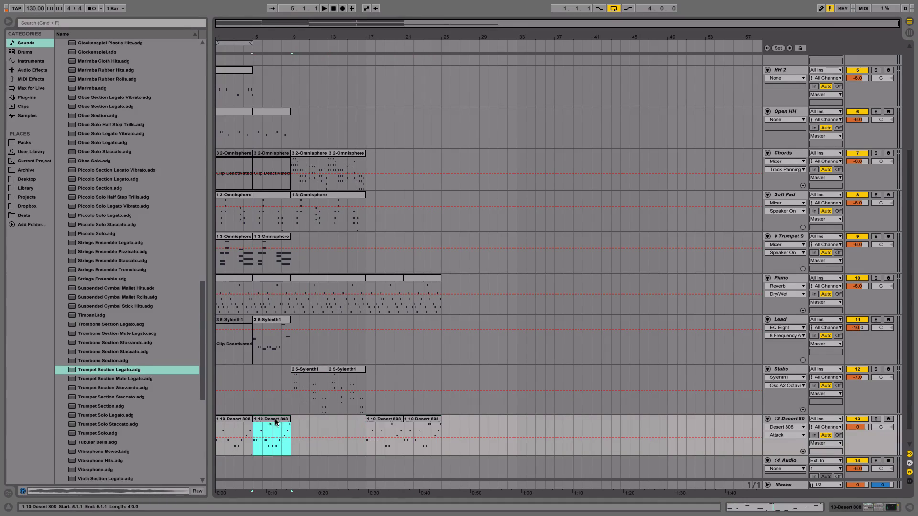
{"action": "left_click", "coordinate": [237, 422], "text": "shift"}
{"action": "left_click_drag", "start_coordinate": [247, 423], "coordinate": [321, 423]}
{"action": "scroll", "coordinate": [325, 421], "scroll_direction": "down", "scroll_amount": 2}
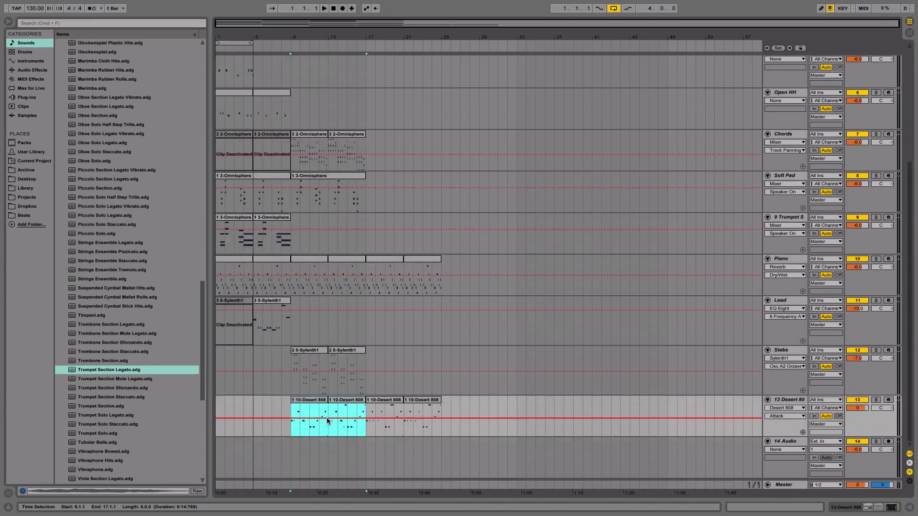
Move both Trumpet Section clips together from bar 1 to bar 17.
{"action": "scroll", "coordinate": [328, 421], "scroll_direction": "up", "scroll_amount": 8}
{"action": "left_click", "coordinate": [256, 382]}
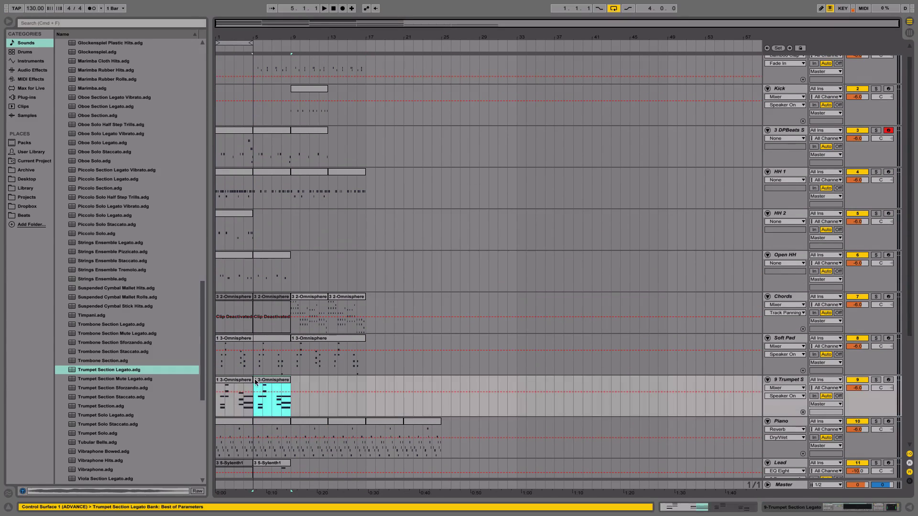
{"action": "left_click", "coordinate": [235, 381], "text": "shift"}
{"action": "left_click_drag", "start_coordinate": [243, 380], "coordinate": [394, 380]}
{"action": "scroll", "coordinate": [407, 411], "scroll_direction": "down", "scroll_amount": 6}
{"action": "scroll", "coordinate": [408, 416], "scroll_direction": "up", "scroll_amount": 6}
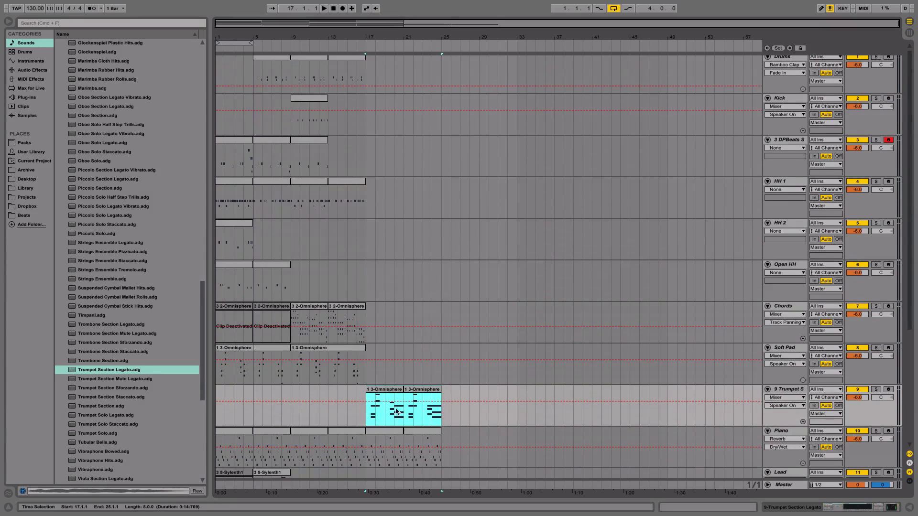
Transpose all notes of the Piano clip at bar 17 up one octave.
{"action": "scroll", "coordinate": [384, 292], "scroll_direction": "down", "scroll_amount": 8}
{"action": "left_click", "coordinate": [382, 285]}
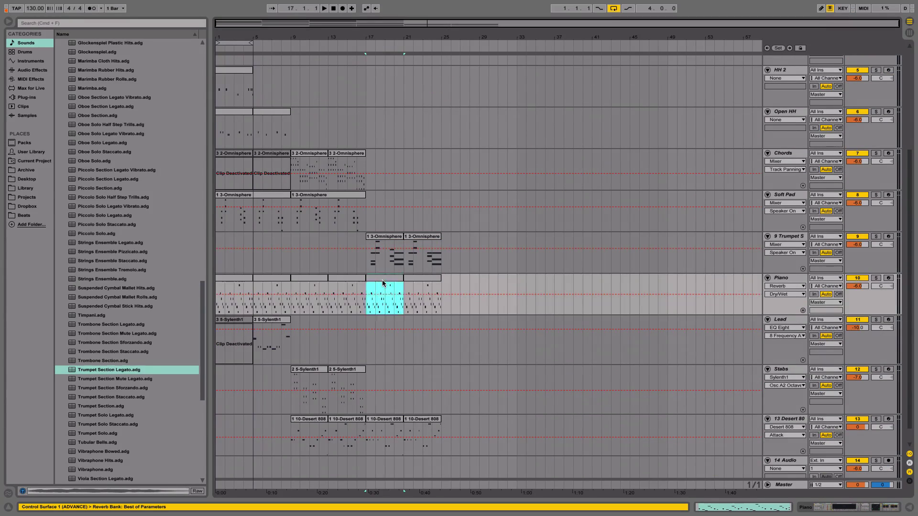
{"action": "double_click", "coordinate": [382, 280]}
{"action": "left_click", "coordinate": [398, 348]}
{"action": "key", "text": "super+a"}
{"action": "key", "text": "shift+Up"}
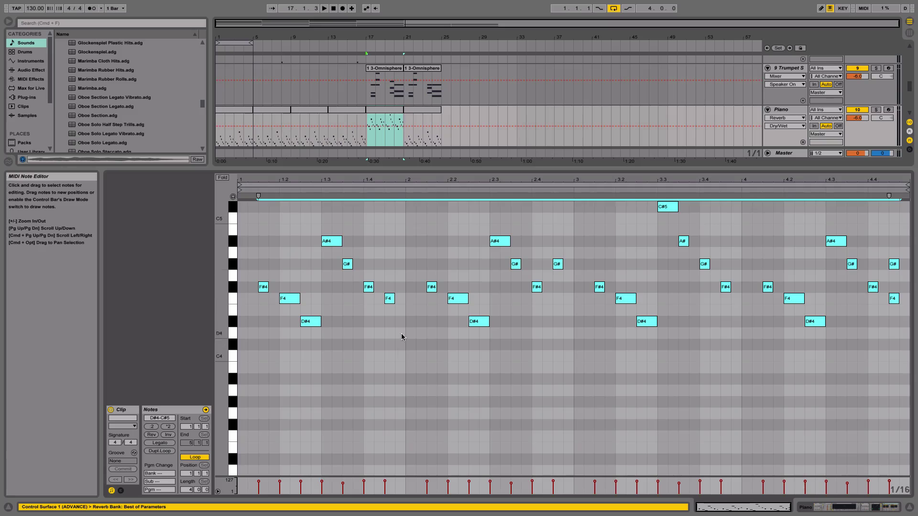
Transpose all notes of the Piano clip at bar 21 up one octave.
{"action": "left_click", "coordinate": [417, 118]}
{"action": "left_click", "coordinate": [426, 299]}
{"action": "key", "text": "super+a"}
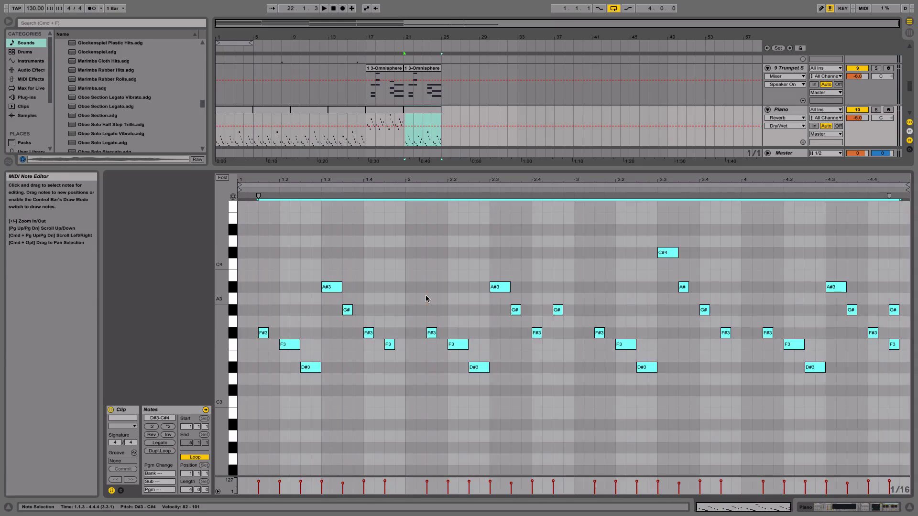
{"action": "key", "text": "shift+Up"}
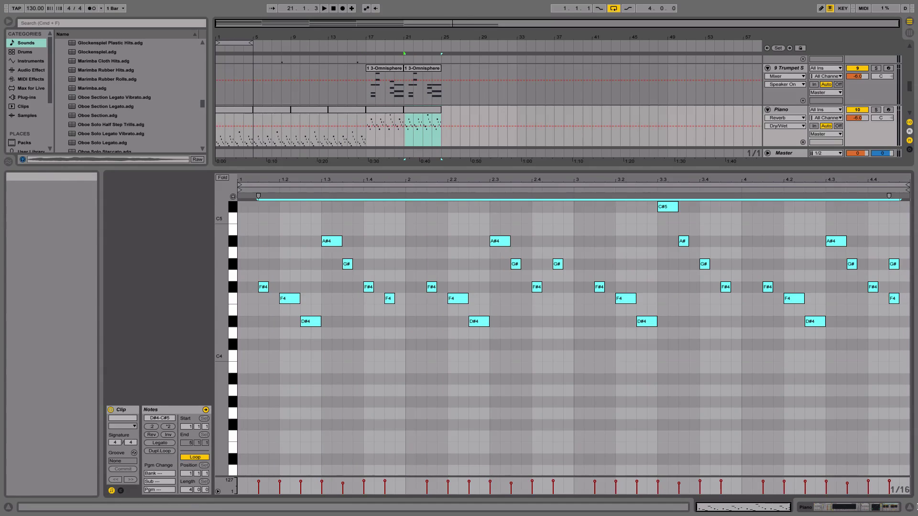
{"action": "key", "text": "super+alt+l"}
{"action": "scroll", "coordinate": [478, 315], "scroll_direction": "up", "scroll_amount": 5}
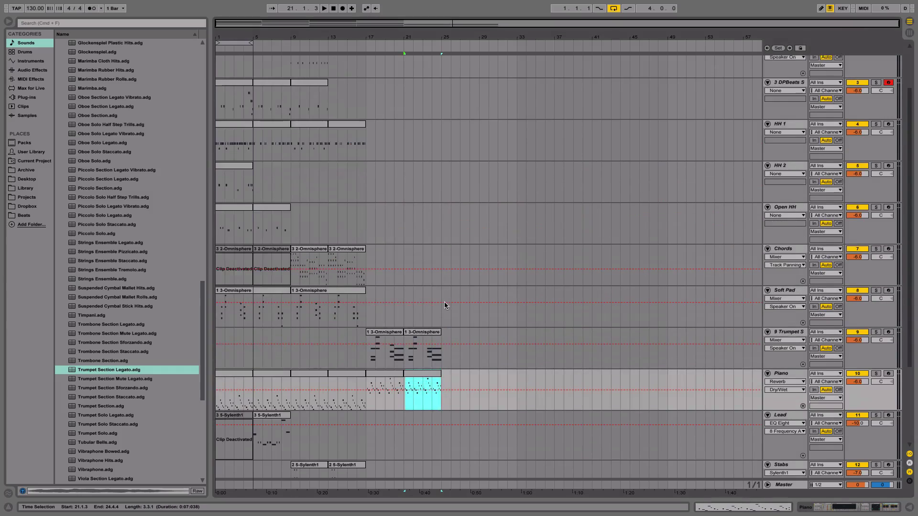
{"action": "scroll", "coordinate": [444, 305], "scroll_direction": "down", "scroll_amount": 5}
{"action": "double_click", "coordinate": [388, 261]}
{"action": "left_click", "coordinate": [408, 318]}
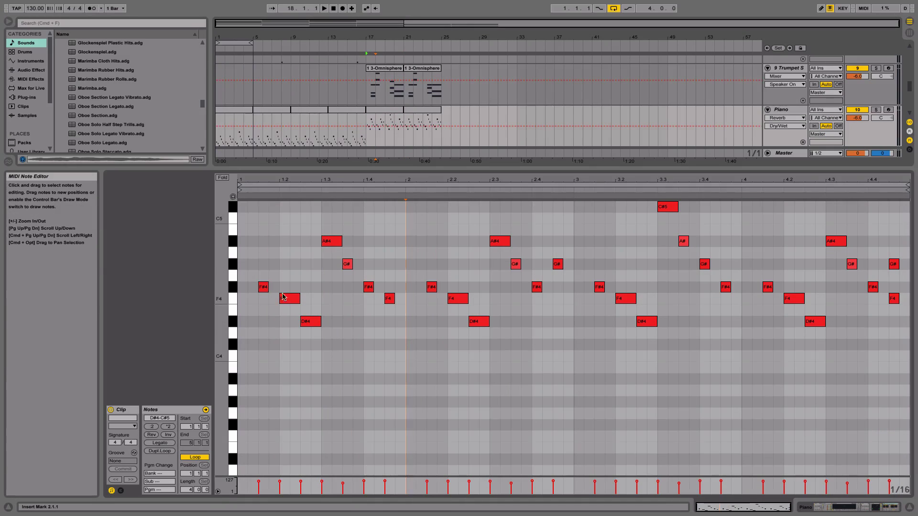
{"action": "left_click", "coordinate": [910, 509]}
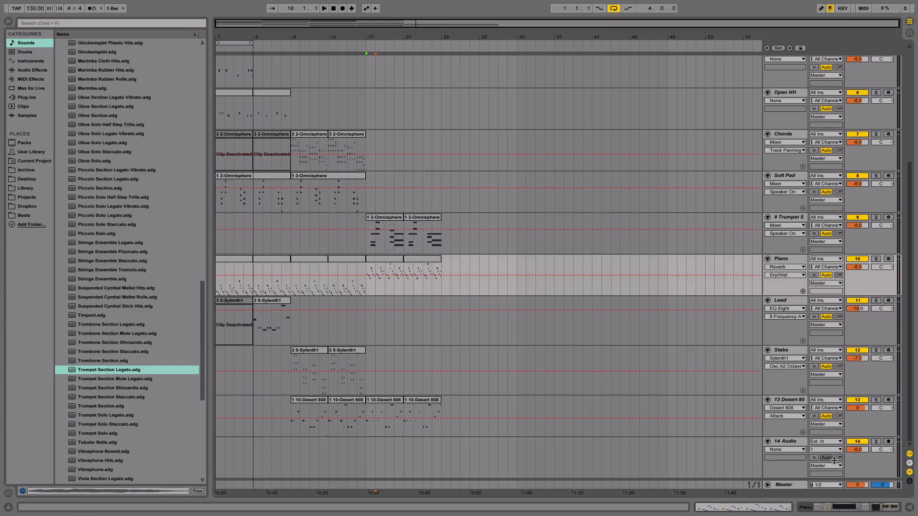
Duplicate the two Chords clips at bars 9 and 13 so that copies fill bars 17 to 24.
{"action": "left_click", "coordinate": [367, 261]}
{"action": "scroll", "coordinate": [367, 261], "scroll_direction": "up", "scroll_amount": 3}
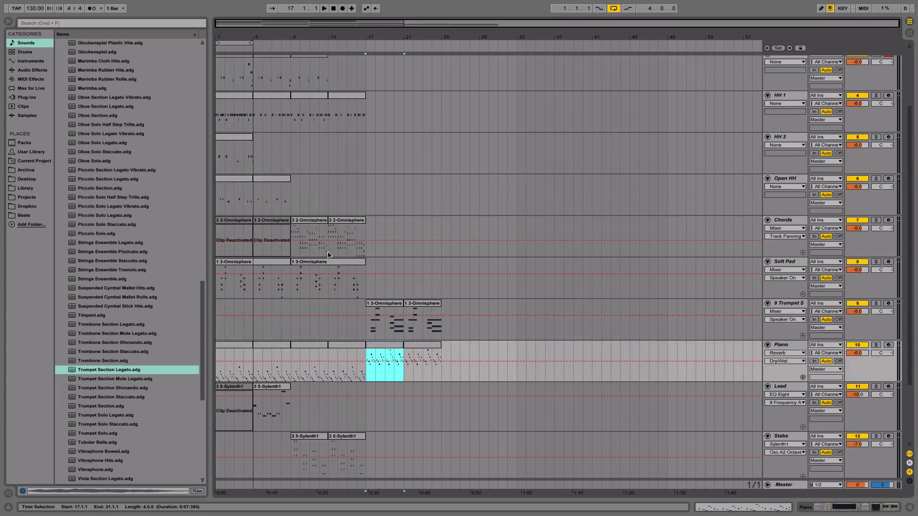
{"action": "left_click", "coordinate": [345, 263]}
{"action": "scroll", "coordinate": [382, 274], "scroll_direction": "up", "scroll_amount": 3}
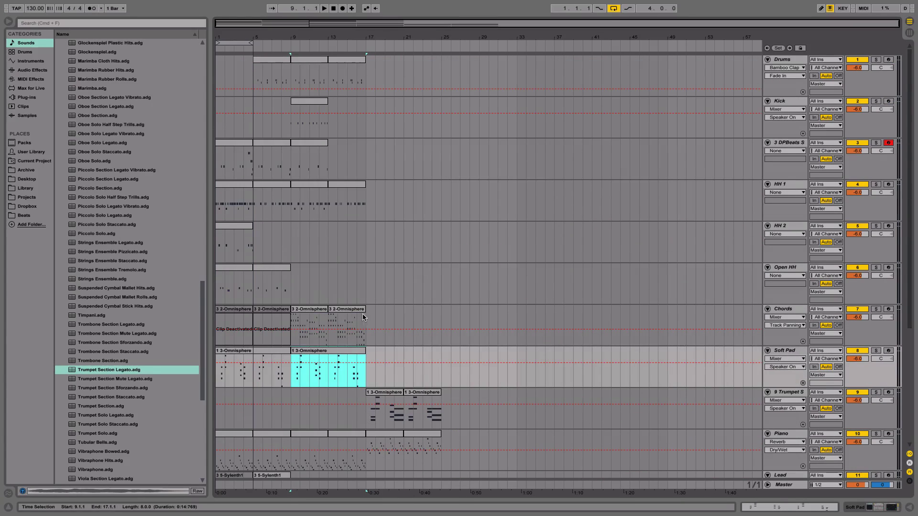
{"action": "key", "text": "Up"}
{"action": "key", "text": "super+d"}
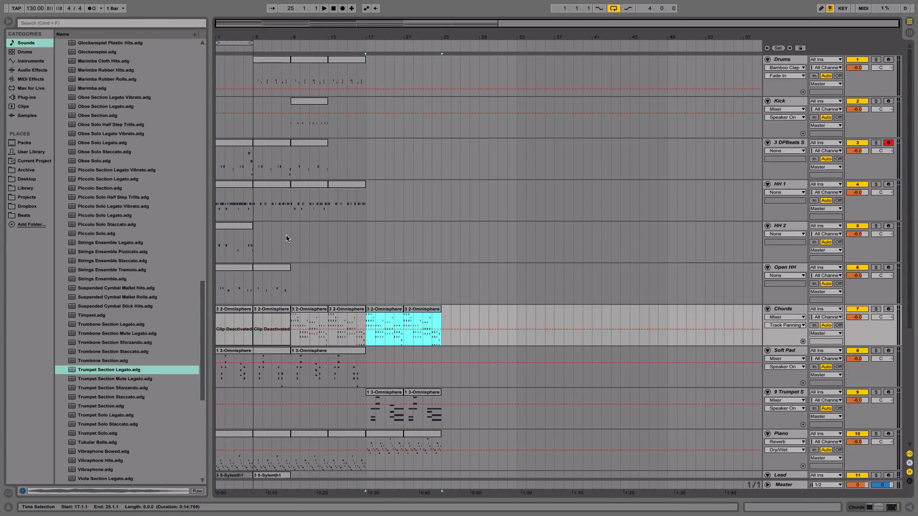
Copy the Lead clip at bar 5 to bars 9, 13, 17 and 21.
{"action": "left_click", "coordinate": [313, 145]}
{"action": "scroll", "coordinate": [262, 179], "scroll_direction": "down", "scroll_amount": 5}
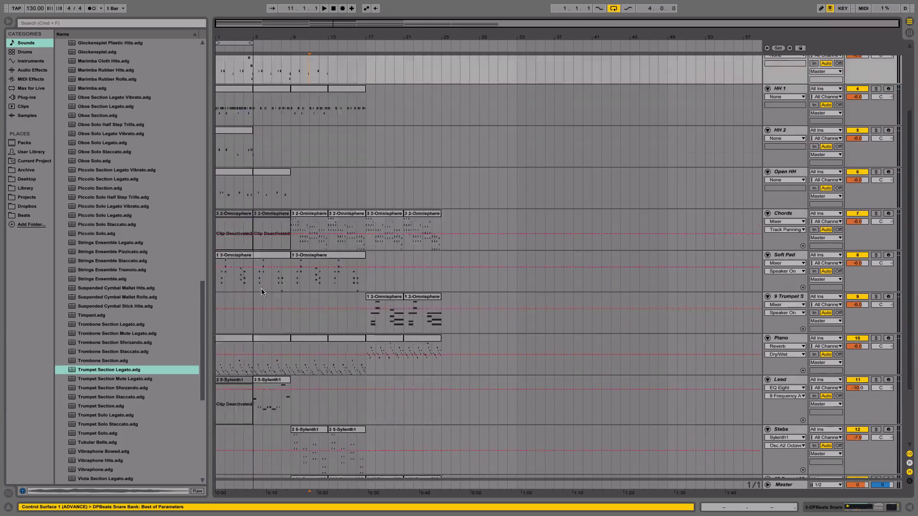
{"action": "left_click", "coordinate": [276, 343]}
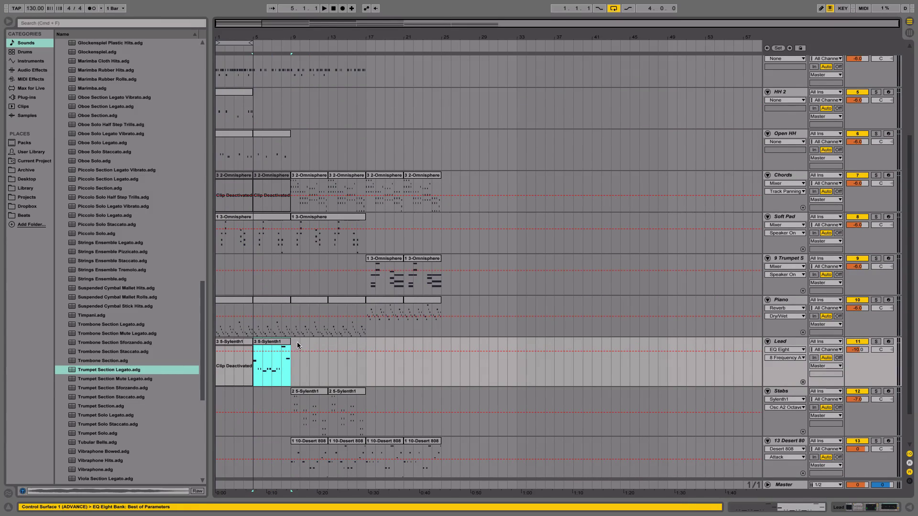
{"action": "left_click", "coordinate": [295, 342]}
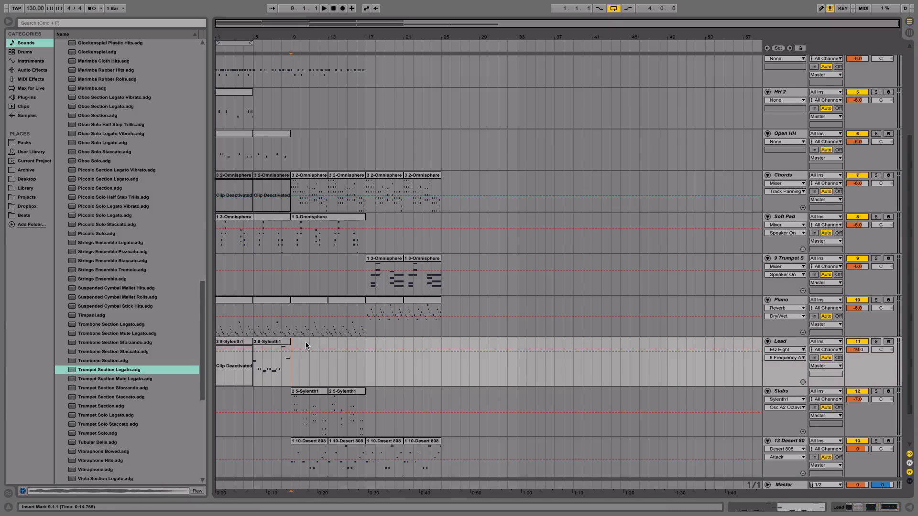
{"action": "key", "text": "super+v"}
{"action": "key", "text": "super+d"}
{"action": "left_click", "coordinate": [311, 342]}
{"action": "left_click", "coordinate": [340, 341], "text": "shift"}
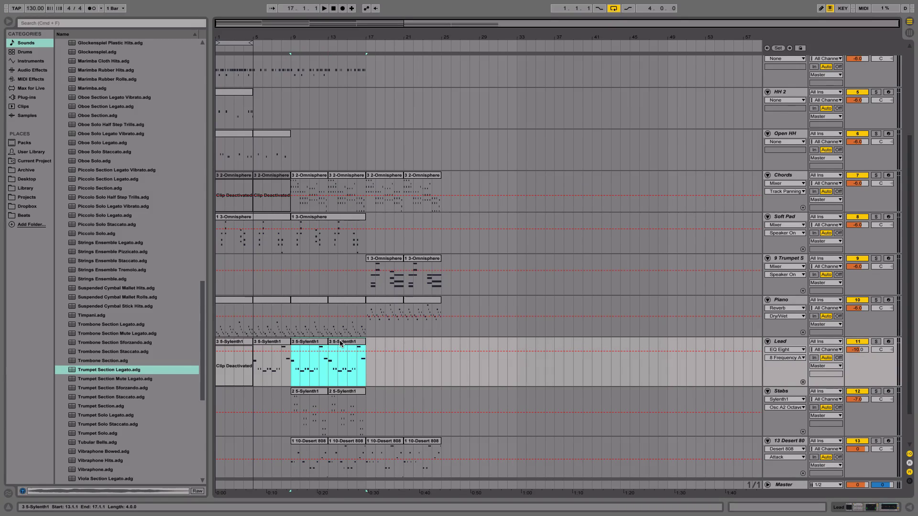
{"action": "key", "text": "super+d"}
Transpose all notes of the Lead clips at bars 17 and 21 down one octave.
{"action": "double_click", "coordinate": [379, 342]}
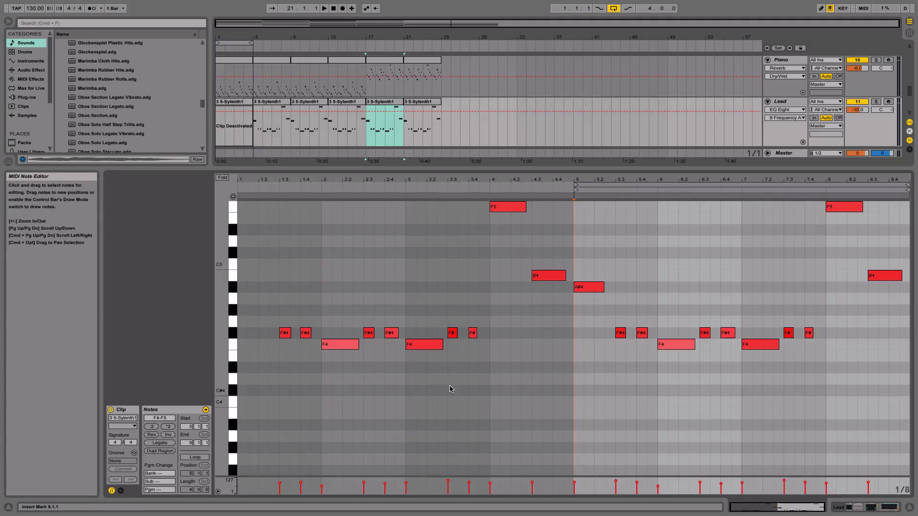
{"action": "key", "text": "super+a"}
{"action": "key", "text": "shift+Down"}
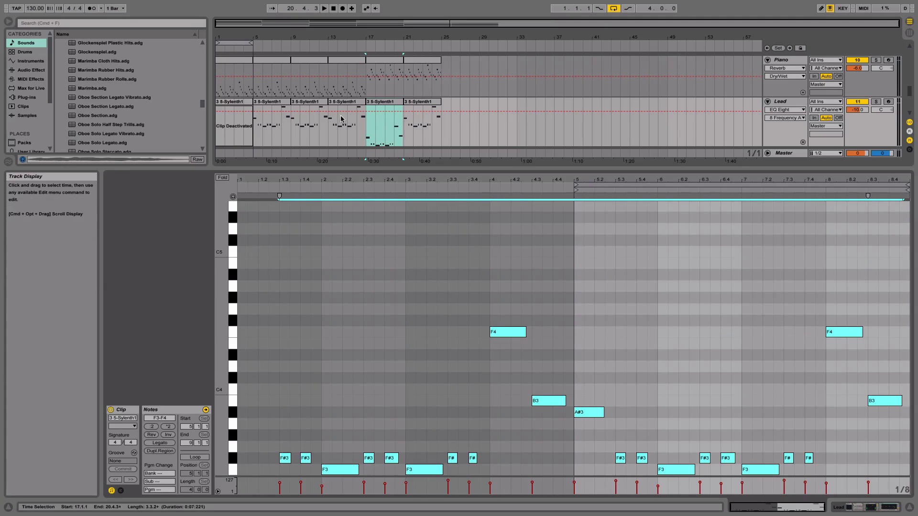
{"action": "left_click", "coordinate": [426, 101]}
{"action": "key", "text": "super+a"}
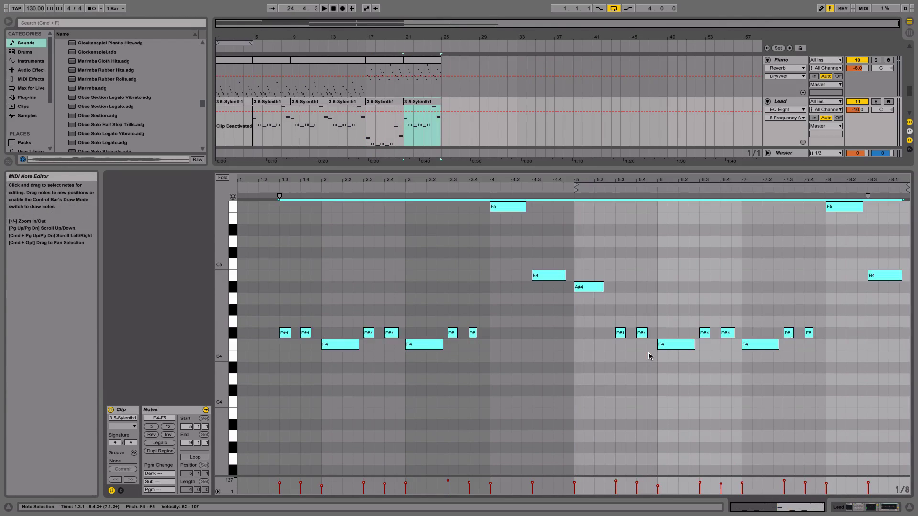
{"action": "key", "text": "shift+Down"}
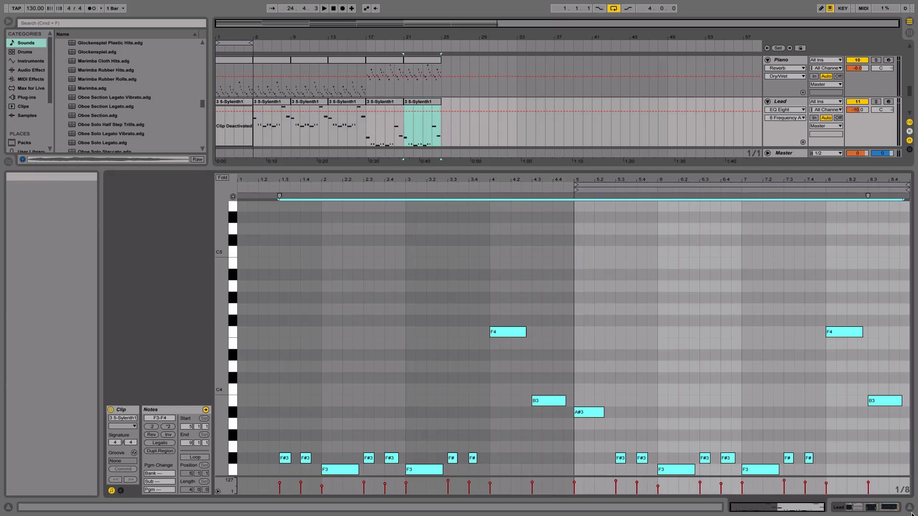
{"action": "key", "text": "super+alt+l"}
Move the HH 1 clip from bar 1 to bar 17 and duplicate it to bar 21.
{"action": "scroll", "coordinate": [303, 64], "scroll_direction": "up", "scroll_amount": 5}
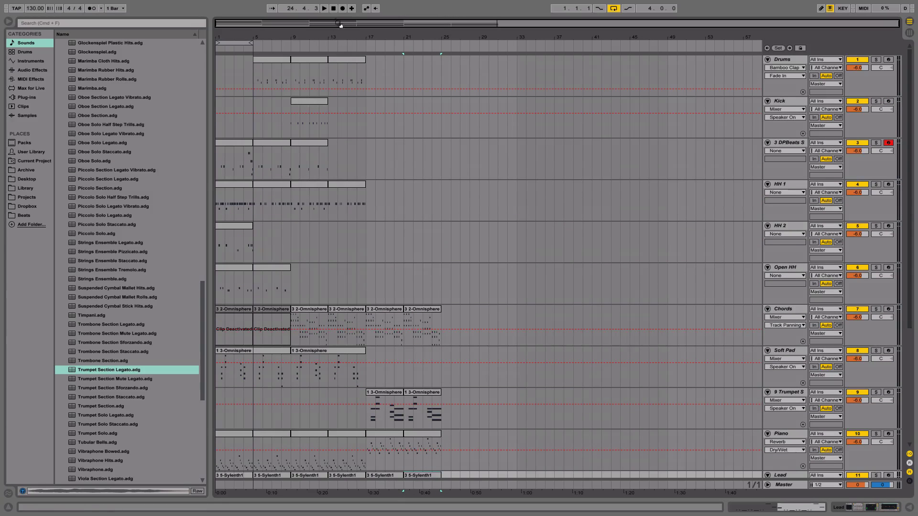
{"action": "left_click", "coordinate": [333, 8]}
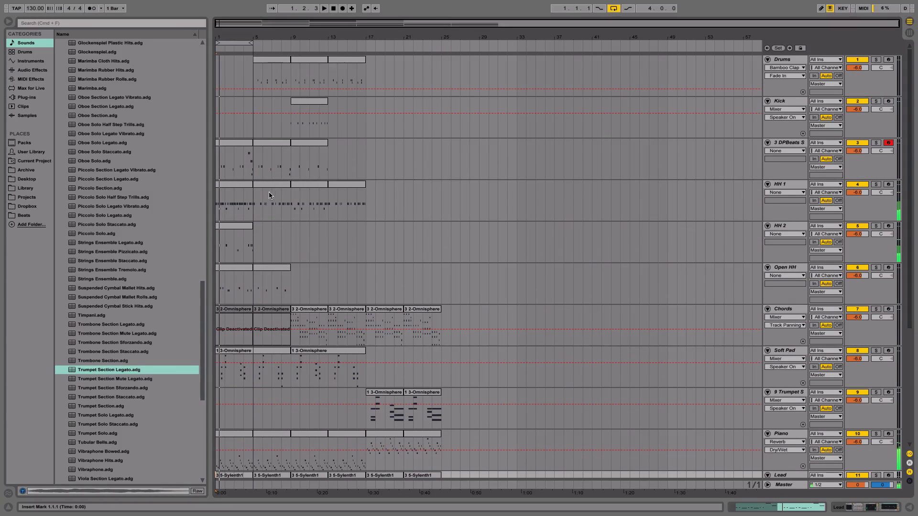
{"action": "left_click", "coordinate": [247, 184]}
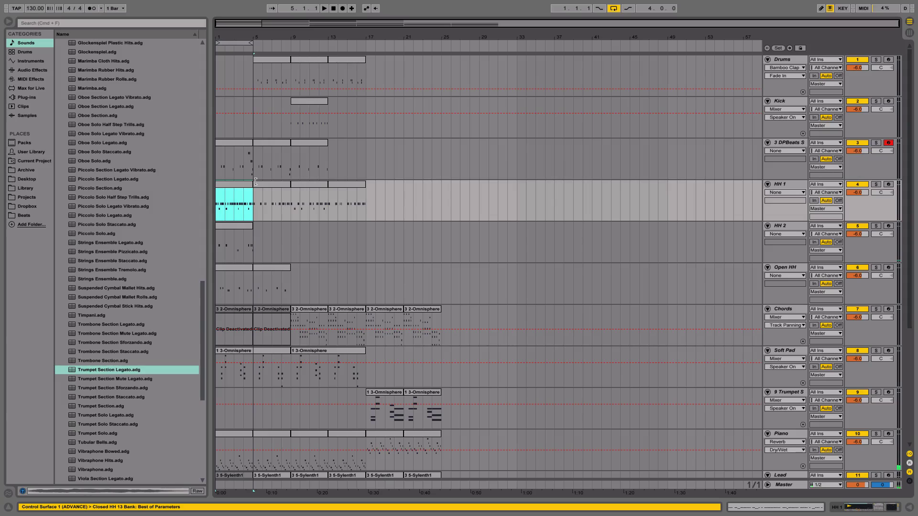
{"action": "left_click_drag", "start_coordinate": [233, 187], "coordinate": [348, 187]}
{"action": "key", "text": "super+d"}
{"action": "left_click", "coordinate": [357, 185]}
{"action": "key", "text": "space"}
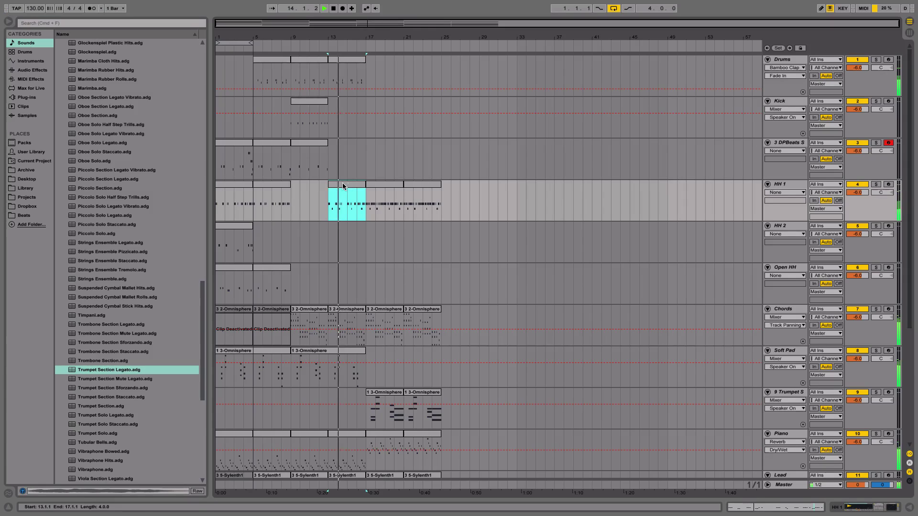
Move the HH 1 clip from bar 5 to bar 9 and play the arrangement from there.
{"action": "scroll", "coordinate": [369, 198], "scroll_direction": "down", "scroll_amount": 4}
{"action": "scroll", "coordinate": [369, 199], "scroll_direction": "down", "scroll_amount": 4}
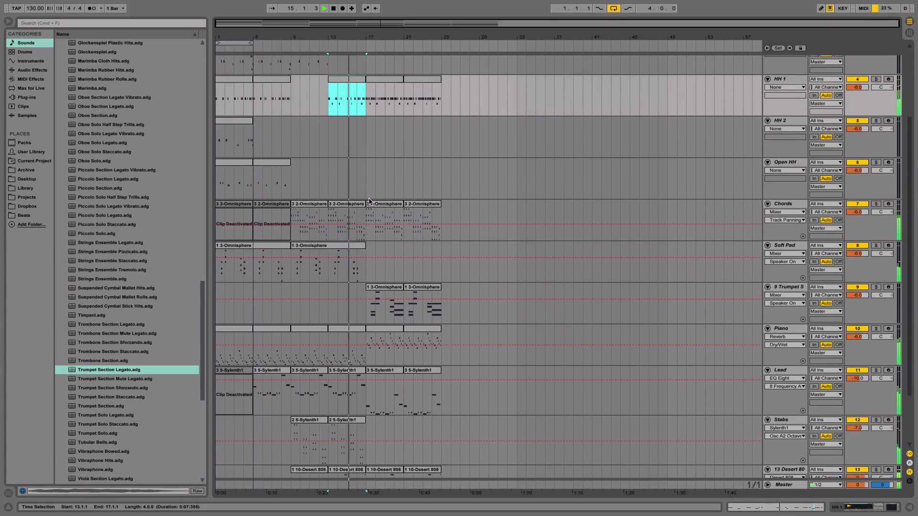
{"action": "key", "text": "space"}
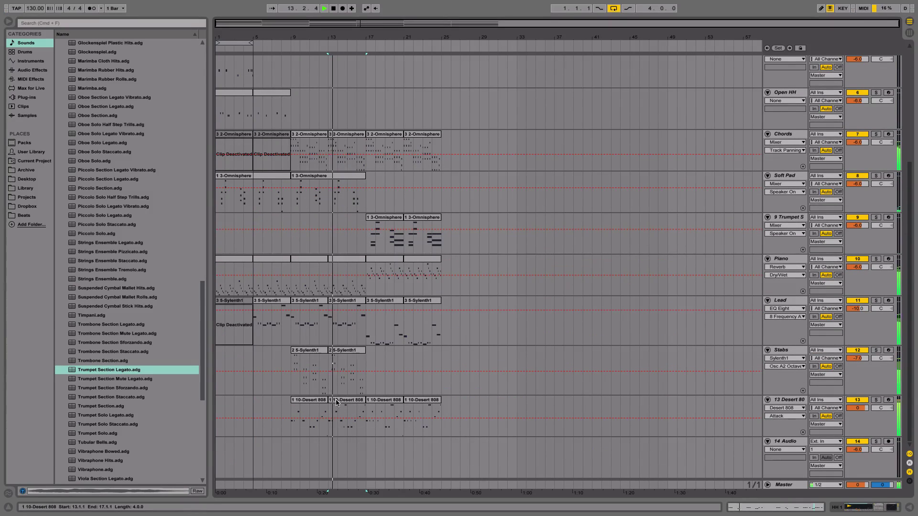
{"action": "scroll", "coordinate": [373, 400], "scroll_direction": "up", "scroll_amount": 4}
{"action": "scroll", "coordinate": [373, 400], "scroll_direction": "up", "scroll_amount": 3}
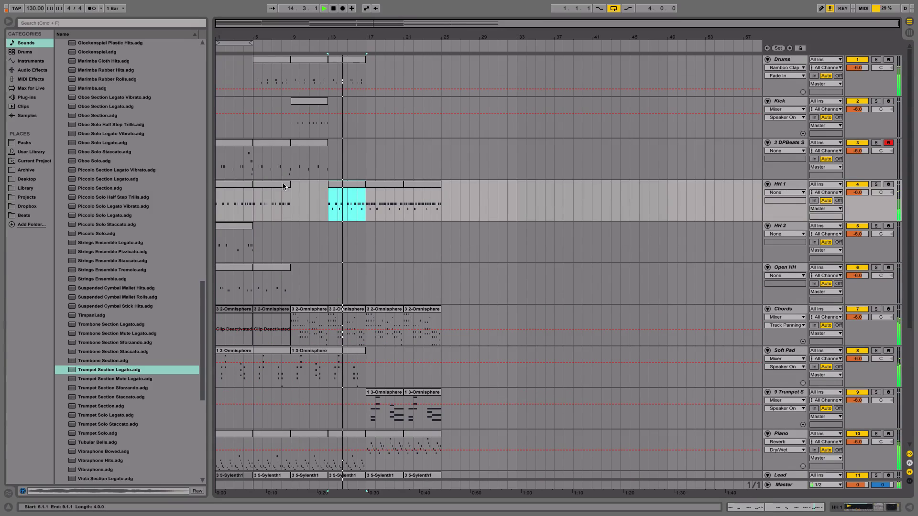
{"action": "left_click_drag", "start_coordinate": [275, 183], "coordinate": [306, 185]}
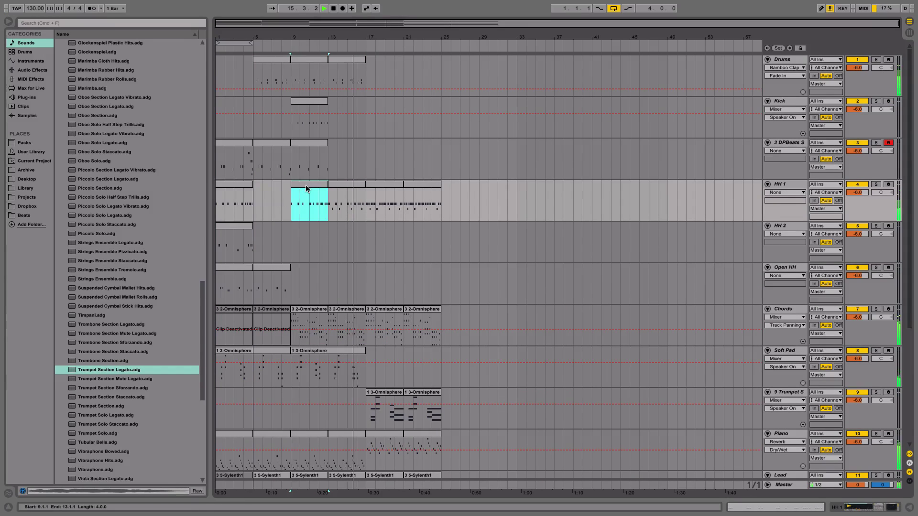
{"action": "key", "text": "space"}
{"action": "key", "text": "space"}
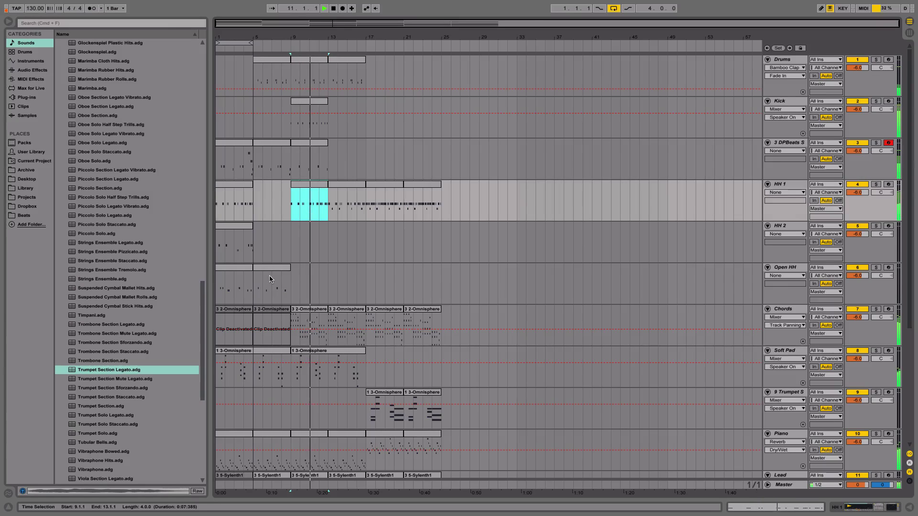
Move the HH 2 clip from bar 1 to bar 17 and duplicate it to bar 21.
{"action": "left_click_drag", "start_coordinate": [238, 234], "coordinate": [326, 235]}
{"action": "left_click", "coordinate": [302, 232]}
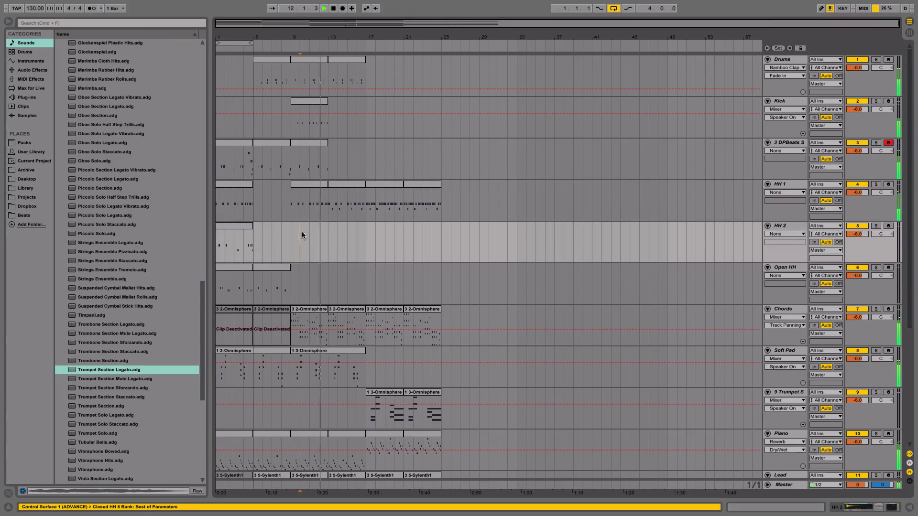
{"action": "left_click_drag", "start_coordinate": [243, 226], "coordinate": [385, 226]}
{"action": "key", "text": "super+d"}
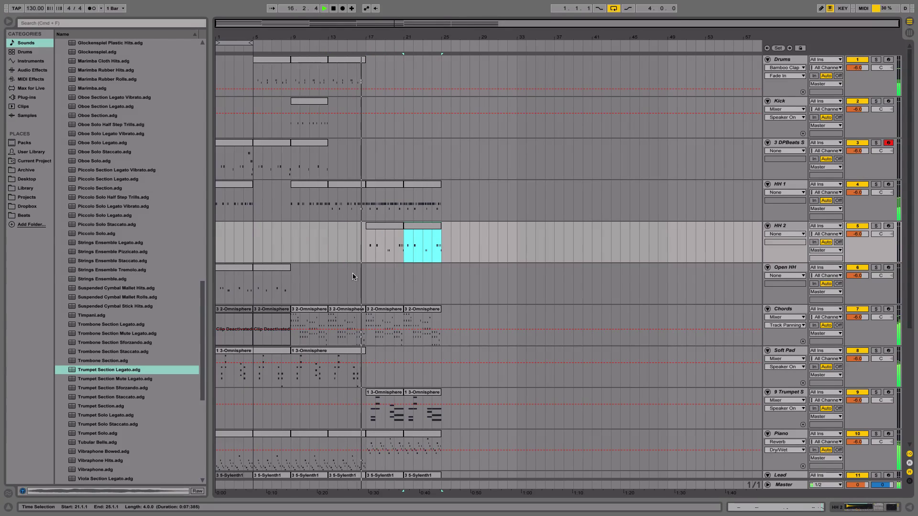
Stop playback and deactivate the Soft Pad clip at bar 9.
{"action": "scroll", "coordinate": [286, 229], "scroll_direction": "down", "scroll_amount": 5}
{"action": "left_click", "coordinate": [302, 260]}
{"action": "key", "text": "space"}
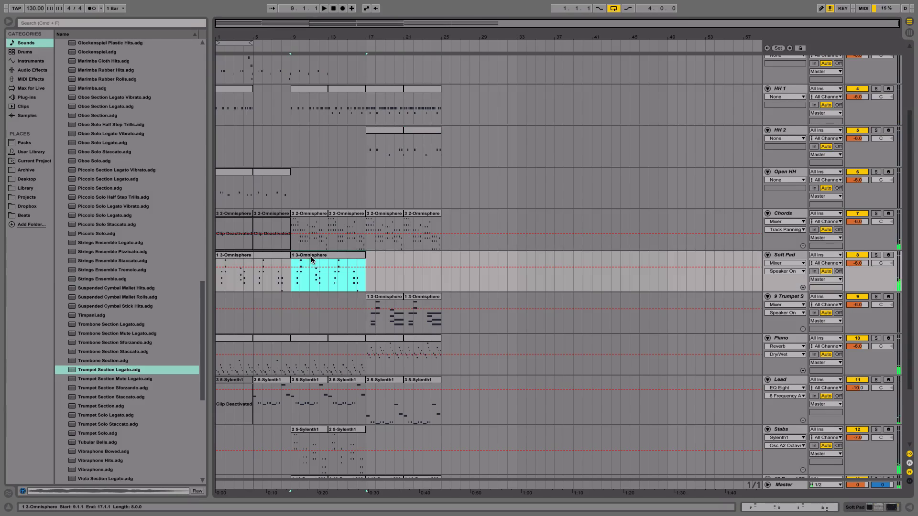
{"action": "key", "text": "0"}
Play the arrangement from bar 1 and deactivate the HH 1 clip at bar 1.
{"action": "left_click", "coordinate": [262, 255]}
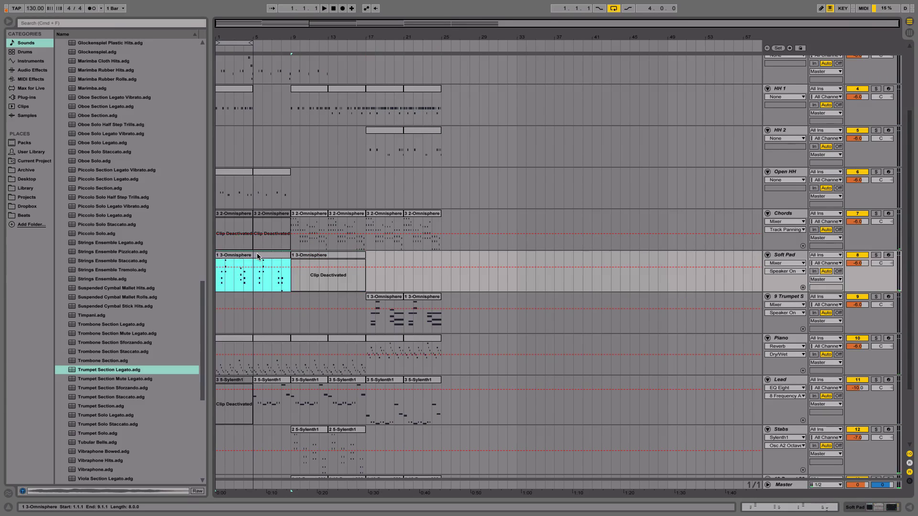
{"action": "key", "text": "space"}
{"action": "scroll", "coordinate": [264, 251], "scroll_direction": "up", "scroll_amount": 5}
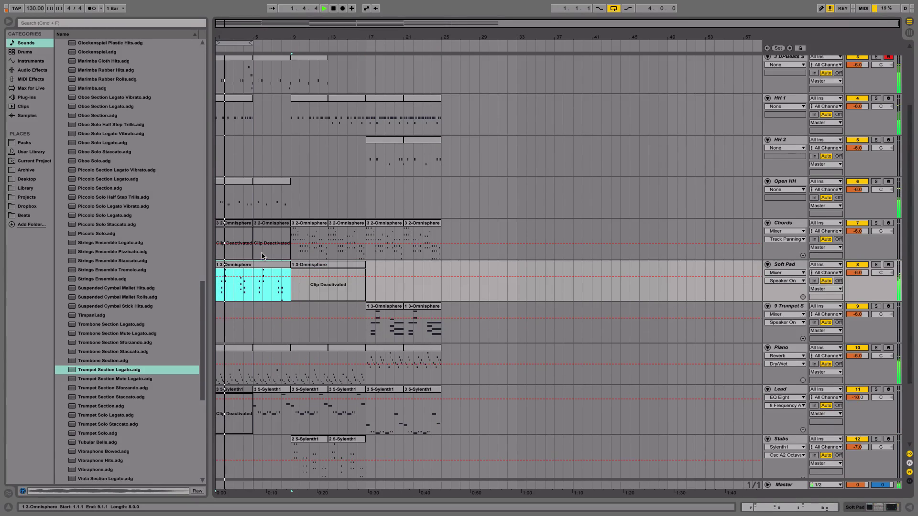
{"action": "left_click", "coordinate": [245, 187]}
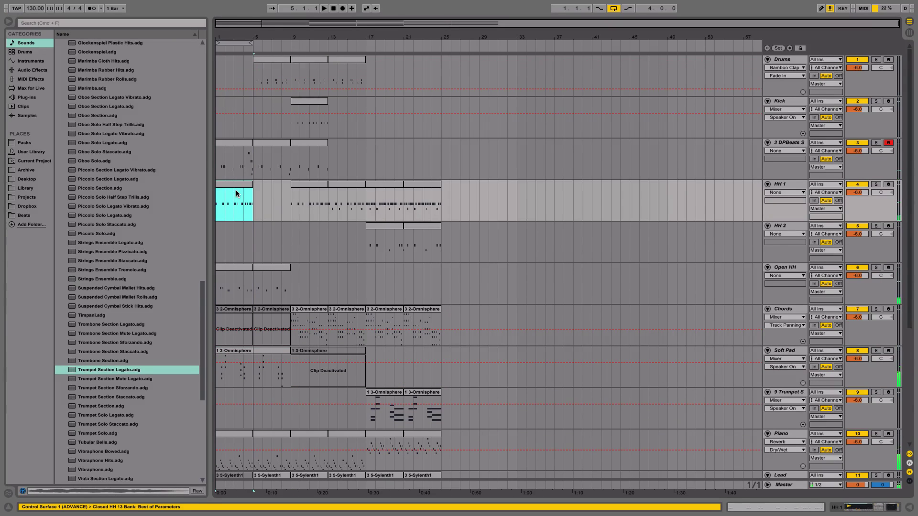
{"action": "key", "text": "space"}
{"action": "key", "text": "0"}
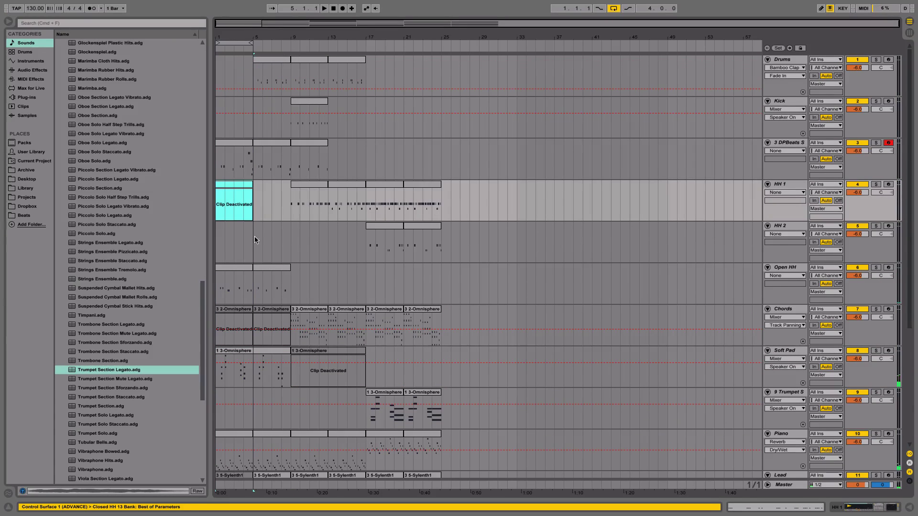
Move both Open HH clips together from bar 1 to bar 13 and play the arrangement.
{"action": "left_click", "coordinate": [237, 268]}
{"action": "left_click", "coordinate": [265, 268], "text": "shift"}
{"action": "left_click_drag", "start_coordinate": [265, 268], "coordinate": [345, 274]}
{"action": "key", "text": "space"}
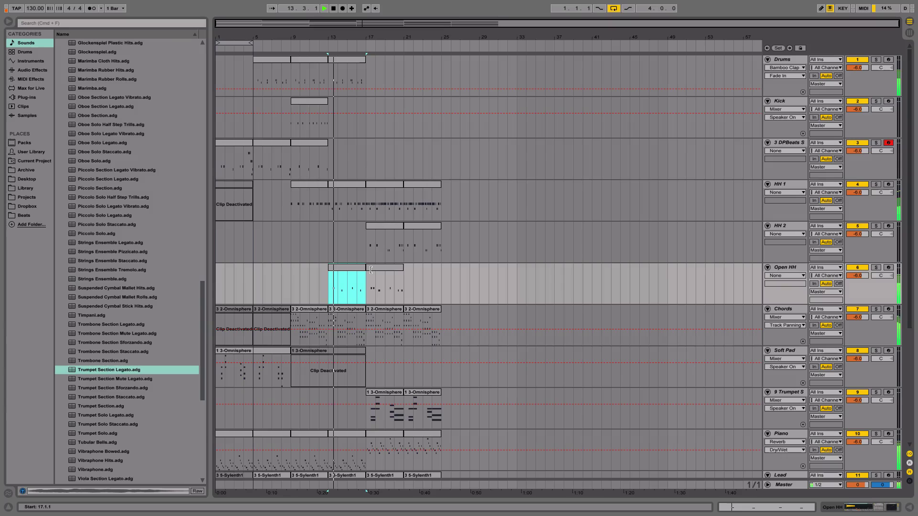
Stop playback and move both Open HH clips together from bar 13 to bar 17.
{"action": "key", "text": "space"}
{"action": "left_click", "coordinate": [377, 268]}
{"action": "left_click", "coordinate": [345, 268], "text": "shift"}
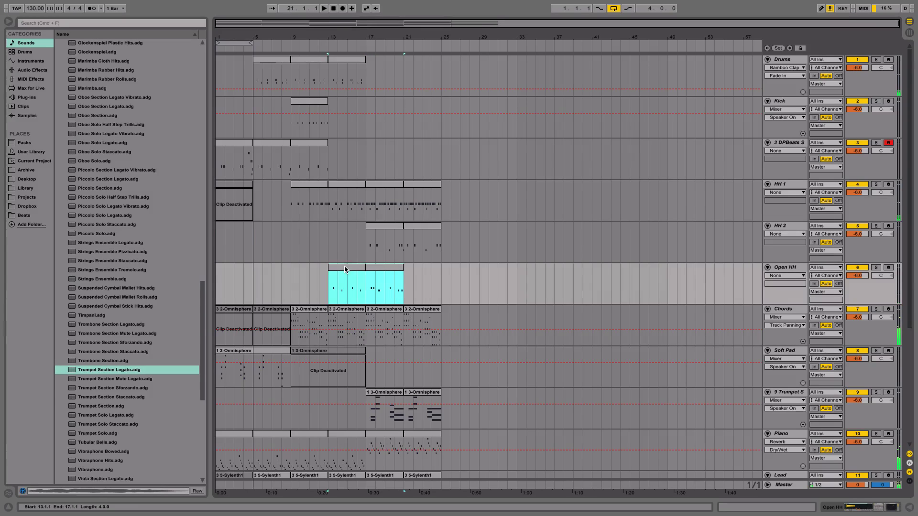
{"action": "left_click_drag", "start_coordinate": [342, 267], "coordinate": [384, 271]}
Play the arrangement from bar 1 and deactivate the DPBeats Snare clip at bar 1.
{"action": "left_click", "coordinate": [233, 145]}
{"action": "key", "text": "space"}
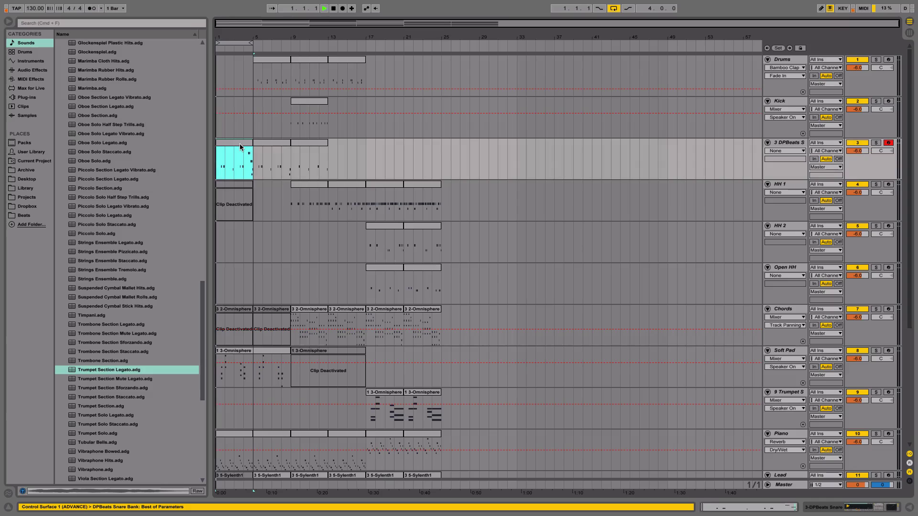
{"action": "key", "text": "space"}
{"action": "key", "text": "0"}
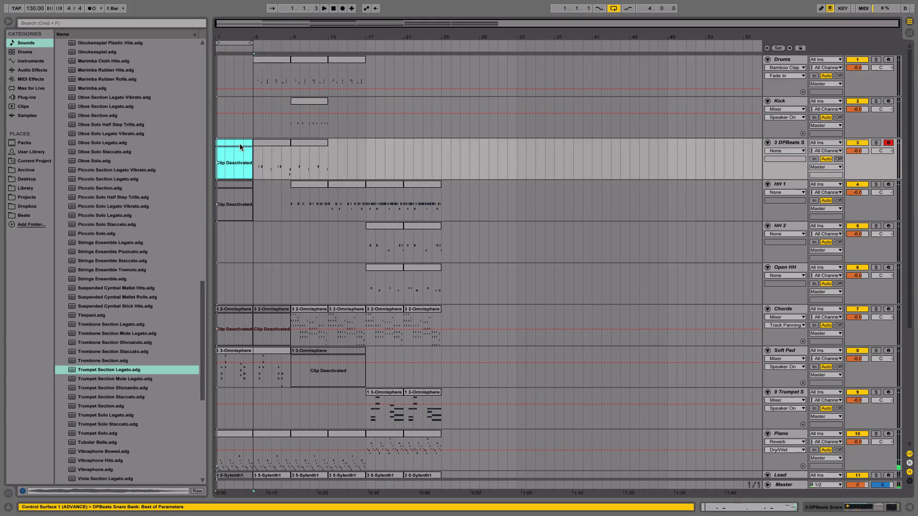
Move the active snare clips from bars 1 and 5 to bars 21 and 17, and duplicate the bar 9 clip to bar 13.
{"action": "left_click_drag", "start_coordinate": [239, 143], "coordinate": [346, 146]}
{"action": "left_click", "coordinate": [300, 151]}
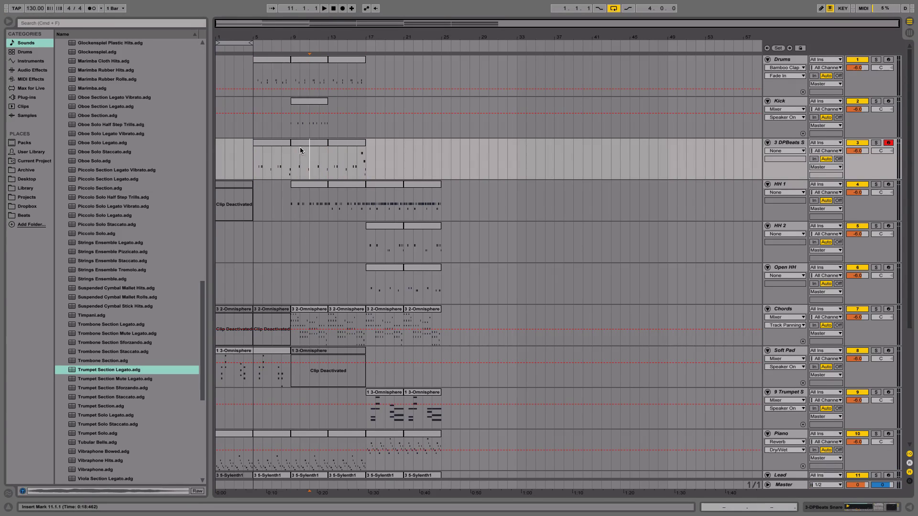
{"action": "left_click", "coordinate": [271, 143]}
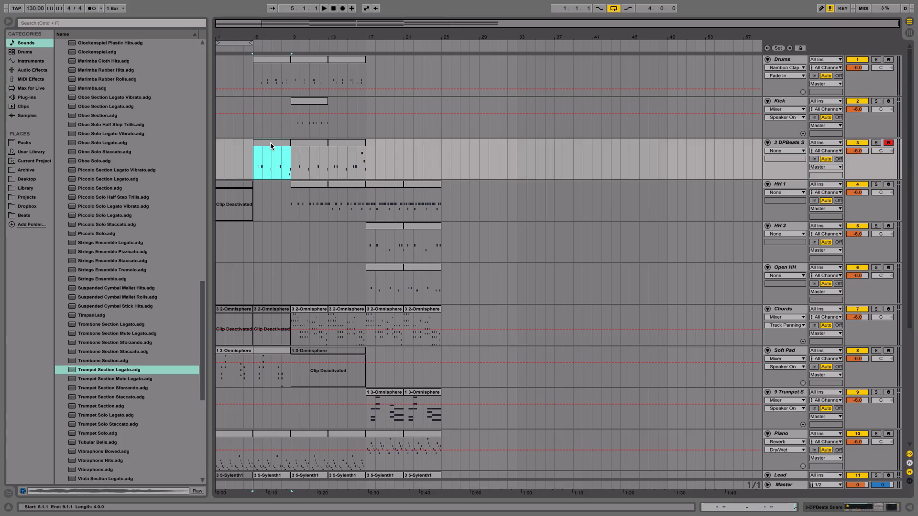
{"action": "left_click_drag", "start_coordinate": [271, 142], "coordinate": [405, 152]}
{"action": "left_click_drag", "start_coordinate": [408, 151], "coordinate": [381, 154]}
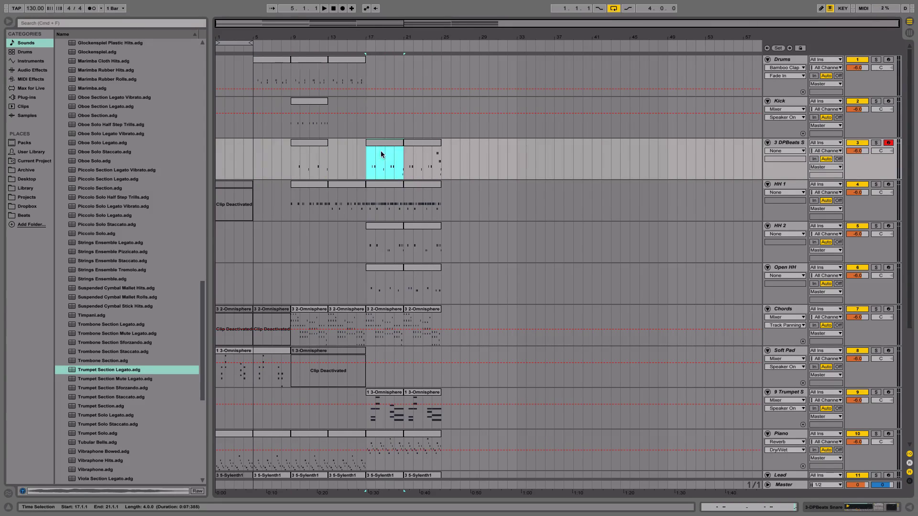
{"action": "left_click", "coordinate": [314, 142]}
{"action": "key", "text": "super+d"}
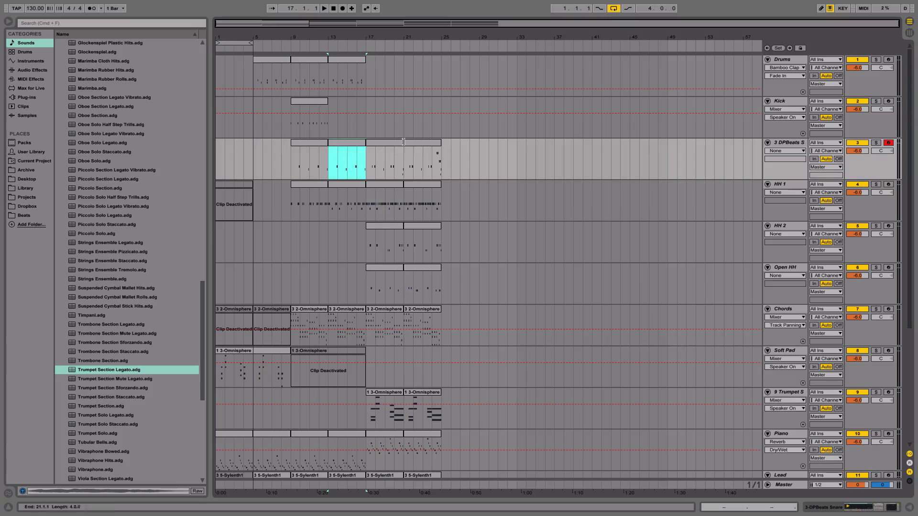
Copy the closing fill notes of the bar 21 snare clip into the bar 13 clip at 4.3.1 and play the result.
{"action": "double_click", "coordinate": [433, 160]}
{"action": "left_click_drag", "start_coordinate": [784, 249], "coordinate": [907, 401]}
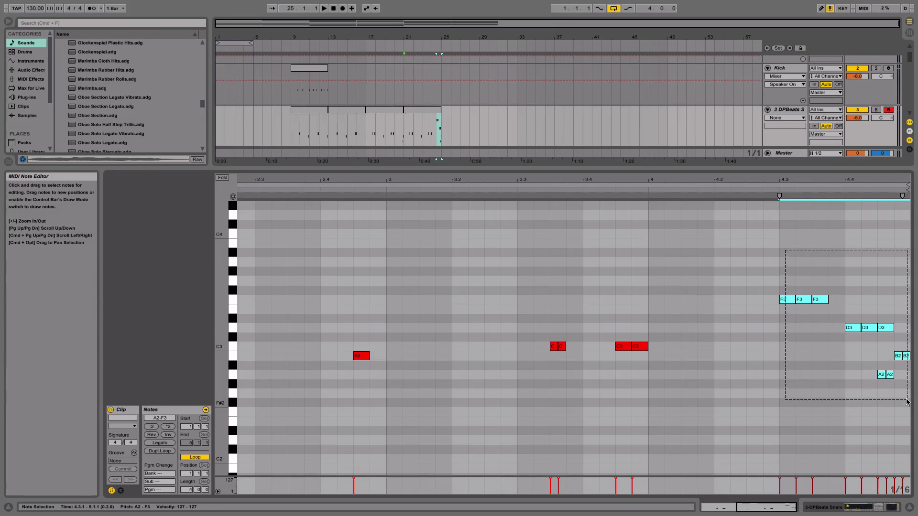
{"action": "left_click", "coordinate": [357, 110]}
{"action": "left_click", "coordinate": [825, 306]}
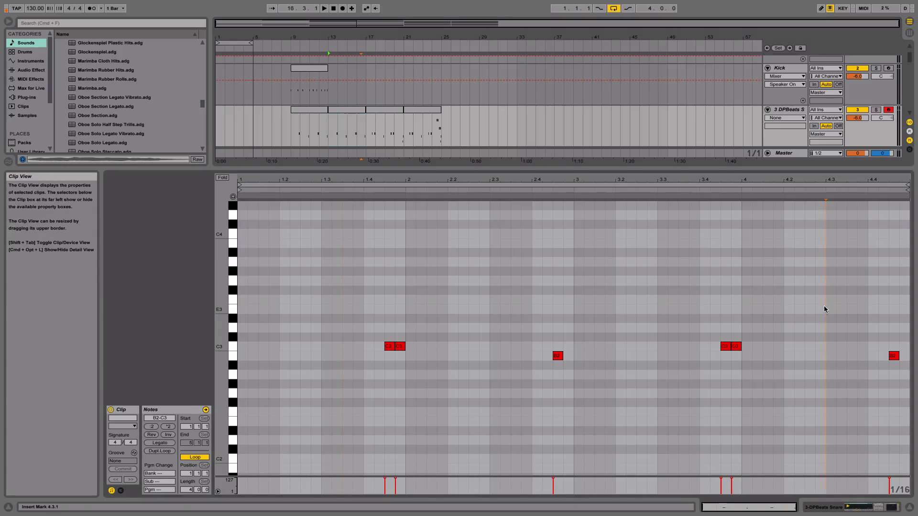
{"action": "key", "text": "super+v"}
{"action": "key", "text": "space"}
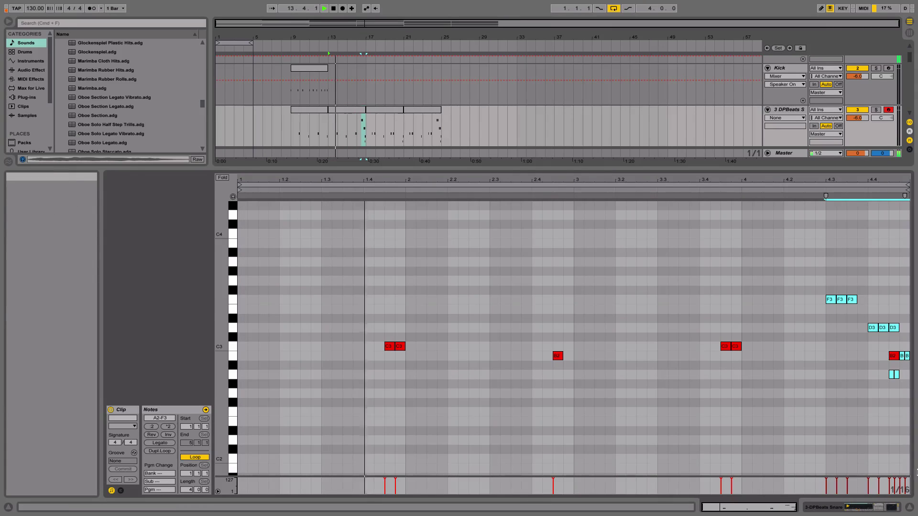
{"action": "left_click", "coordinate": [909, 507]}
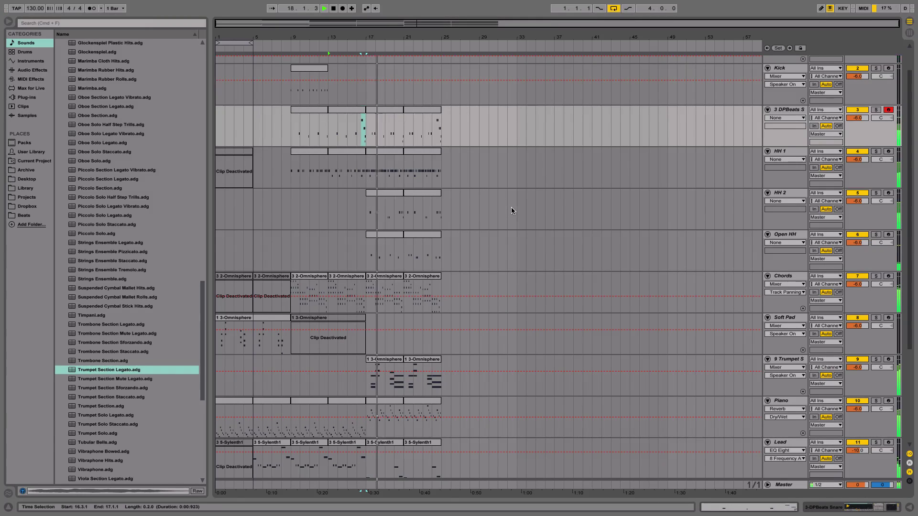
Stop playback and duplicate the Kick clip at bar 9 three times so the kick runs through bar 24.
{"action": "scroll", "coordinate": [514, 215], "scroll_direction": "down", "scroll_amount": 2}
{"action": "scroll", "coordinate": [501, 218], "scroll_direction": "up", "scroll_amount": 4}
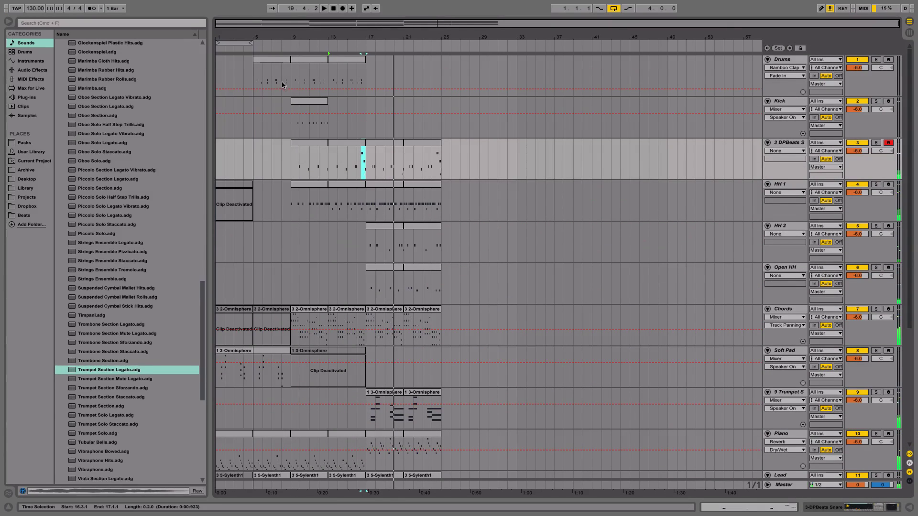
{"action": "scroll", "coordinate": [239, 122], "scroll_direction": "down", "scroll_amount": 2}
{"action": "scroll", "coordinate": [275, 123], "scroll_direction": "up", "scroll_amount": 2}
{"action": "key", "text": "space"}
{"action": "left_click", "coordinate": [311, 101]}
{"action": "key", "text": "super+d"}
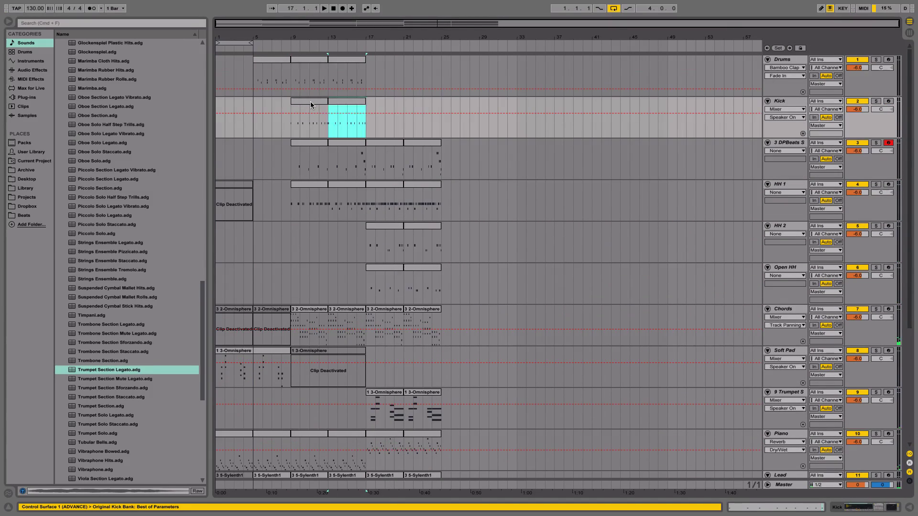
{"action": "key", "text": "super+d"}
{"action": "key", "text": "super+d"}
Play the arrangement from bar 9 and deactivate the Kick clip at bar 9.
{"action": "left_click", "coordinate": [311, 102]}
{"action": "key", "text": "space"}
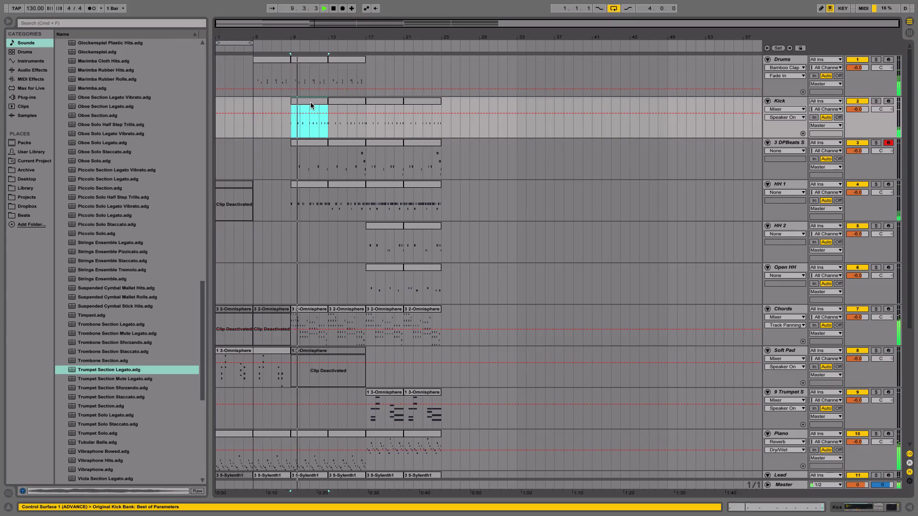
{"action": "key", "text": "0"}
{"action": "key", "text": "space"}
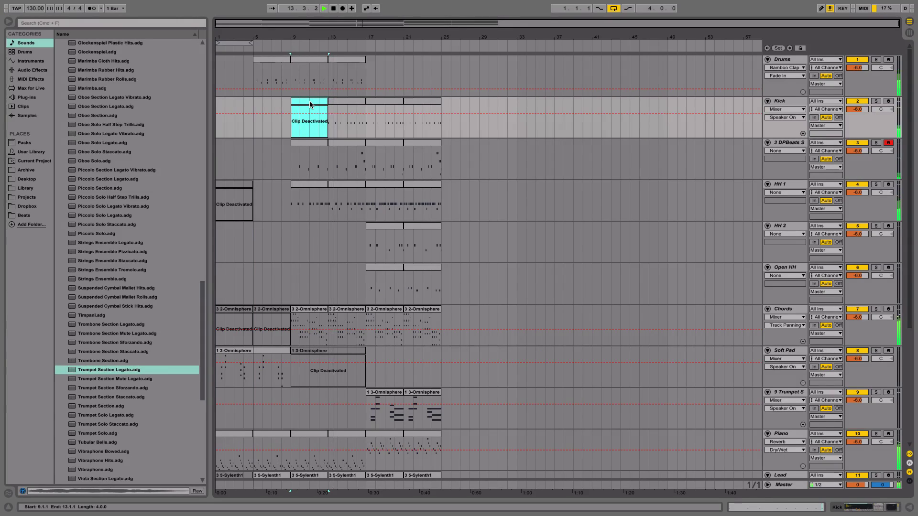
Play the intro from bar 1 and reactivate the Chords clips at bars 1 and 5.
{"action": "left_click", "coordinate": [334, 10]}
{"action": "key", "text": "space"}
{"action": "scroll", "coordinate": [278, 273], "scroll_direction": "down", "scroll_amount": 4}
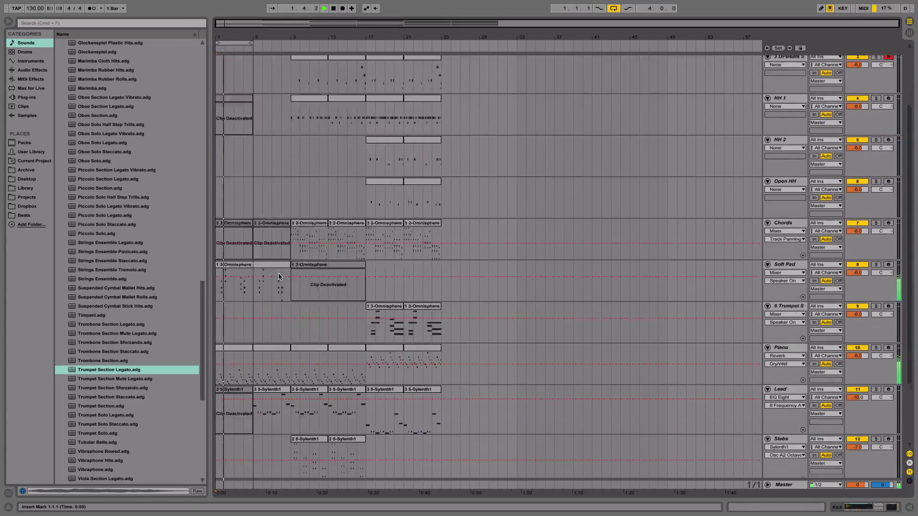
{"action": "scroll", "coordinate": [279, 273], "scroll_direction": "down", "scroll_amount": 1}
{"action": "scroll", "coordinate": [270, 260], "scroll_direction": "up", "scroll_amount": 1}
{"action": "left_click", "coordinate": [246, 215]}
{"action": "key", "text": "space"}
{"action": "scroll", "coordinate": [246, 215], "scroll_direction": "up", "scroll_amount": 4}
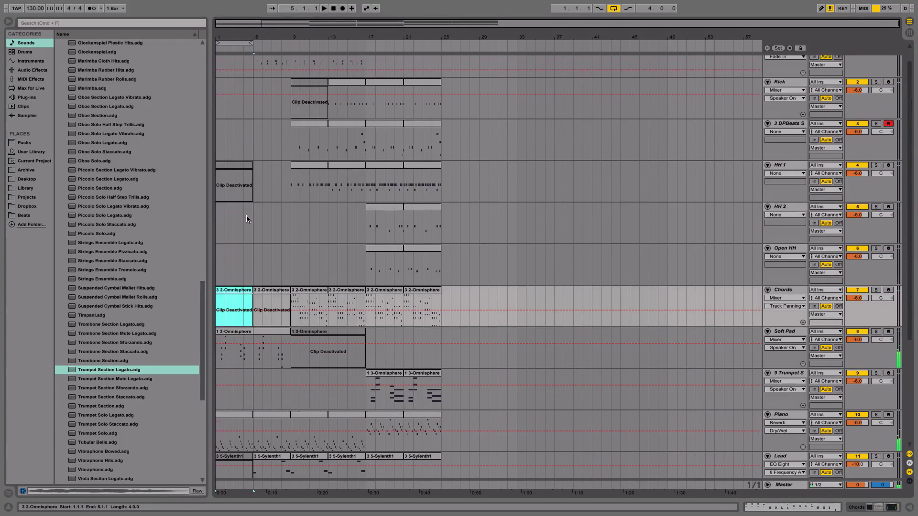
{"action": "scroll", "coordinate": [246, 216], "scroll_direction": "up", "scroll_amount": 1}
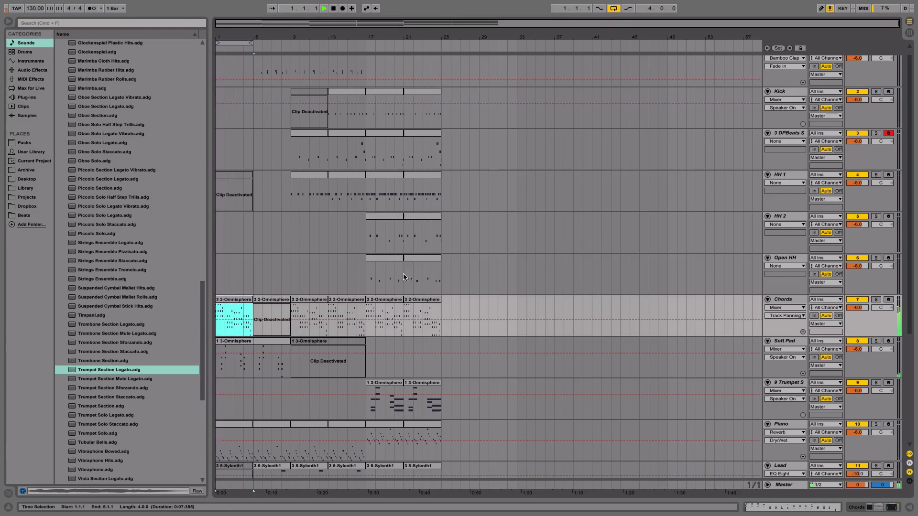
{"action": "key", "text": "space"}
{"action": "left_click", "coordinate": [279, 299]}
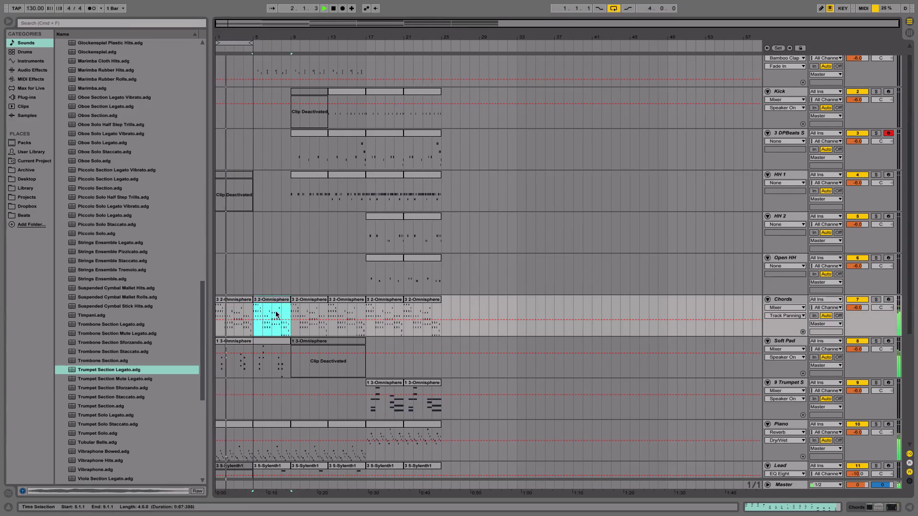
{"action": "key", "text": "space"}
Move the active Soft Pad clip from bar 1 to bar 25.
{"action": "scroll", "coordinate": [247, 338], "scroll_direction": "down", "scroll_amount": 5}
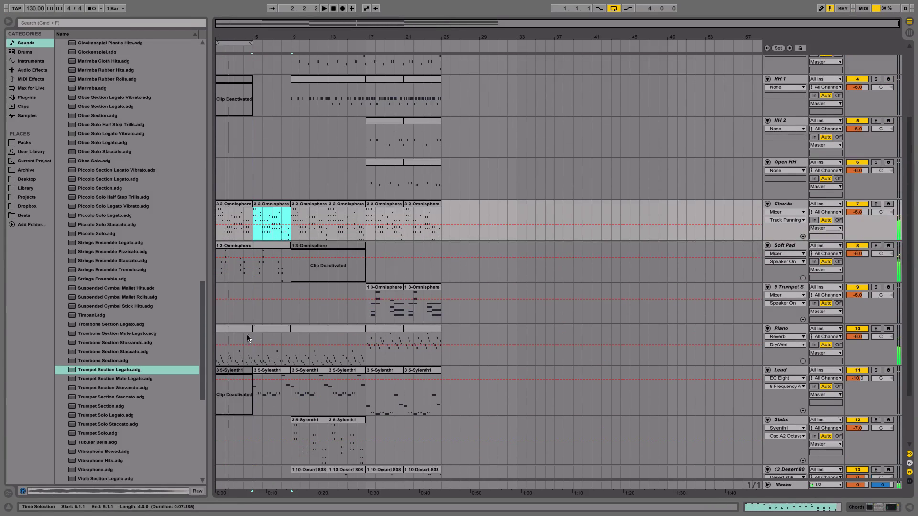
{"action": "left_click", "coordinate": [219, 246]}
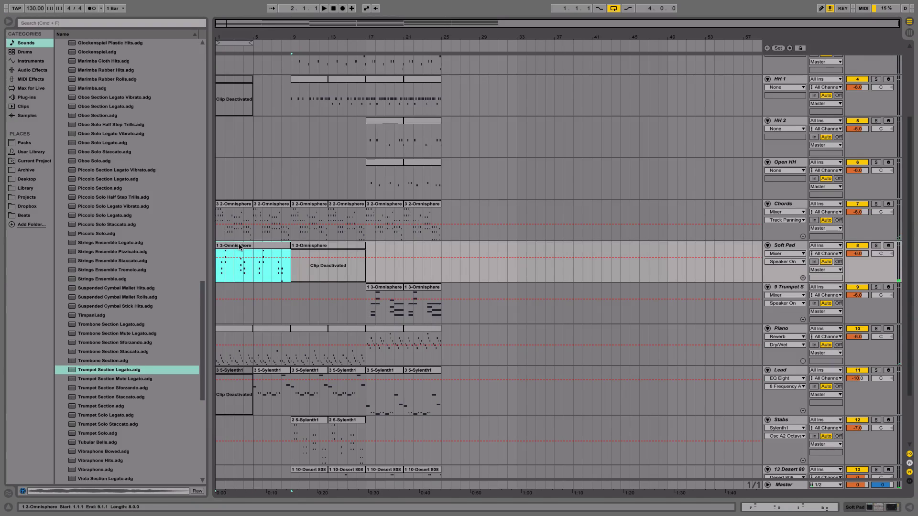
{"action": "left_click_drag", "start_coordinate": [240, 247], "coordinate": [467, 262]}
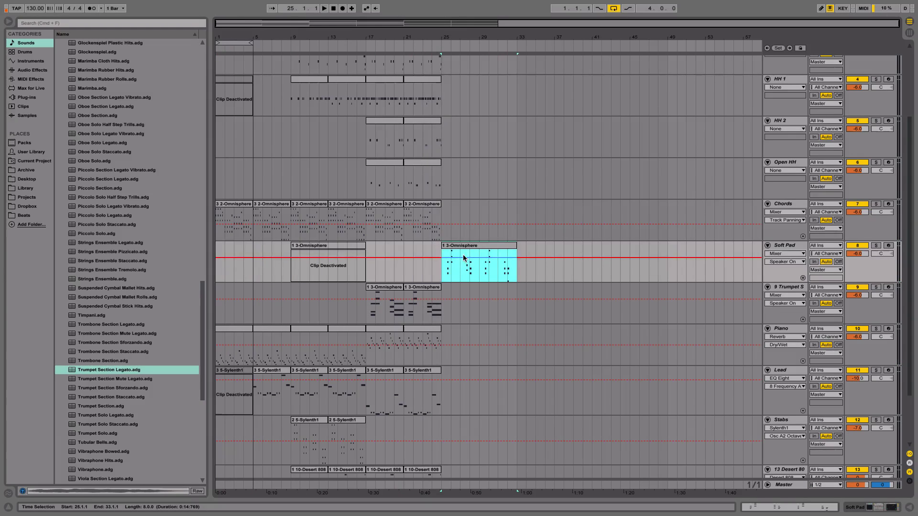
Play the arrangement from bar 1 and turn off the arrangement loop.
{"action": "left_click", "coordinate": [217, 247]}
{"action": "key", "text": "space"}
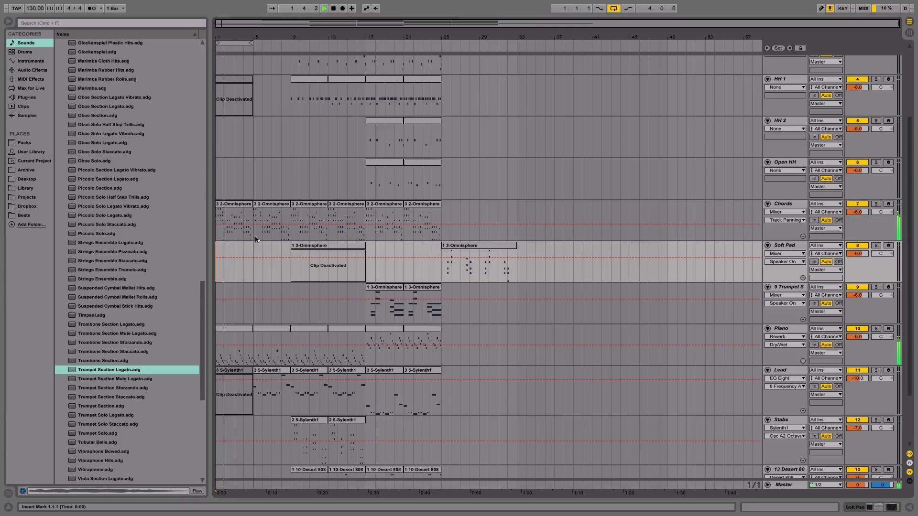
{"action": "left_click", "coordinate": [613, 8]}
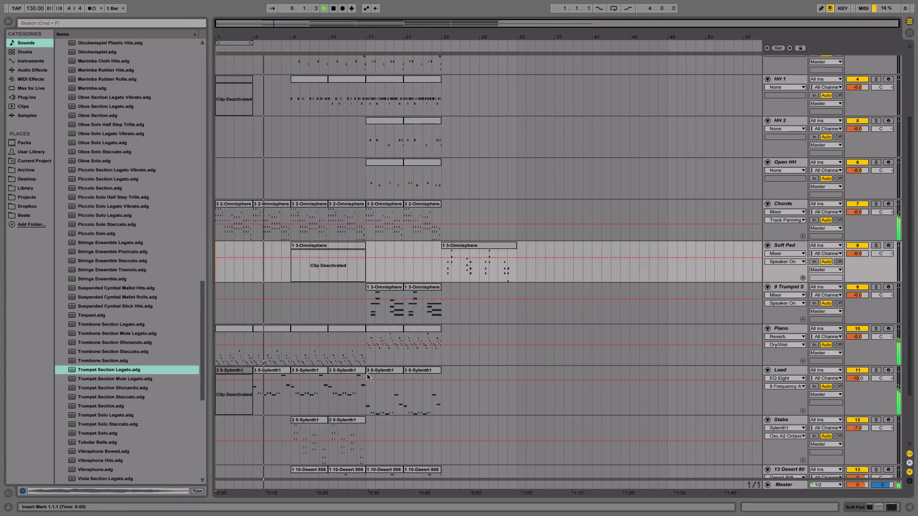
Lower the first A#4 note of the Lead clip at bar 5 by one octave to A#3 and play it back.
{"action": "double_click", "coordinate": [287, 374]}
{"action": "key", "text": "space"}
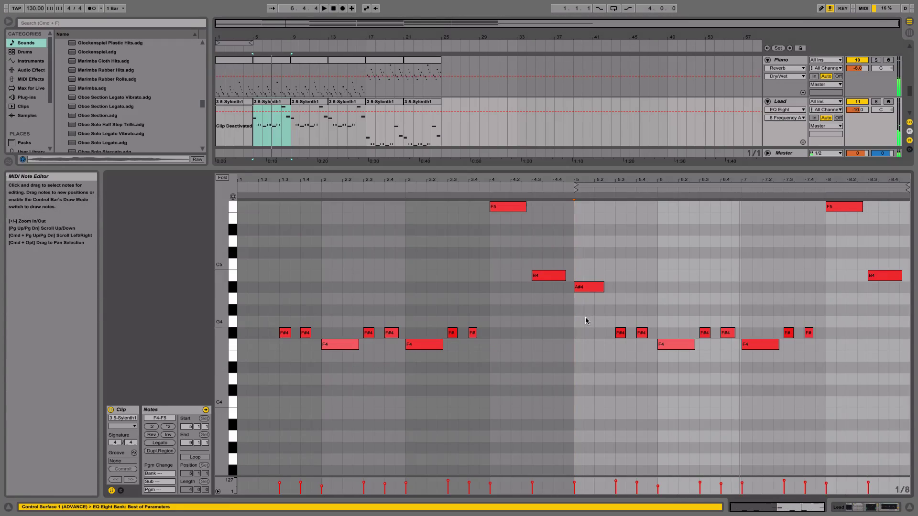
{"action": "left_click", "coordinate": [584, 288]}
{"action": "key", "text": "shift+Down"}
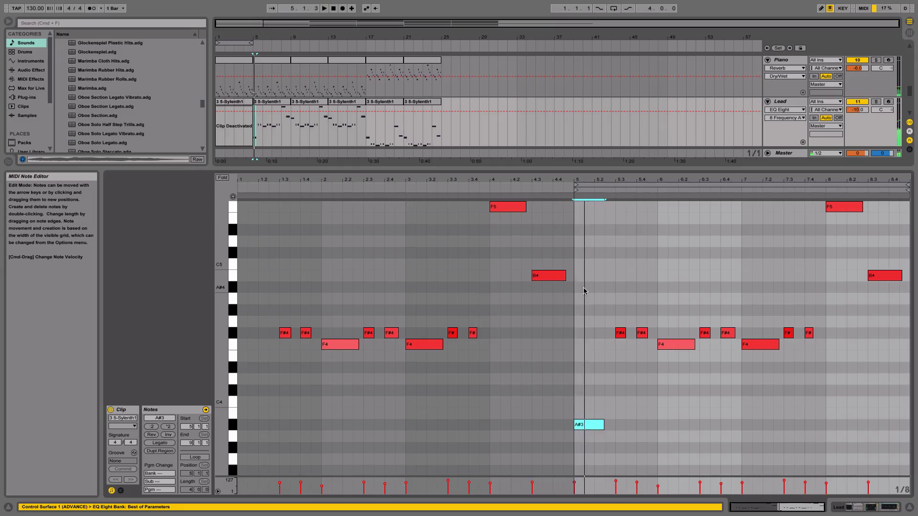
{"action": "key", "text": "space"}
{"action": "left_click", "coordinate": [910, 508]}
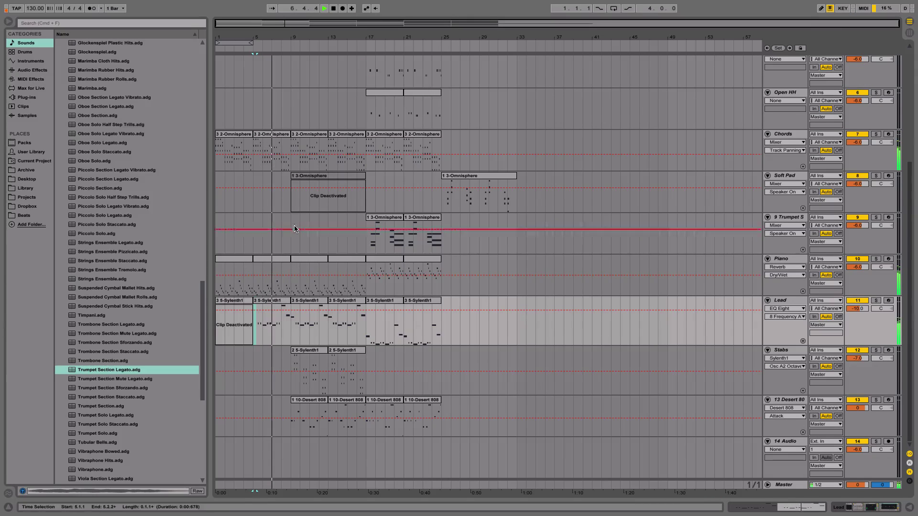
Shorten the Lead clip that starts at bar 5 so it ends at 8.3.1.
{"action": "left_click_drag", "start_coordinate": [279, 38], "coordinate": [280, 83]}
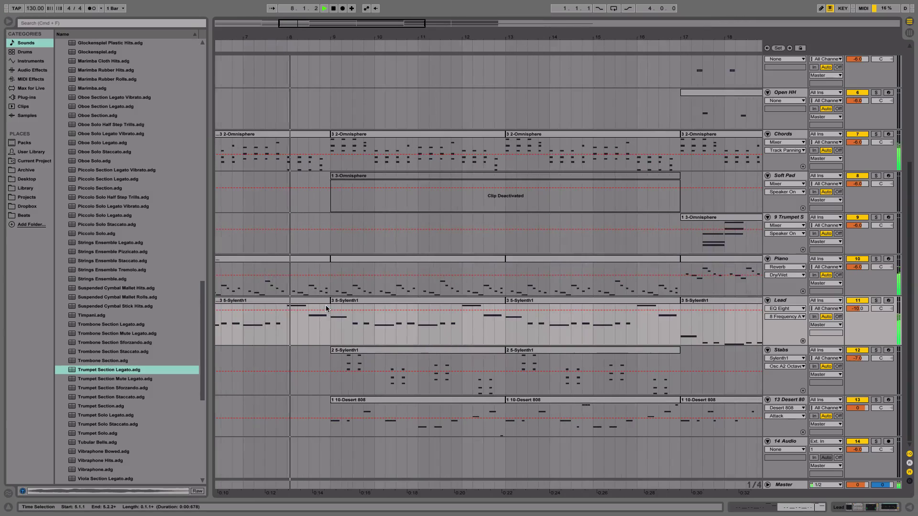
{"action": "left_click_drag", "start_coordinate": [330, 303], "coordinate": [307, 305]}
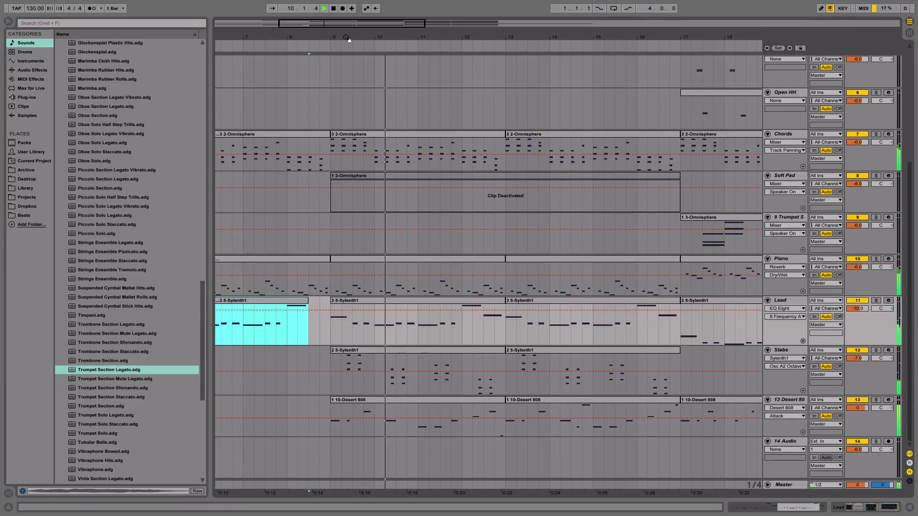
{"action": "left_click_drag", "start_coordinate": [348, 38], "coordinate": [296, 38]}
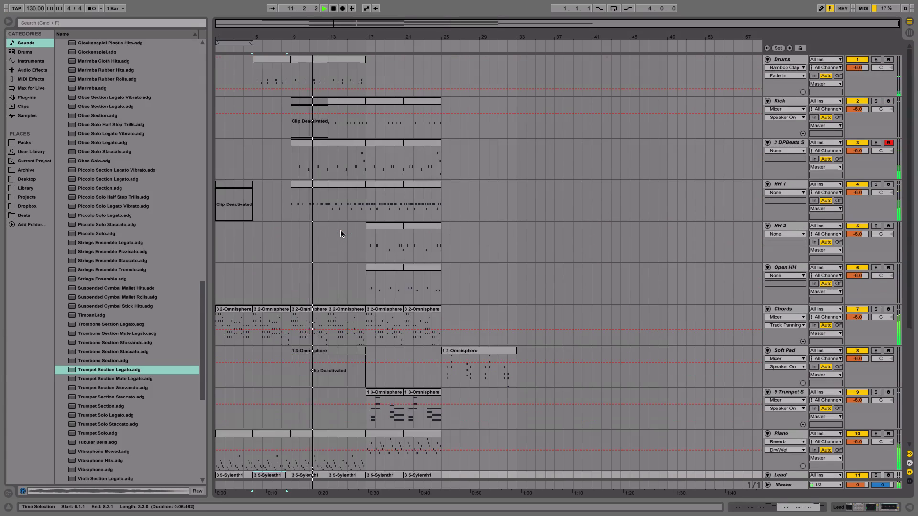
{"action": "scroll", "coordinate": [341, 230], "scroll_direction": "up", "scroll_amount": 4}
{"action": "scroll", "coordinate": [384, 221], "scroll_direction": "down", "scroll_amount": 3}
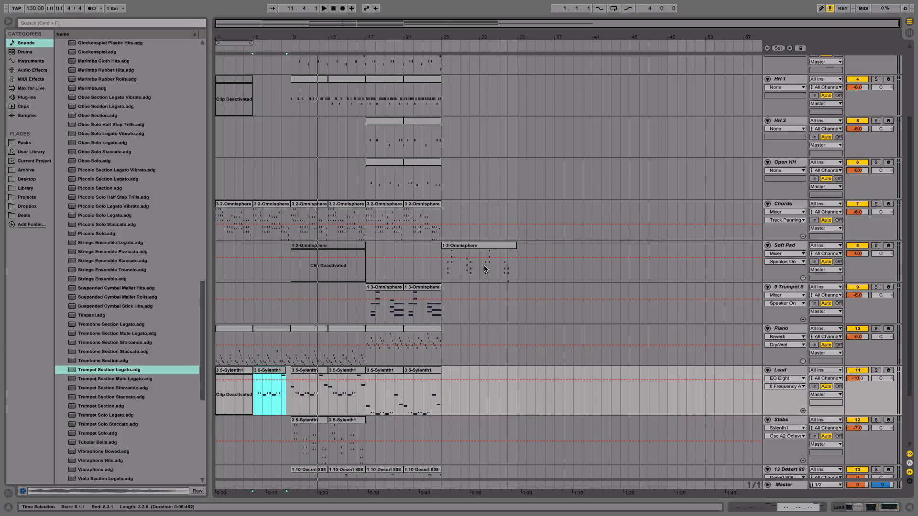
{"action": "scroll", "coordinate": [455, 269], "scroll_direction": "up", "scroll_amount": 5}
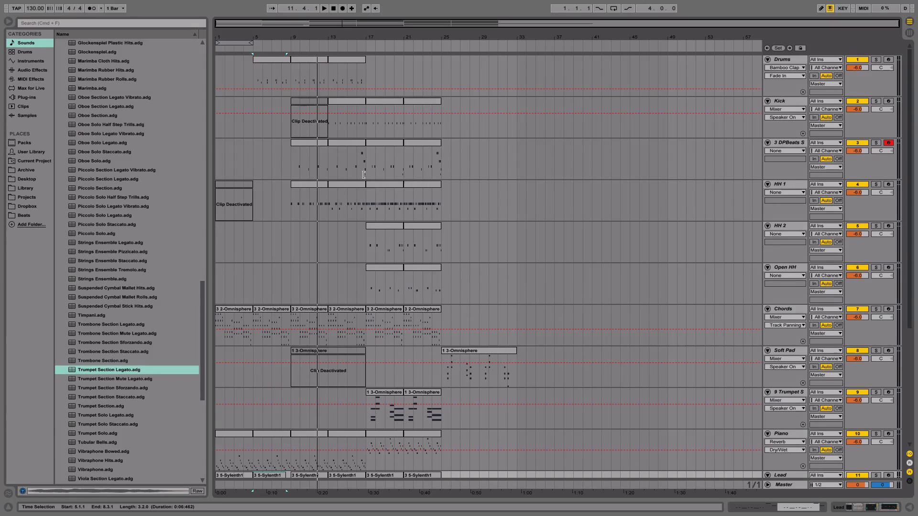
{"action": "left_click", "coordinate": [292, 245]}
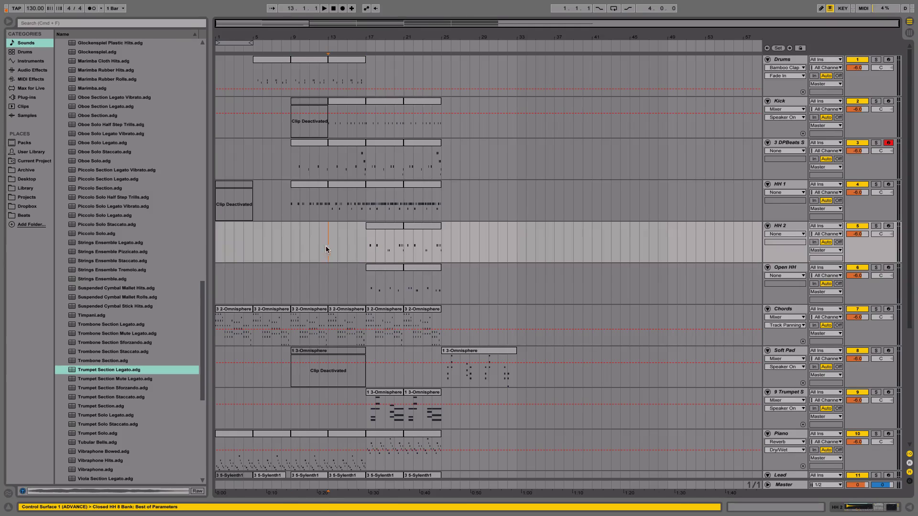
{"action": "left_click_drag", "start_coordinate": [327, 246], "coordinate": [366, 245]}
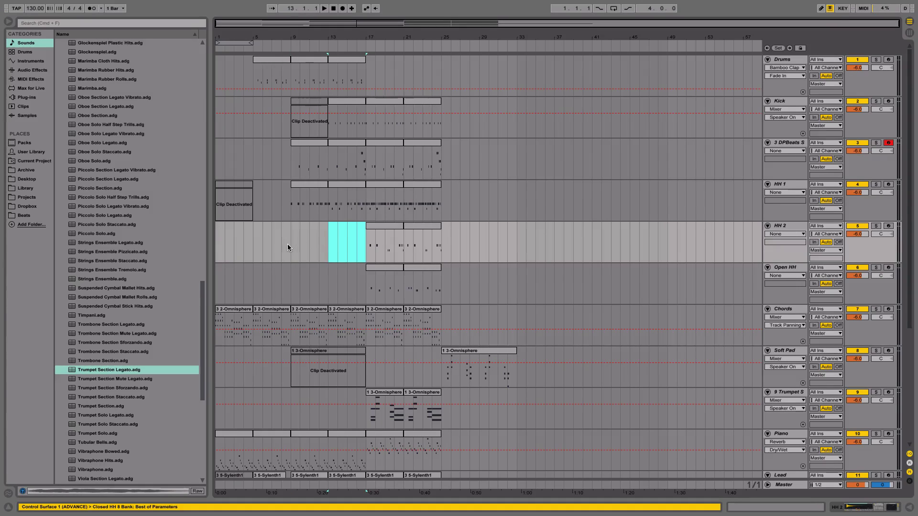
{"action": "left_click_drag", "start_coordinate": [290, 246], "coordinate": [336, 246]}
{"action": "left_click", "coordinate": [321, 248]}
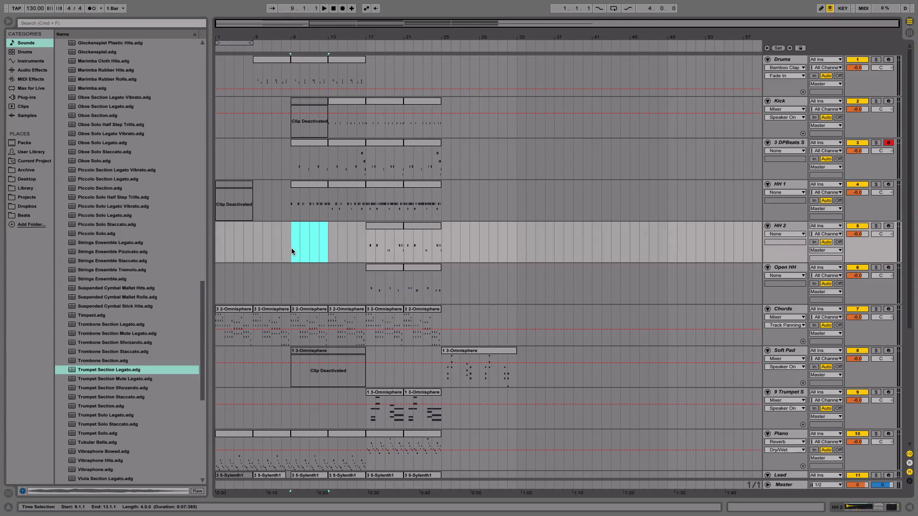
{"action": "left_click_drag", "start_coordinate": [291, 247], "coordinate": [328, 242]}
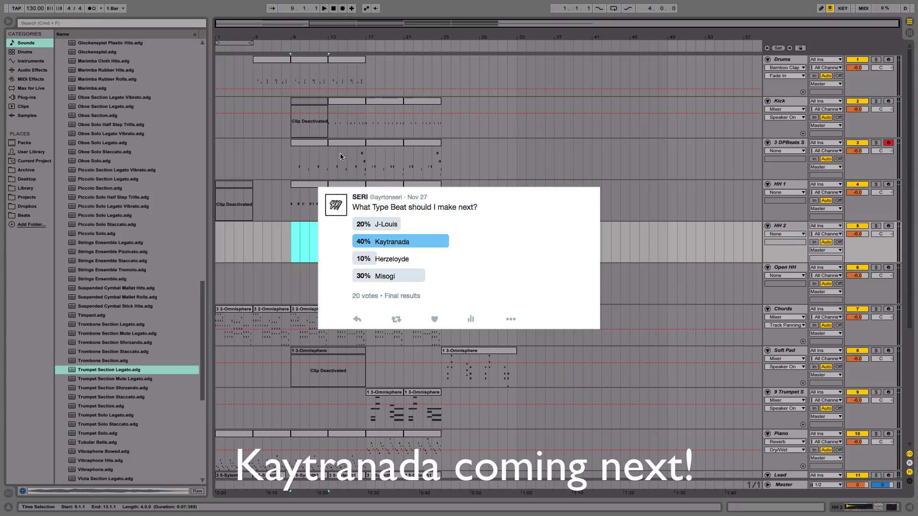
{"action": "left_click_drag", "start_coordinate": [369, 41], "coordinate": [450, 170]}
{"action": "scroll", "coordinate": [450, 171], "scroll_direction": "down", "scroll_amount": 5}
{"action": "scroll", "coordinate": [450, 170], "scroll_direction": "right", "scroll_amount": 1}
{"action": "scroll", "coordinate": [449, 171], "scroll_direction": "up", "scroll_amount": 5}
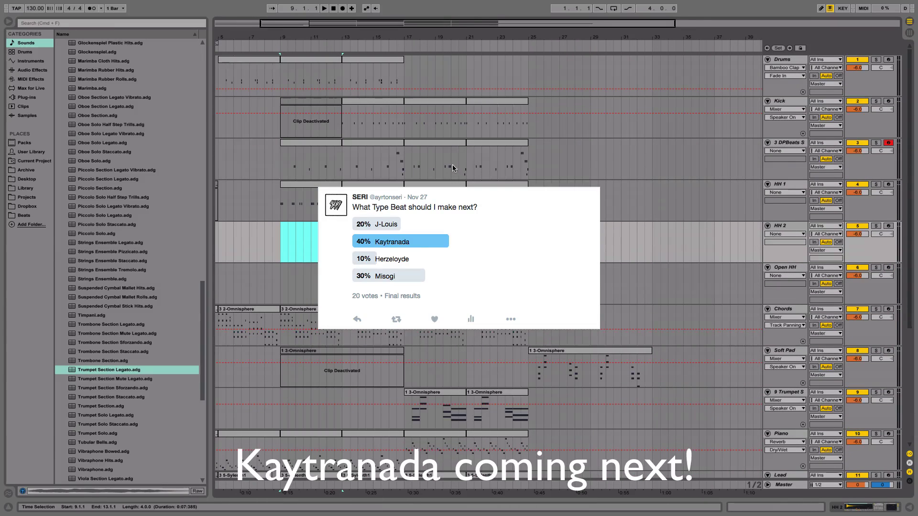
{"action": "scroll", "coordinate": [404, 133], "scroll_direction": "left", "scroll_amount": 2}
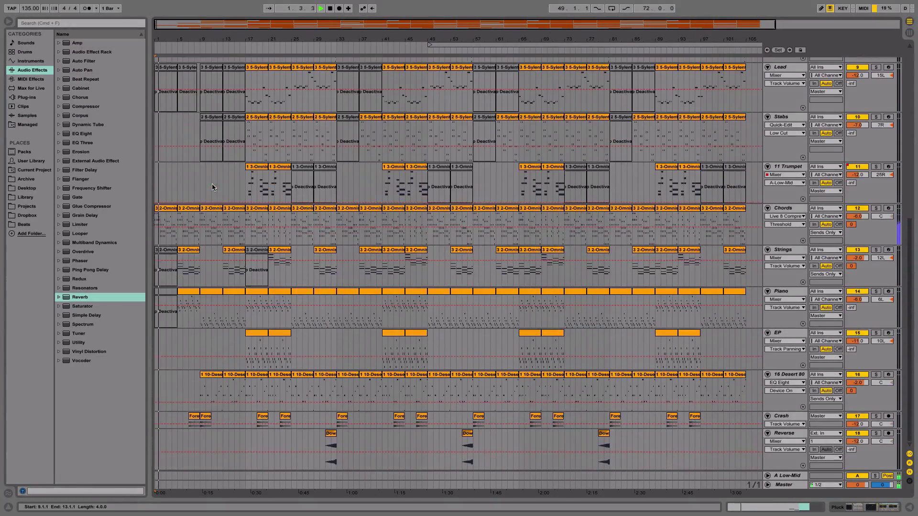
Open the first Chords clip at bar 1, examine its notes over the full pitch range, and close the note editor.
{"action": "double_click", "coordinate": [168, 209]}
{"action": "left_click", "coordinate": [334, 313]}
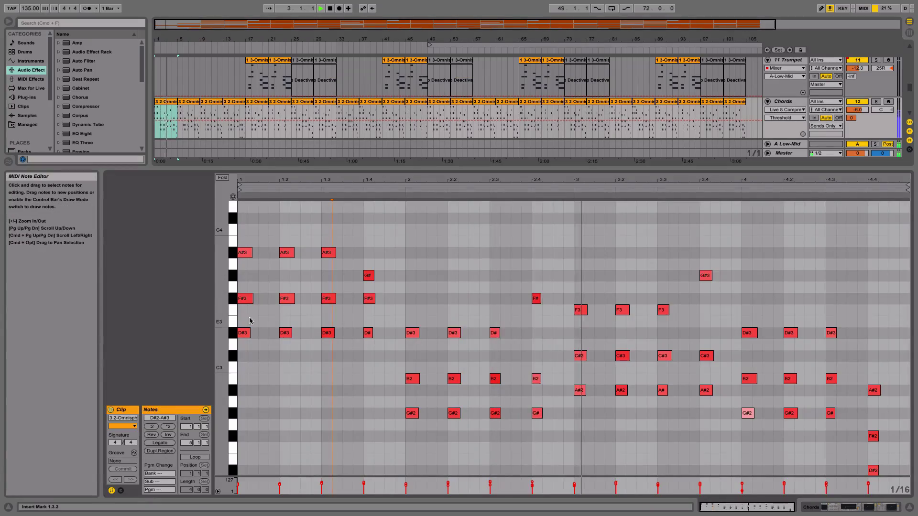
{"action": "left_click_drag", "start_coordinate": [229, 311], "coordinate": [223, 313]}
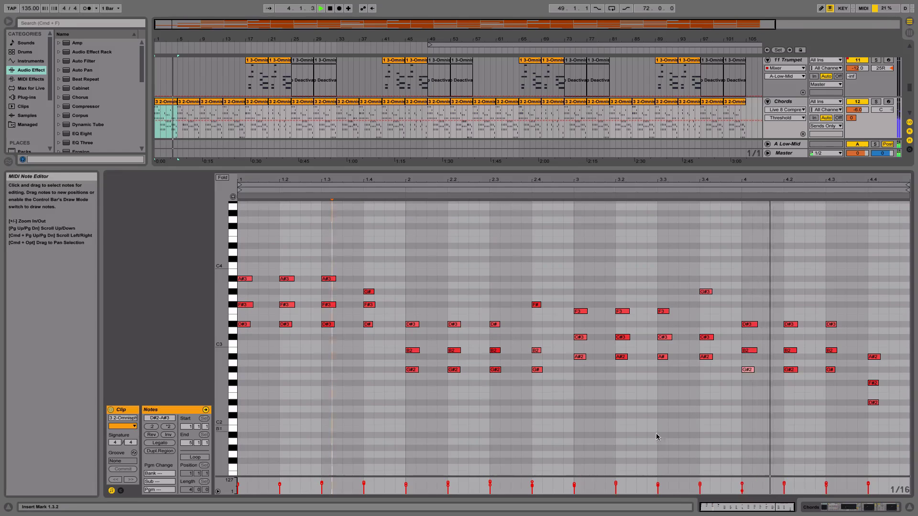
{"action": "left_click", "coordinate": [909, 508]}
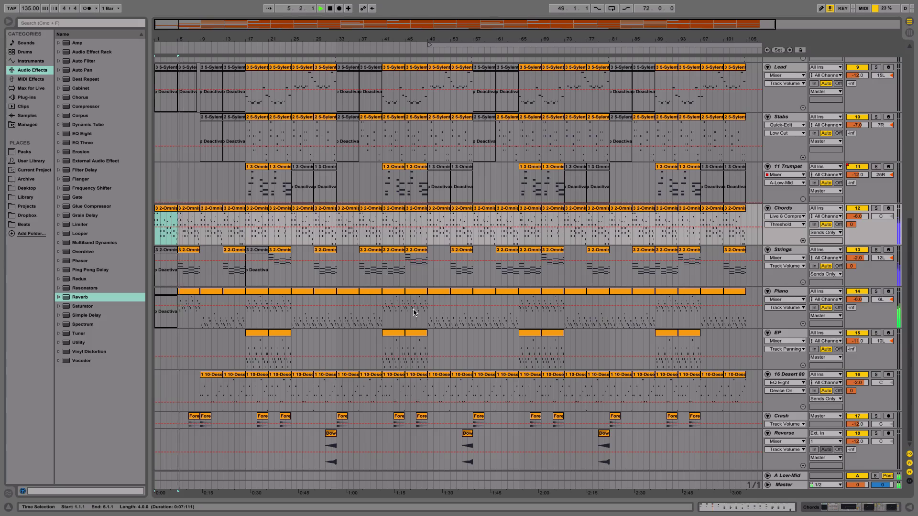
Inspect the notes of the Strings clip at bar 5, giving the arrangement more height, and return to the full arrangement.
{"action": "double_click", "coordinate": [188, 250]}
{"action": "left_click", "coordinate": [342, 349]}
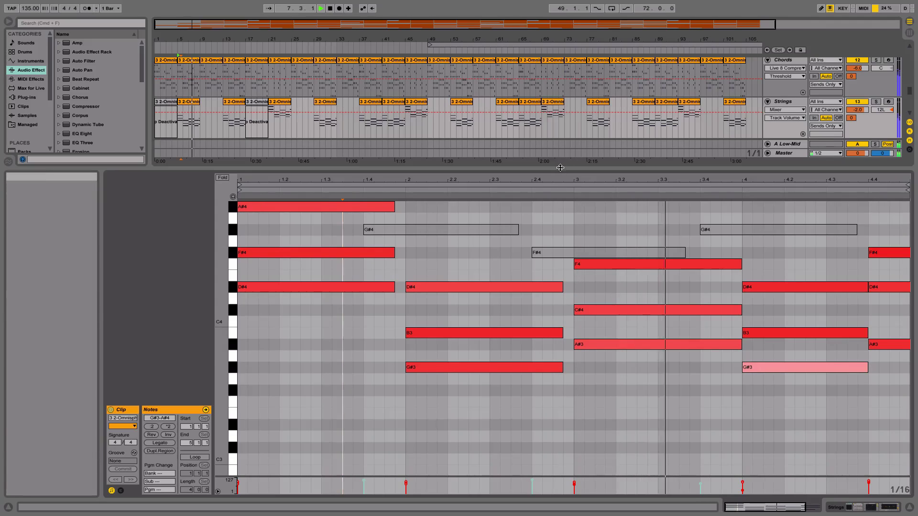
{"action": "left_click_drag", "start_coordinate": [560, 164], "coordinate": [551, 210]}
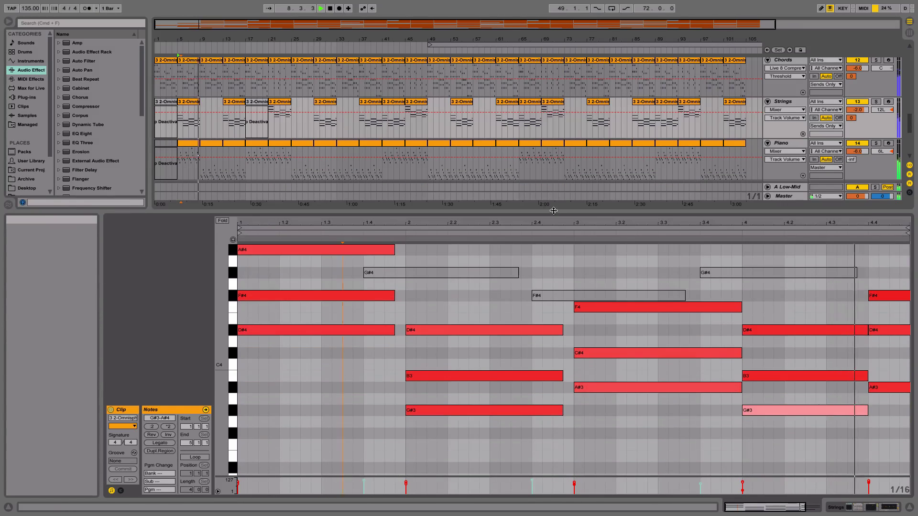
{"action": "double_click", "coordinate": [771, 507]}
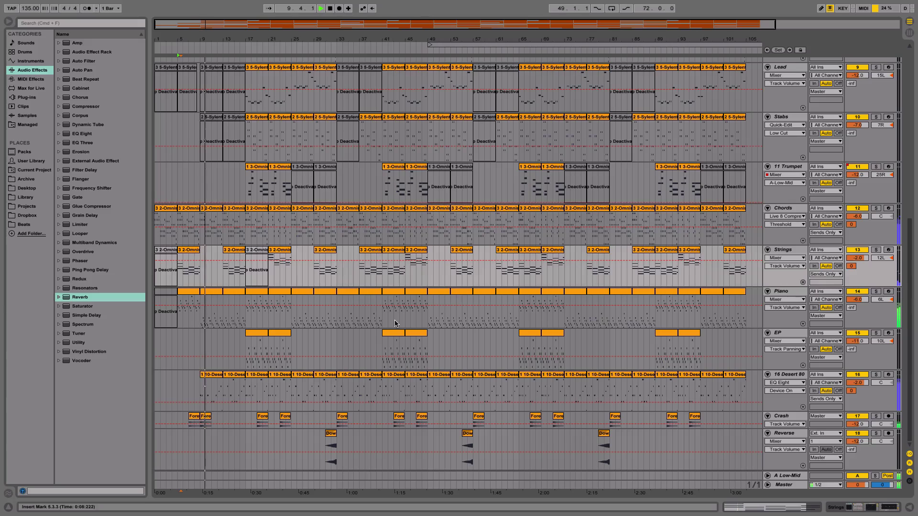
Examine the bass notes of the Desert 808 clip at bar 9 and close the note editor.
{"action": "double_click", "coordinate": [219, 375]}
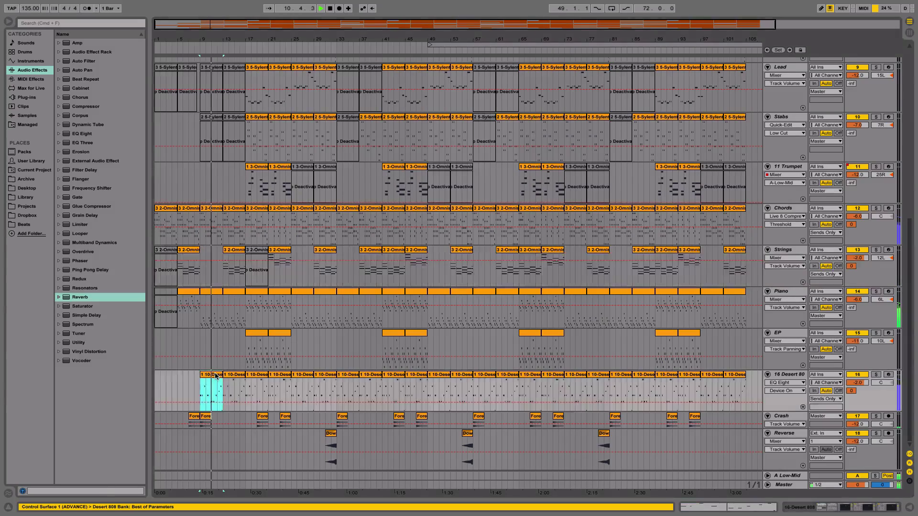
{"action": "scroll", "coordinate": [396, 376], "scroll_direction": "up", "scroll_amount": 5}
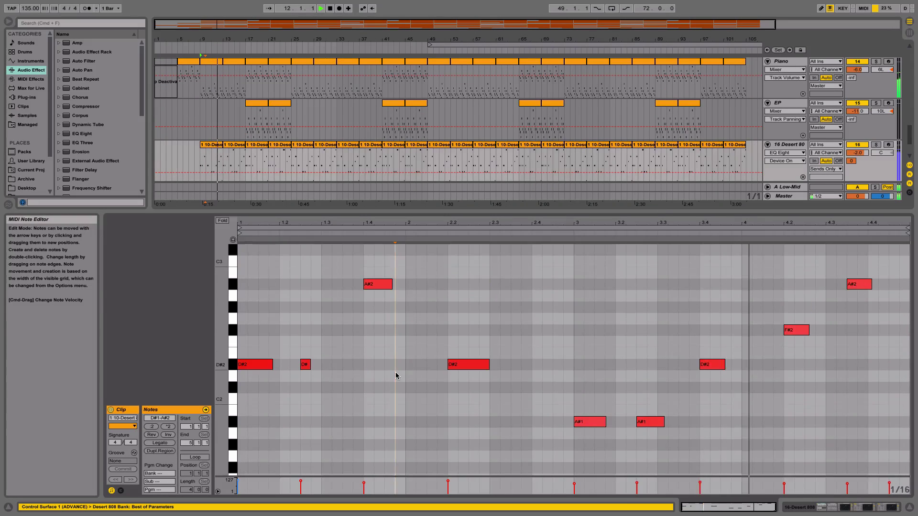
{"action": "mouse_move", "coordinate": [223, 343]}
{"action": "left_mouse_down"}
{"action": "mouse_move", "coordinate": [203, 343]}
{"action": "mouse_move", "coordinate": [223, 343]}
{"action": "left_mouse_up"}
{"action": "left_click", "coordinate": [910, 508]}
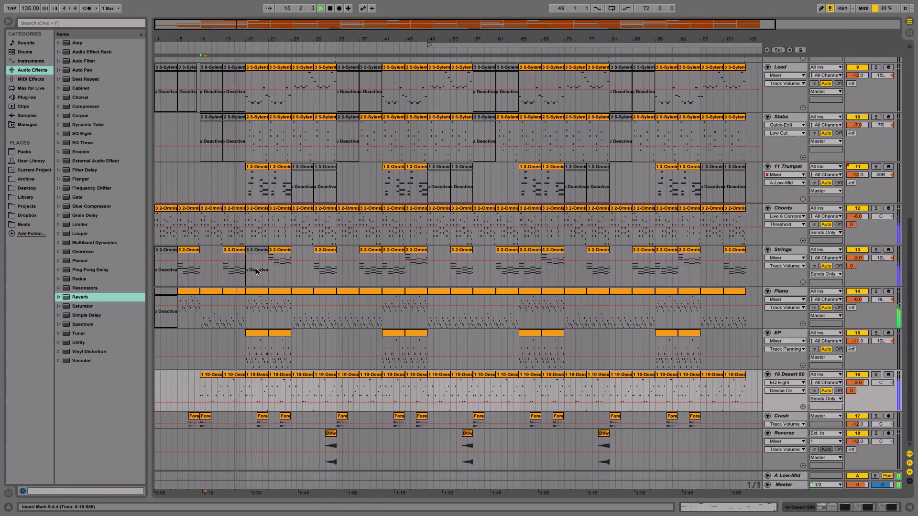
Display the Master track's effect chain to review its Compressor, Multiband Dynamics and Limiter settings.
{"action": "scroll", "coordinate": [261, 300], "scroll_direction": "up", "scroll_amount": 5}
{"action": "scroll", "coordinate": [261, 299], "scroll_direction": "down", "scroll_amount": 5}
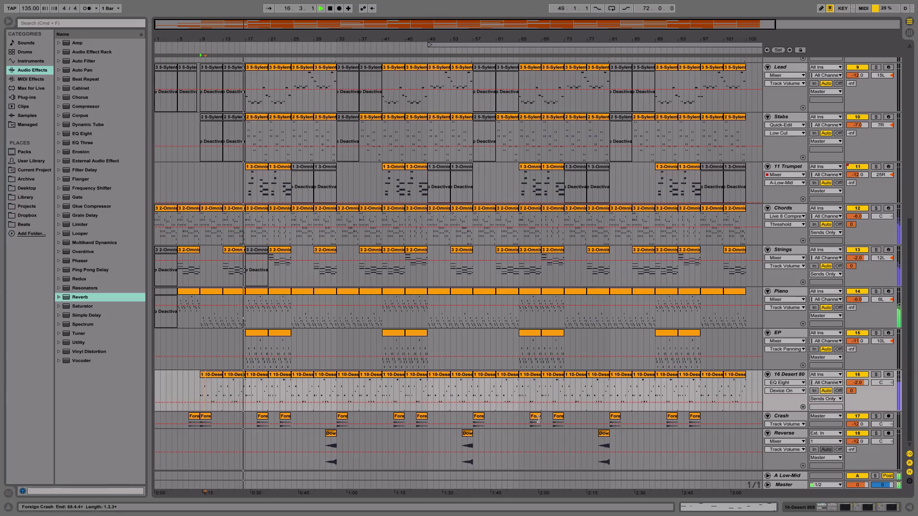
{"action": "double_click", "coordinate": [787, 485]}
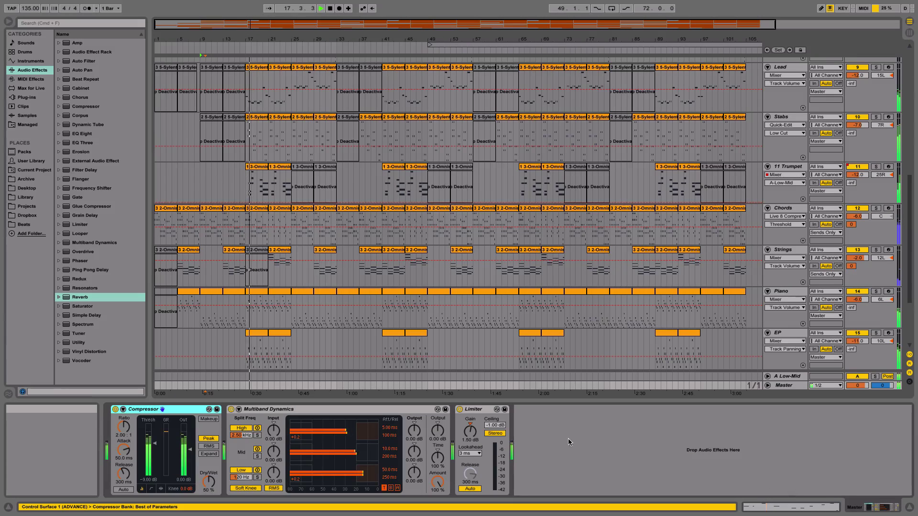
{"action": "scroll", "coordinate": [278, 226], "scroll_direction": "up", "scroll_amount": 3}
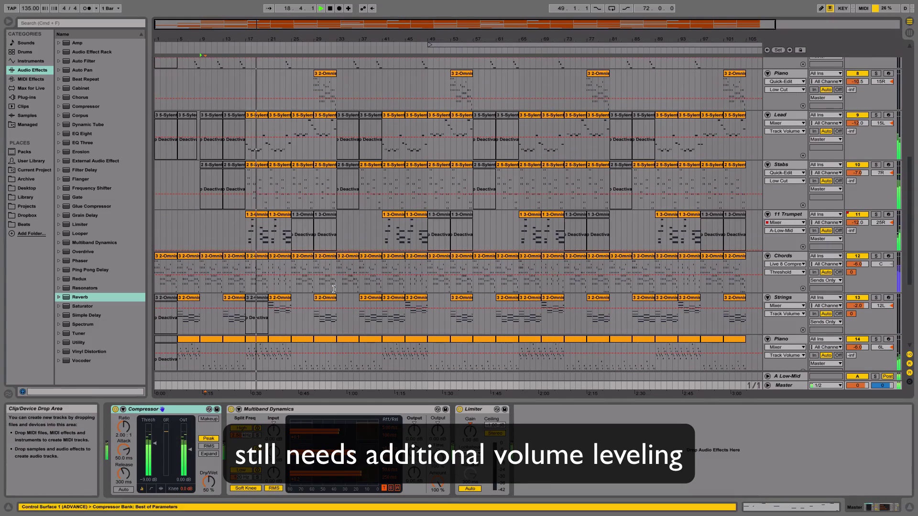
Compare the notes of the Trumpet clips at bars 17 and 21 in the note editor.
{"action": "double_click", "coordinate": [260, 225]}
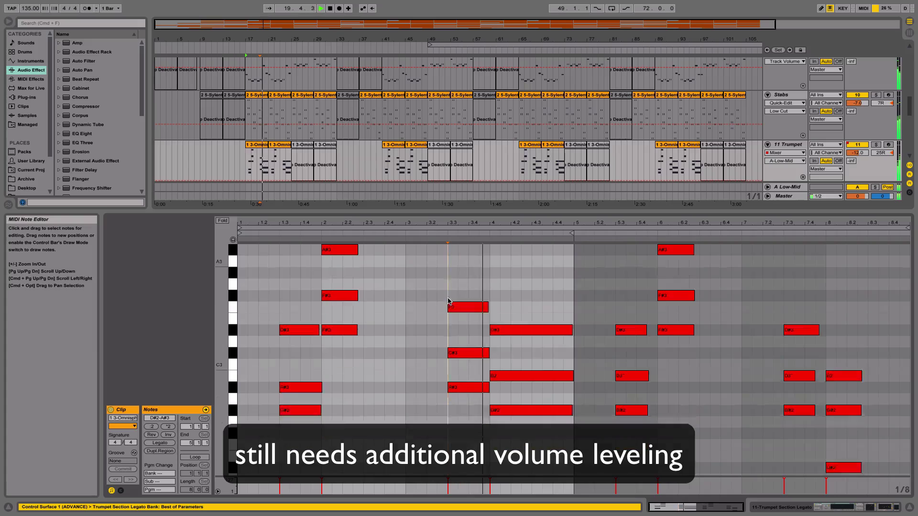
{"action": "scroll", "coordinate": [448, 301], "scroll_direction": "up", "scroll_amount": 3}
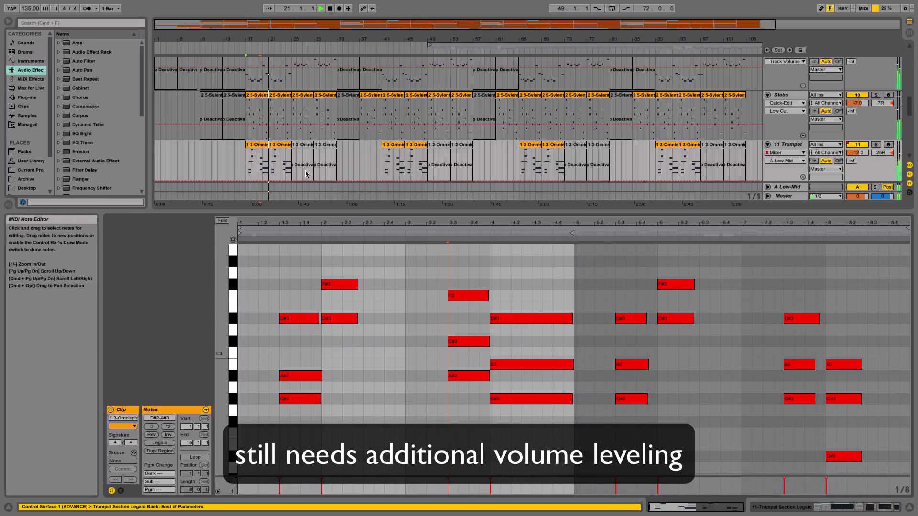
{"action": "left_click", "coordinate": [283, 147]}
{"action": "left_click", "coordinate": [406, 329]}
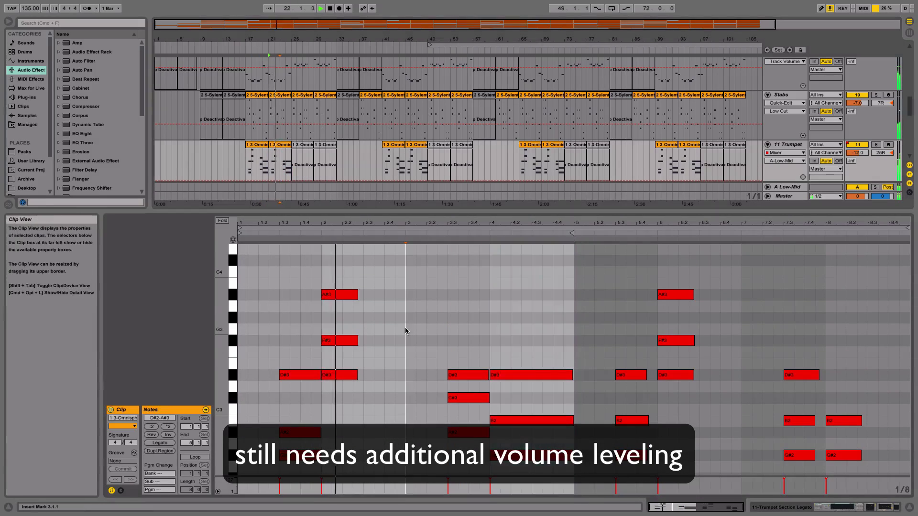
{"action": "scroll", "coordinate": [405, 329], "scroll_direction": "down", "scroll_amount": 5}
{"action": "scroll", "coordinate": [405, 329], "scroll_direction": "up", "scroll_amount": 4}
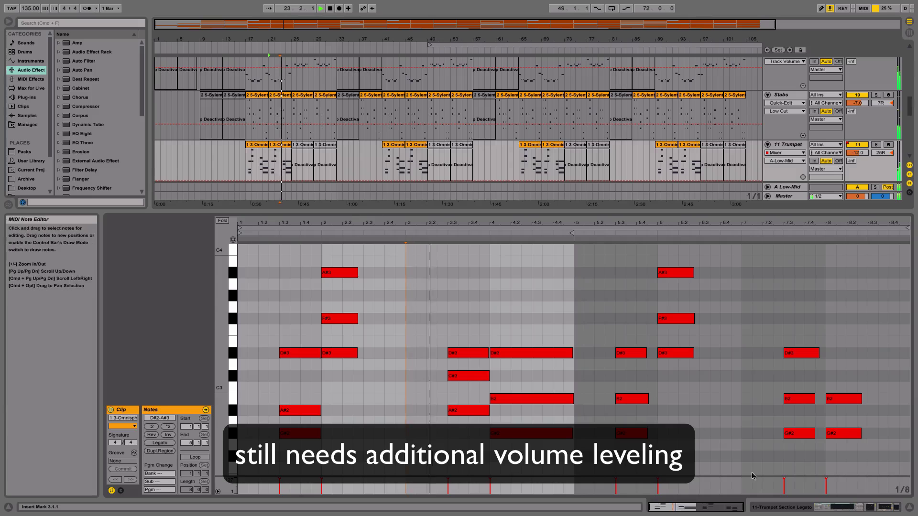
Review the Trumpet track's device chain, including the H-Delay Stereo plug-in window, and close that window.
{"action": "left_click", "coordinate": [781, 507]}
{"action": "scroll", "coordinate": [556, 422], "scroll_direction": "right", "scroll_amount": 10}
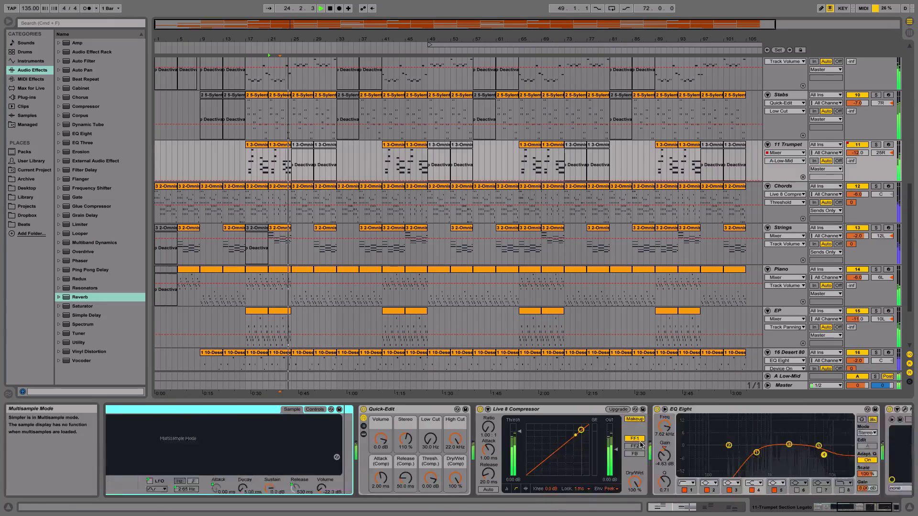
{"action": "left_click", "coordinate": [803, 410]}
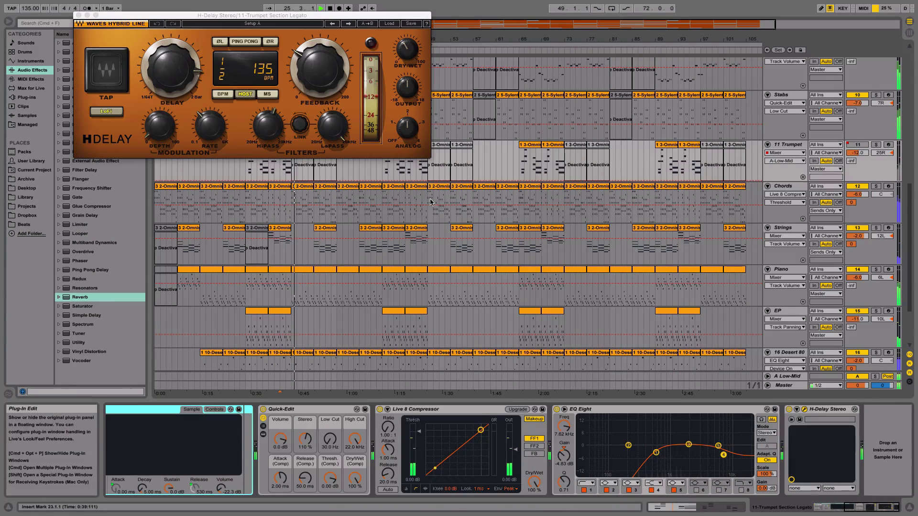
{"action": "left_click_drag", "start_coordinate": [91, 15], "coordinate": [136, 138]}
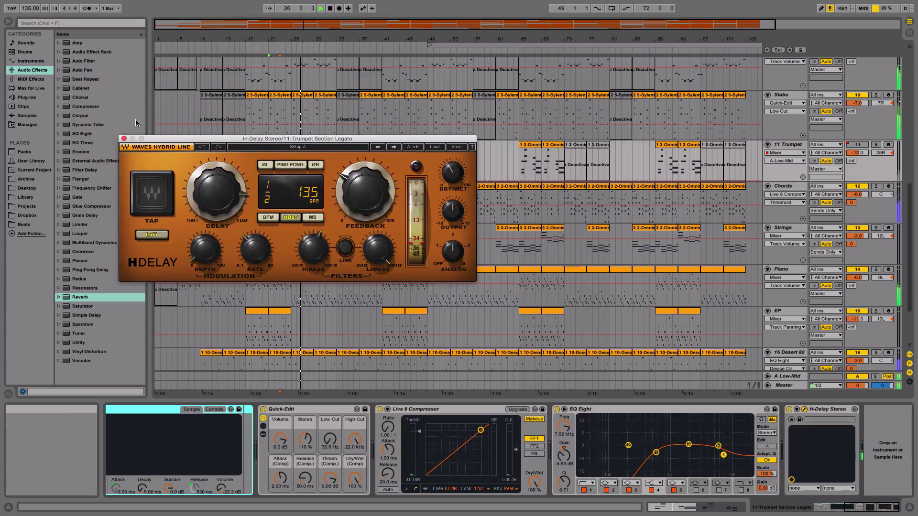
{"action": "left_click", "coordinate": [124, 138]}
Examine the chord notes of the upper Piano track's clip at bar 29 and close the note editor.
{"action": "scroll", "coordinate": [352, 168], "scroll_direction": "right", "scroll_amount": 5}
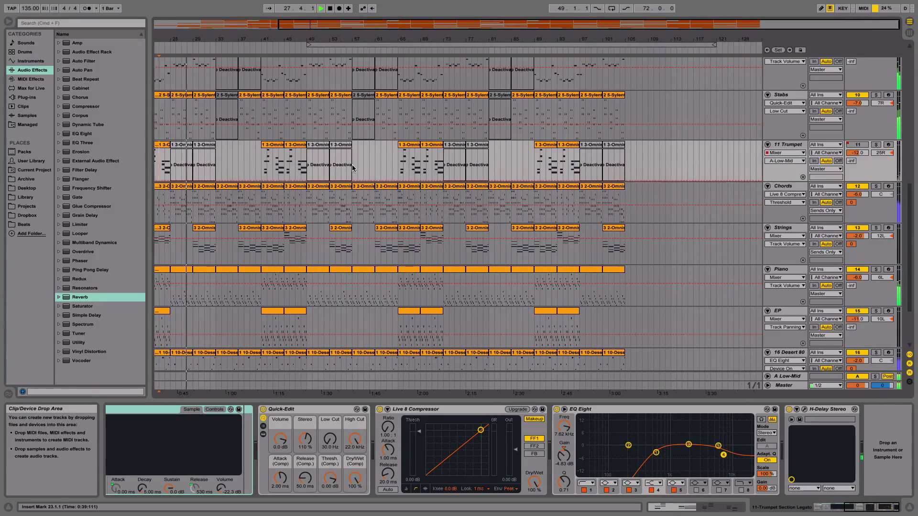
{"action": "scroll", "coordinate": [353, 168], "scroll_direction": "left", "scroll_amount": 4}
{"action": "scroll", "coordinate": [352, 167], "scroll_direction": "down", "scroll_amount": 3}
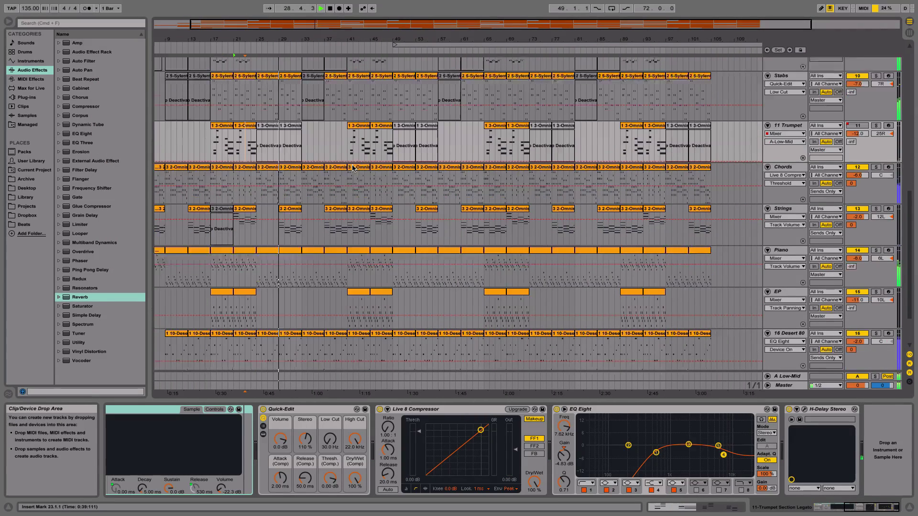
{"action": "scroll", "coordinate": [352, 167], "scroll_direction": "left", "scroll_amount": 2}
{"action": "scroll", "coordinate": [353, 168], "scroll_direction": "down", "scroll_amount": 2}
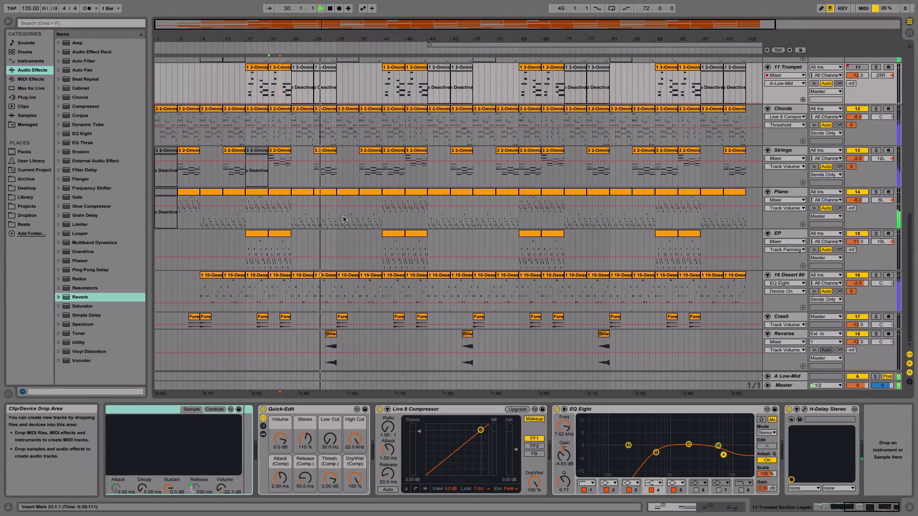
{"action": "scroll", "coordinate": [343, 219], "scroll_direction": "up", "scroll_amount": 5}
{"action": "double_click", "coordinate": [314, 278]}
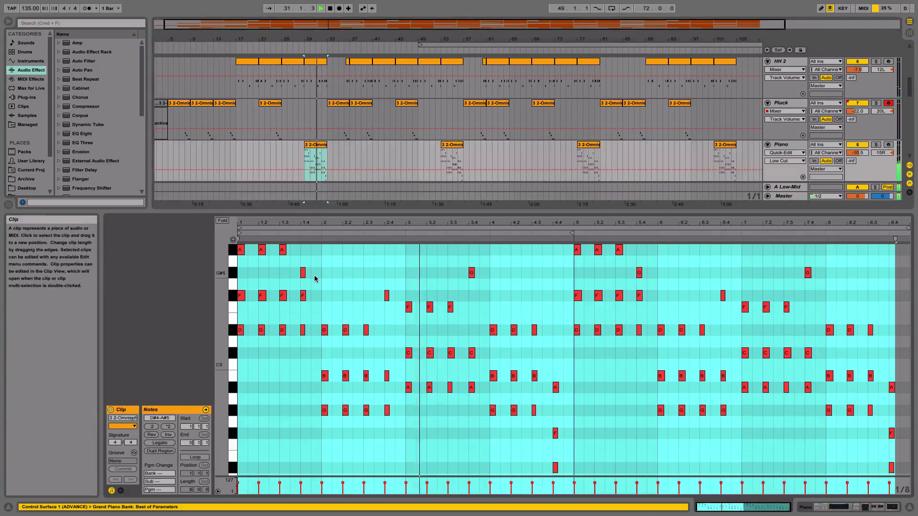
{"action": "left_click", "coordinate": [416, 318]}
{"action": "scroll", "coordinate": [534, 341], "scroll_direction": "down", "scroll_amount": 2}
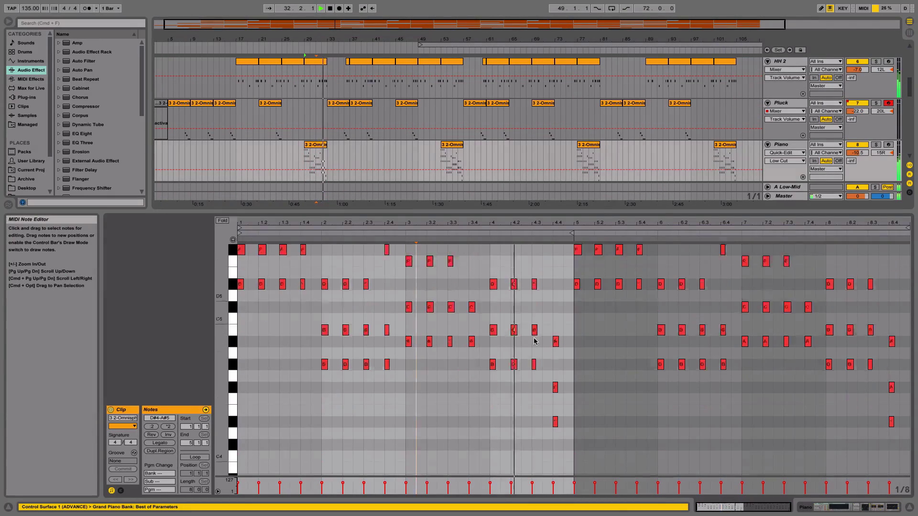
{"action": "scroll", "coordinate": [535, 341], "scroll_direction": "down", "scroll_amount": 2}
{"action": "left_click", "coordinate": [908, 508]}
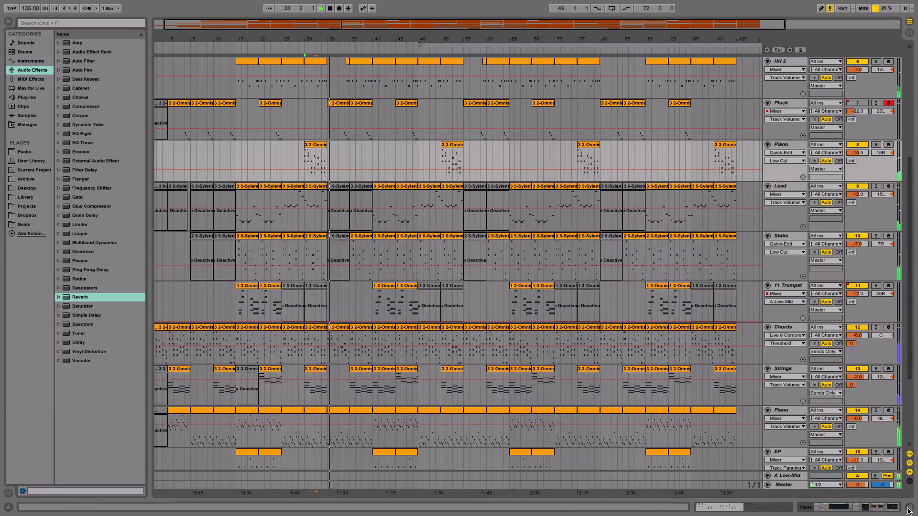
Look over the drum and melodic tracks during playback and bring the Master effect chain back into view.
{"action": "scroll", "coordinate": [389, 246], "scroll_direction": "down", "scroll_amount": 1}
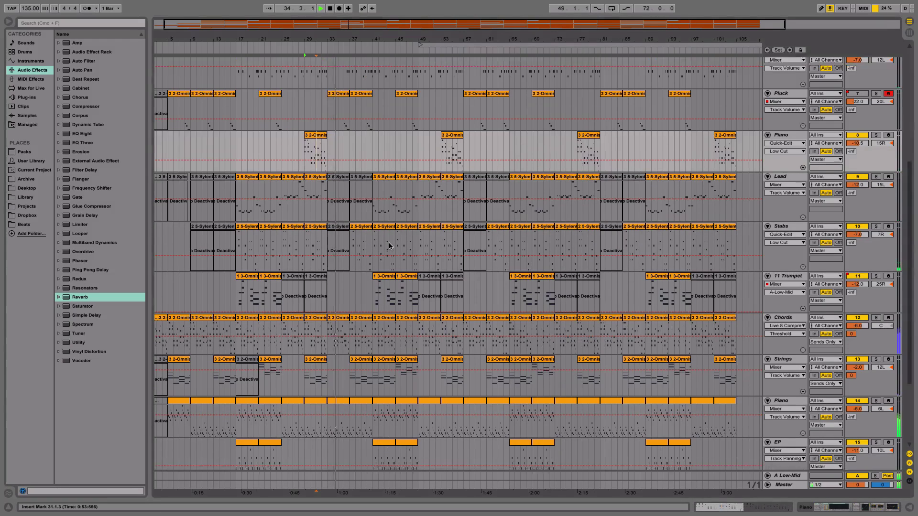
{"action": "scroll", "coordinate": [389, 246], "scroll_direction": "down", "scroll_amount": 5}
{"action": "scroll", "coordinate": [389, 247], "scroll_direction": "up", "scroll_amount": 10}
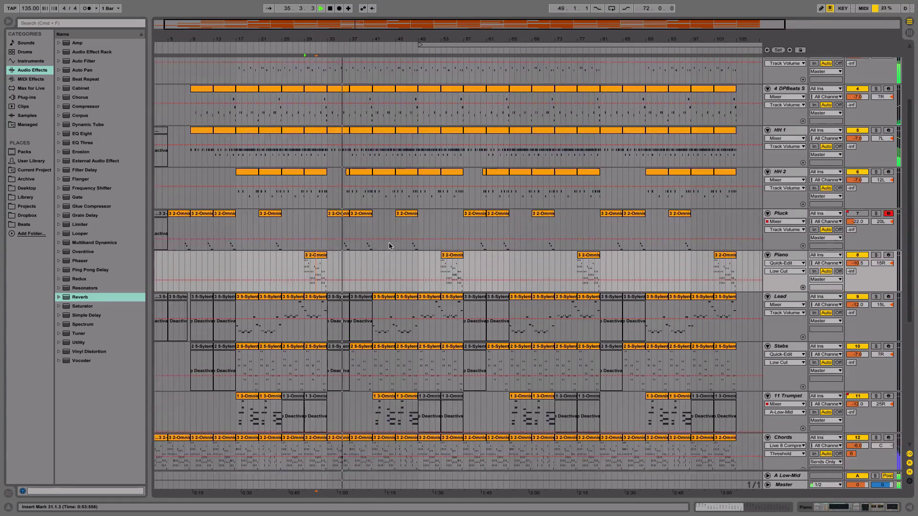
{"action": "scroll", "coordinate": [390, 247], "scroll_direction": "down", "scroll_amount": 4}
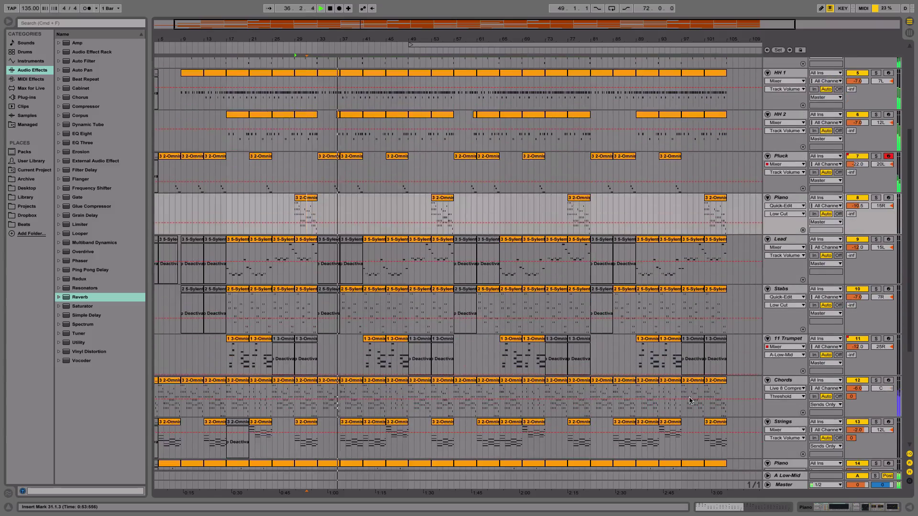
{"action": "double_click", "coordinate": [802, 487]}
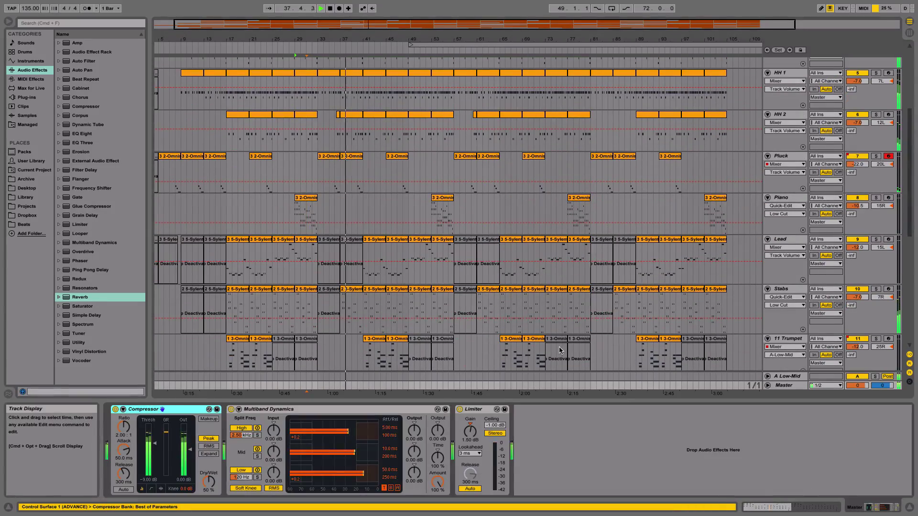